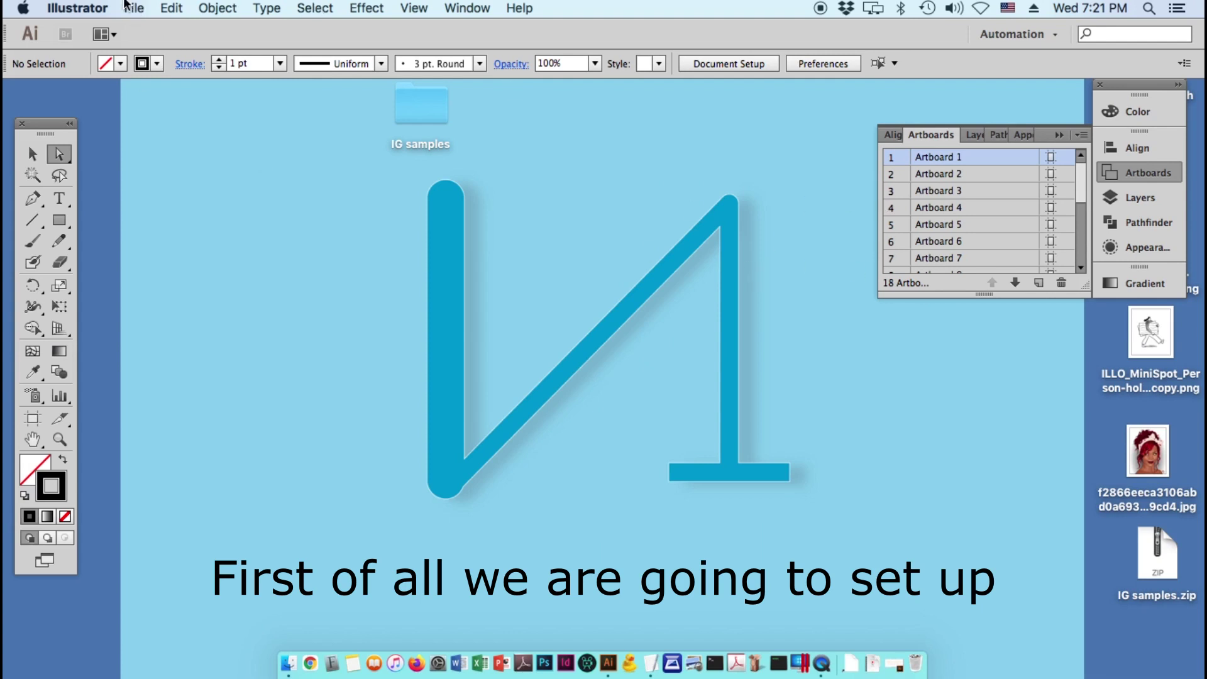
- Create a File > New document of 18 600 × 600 px artboards, 9 per row, with spacing 80 px
{"action": "left_click", "coordinate": [134, 8]}
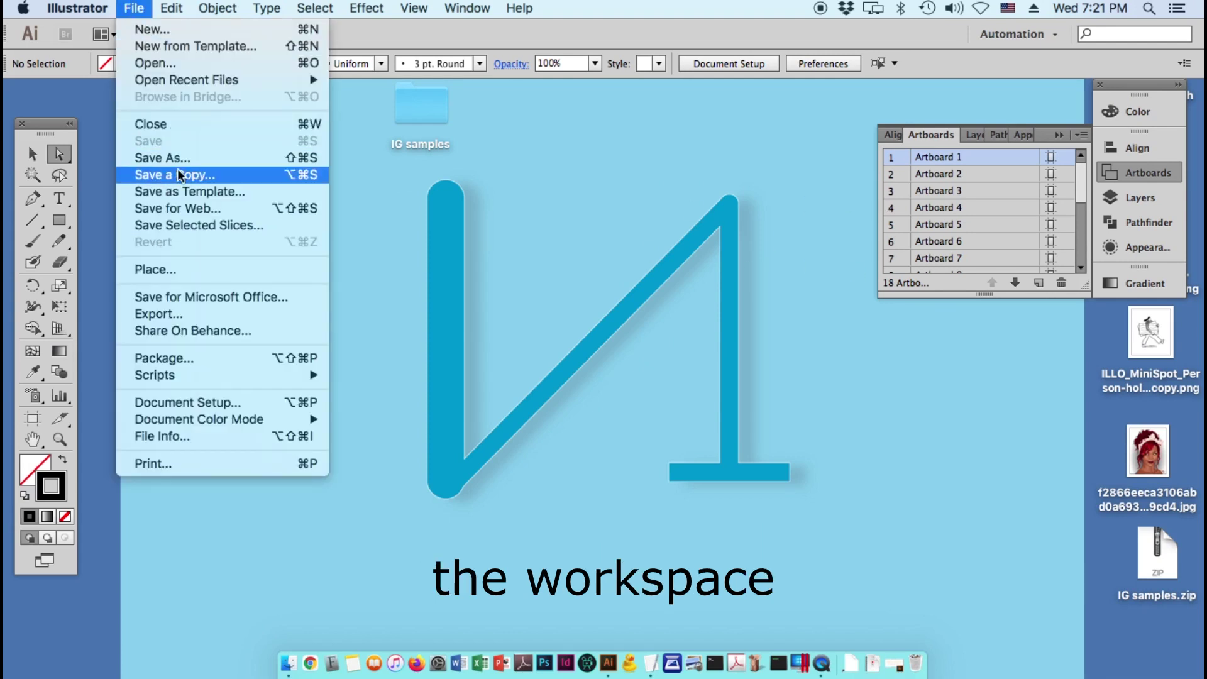
{"action": "left_click", "coordinate": [182, 32]}
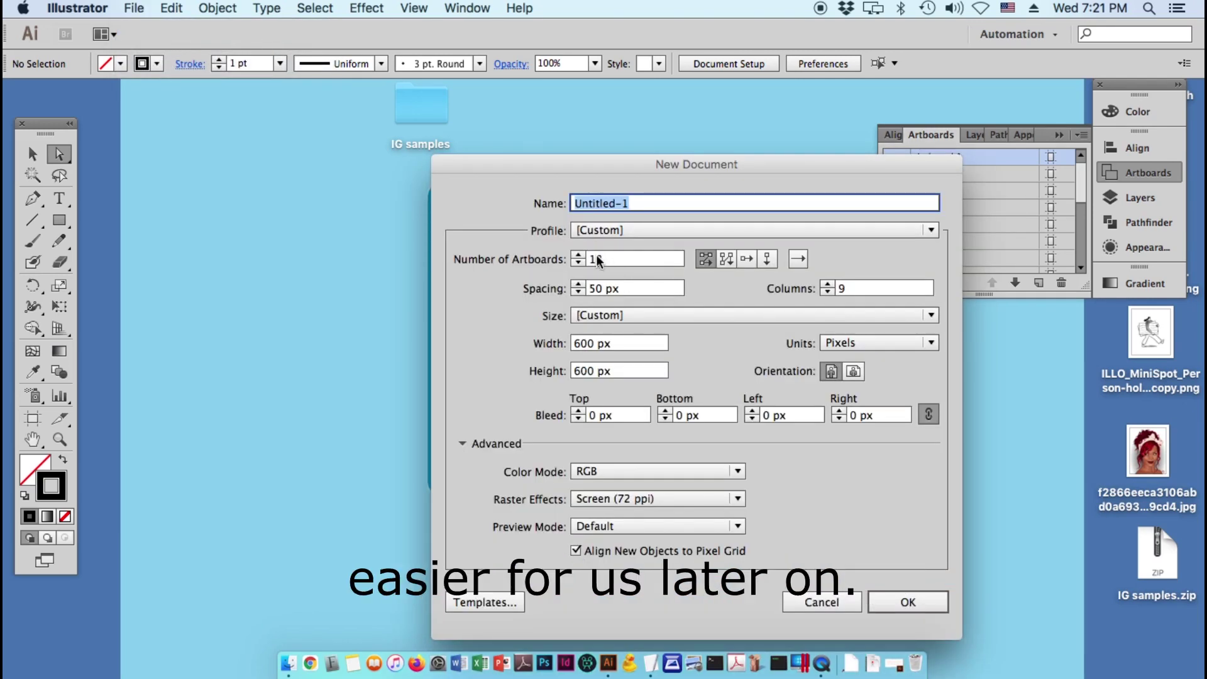
{"action": "double_click", "coordinate": [595, 290]}
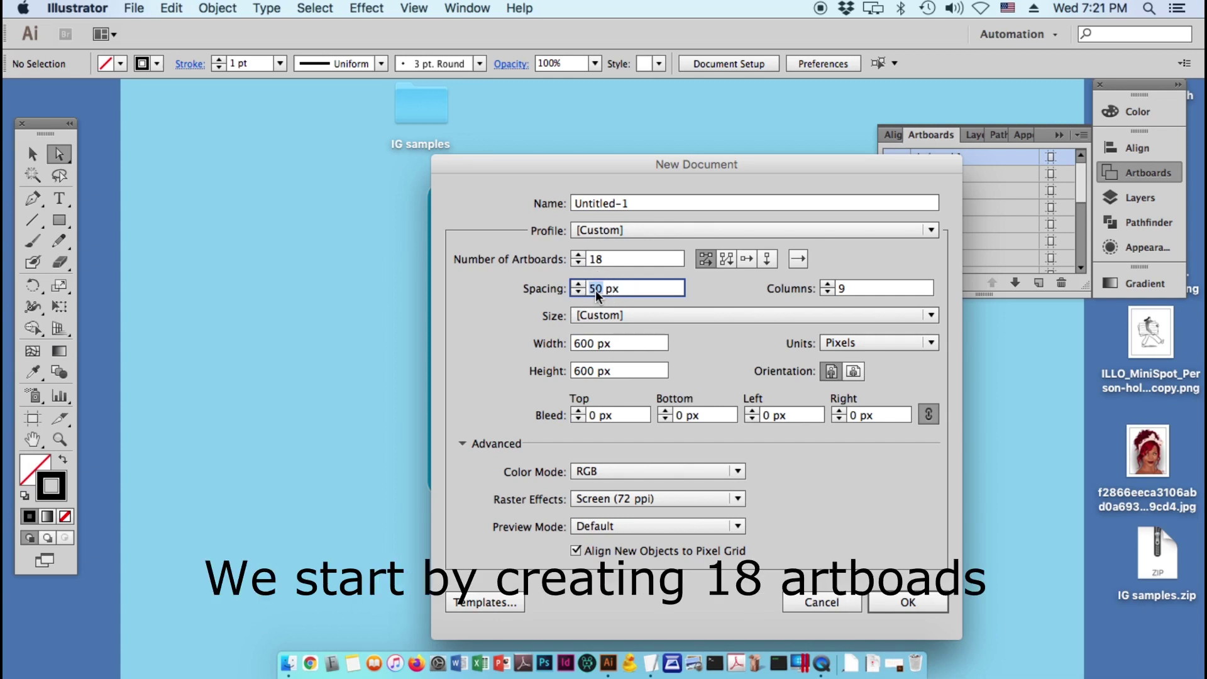
{"action": "type", "text": "80"}
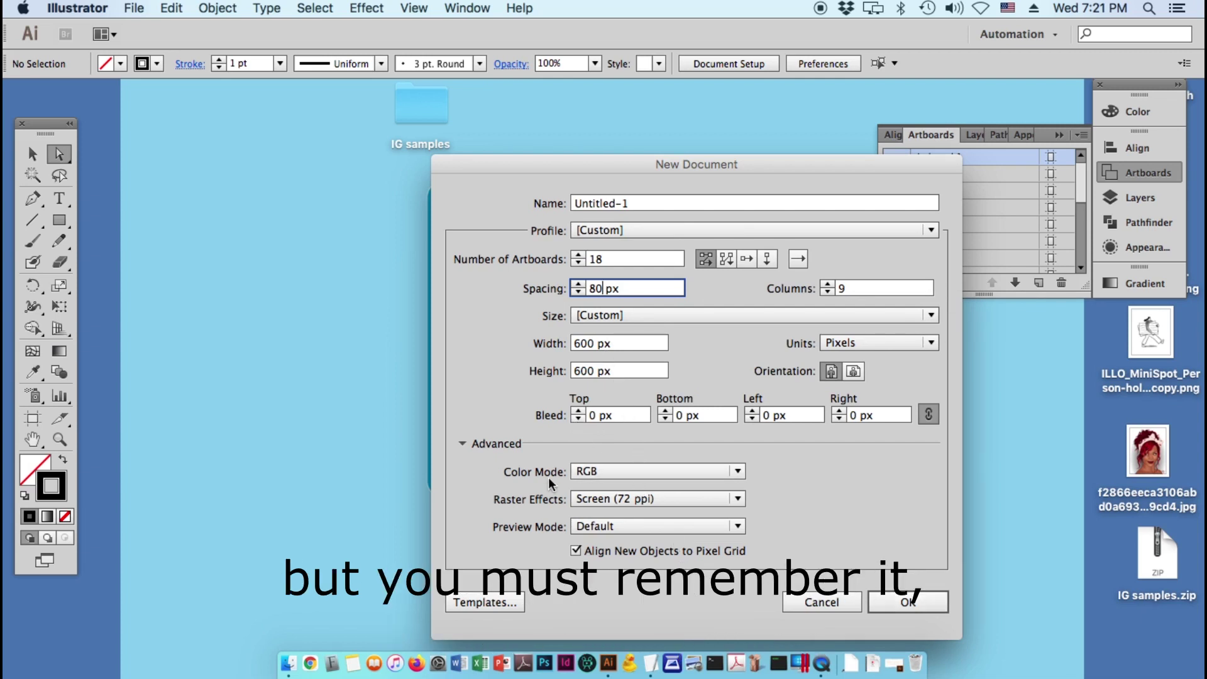
{"action": "left_click", "coordinate": [908, 605]}
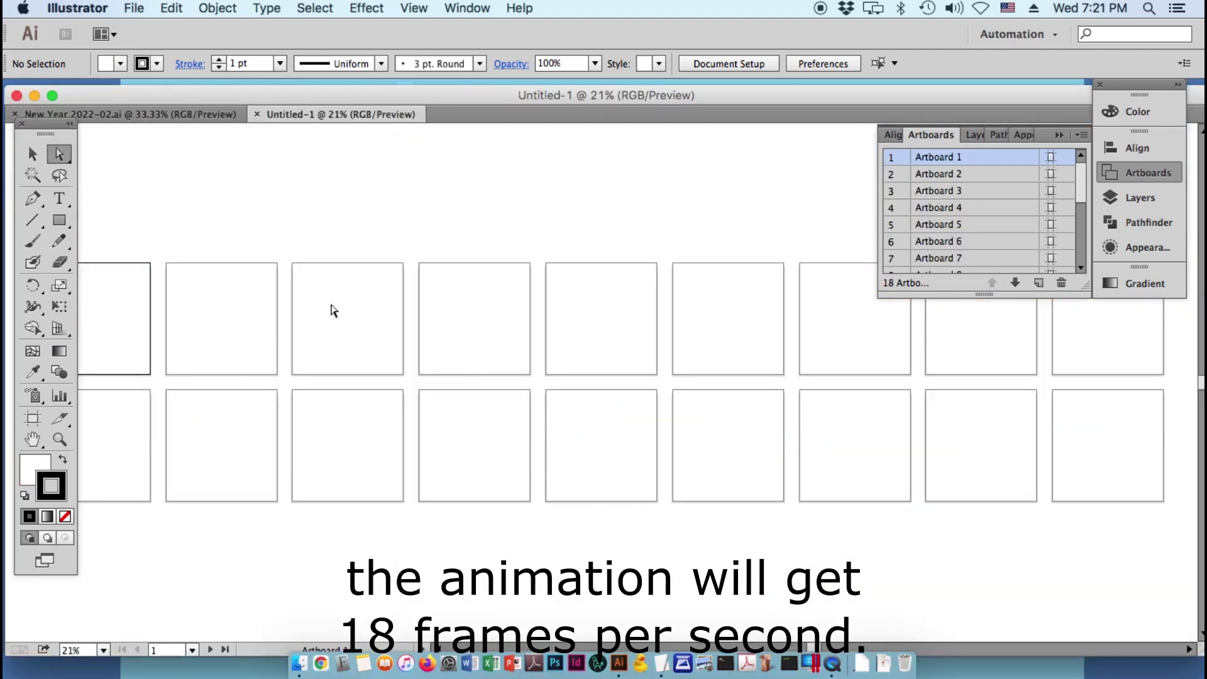
- Zoom in on Artboard 1 and draw a 450 × 450 px square
{"action": "left_click", "coordinate": [355, 281]}
{"action": "left_click_drag", "start_coordinate": [354, 281], "coordinate": [590, 278]}
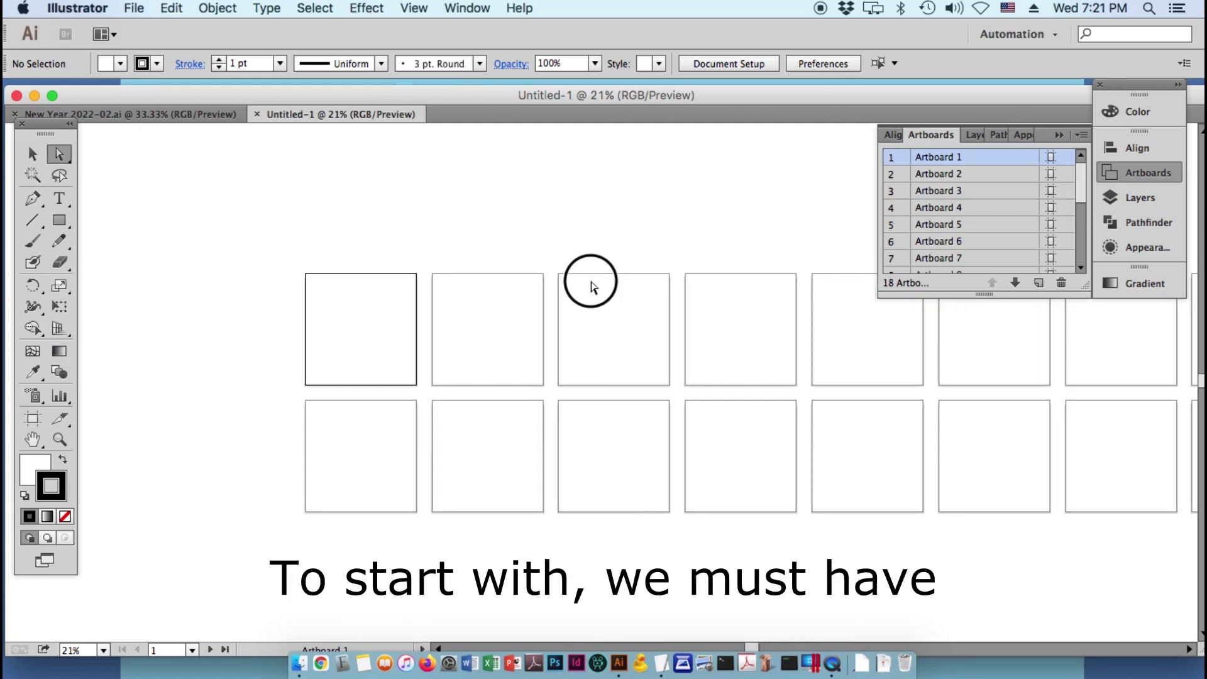
{"action": "left_click_drag", "start_coordinate": [302, 259], "coordinate": [469, 409]}
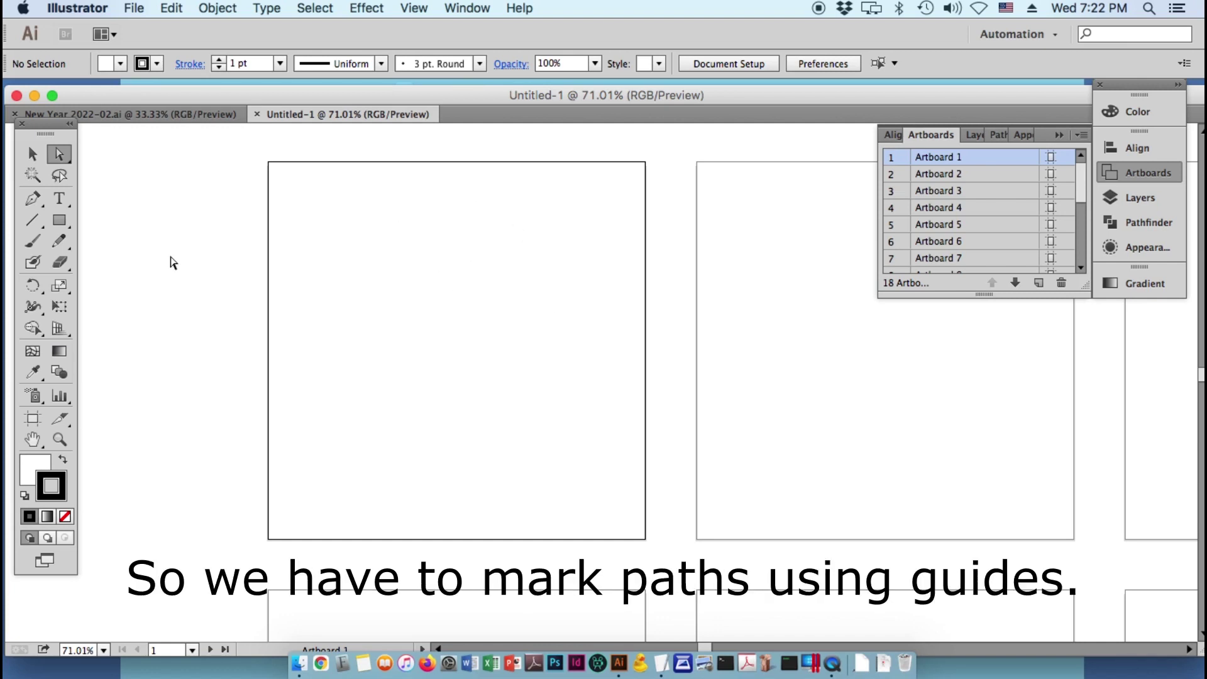
{"action": "left_click", "coordinate": [58, 221]}
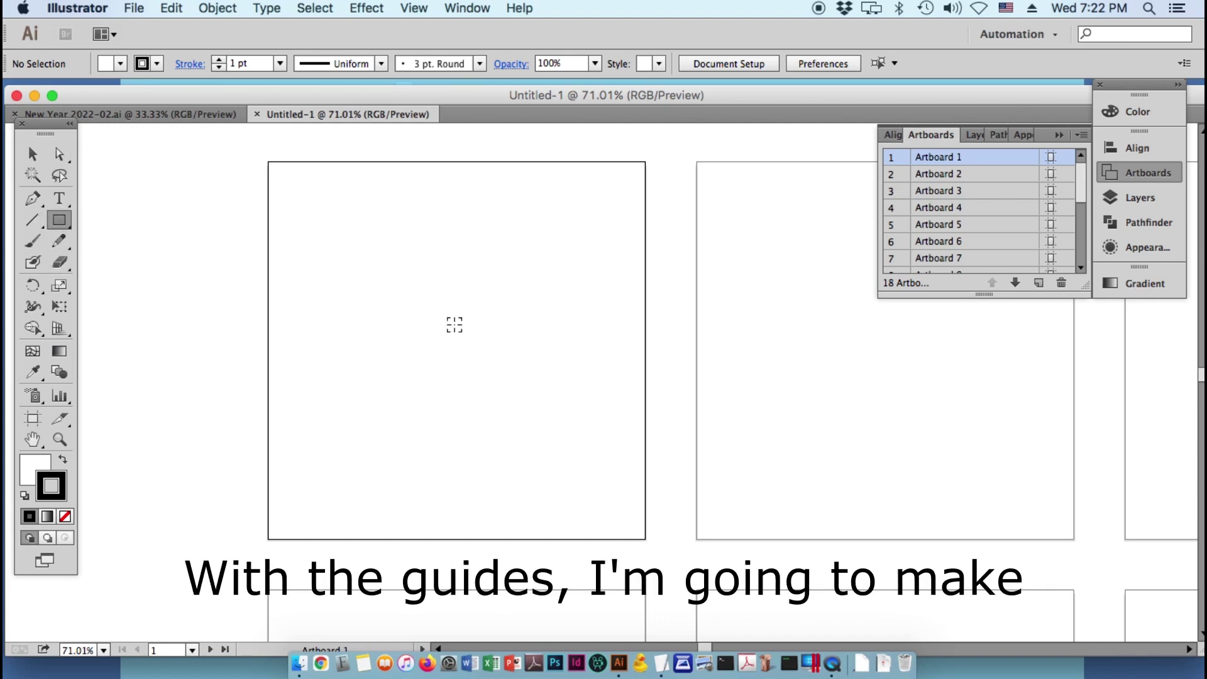
{"action": "left_click", "coordinate": [463, 339]}
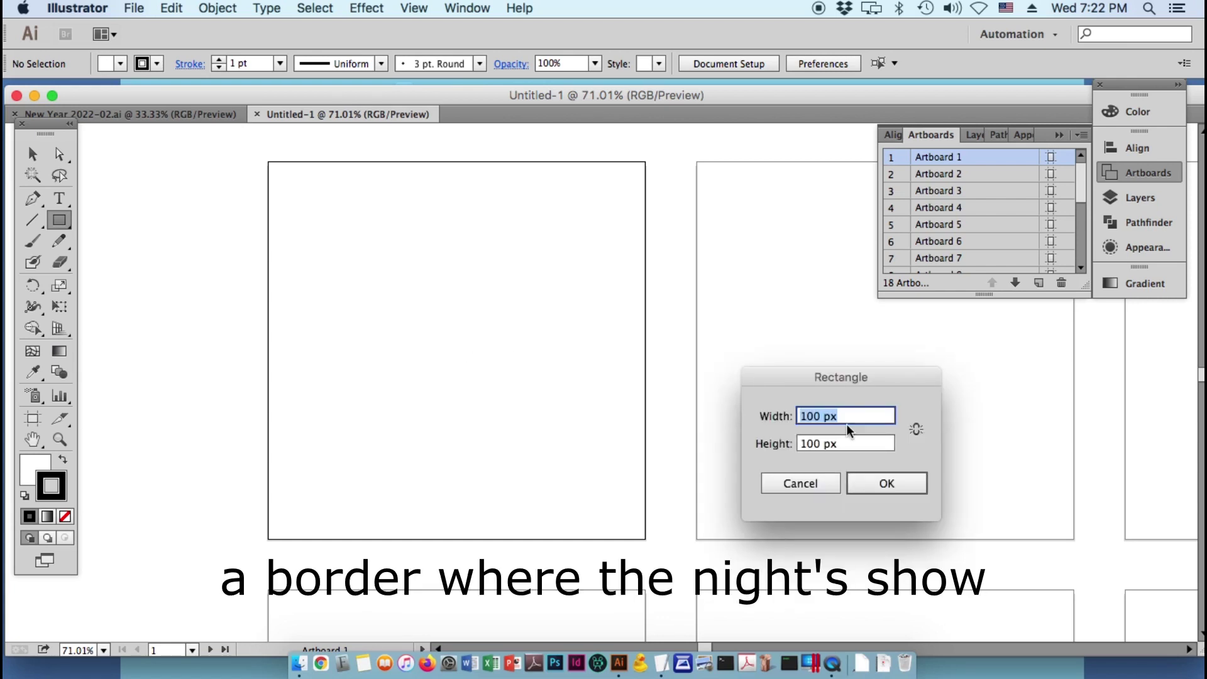
{"action": "type", "text": "150"}
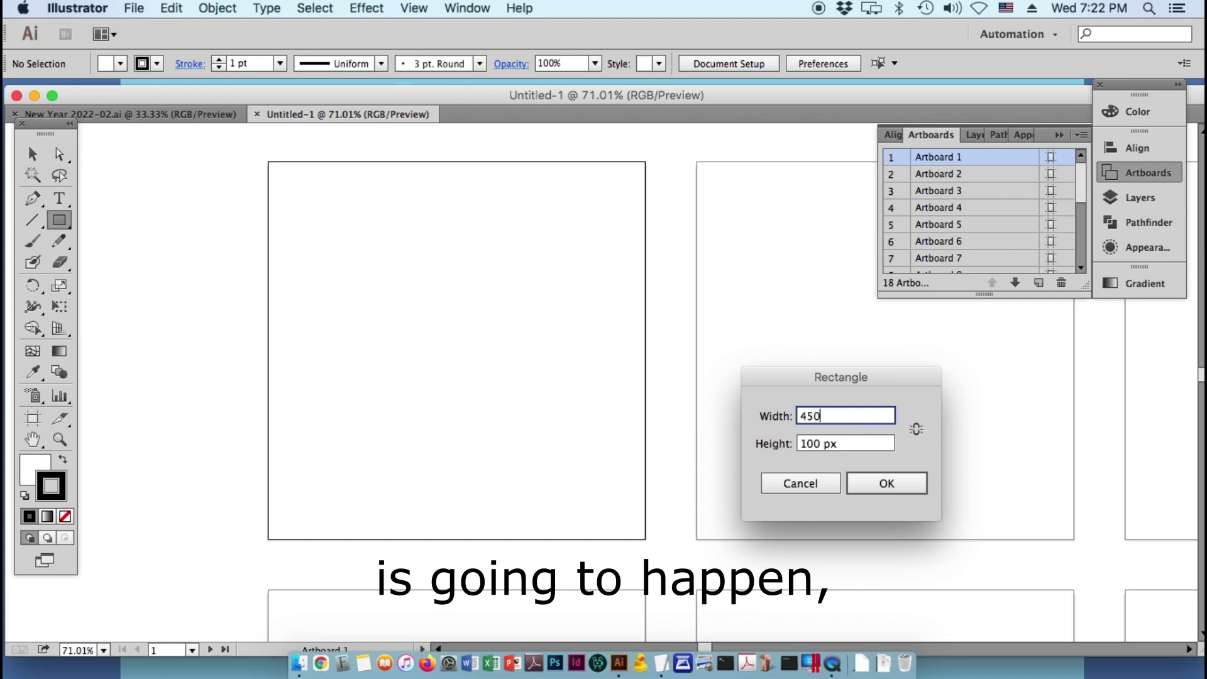
{"action": "type", "text": "0"}
{"action": "key", "text": "Tab"}
{"action": "type", "text": "450"}
{"action": "key", "text": "Return"}
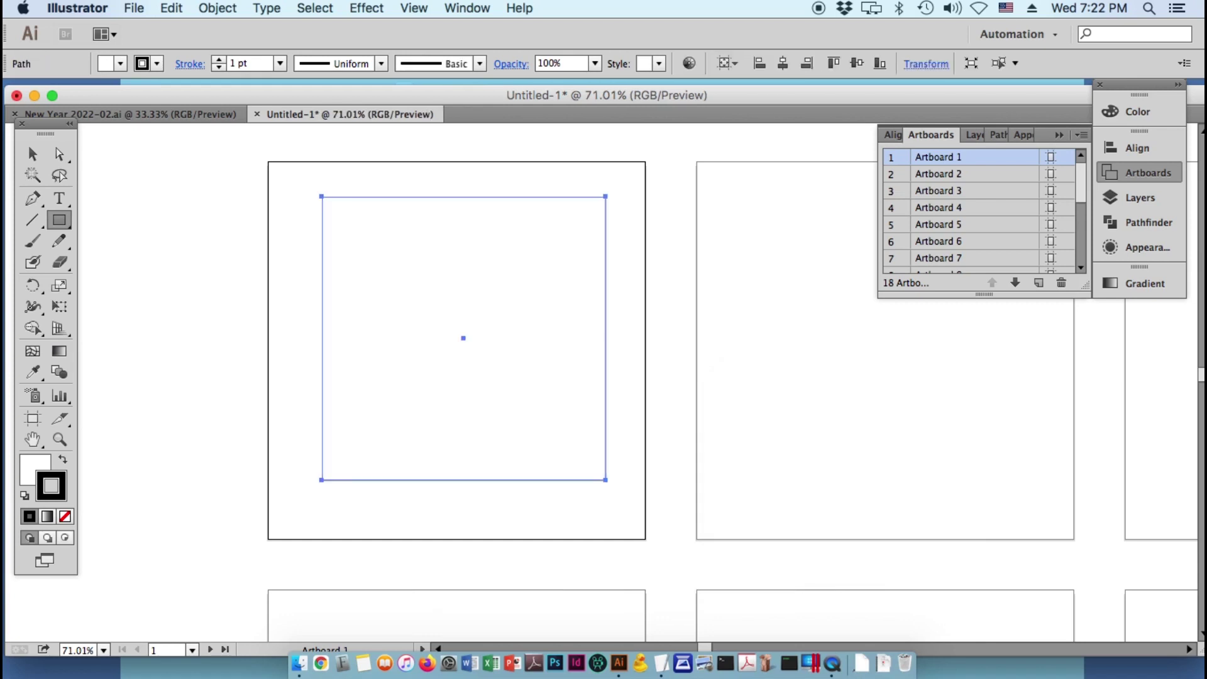
- Centre the square on the artboard and convert it into a guide
{"action": "left_click", "coordinate": [1138, 149]}
{"action": "left_click", "coordinate": [1073, 271]}
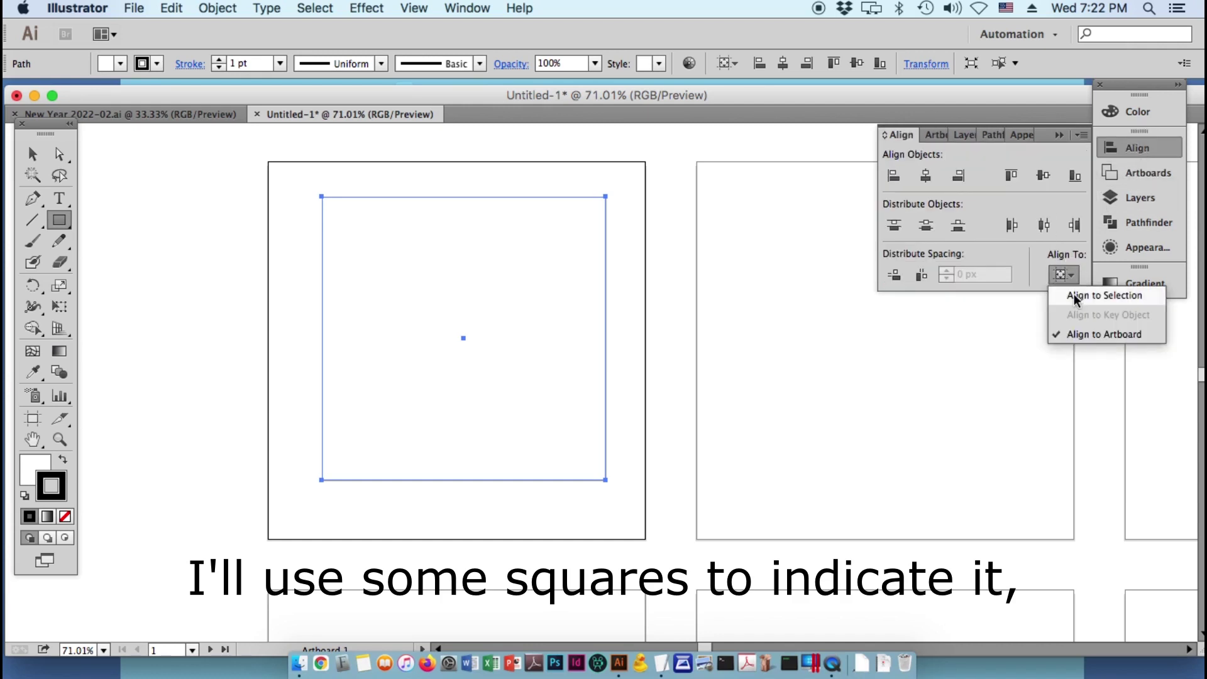
{"action": "left_click", "coordinate": [928, 181]}
{"action": "left_click", "coordinate": [928, 181]}
{"action": "left_click", "coordinate": [1044, 180]}
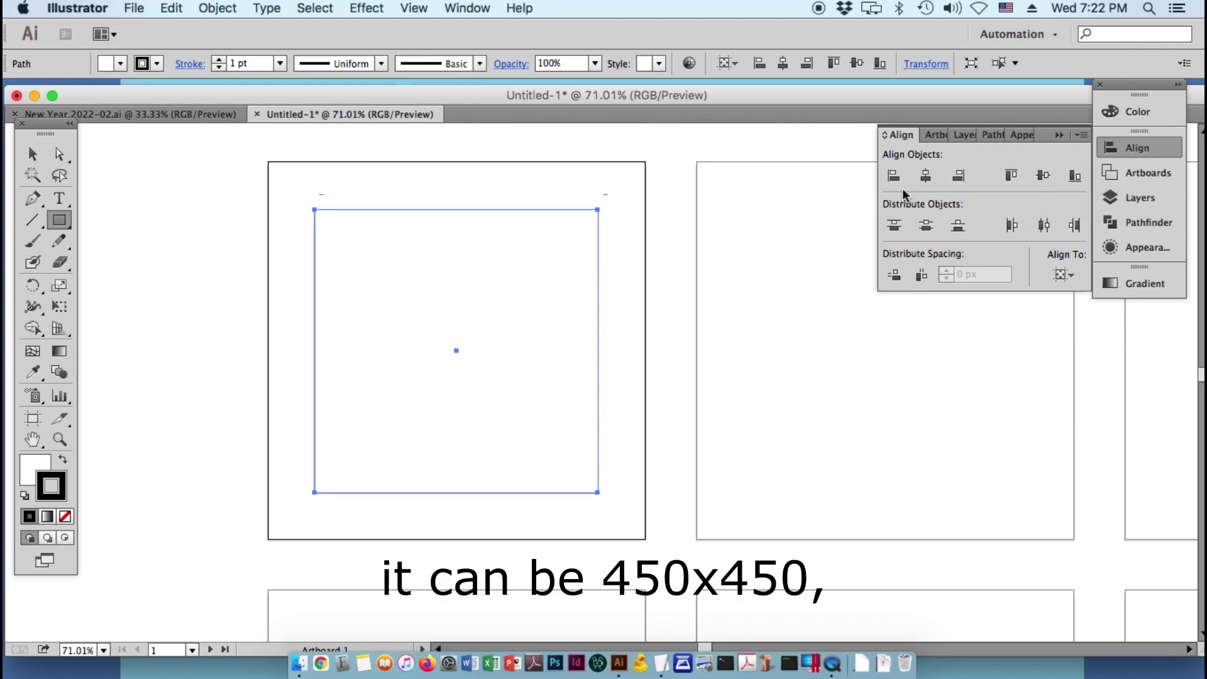
{"action": "left_click", "coordinate": [665, 271]}
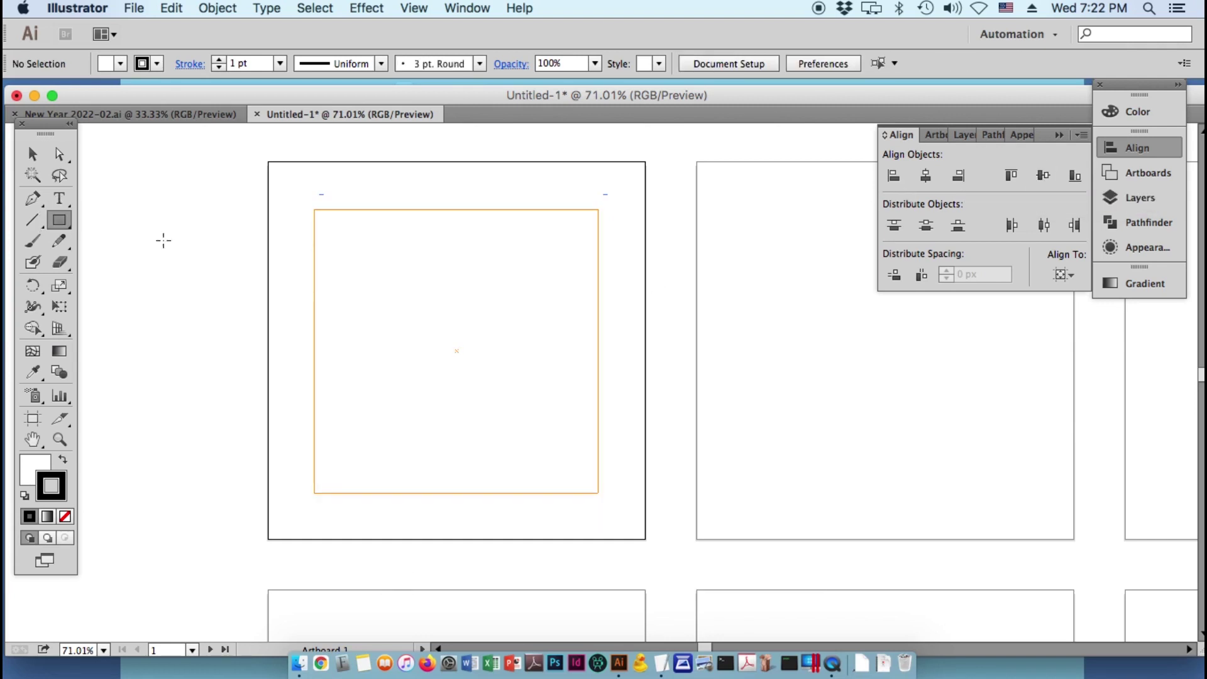
{"action": "left_click", "coordinate": [456, 353]}
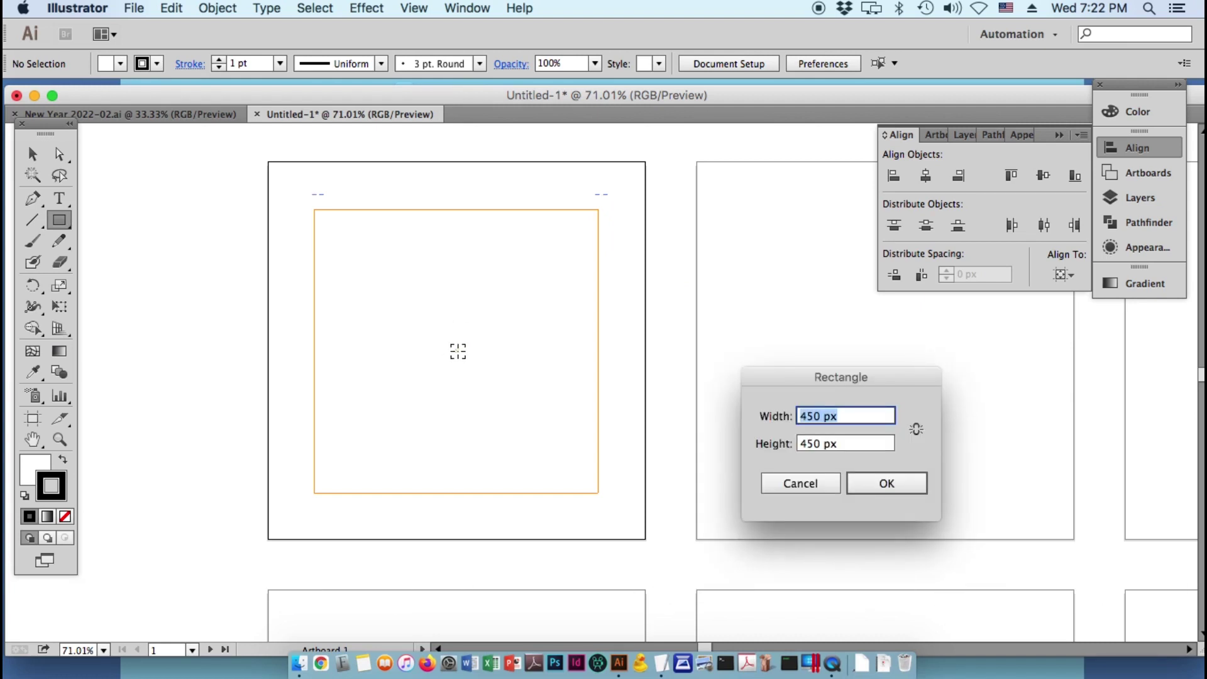
- Draw a 400 × 400 px square and centre it on the artboard
{"action": "type", "text": "400"}
{"action": "key", "text": "Tab"}
{"action": "type", "text": "1400"}
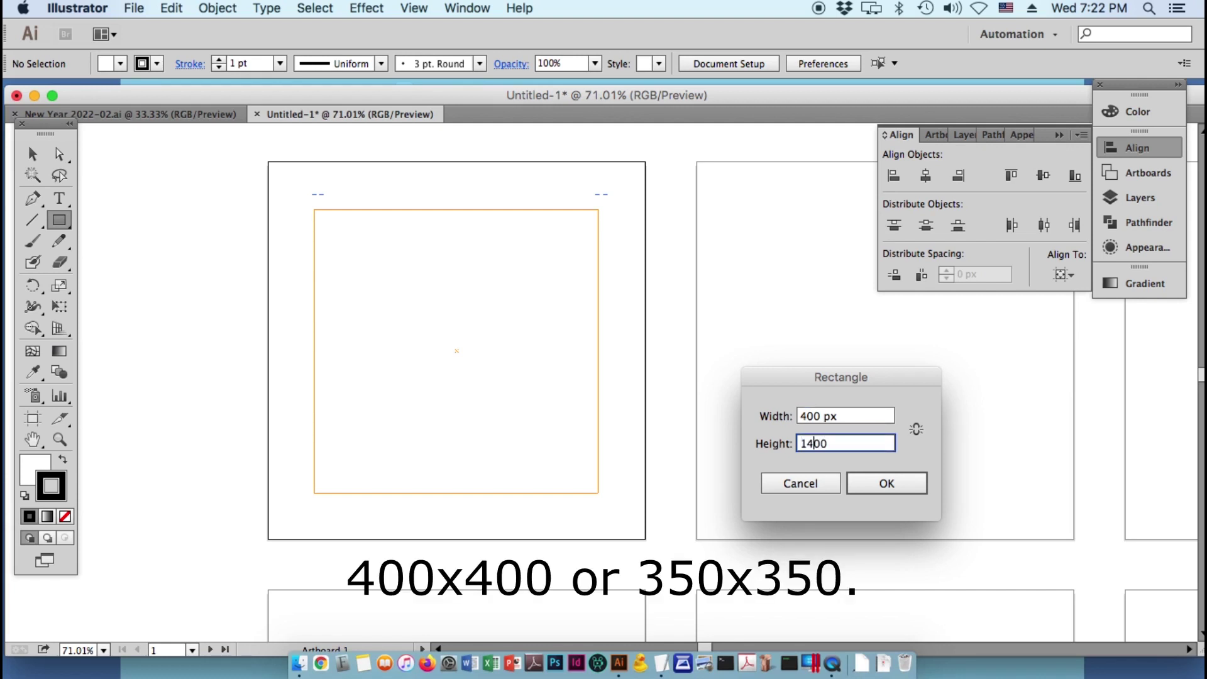
{"action": "key", "text": "BackSpace"}
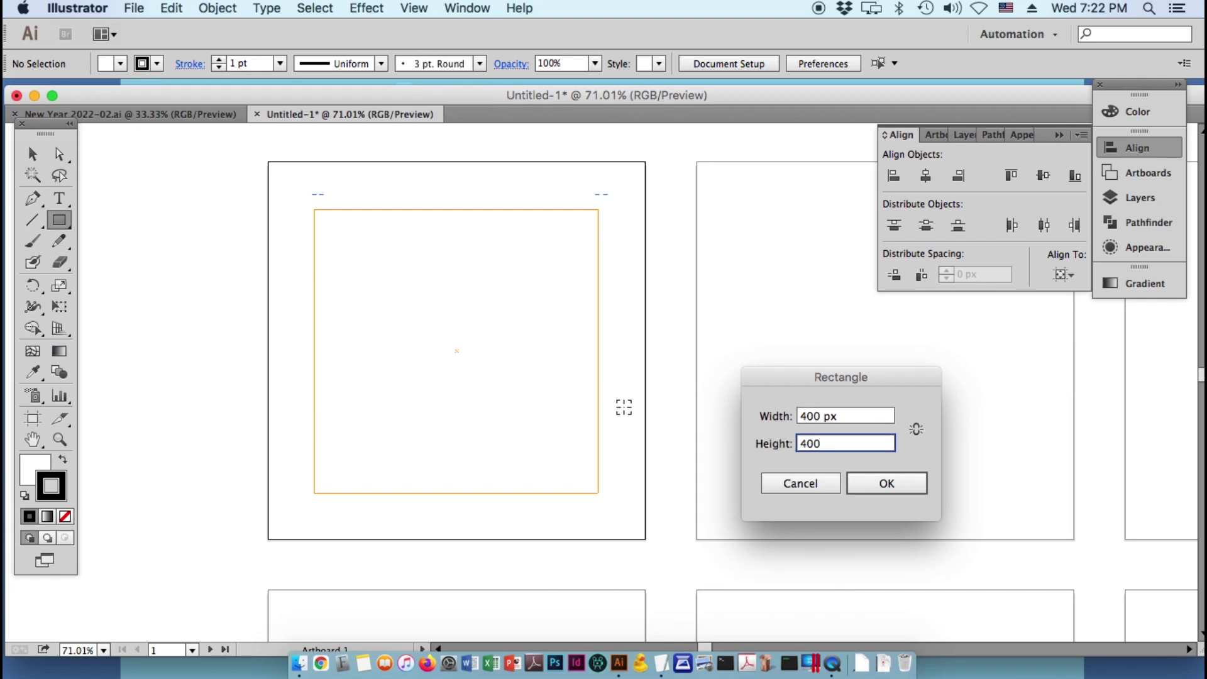
{"action": "left_click", "coordinate": [886, 483]}
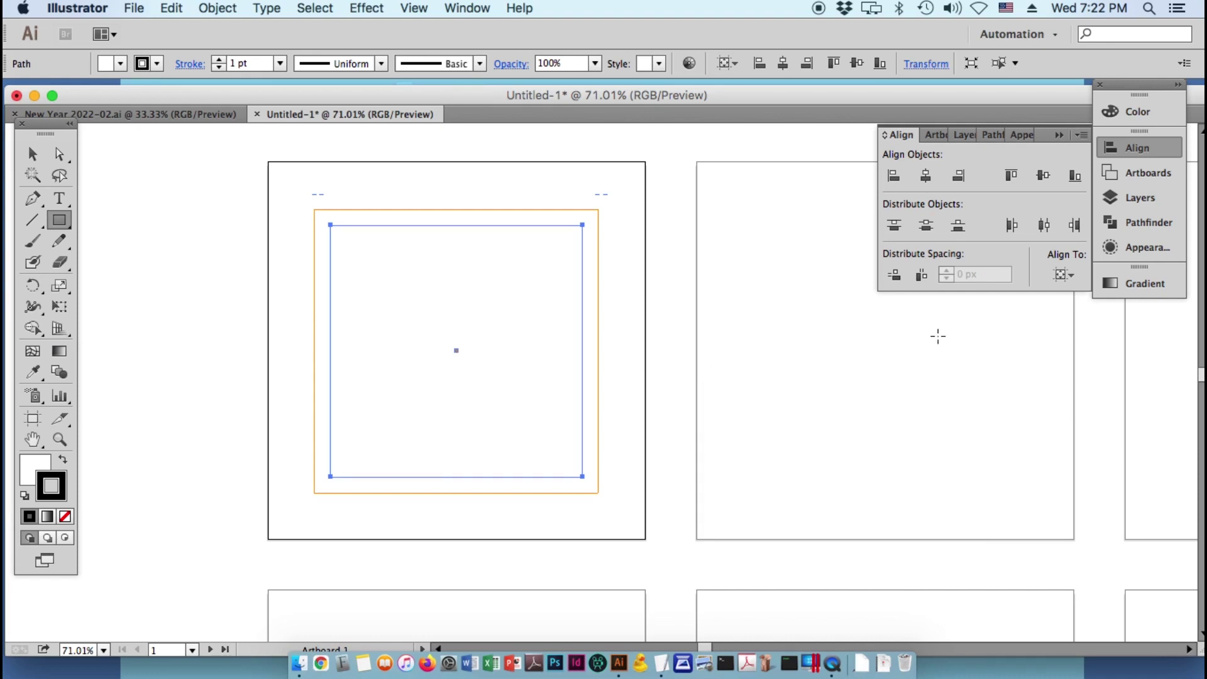
{"action": "left_click", "coordinate": [932, 181]}
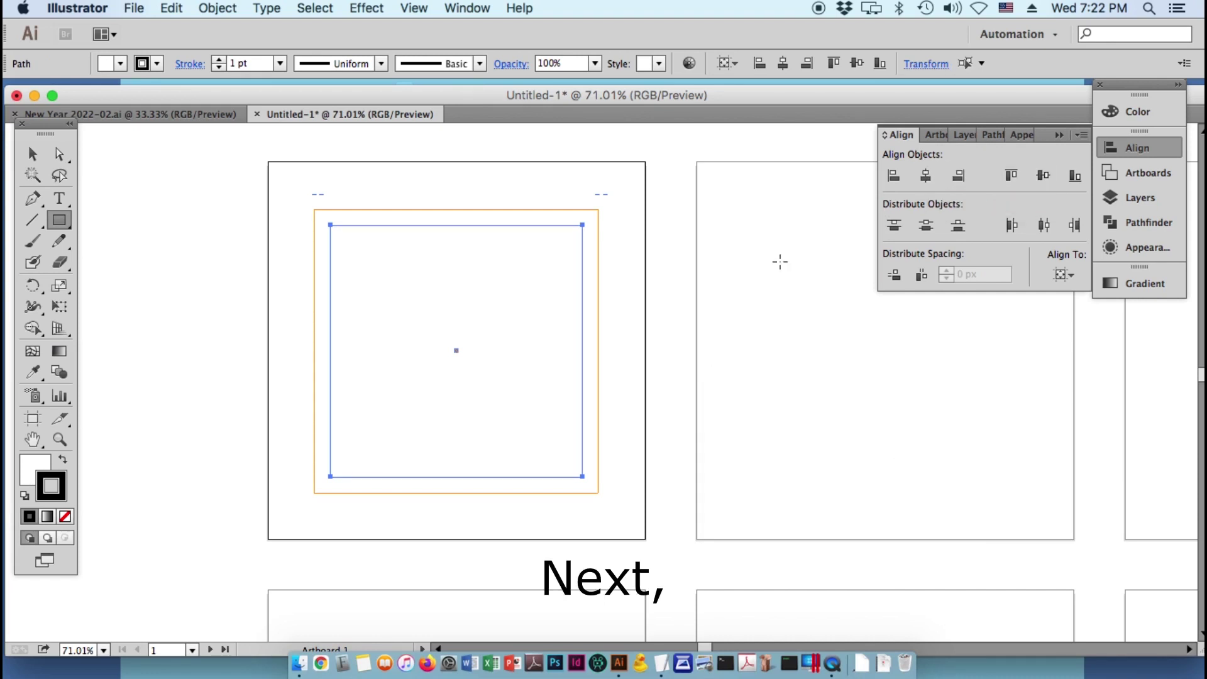
- Add a 350 × 350 px square, make the squares guides, and switch to New Year 2022-02.ai
{"action": "left_click", "coordinate": [463, 347]}
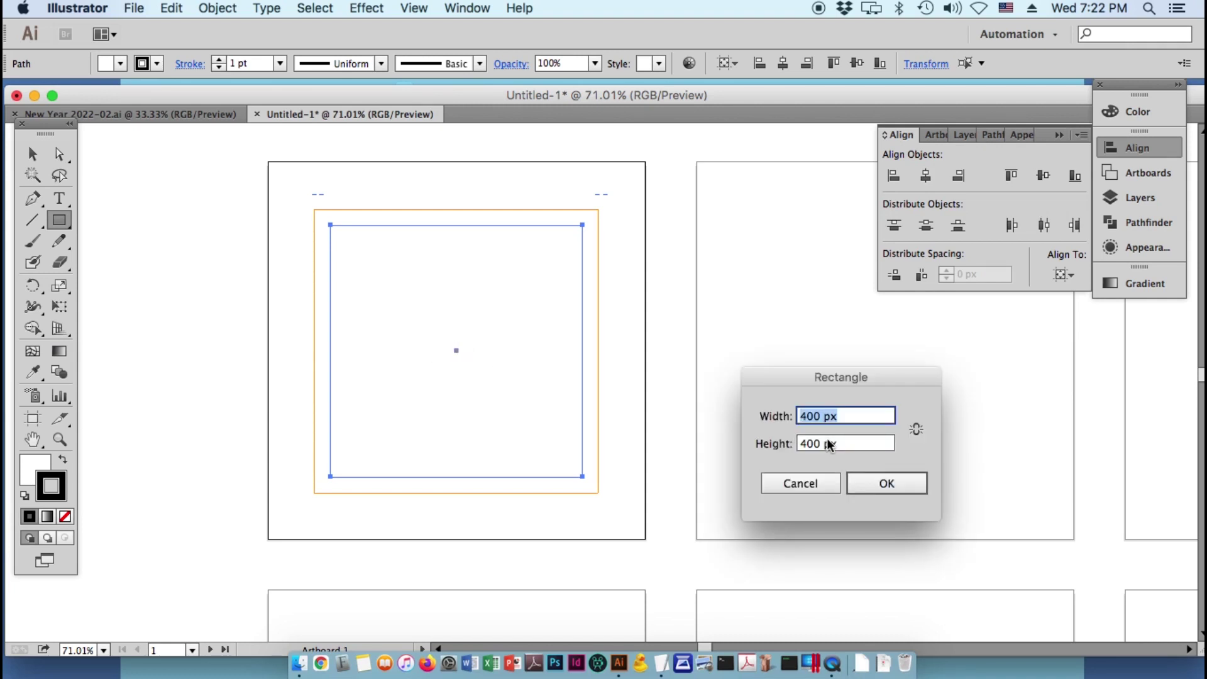
{"action": "type", "text": "350"}
{"action": "key", "text": "Tab"}
{"action": "type", "text": "350"}
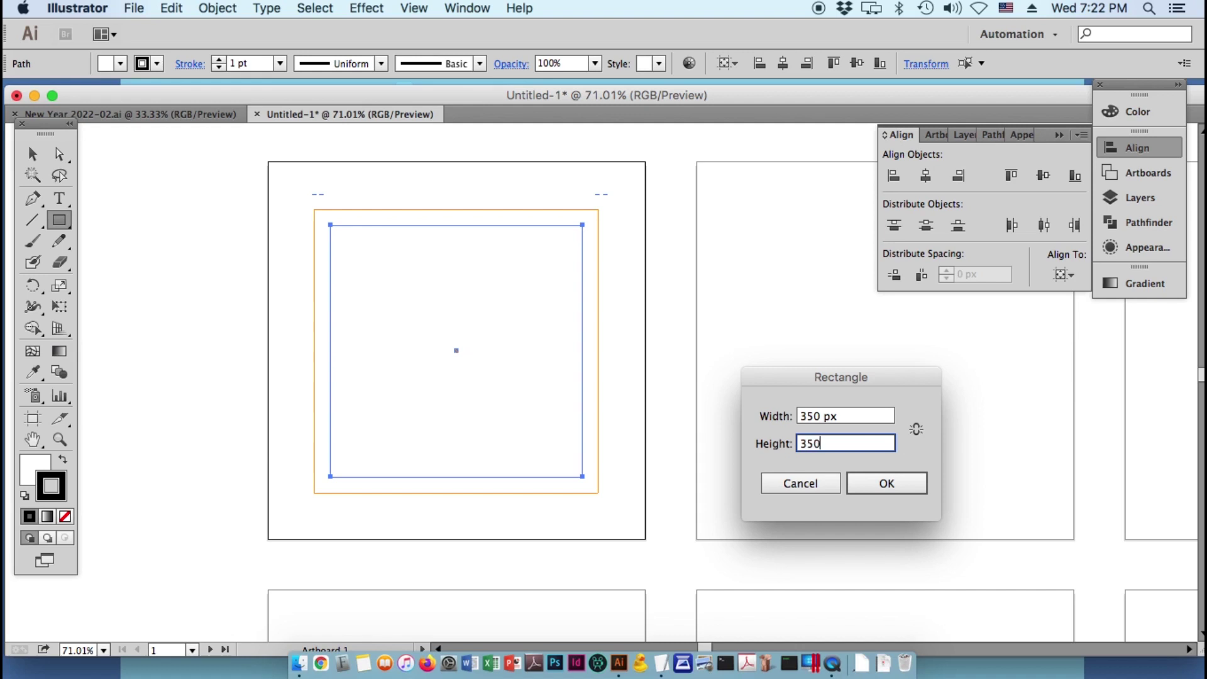
{"action": "key", "text": "Return"}
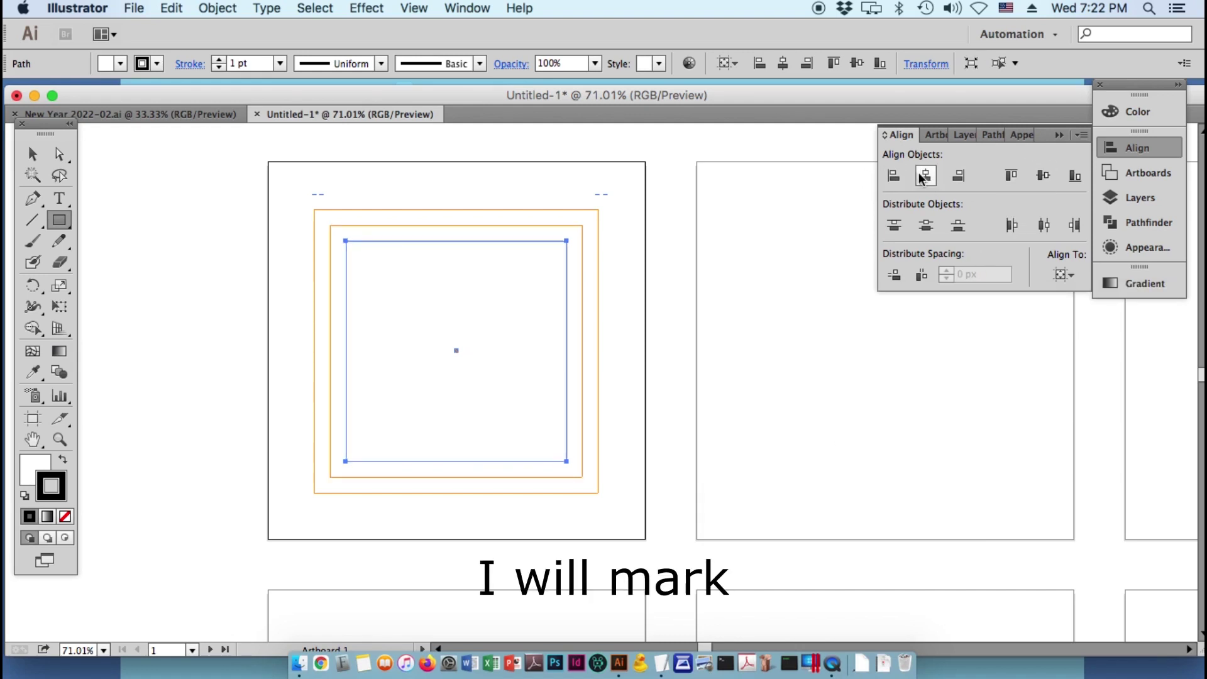
{"action": "key", "text": "super+shift+a"}
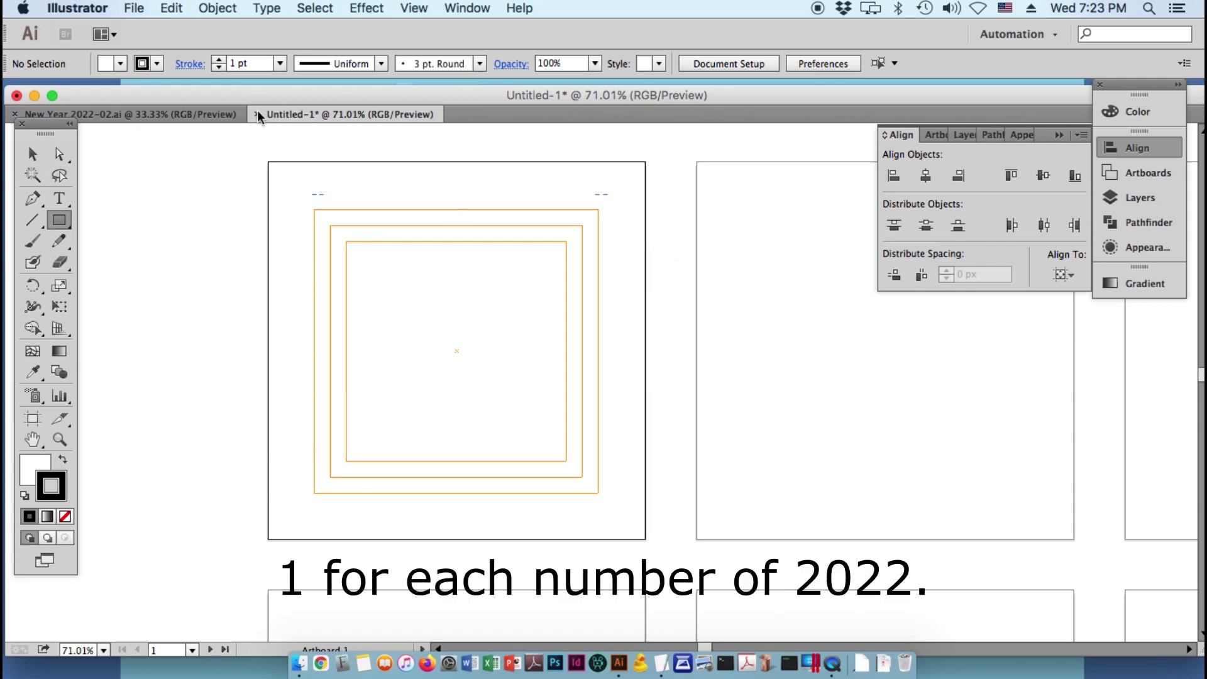
{"action": "key", "text": "super+grave"}
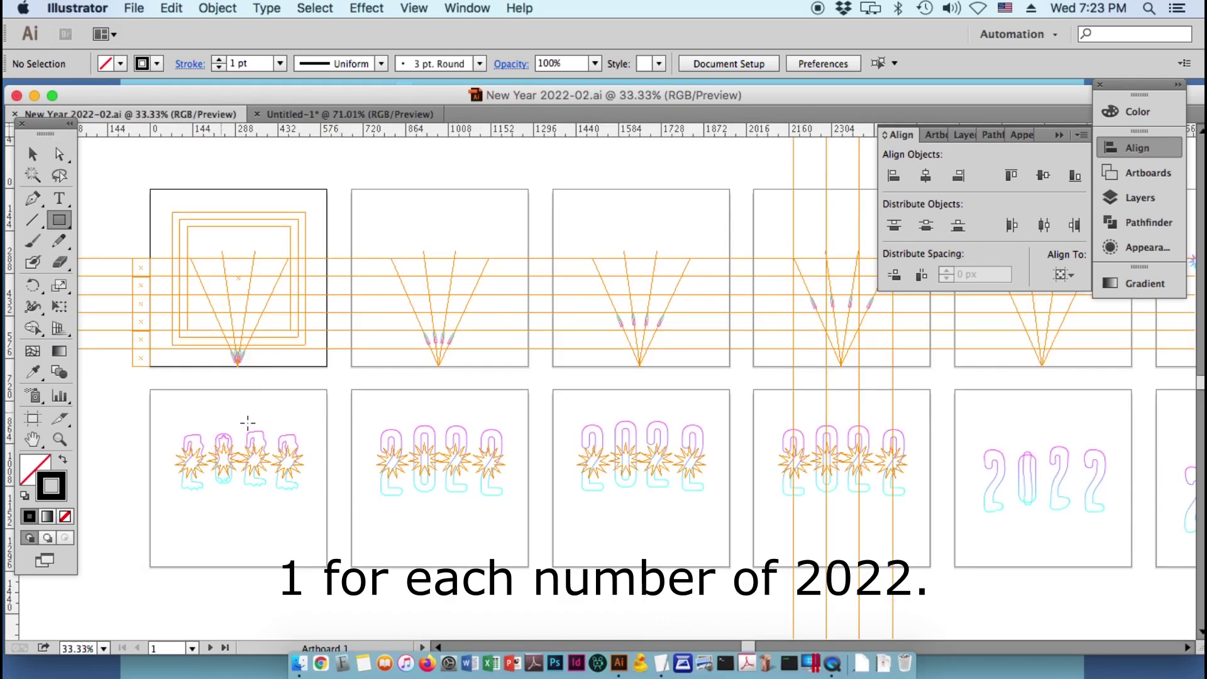
- Group the four fanned firework lines and paste them onto Artboard 1 of Untitled-1
{"action": "left_click_drag", "start_coordinate": [162, 249], "coordinate": [324, 399]}
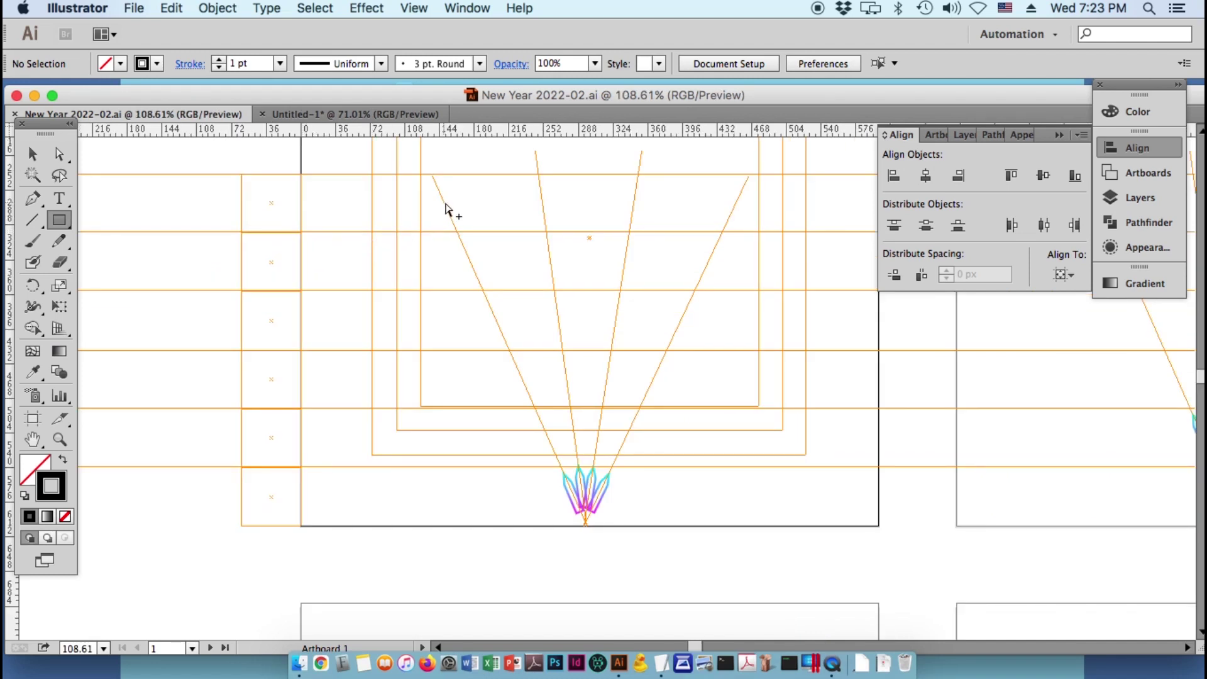
{"action": "left_click", "coordinate": [445, 208]}
{"action": "left_click", "coordinate": [542, 195], "text": "shift"}
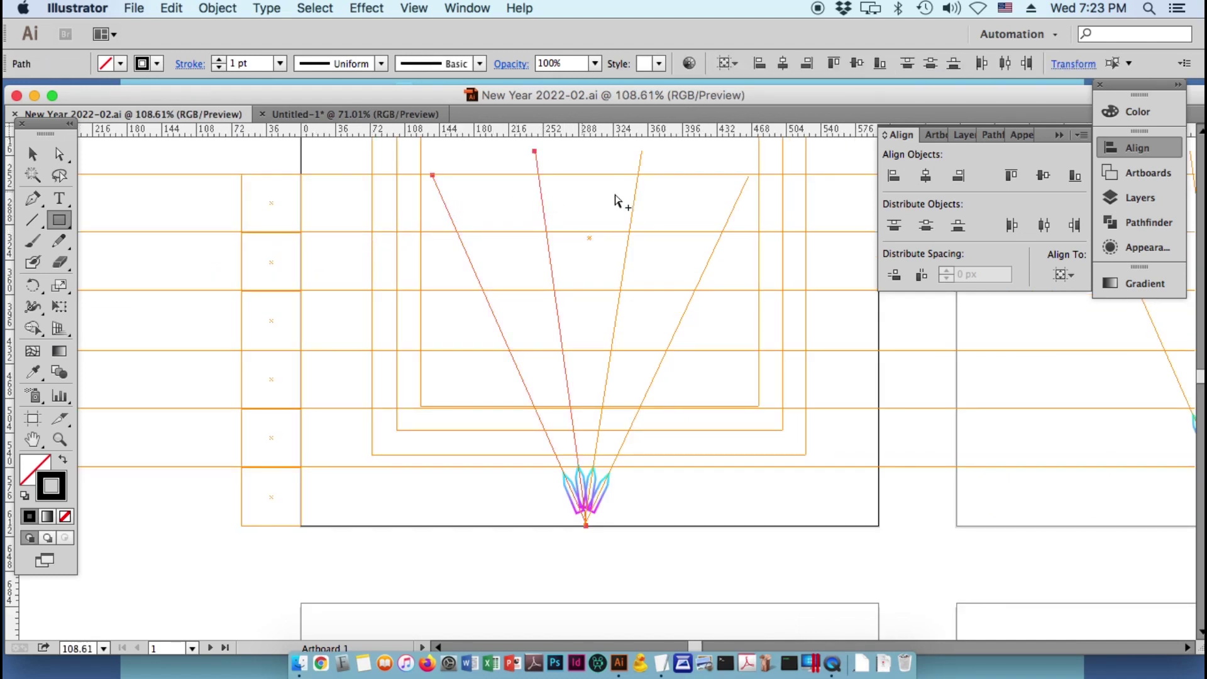
{"action": "left_click", "coordinate": [634, 200], "text": "shift"}
{"action": "left_click", "coordinate": [732, 218], "text": "shift"}
{"action": "key", "text": "ctrl+g"}
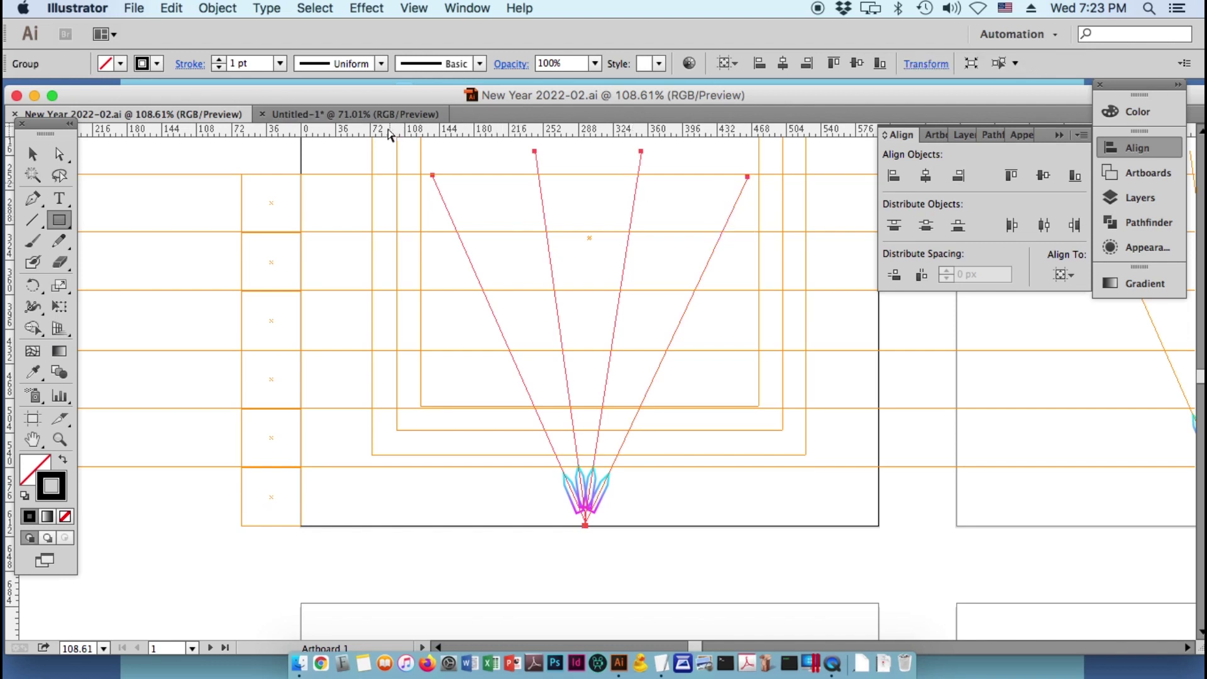
{"action": "left_click", "coordinate": [382, 116]}
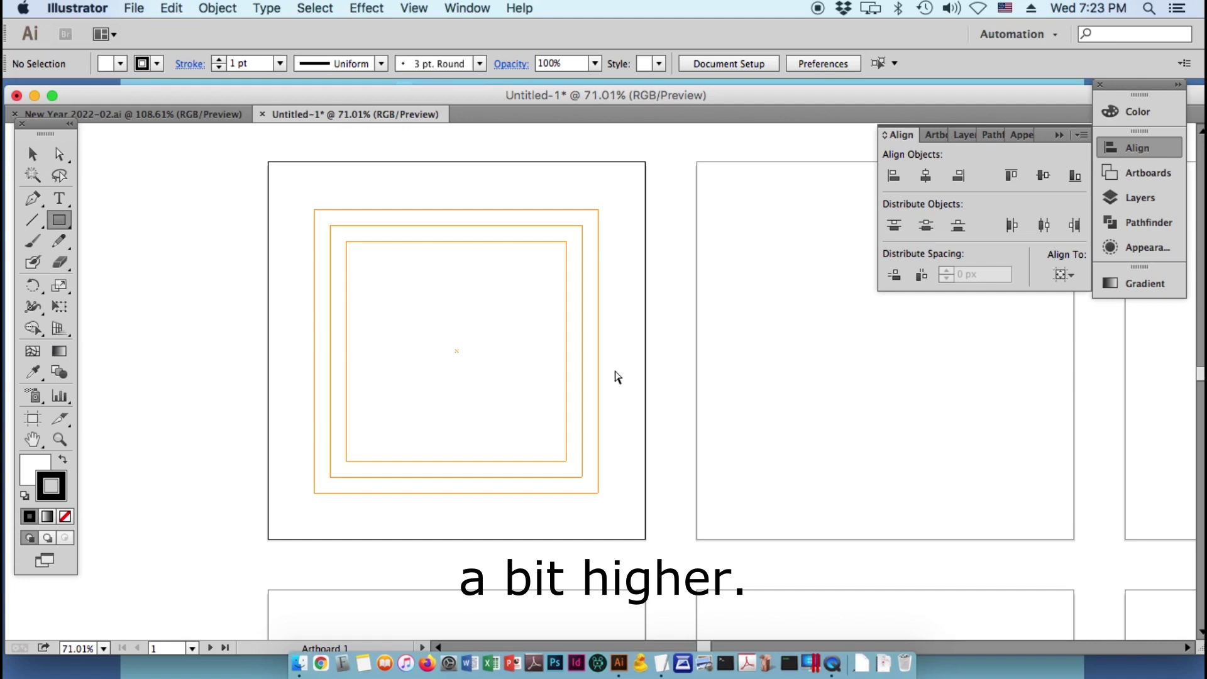
{"action": "key", "text": "ctrl+f"}
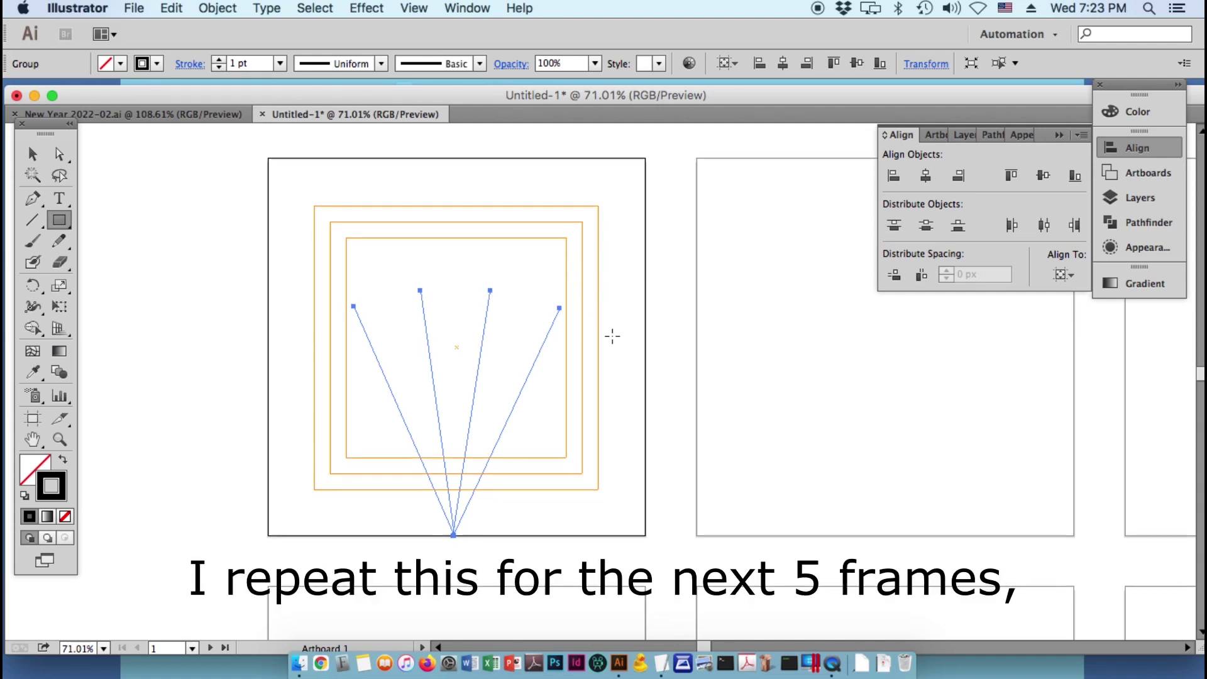
{"action": "left_click_drag", "start_coordinate": [615, 334], "coordinate": [515, 321]}
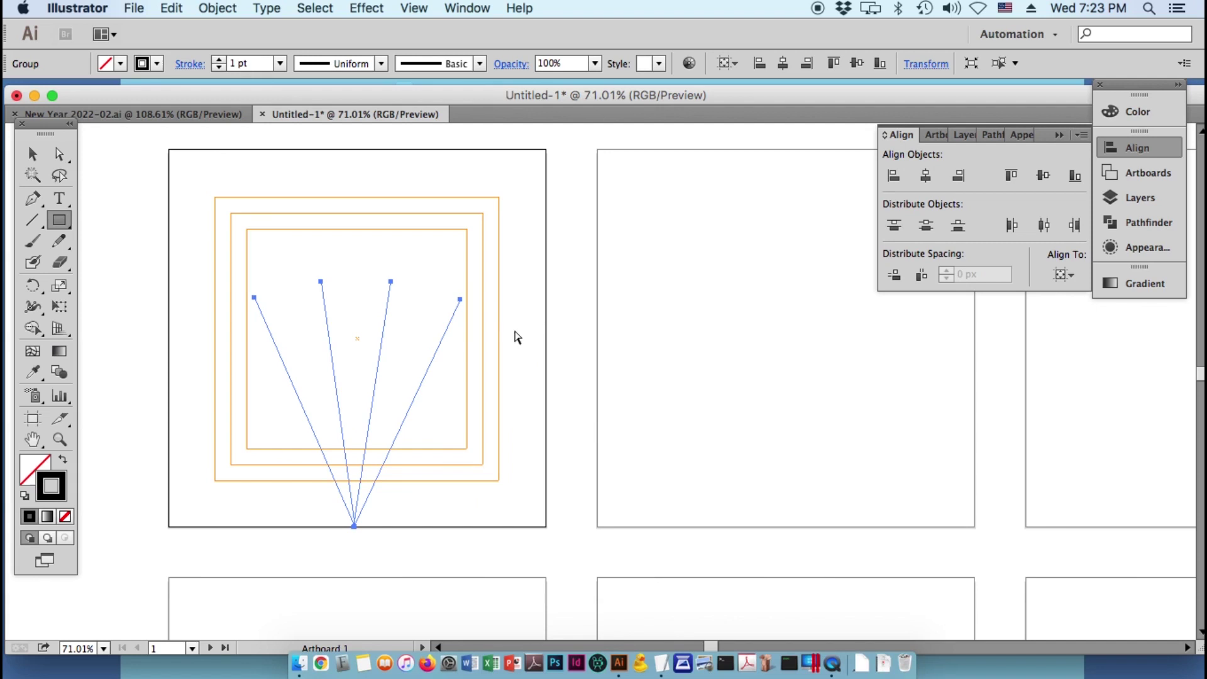
- Copy the fan group 680 px to the right onto Artboard 2
{"action": "key", "text": "Return"}
{"action": "type", "text": "680"}
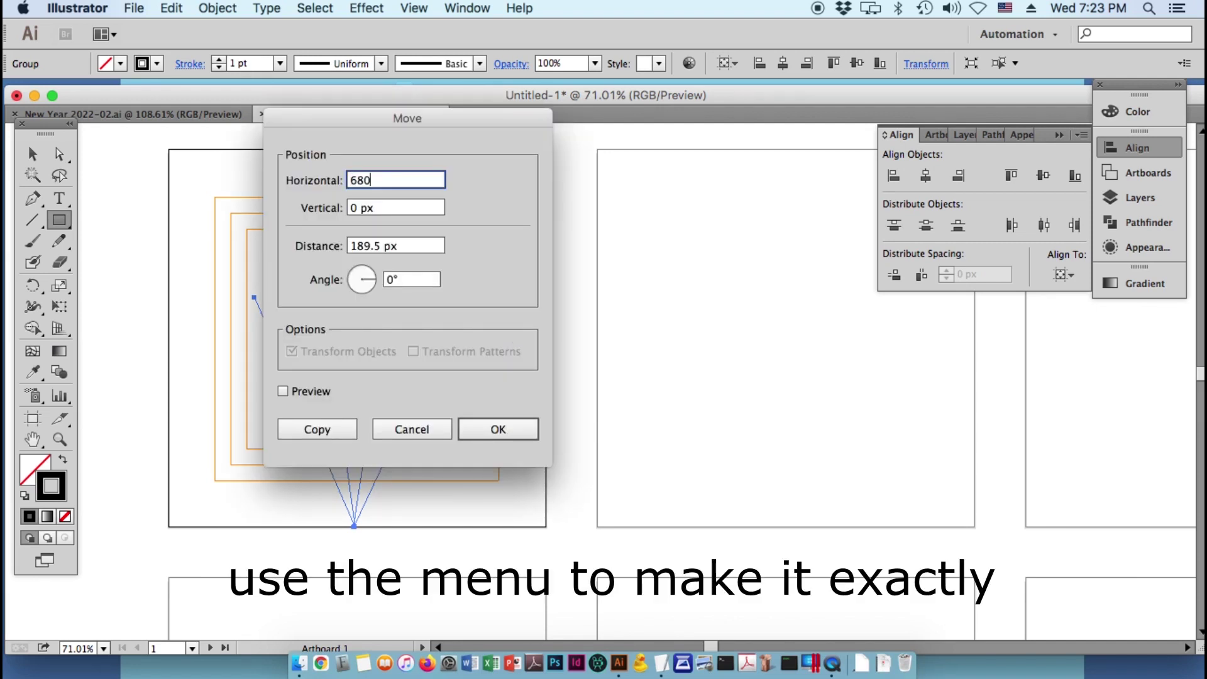
{"action": "key", "text": "Tab"}
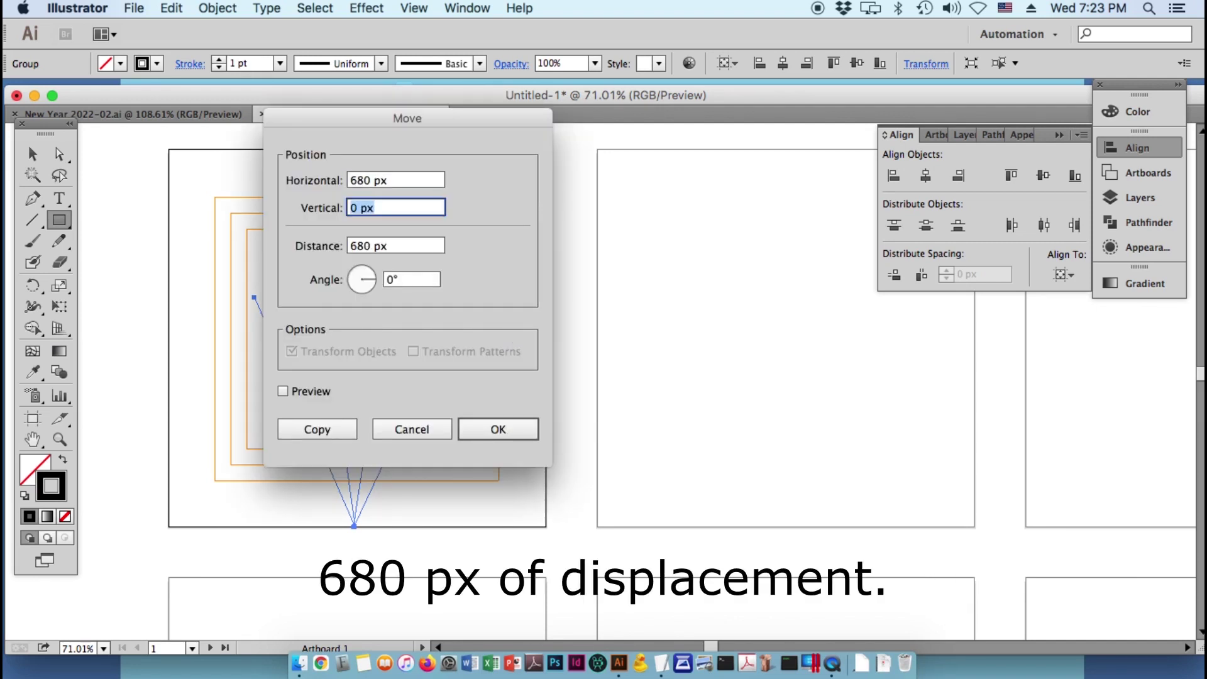
{"action": "left_click", "coordinate": [315, 431]}
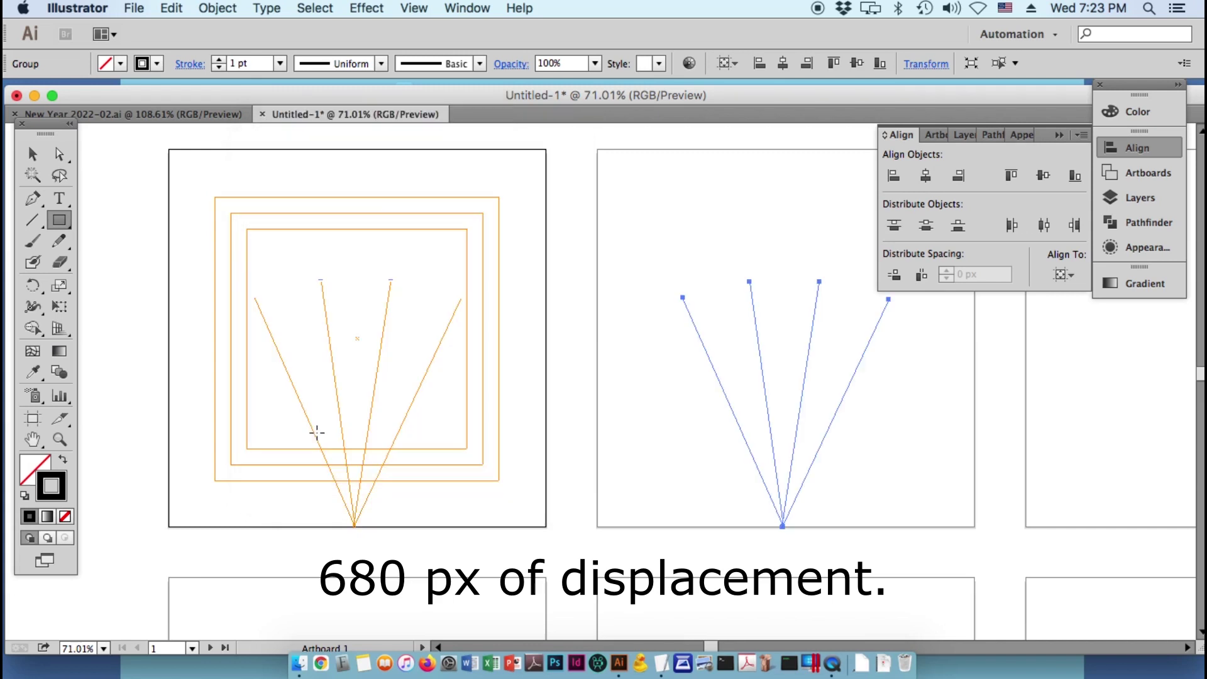
- Repeat the 680 px copy with Ctrl+D to fill artboards 3–5, then zoom back to Artboard 1
{"action": "scroll", "coordinate": [543, 434], "scroll_direction": "down", "scroll_amount": 1}
{"action": "scroll", "coordinate": [542, 434], "scroll_direction": "down", "scroll_amount": 2}
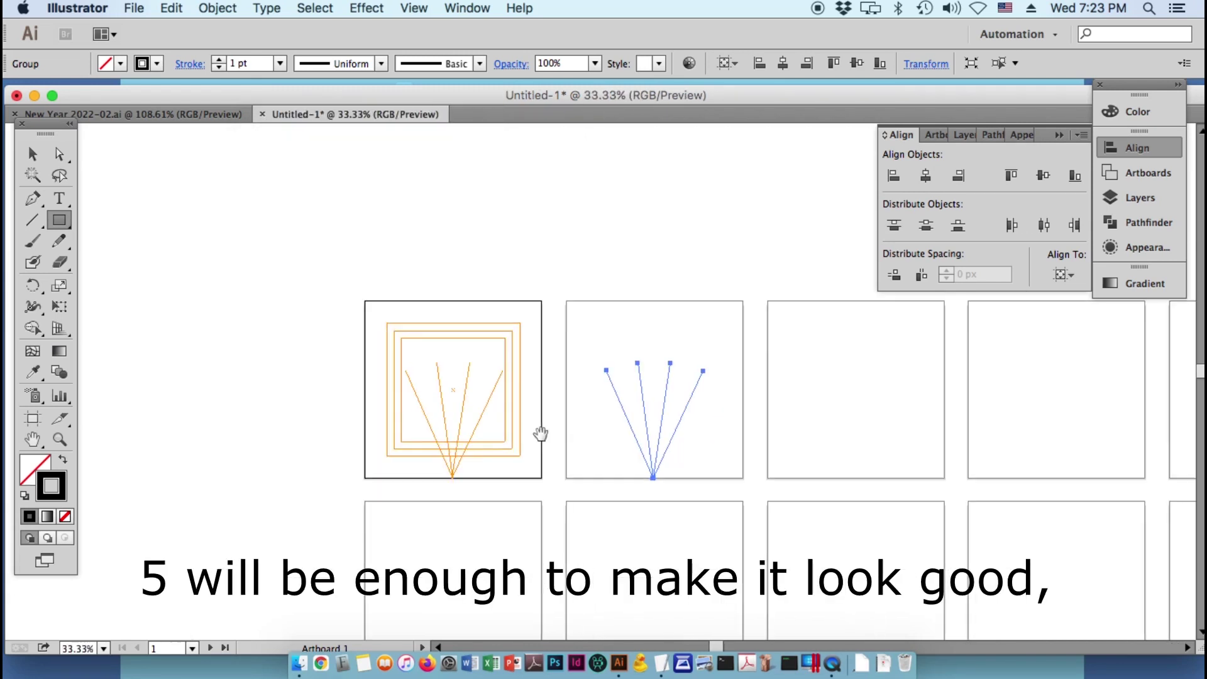
{"action": "scroll", "coordinate": [547, 434], "scroll_direction": "down", "scroll_amount": 1}
{"action": "left_click_drag", "start_coordinate": [553, 434], "coordinate": [346, 367]}
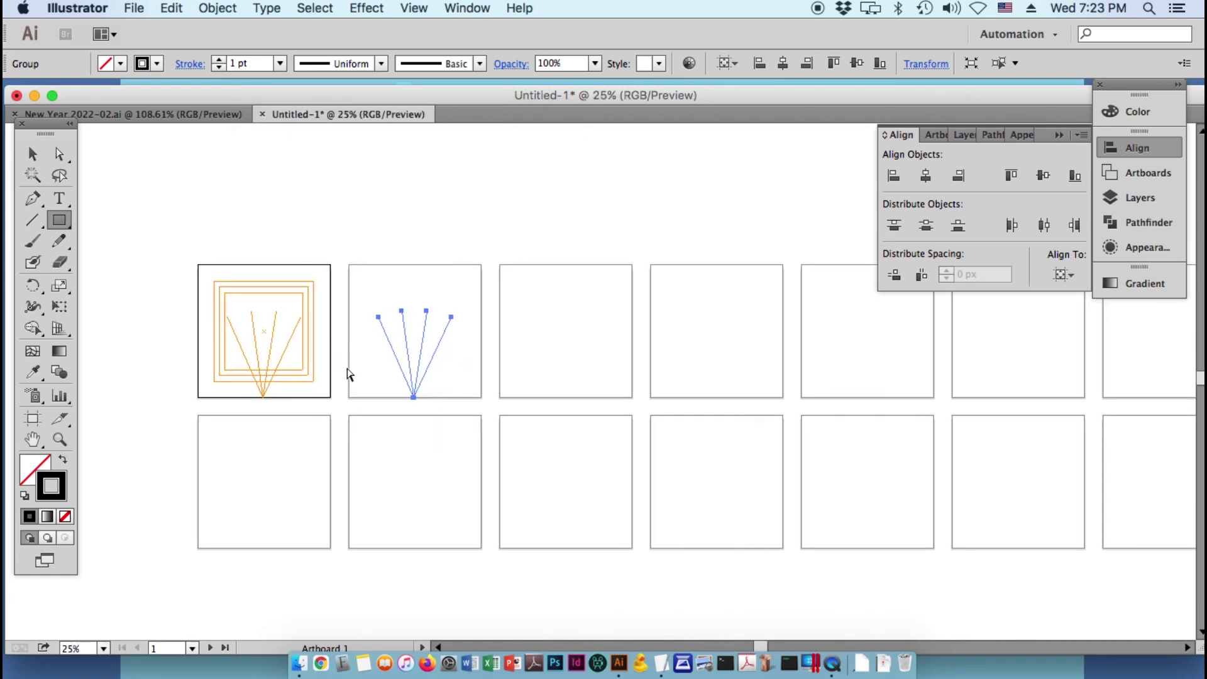
{"action": "key", "text": "super+f"}
{"action": "left_click_drag", "start_coordinate": [370, 337], "coordinate": [450, 382]}
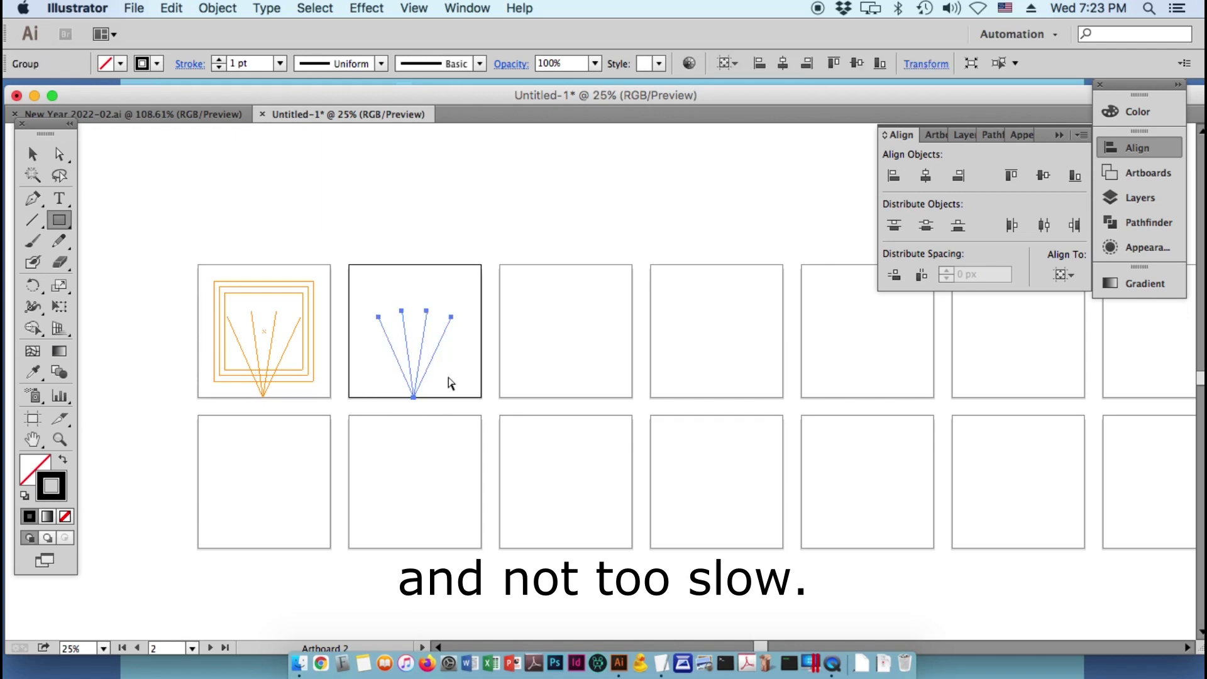
{"action": "key", "text": "ctrl+d"}
{"action": "key", "text": "ctrl+d"}
{"action": "key", "text": "ctrl+d"}
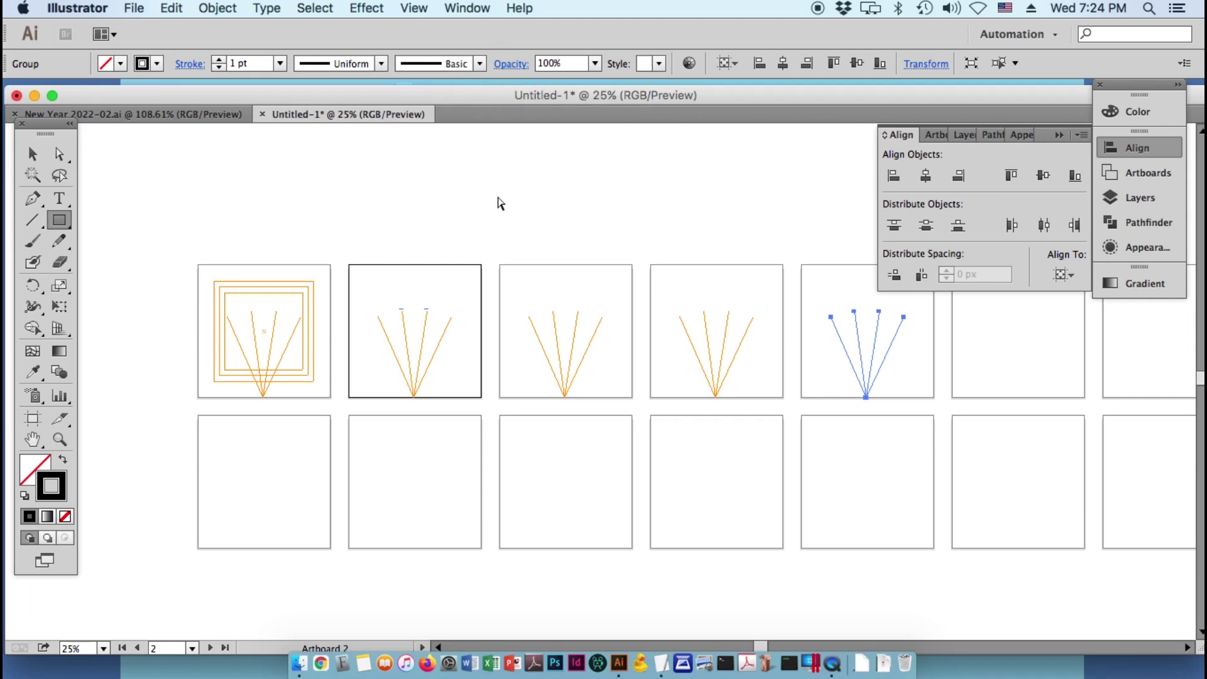
{"action": "key", "text": "super+shift+a"}
{"action": "left_click_drag", "start_coordinate": [468, 331], "coordinate": [487, 273]}
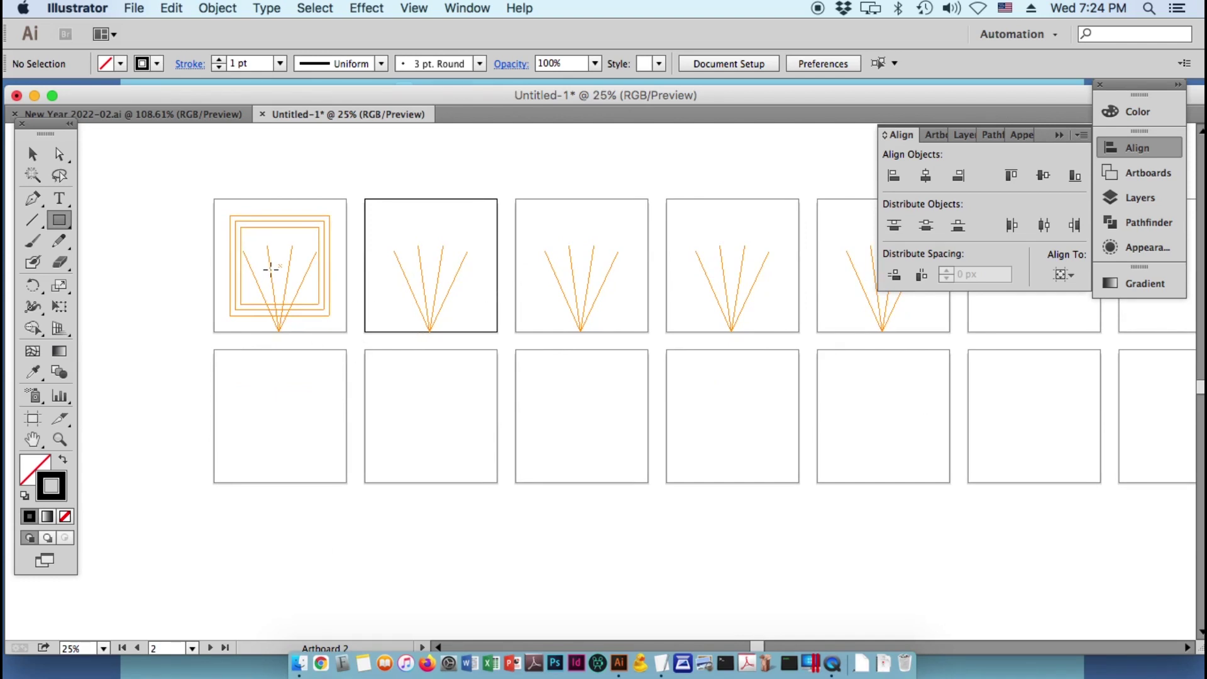
{"action": "left_click_drag", "start_coordinate": [181, 229], "coordinate": [449, 383]}
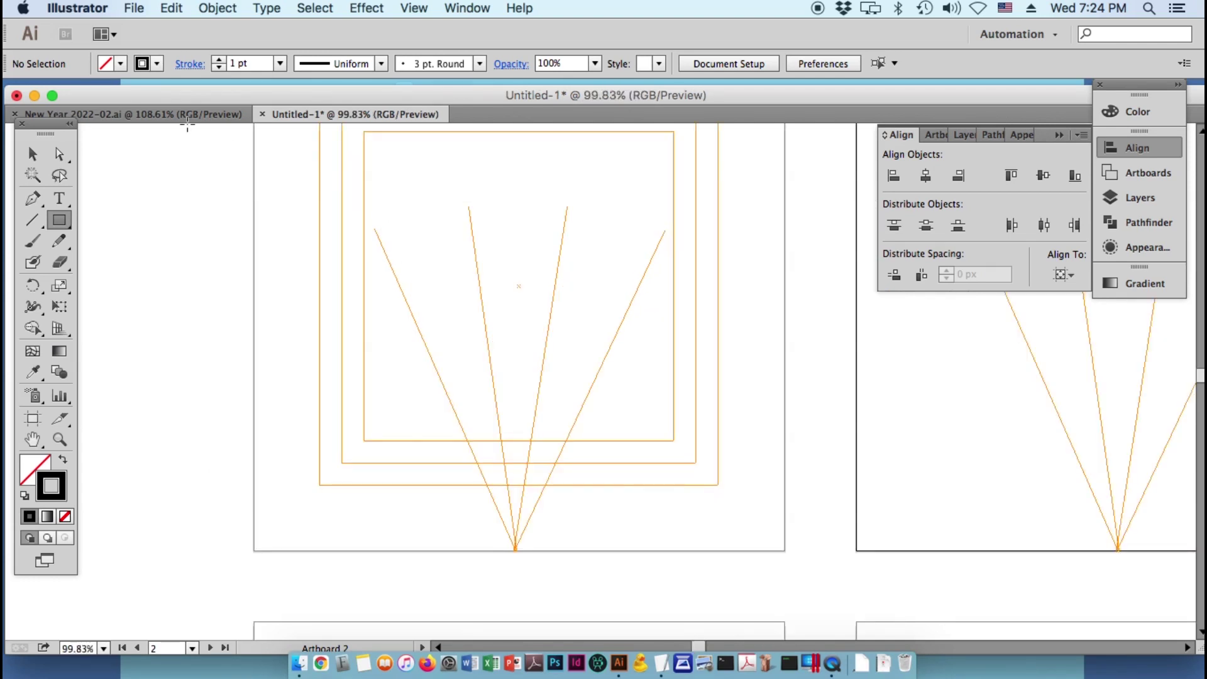
- Copy the column of six rectangles from New Year 2022-02.ai into Untitled-1
{"action": "left_click", "coordinate": [182, 115]}
{"action": "left_click_drag", "start_coordinate": [211, 157], "coordinate": [288, 533]}
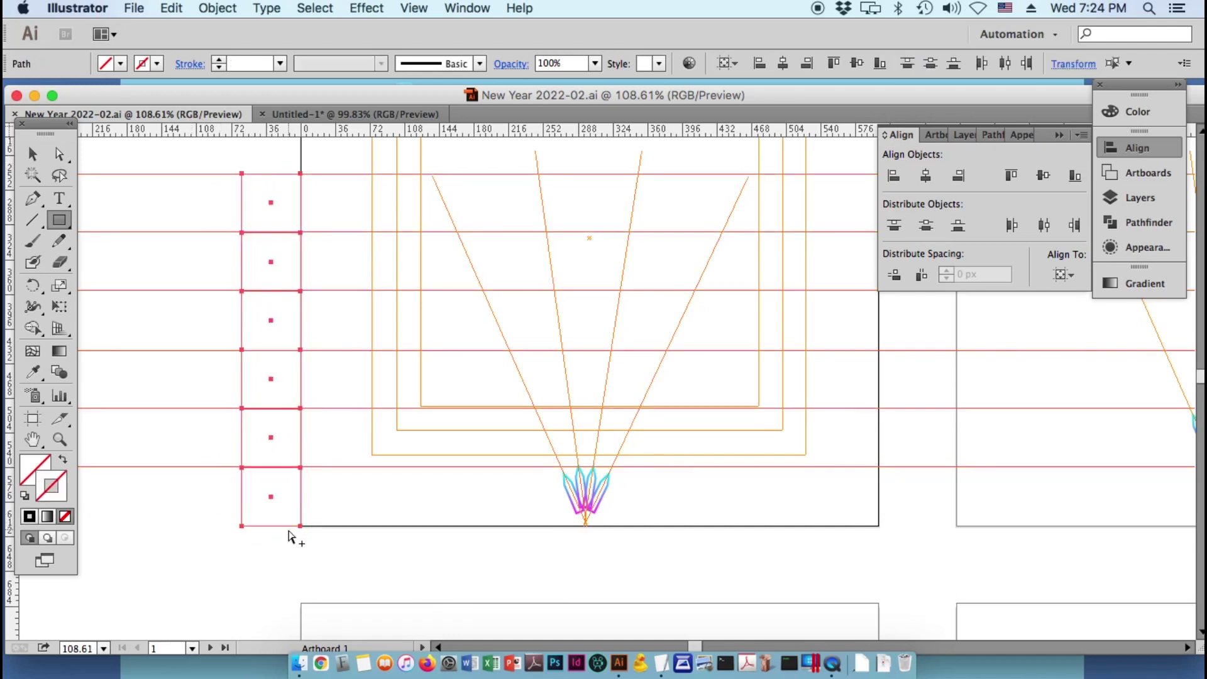
{"action": "scroll", "coordinate": [207, 214], "scroll_direction": "up", "scroll_amount": 2}
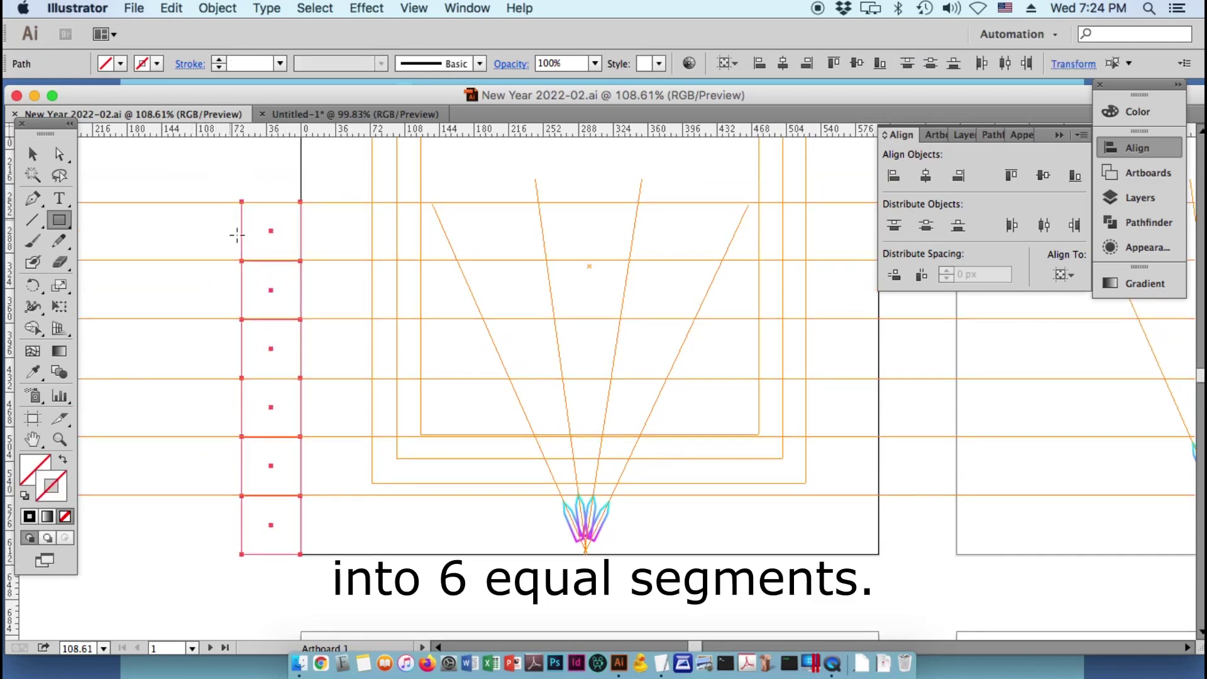
{"action": "left_click", "coordinate": [385, 118]}
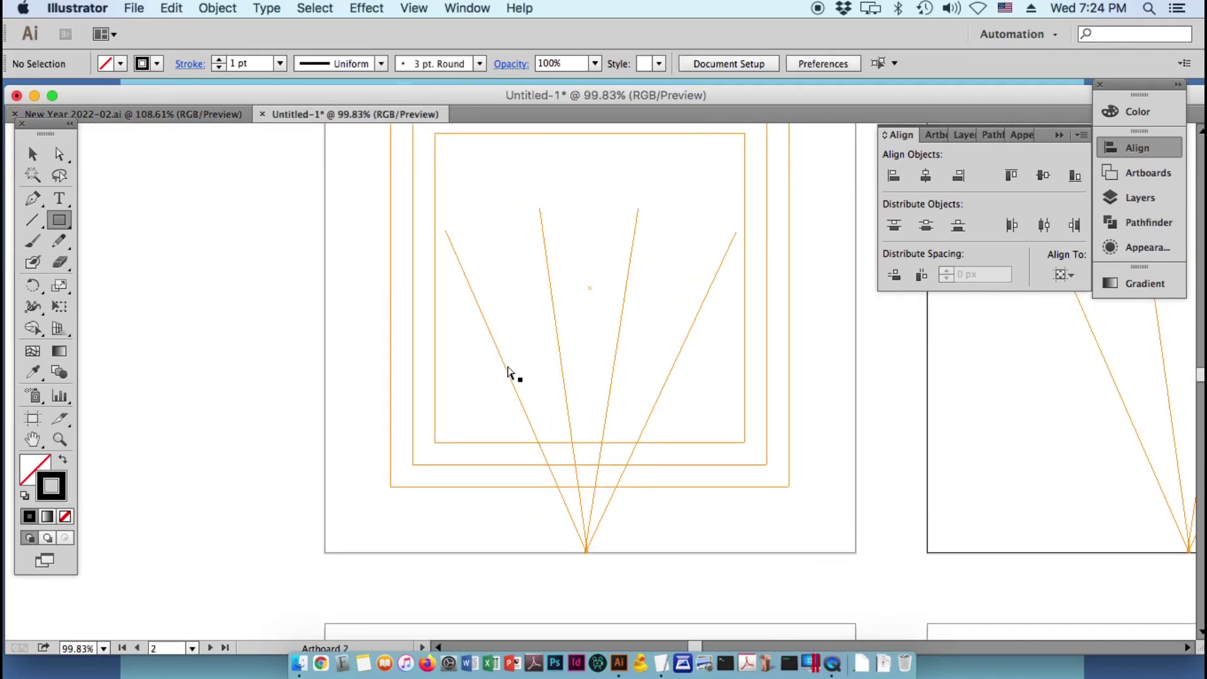
{"action": "key", "text": "ctrl+z"}
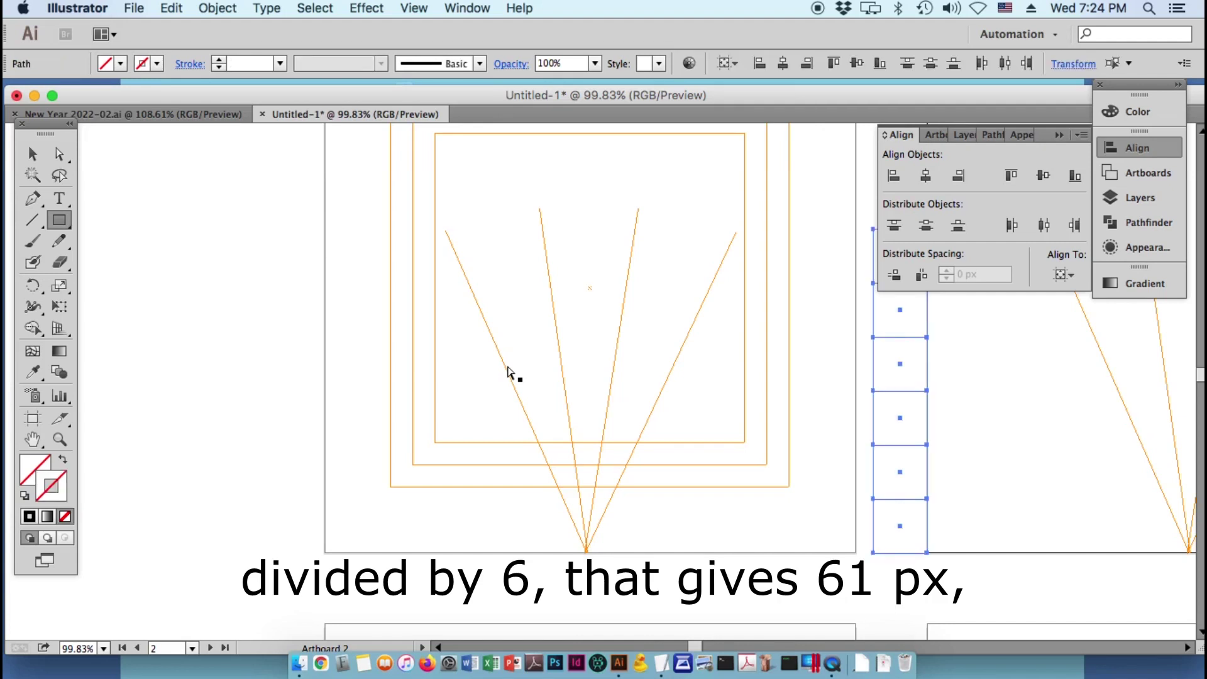
- Place the column left of Artboard 1, show rulers, and add a guide at its bottom edge
{"action": "left_click_drag", "start_coordinate": [898, 316], "coordinate": [298, 345]}
{"action": "key", "text": "super+r"}
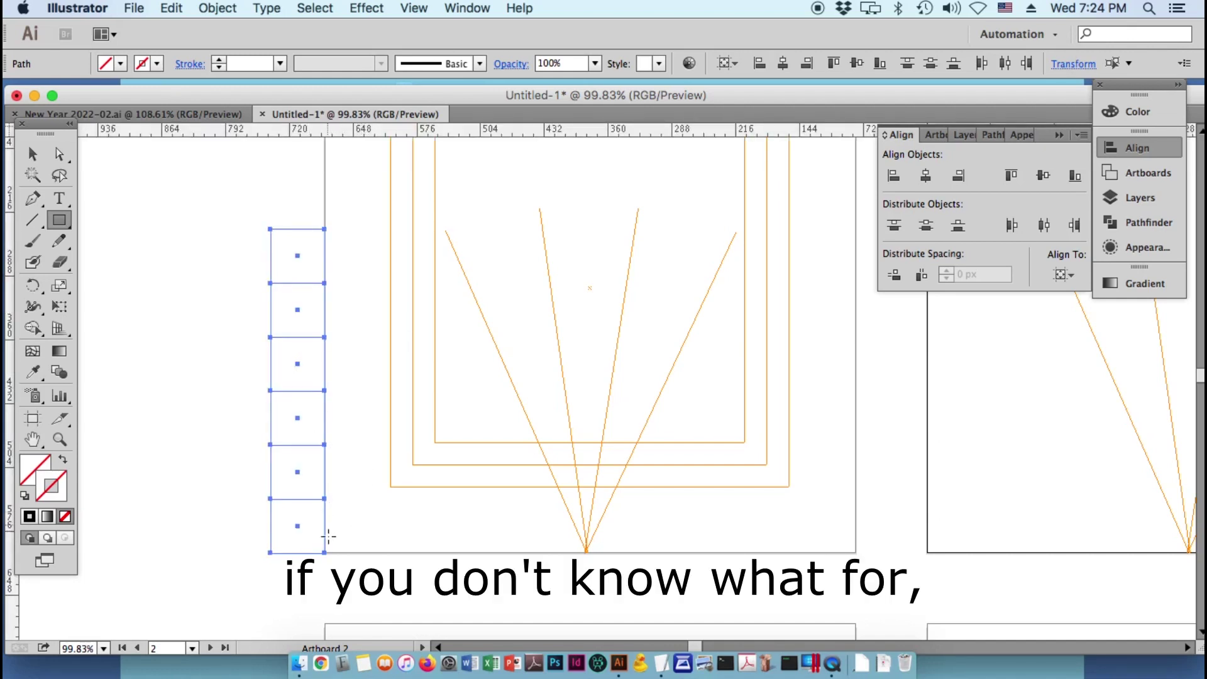
{"action": "left_click_drag", "start_coordinate": [412, 123], "coordinate": [334, 500]}
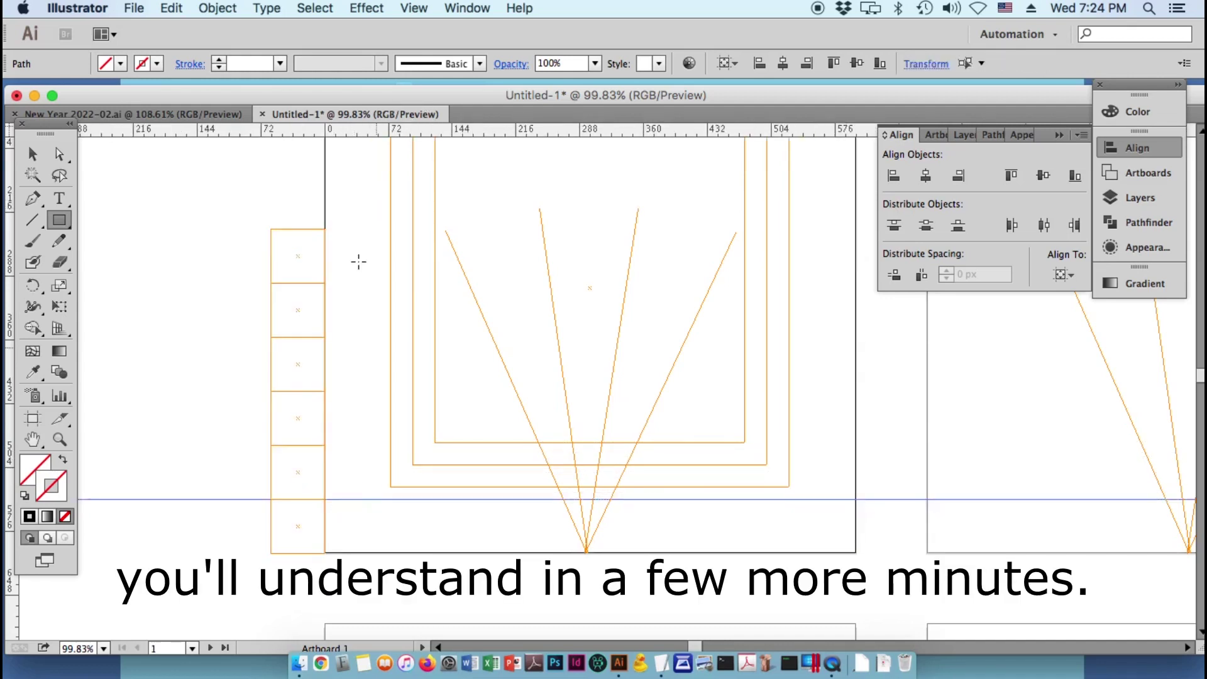
- Snap horizontal guides to each rectangle boundary up to the top of the six-box column
{"action": "mouse_move", "coordinate": [345, 129]}
{"action": "left_mouse_down"}
{"action": "mouse_move", "coordinate": [377, 490]}
{"action": "mouse_move", "coordinate": [379, 445]}
{"action": "left_mouse_up"}
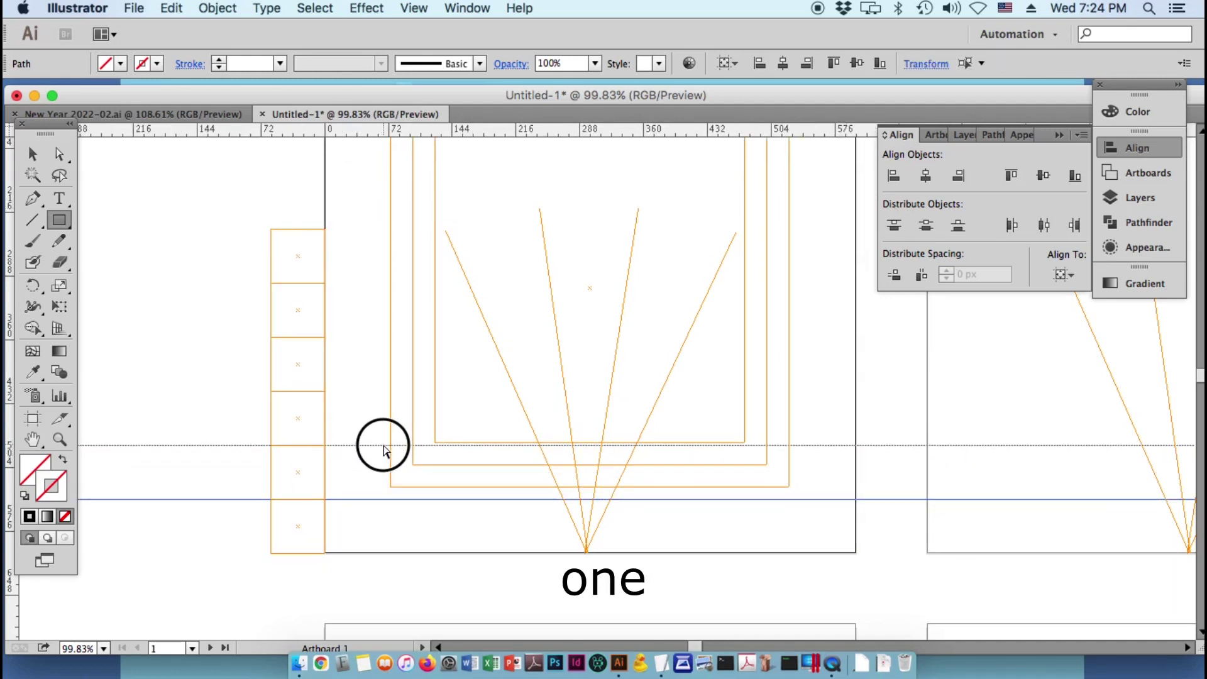
{"action": "left_click_drag", "start_coordinate": [397, 133], "coordinate": [354, 397]}
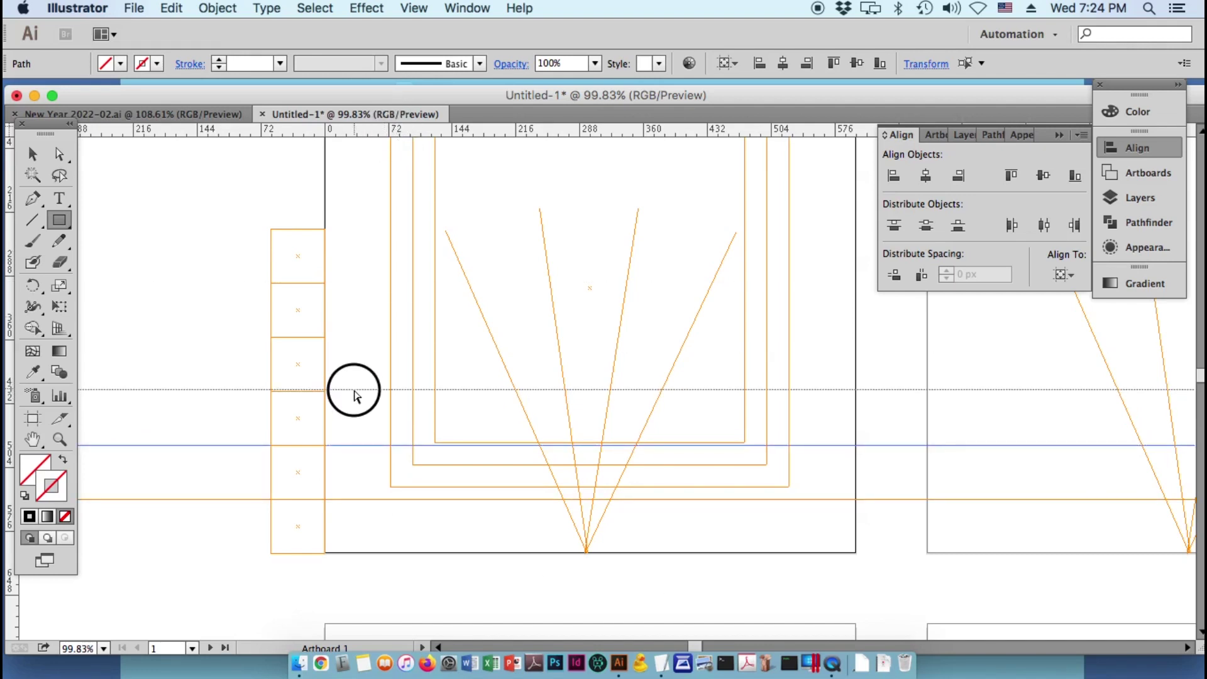
{"action": "left_click_drag", "start_coordinate": [354, 397], "coordinate": [350, 391]}
{"action": "left_click_drag", "start_coordinate": [391, 133], "coordinate": [345, 338]}
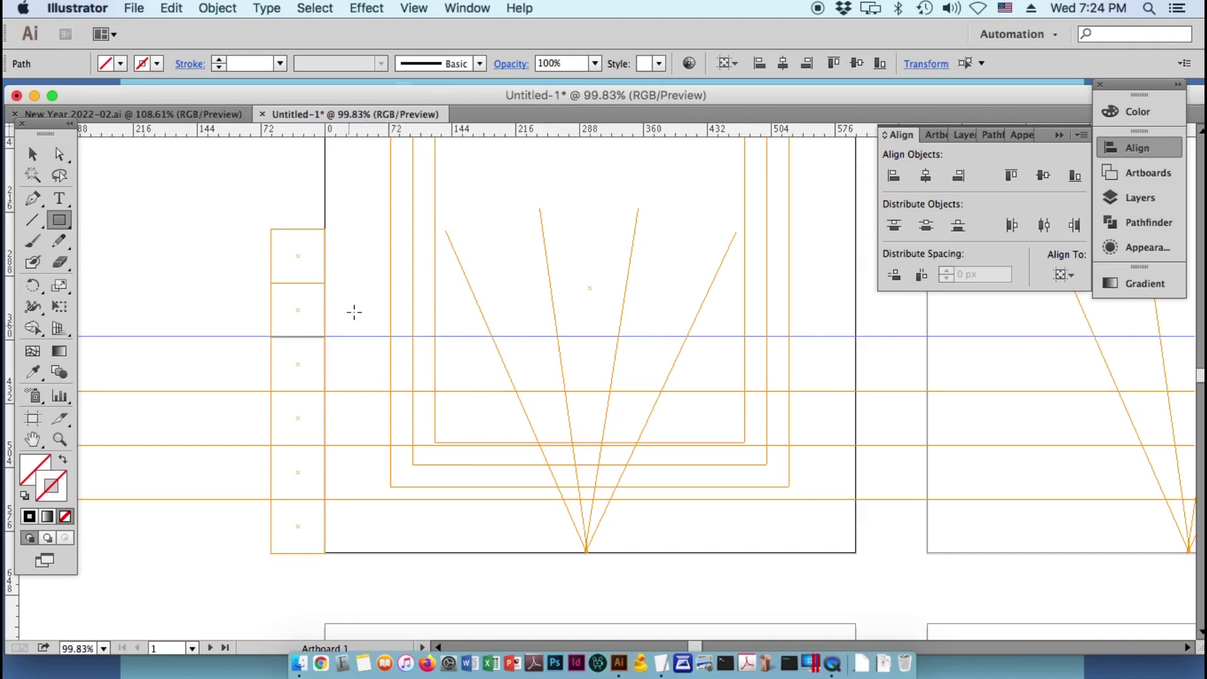
{"action": "left_click_drag", "start_coordinate": [370, 133], "coordinate": [355, 288]}
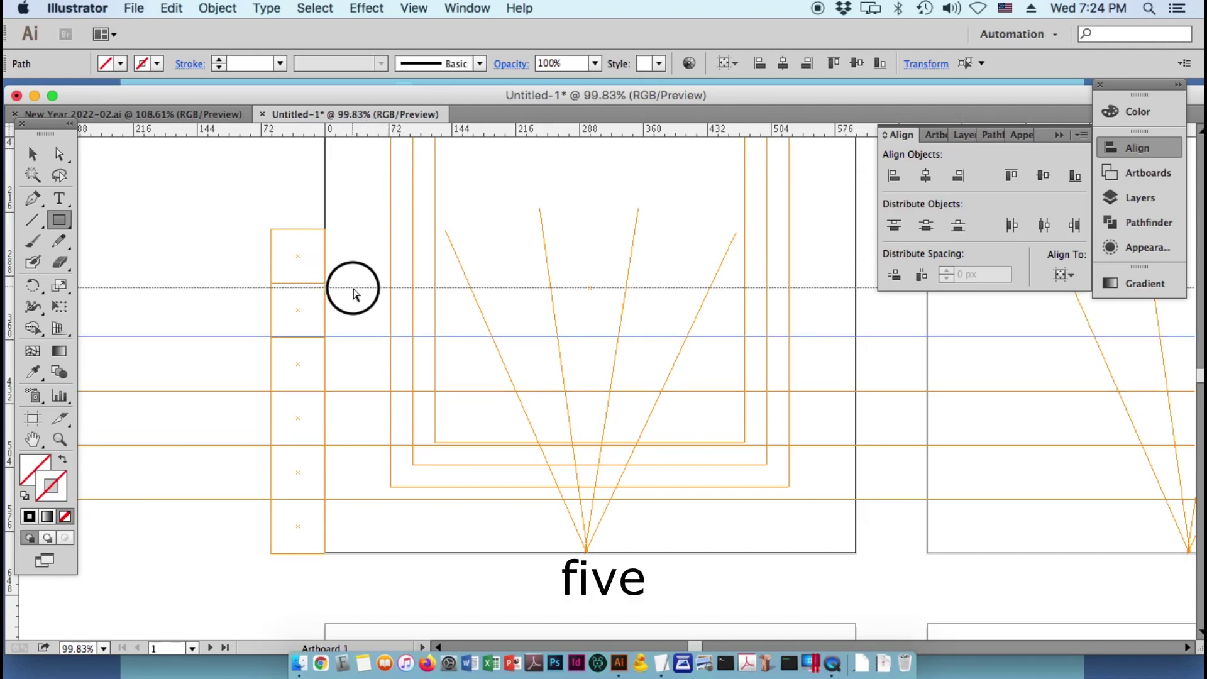
{"action": "left_click_drag", "start_coordinate": [356, 288], "coordinate": [356, 284]}
{"action": "mouse_move", "coordinate": [382, 133]}
{"action": "left_mouse_down"}
{"action": "mouse_move", "coordinate": [360, 248]}
{"action": "mouse_move", "coordinate": [369, 233]}
{"action": "left_mouse_up"}
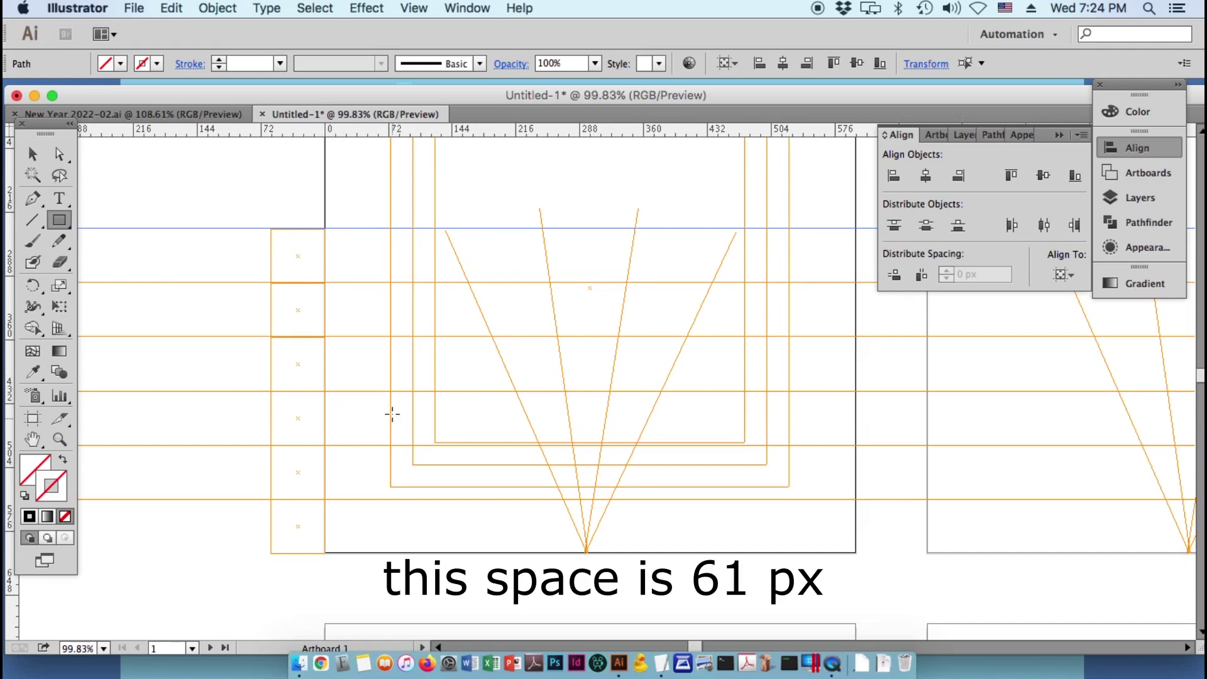
{"action": "left_click_drag", "start_coordinate": [343, 417], "coordinate": [354, 365]}
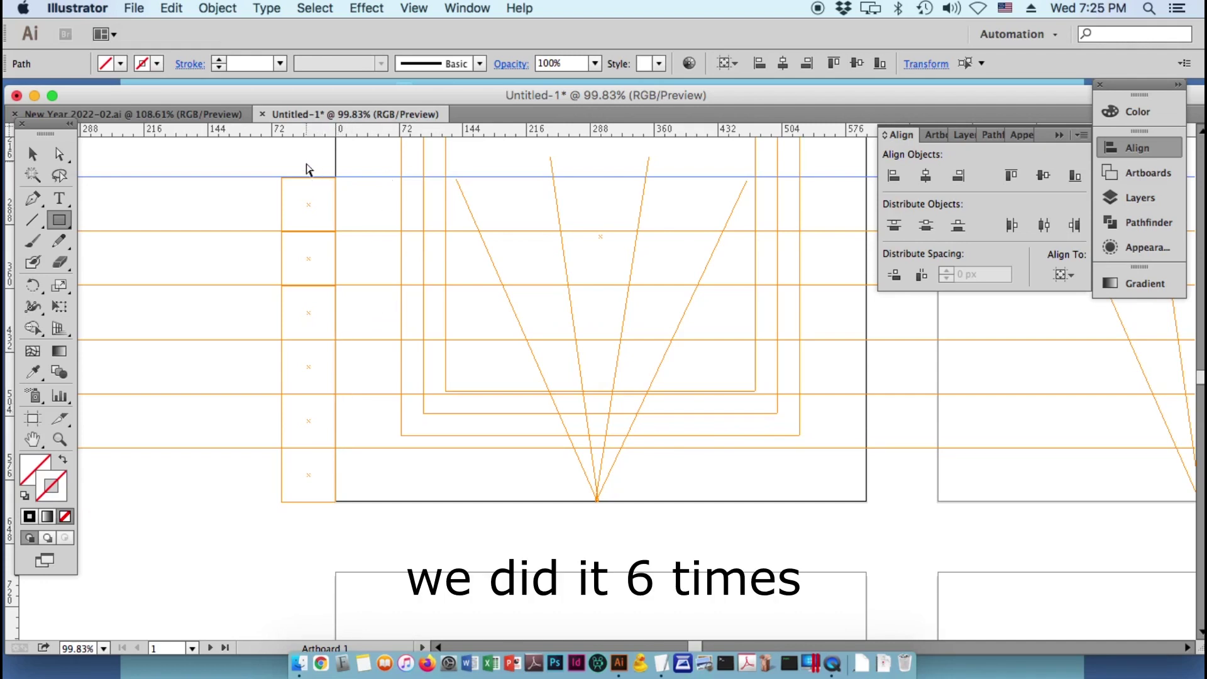
{"action": "key", "text": "super+shift+a"}
{"action": "scroll", "coordinate": [345, 221], "scroll_direction": "right", "scroll_amount": 5}
- Place four vertical guides through the tips of the four fan lines
{"action": "left_click_drag", "start_coordinate": [172, 585], "coordinate": [321, 502]}
{"action": "left_click_drag", "start_coordinate": [19, 600], "coordinate": [416, 443]}
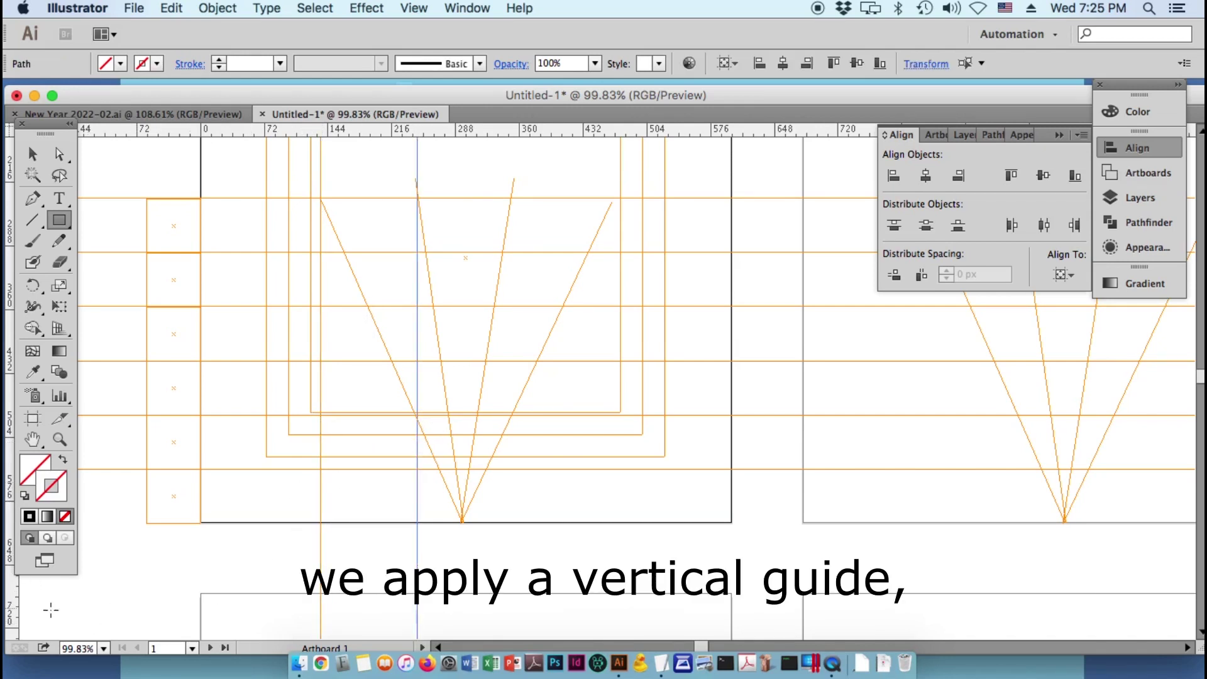
{"action": "left_click_drag", "start_coordinate": [19, 606], "coordinate": [512, 507]}
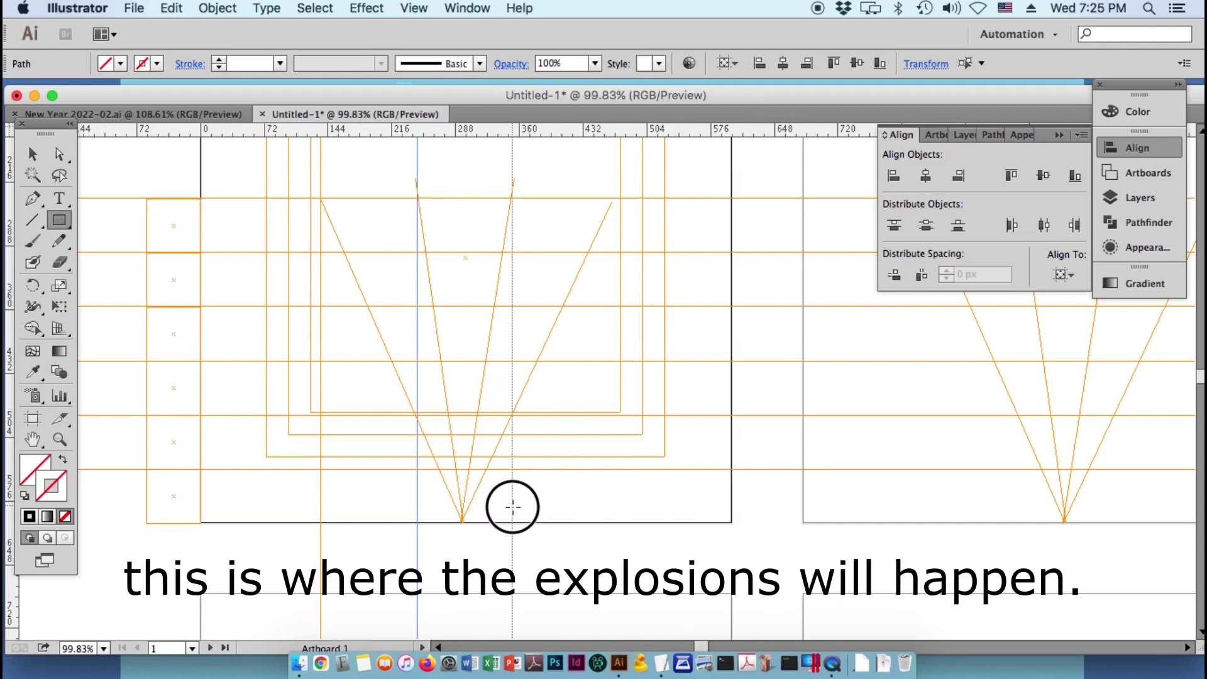
{"action": "left_click_drag", "start_coordinate": [513, 506], "coordinate": [510, 506]}
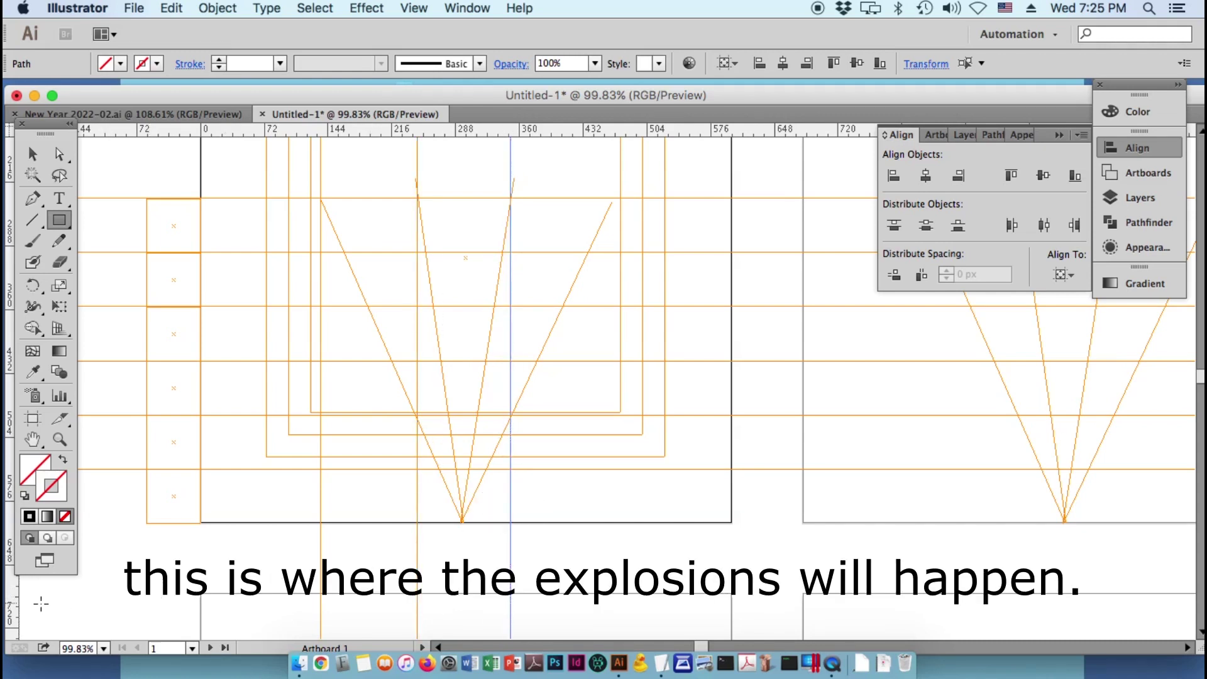
{"action": "left_click_drag", "start_coordinate": [13, 605], "coordinate": [614, 519]}
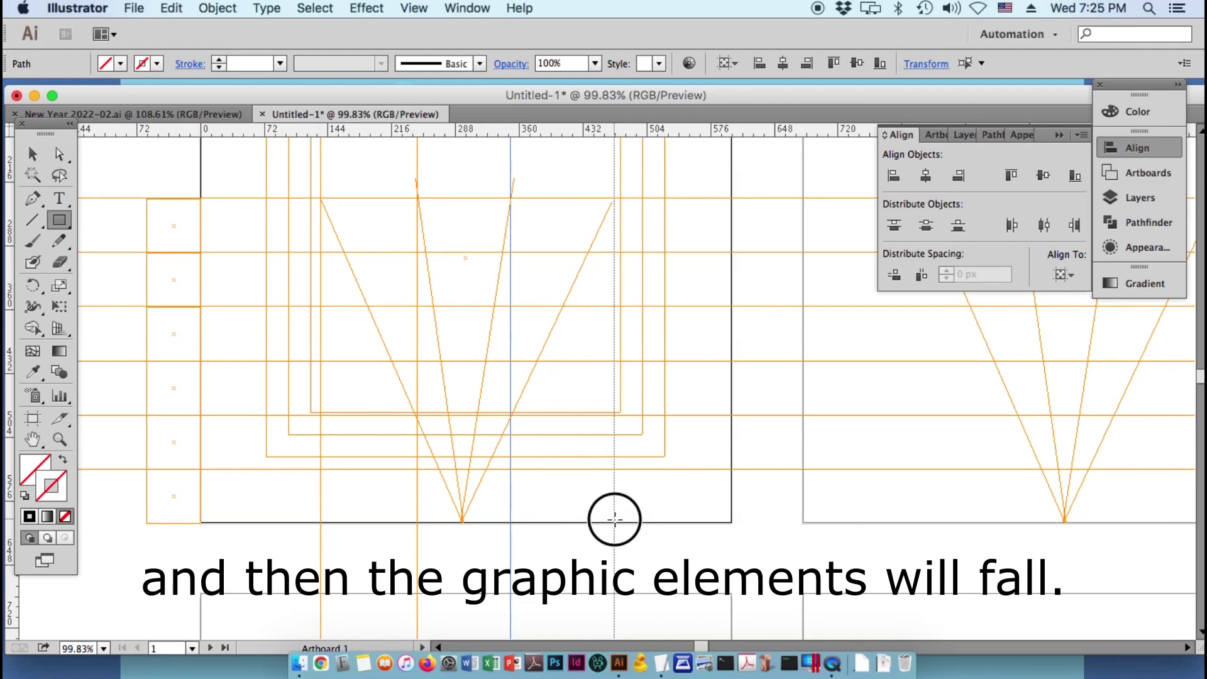
{"action": "left_click_drag", "start_coordinate": [614, 518], "coordinate": [627, 543]}
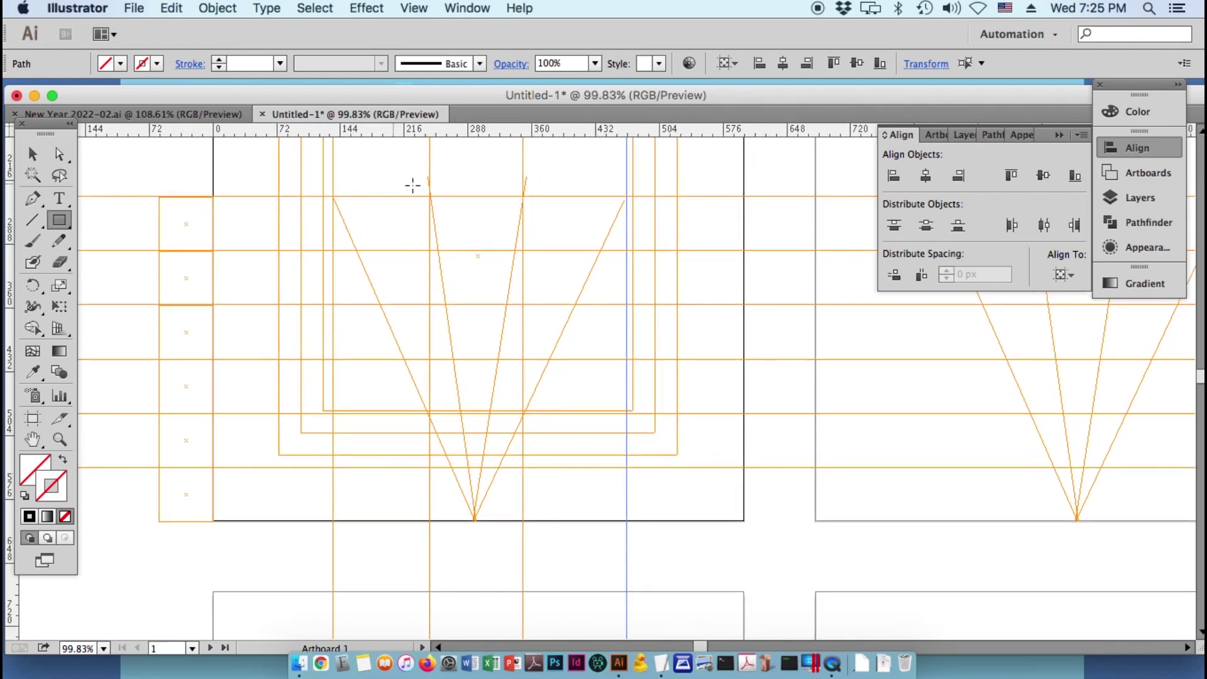
- Copy the flower petals from New Year 2022-02.ai and paste them in place on Artboard 1
{"action": "left_click", "coordinate": [723, 340]}
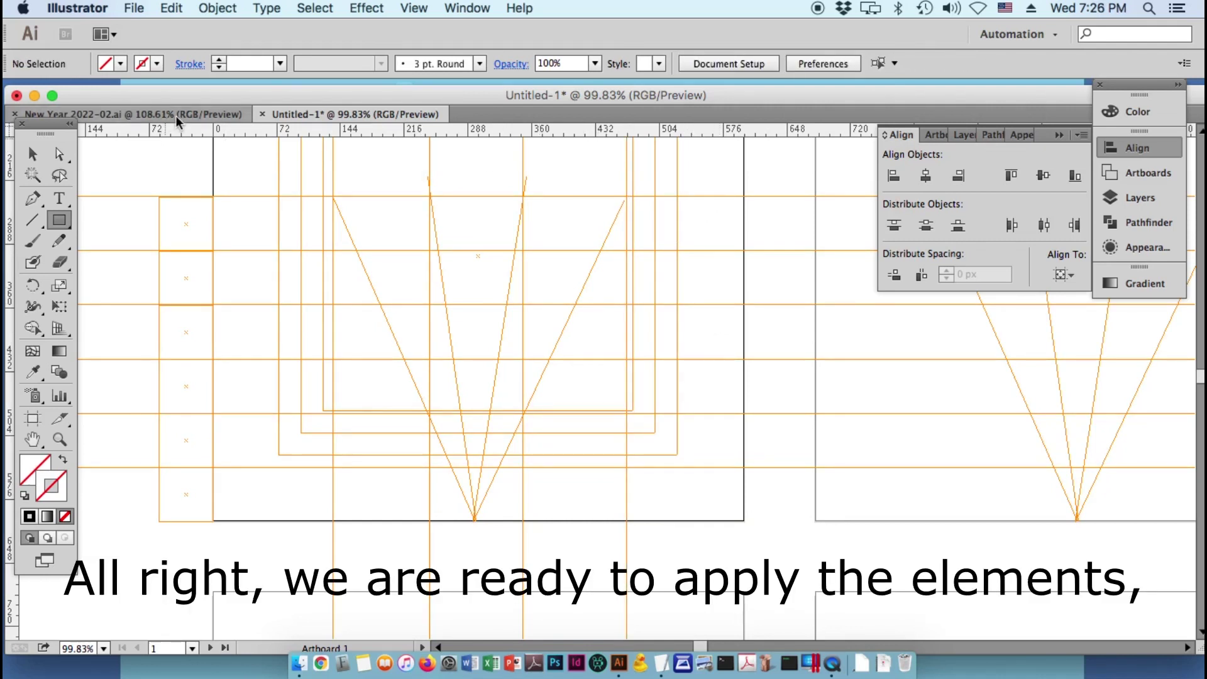
{"action": "left_click", "coordinate": [175, 115]}
{"action": "left_click", "coordinate": [572, 533]}
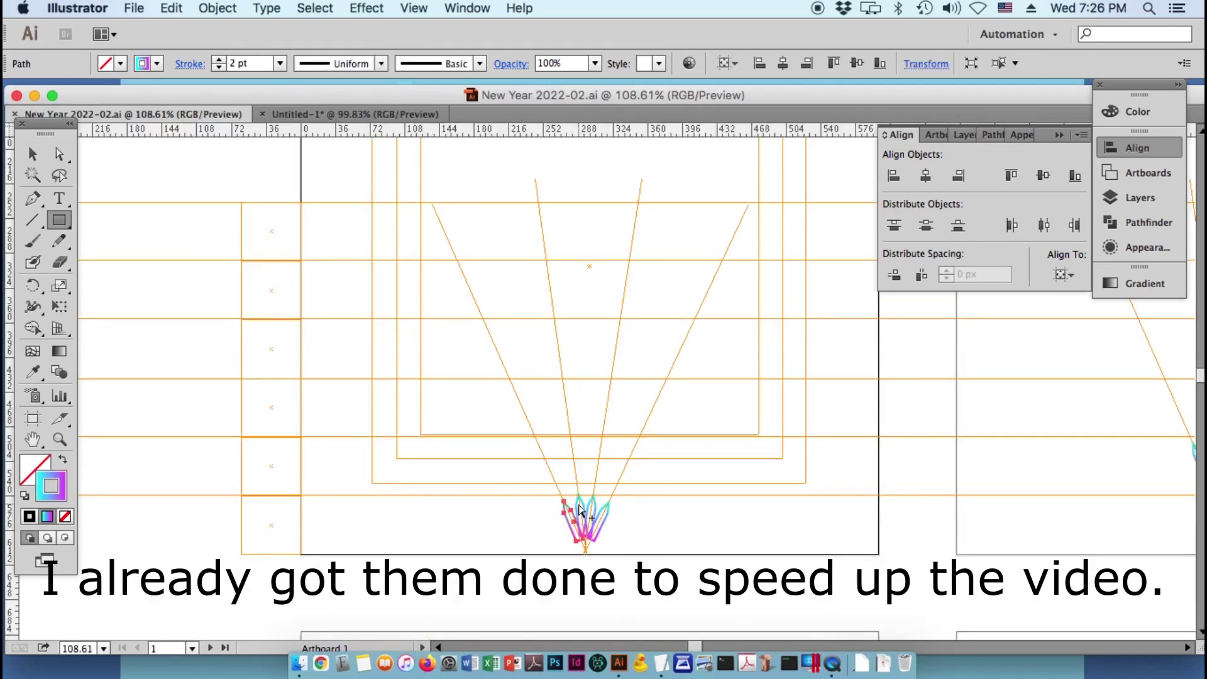
{"action": "left_click", "coordinate": [580, 509], "text": "shift"}
{"action": "left_click", "coordinate": [602, 513], "text": "shift"}
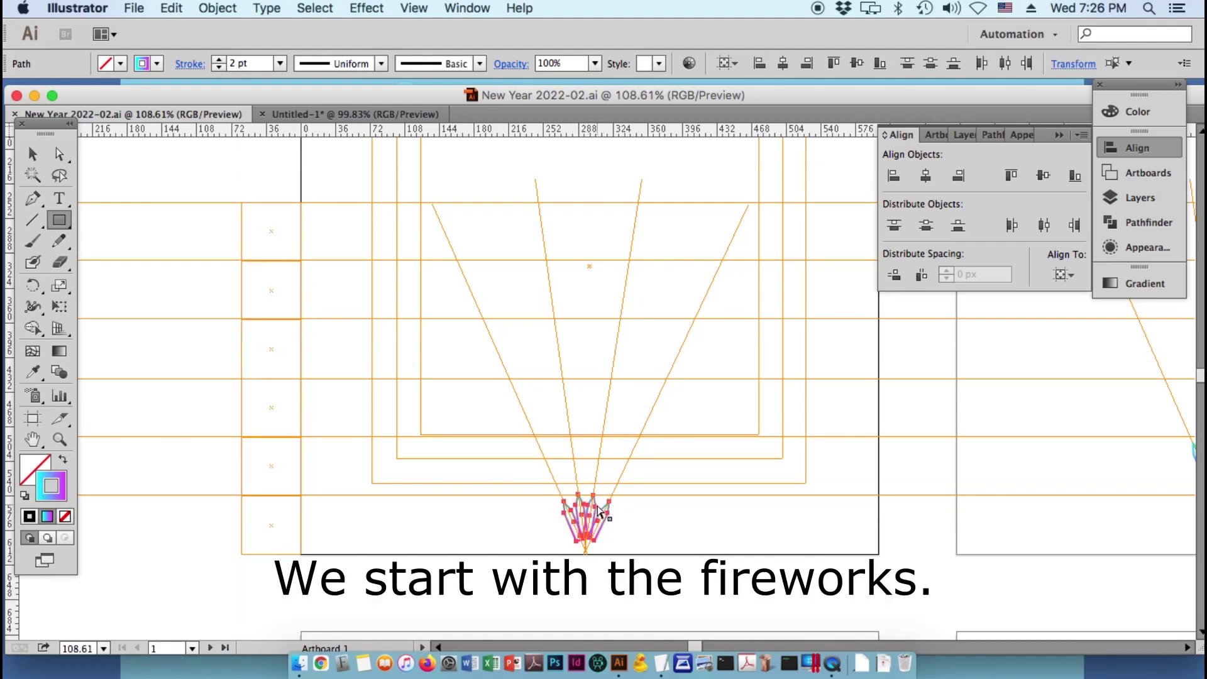
{"action": "left_click", "coordinate": [355, 114]}
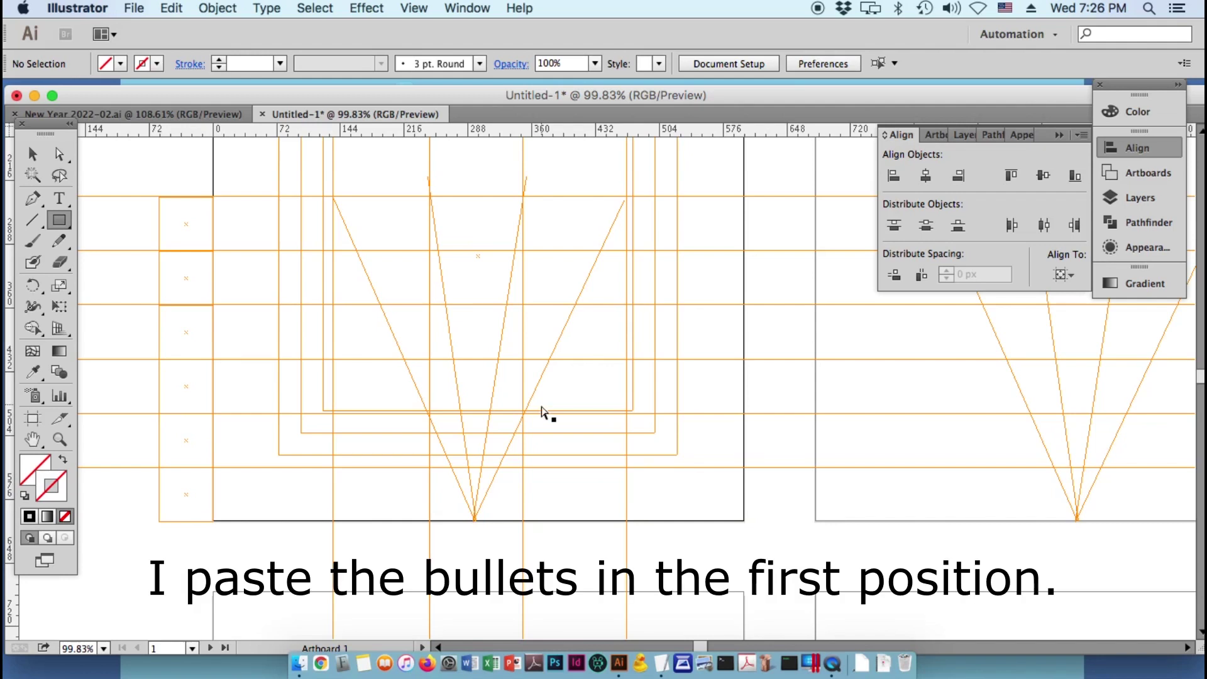
{"action": "key", "text": "ctrl+f"}
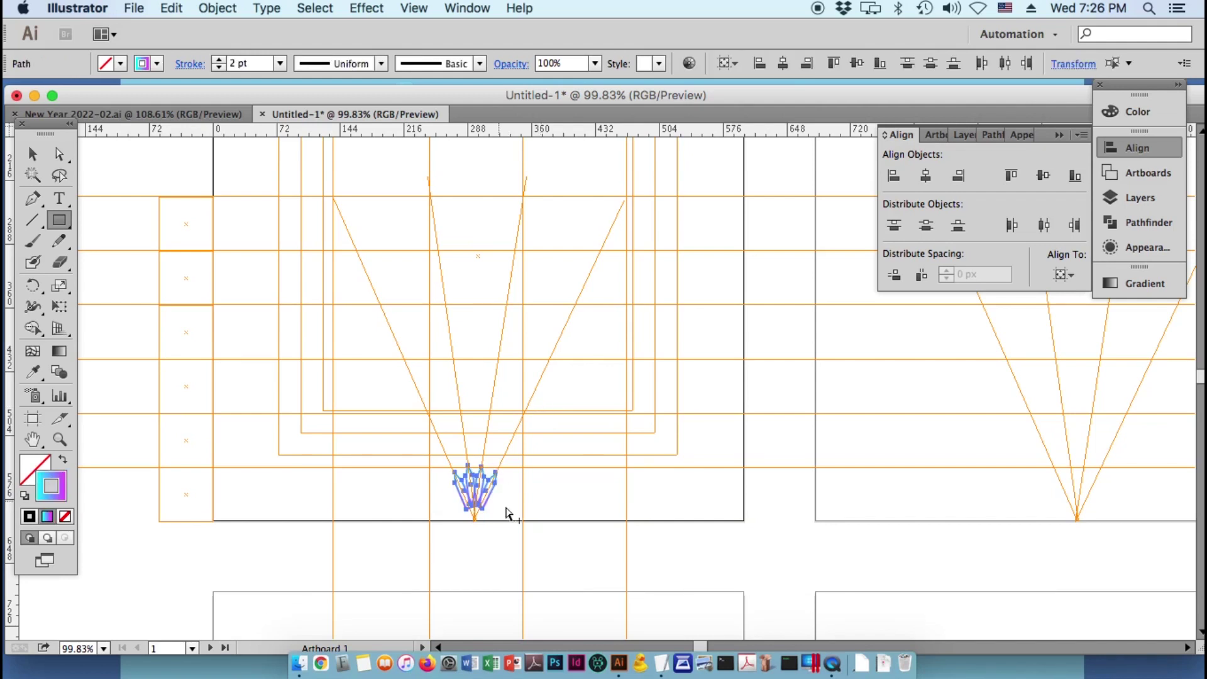
- Select all the pasted crown petals at the base of the fan
{"action": "left_click", "coordinate": [597, 492]}
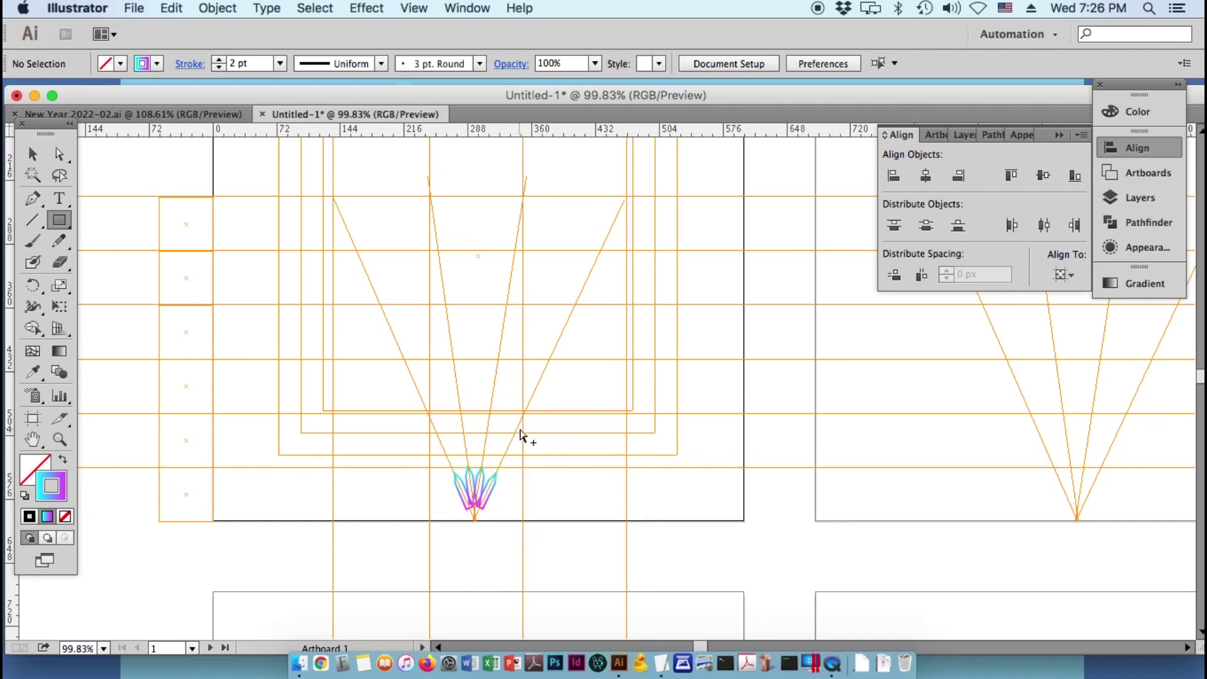
{"action": "left_click_drag", "start_coordinate": [578, 457], "coordinate": [466, 457]}
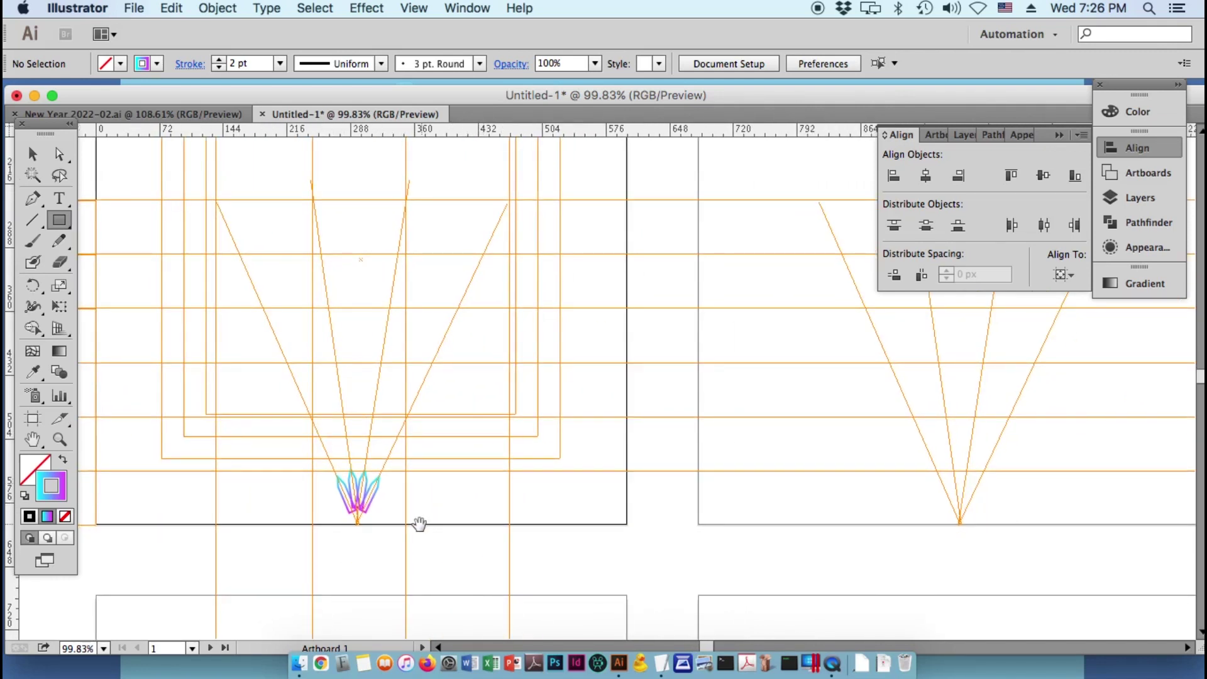
{"action": "left_click", "coordinate": [340, 501]}
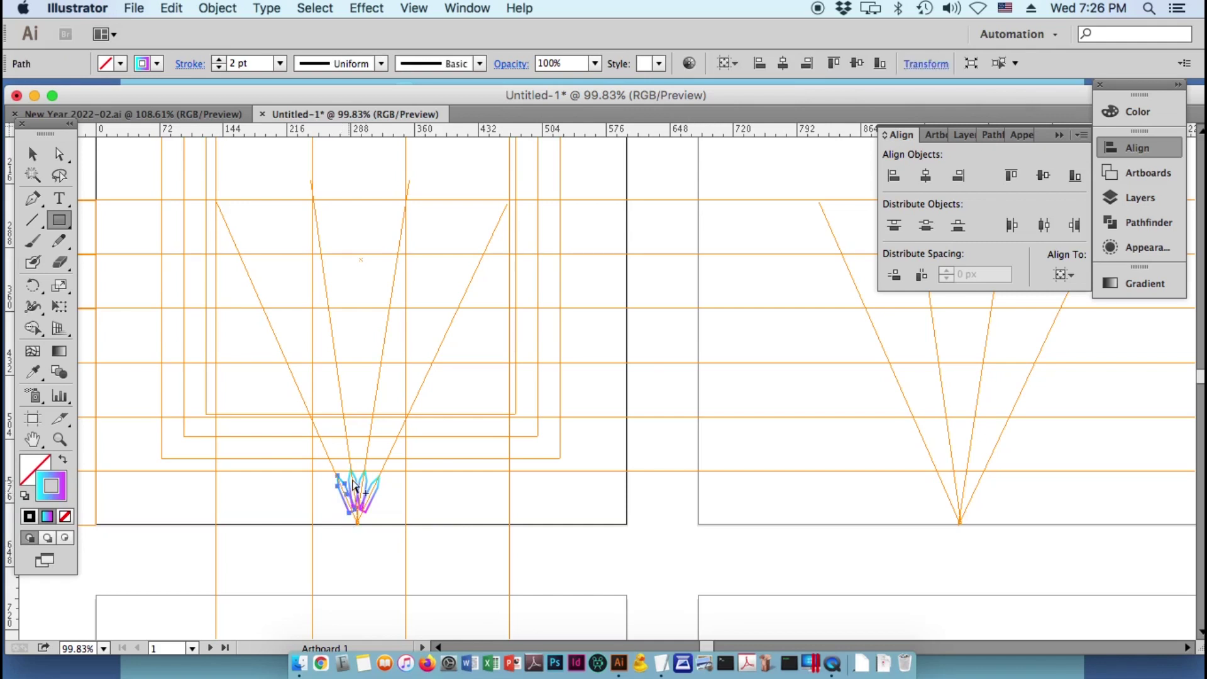
{"action": "left_click", "coordinate": [356, 482], "text": "shift"}
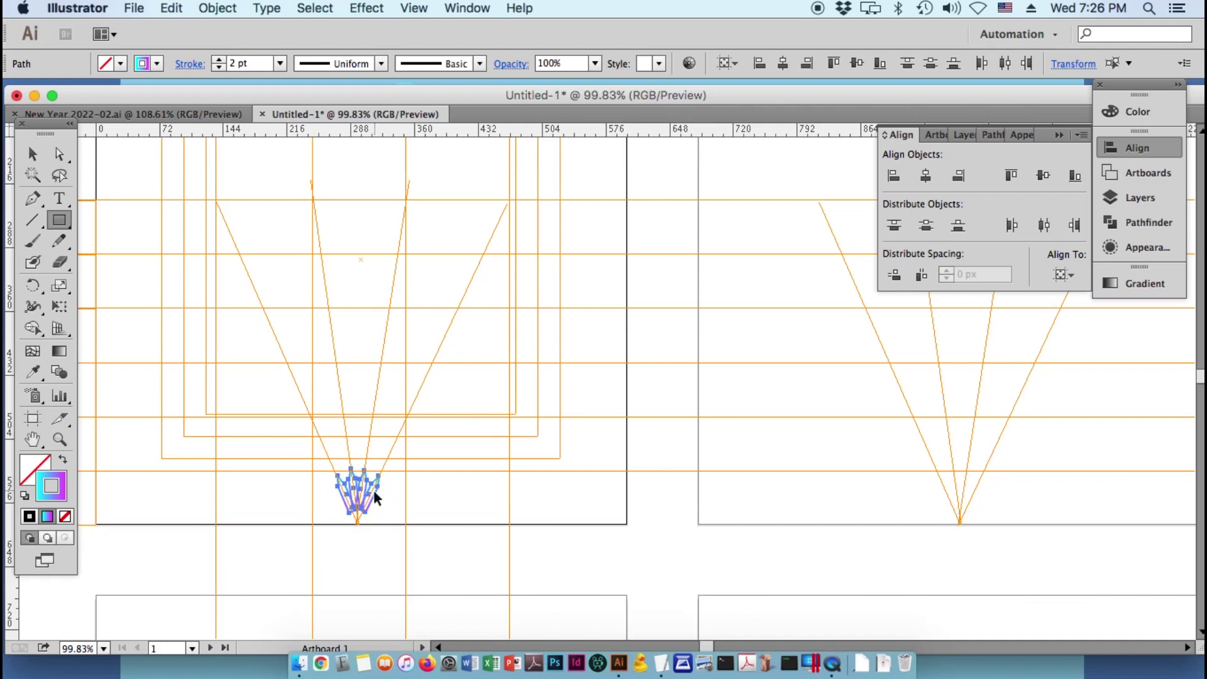
- Duplicate the petal crown with Move set to Horizontal 680 px, Vertical 0 px
{"action": "key", "text": "Return"}
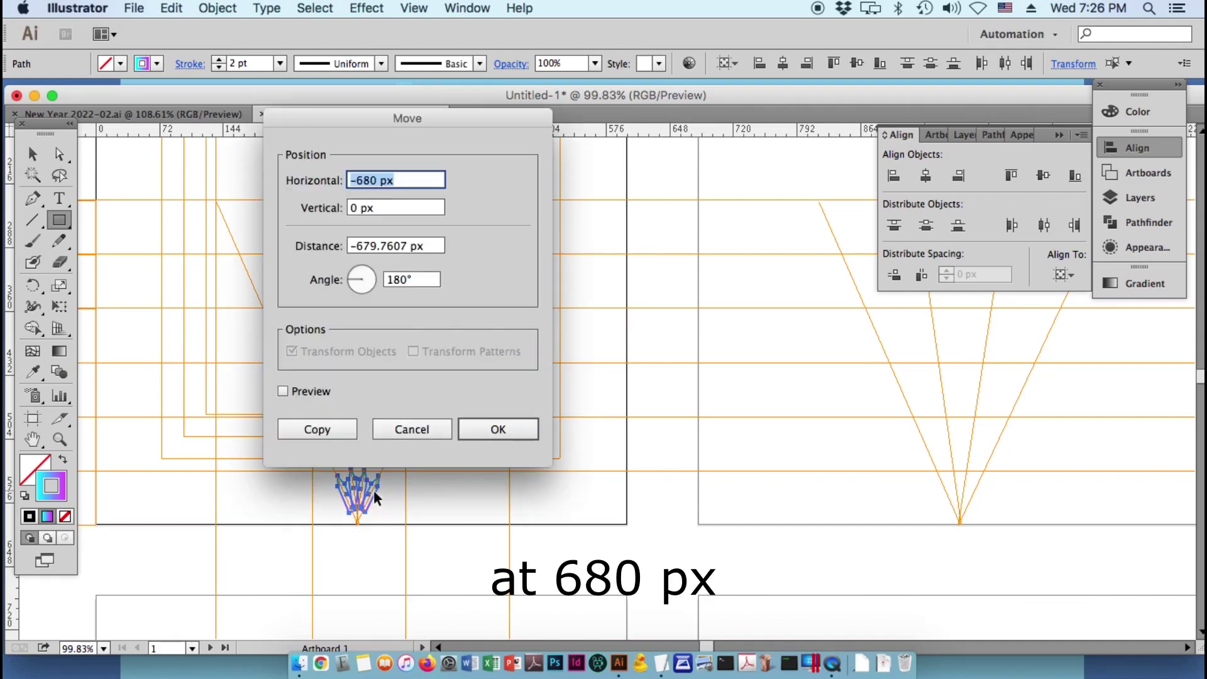
{"action": "key", "text": "Tab"}
{"action": "key", "text": "Tab"}
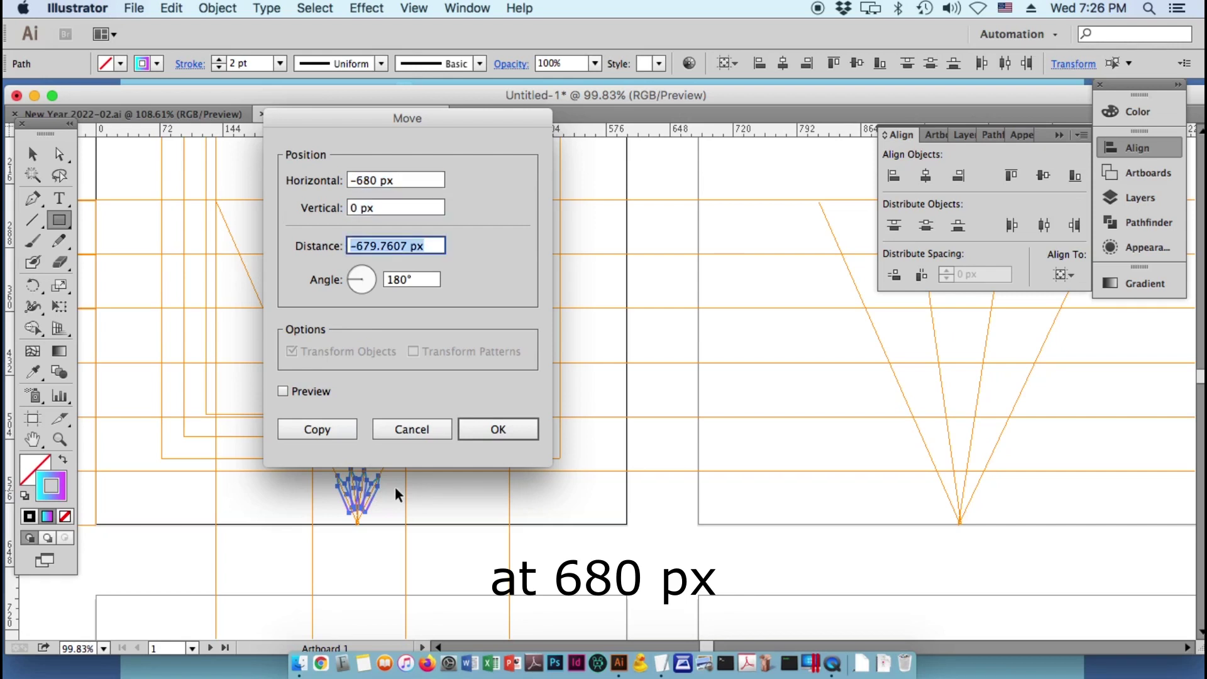
{"action": "left_click", "coordinate": [357, 179]}
{"action": "key", "text": "BackSpace"}
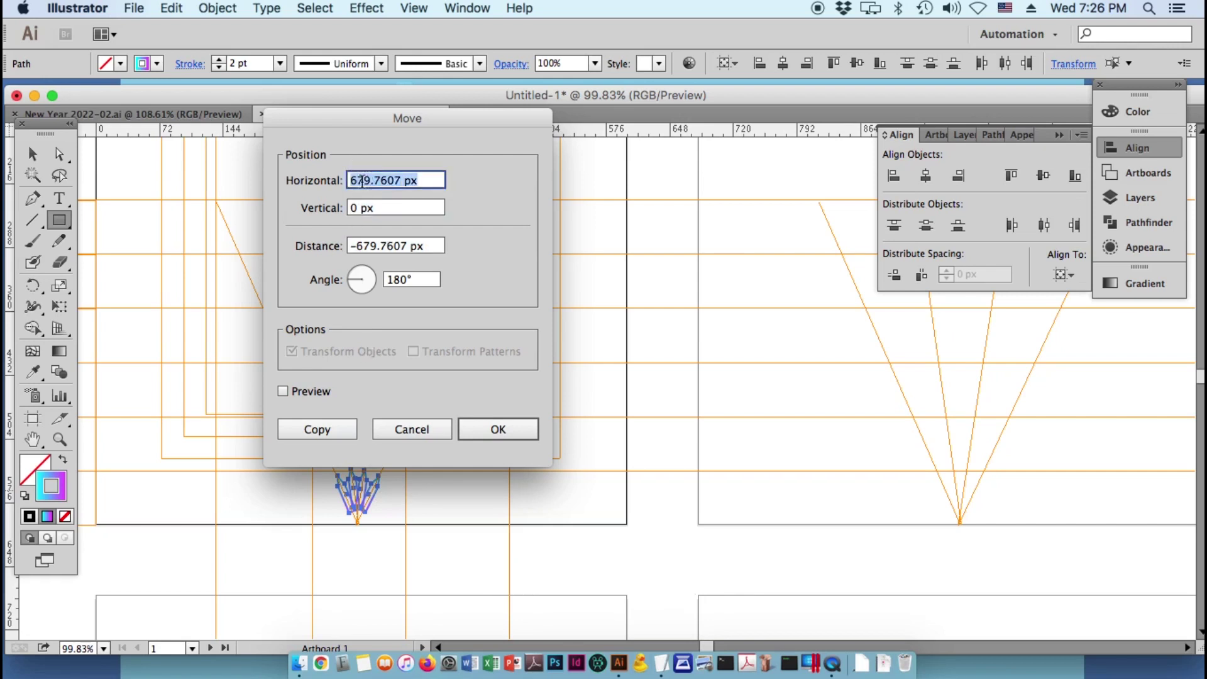
{"action": "type", "text": "680"}
{"action": "key", "text": "Tab"}
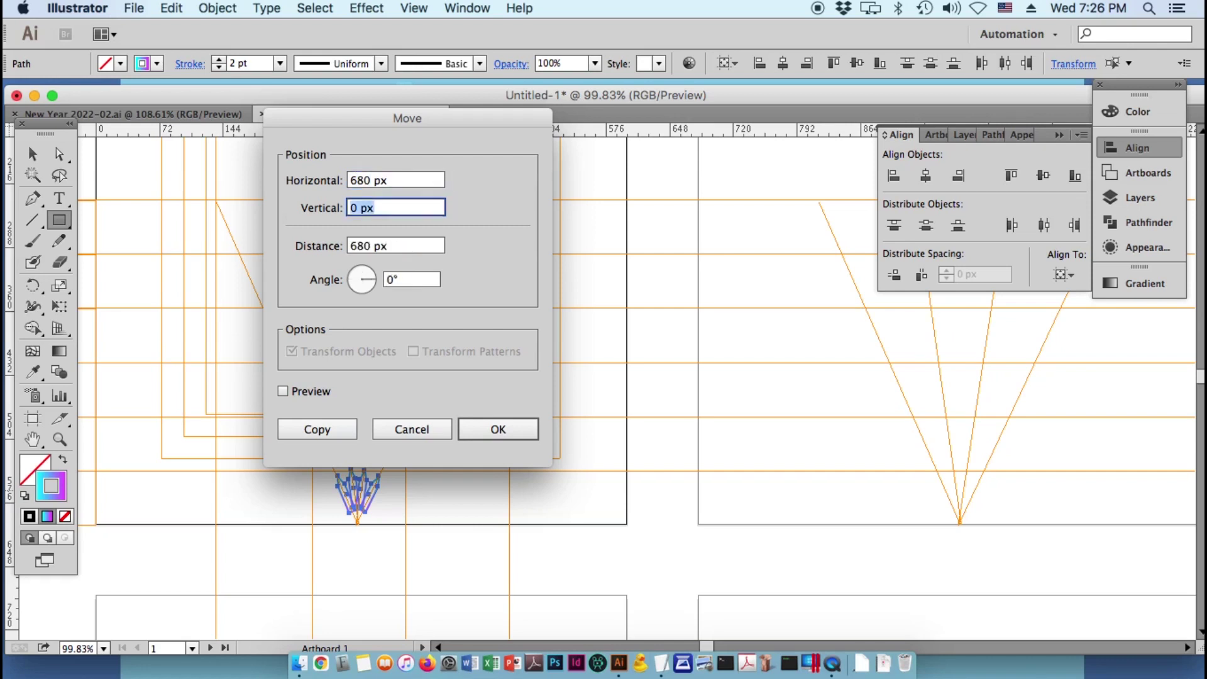
{"action": "left_click", "coordinate": [318, 429]}
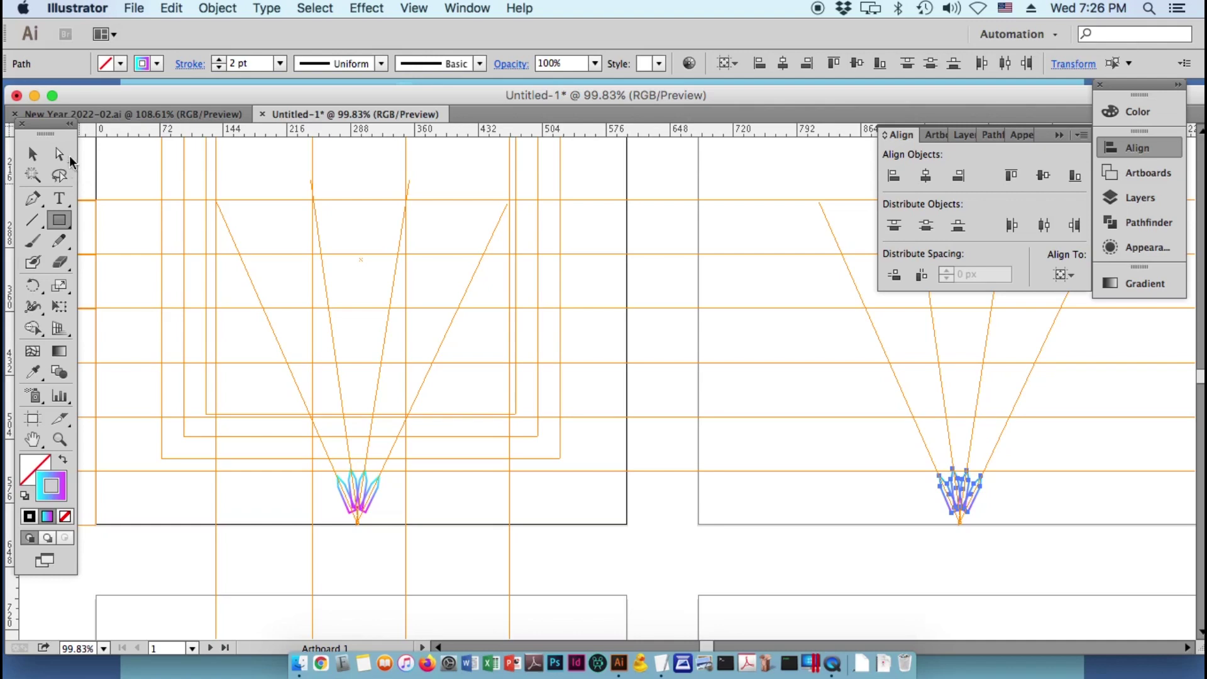
{"action": "left_click", "coordinate": [63, 156]}
- Raise the first two petals on Artboard 2 up their guide rays to the upper guide line
{"action": "left_click_drag", "start_coordinate": [811, 418], "coordinate": [417, 421]}
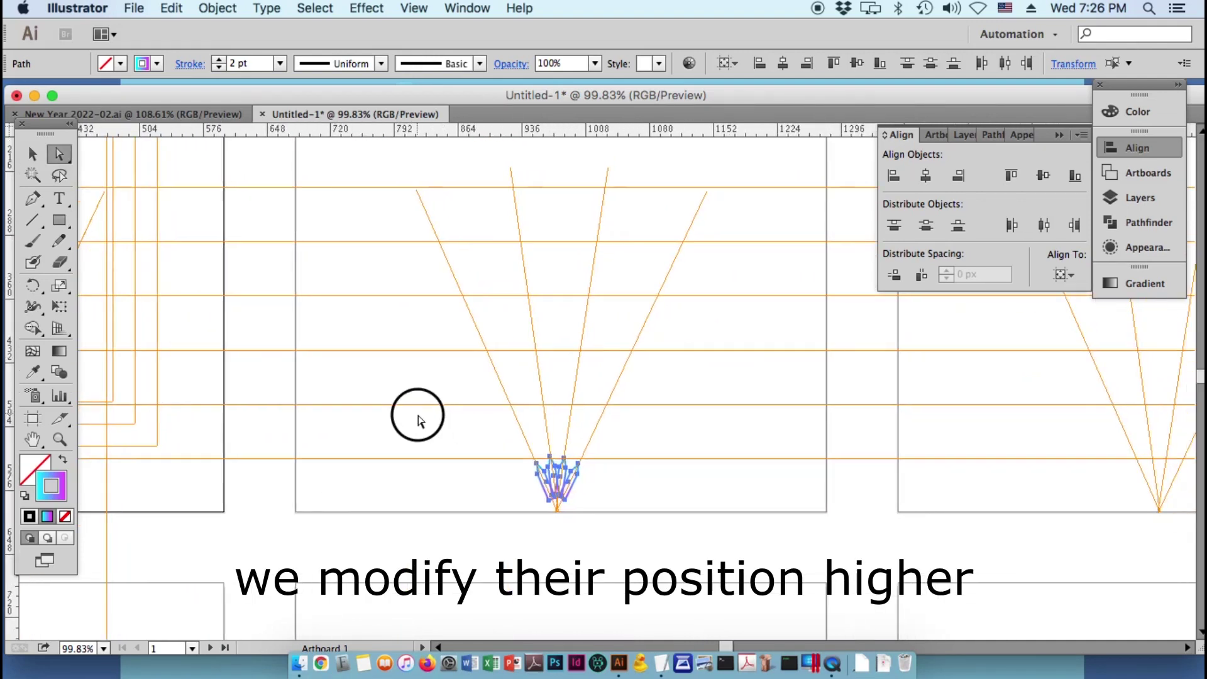
{"action": "scroll", "coordinate": [573, 439], "scroll_direction": "down", "scroll_amount": 3}
{"action": "scroll", "coordinate": [574, 438], "scroll_direction": "up", "scroll_amount": 1}
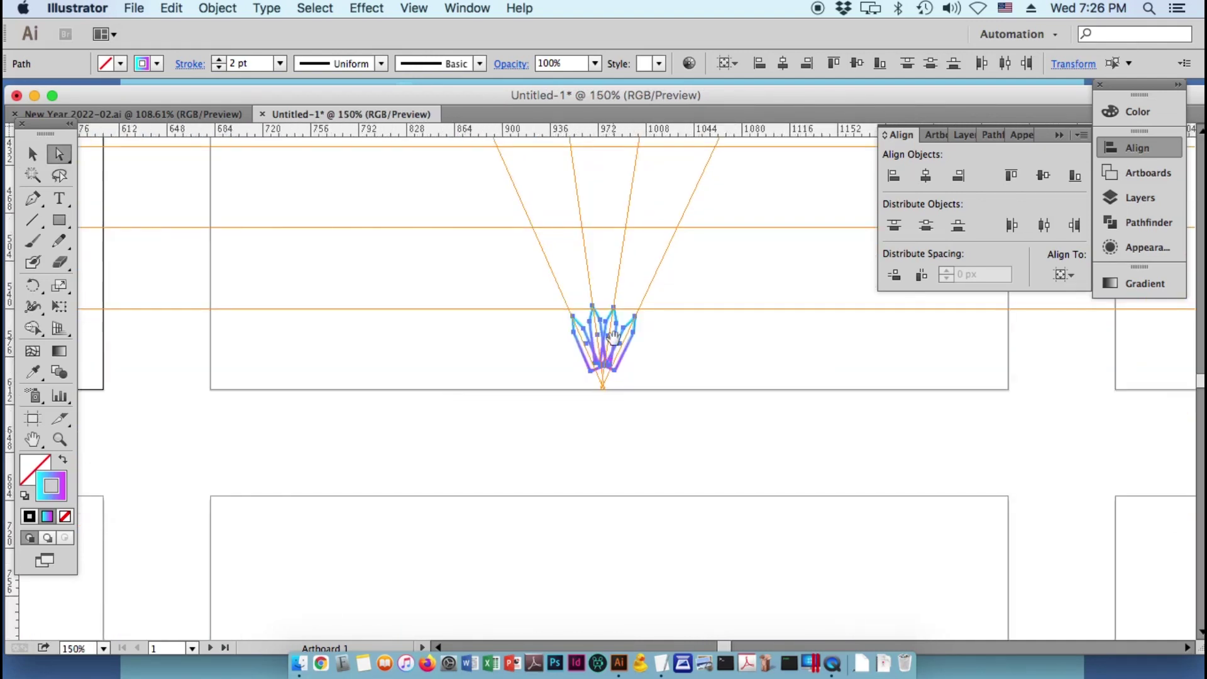
{"action": "left_click_drag", "start_coordinate": [613, 338], "coordinate": [533, 402]}
{"action": "scroll", "coordinate": [533, 402], "scroll_direction": "up", "scroll_amount": 1}
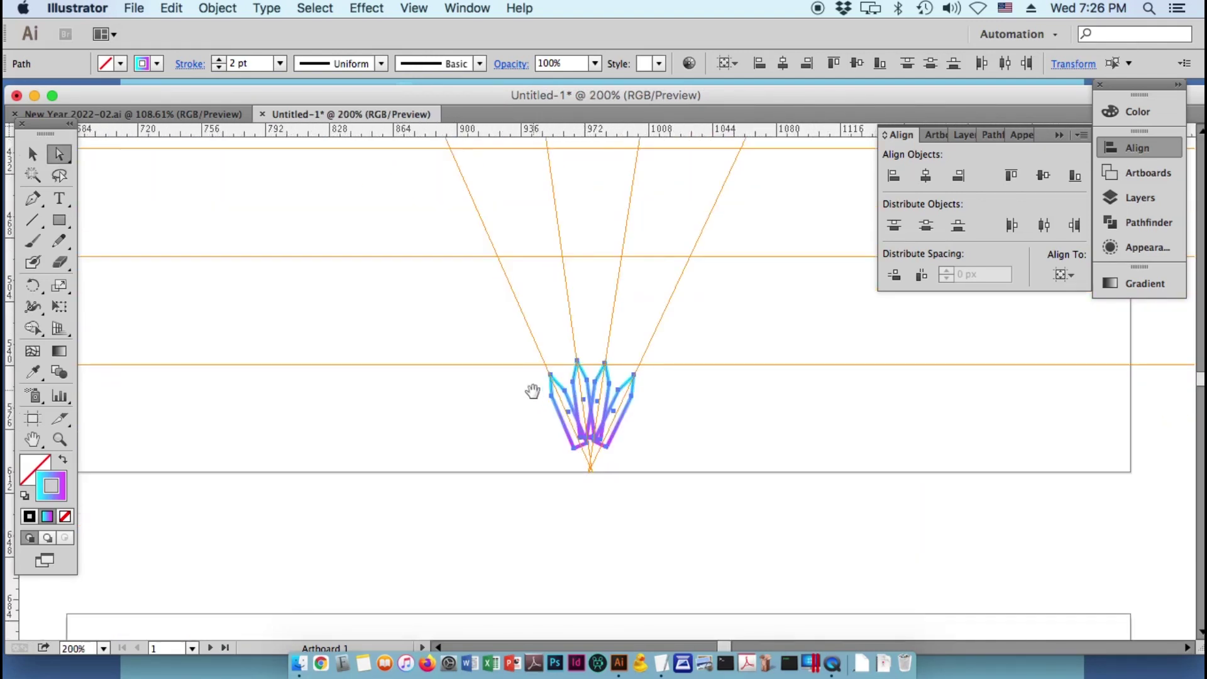
{"action": "left_click", "coordinate": [488, 384]}
{"action": "left_click_drag", "start_coordinate": [553, 404], "coordinate": [501, 284]}
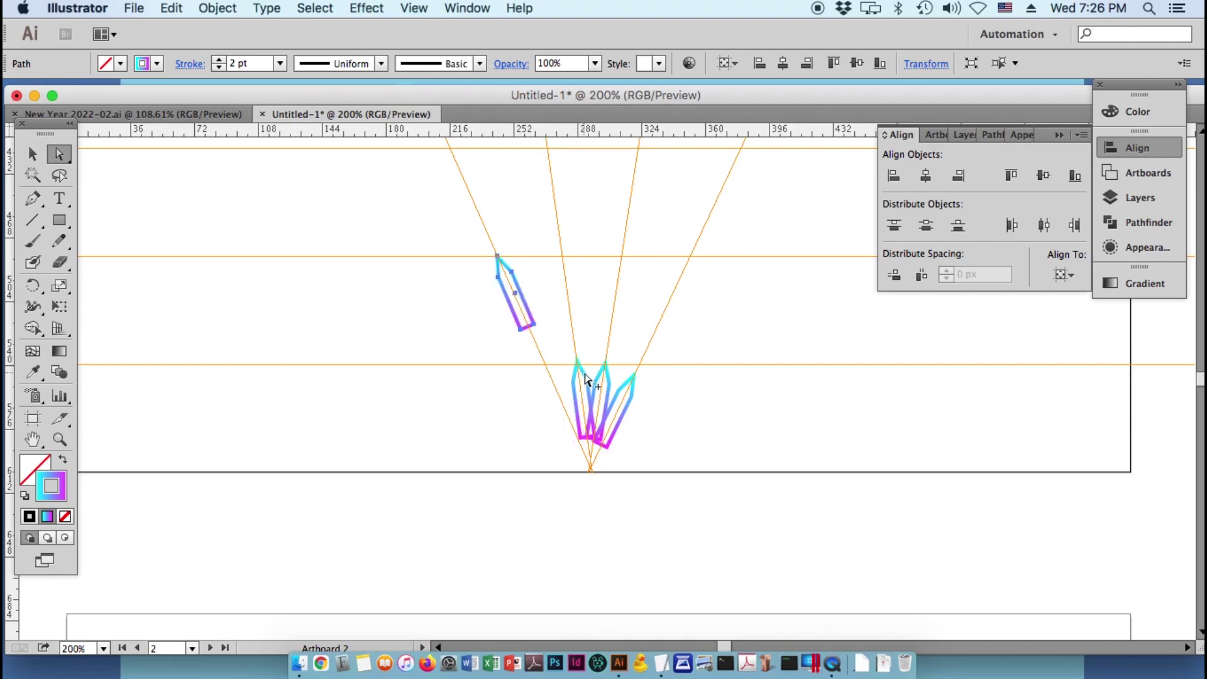
{"action": "left_click_drag", "start_coordinate": [584, 377], "coordinate": [568, 276]}
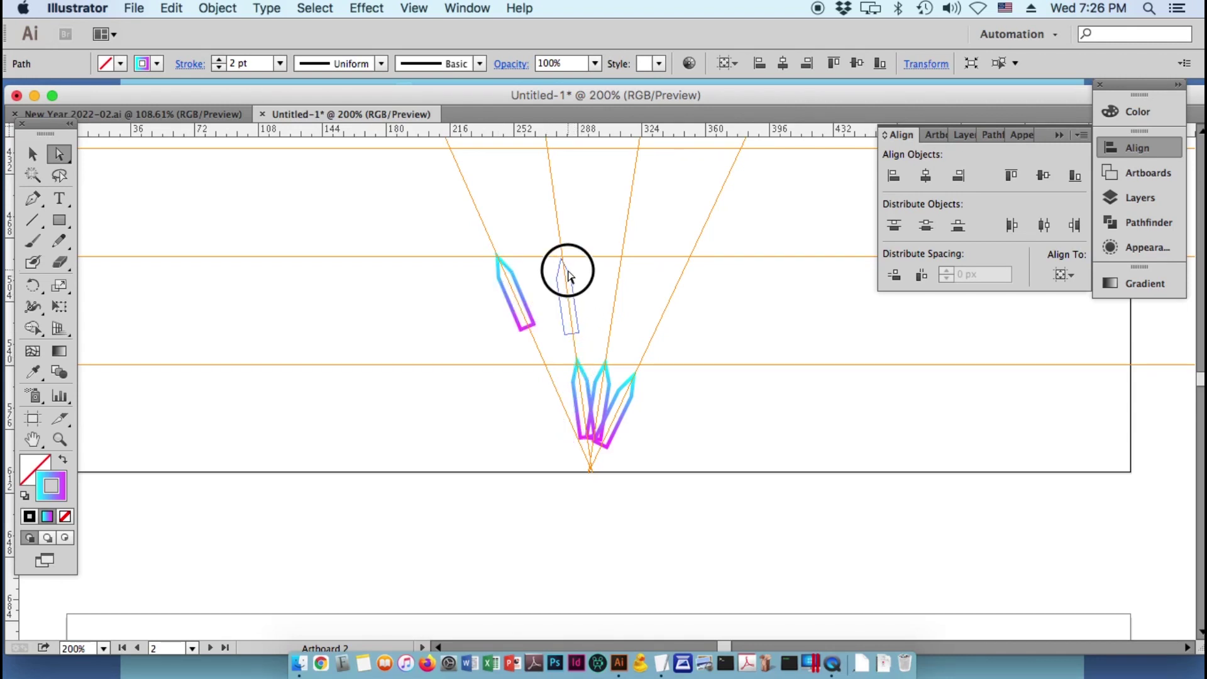
{"action": "left_click_drag", "start_coordinate": [567, 276], "coordinate": [567, 274]}
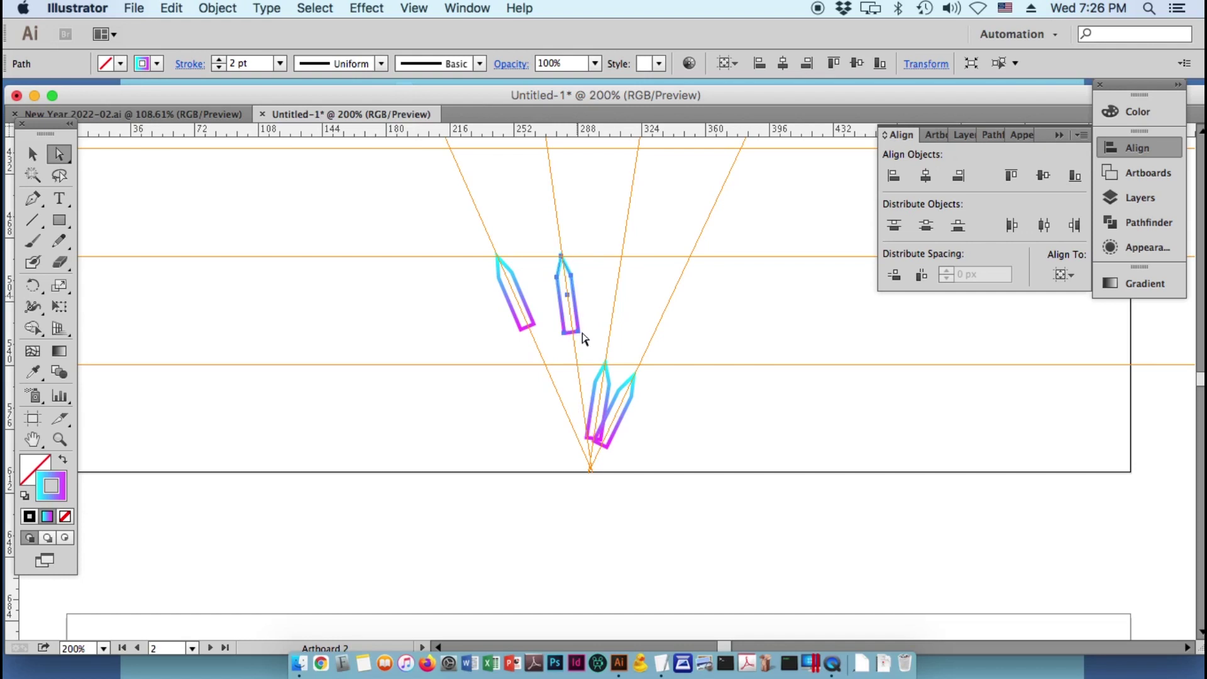
- Raise the remaining two petals up their rays to the upper guide intersections
{"action": "left_click_drag", "start_coordinate": [608, 381], "coordinate": [627, 272]}
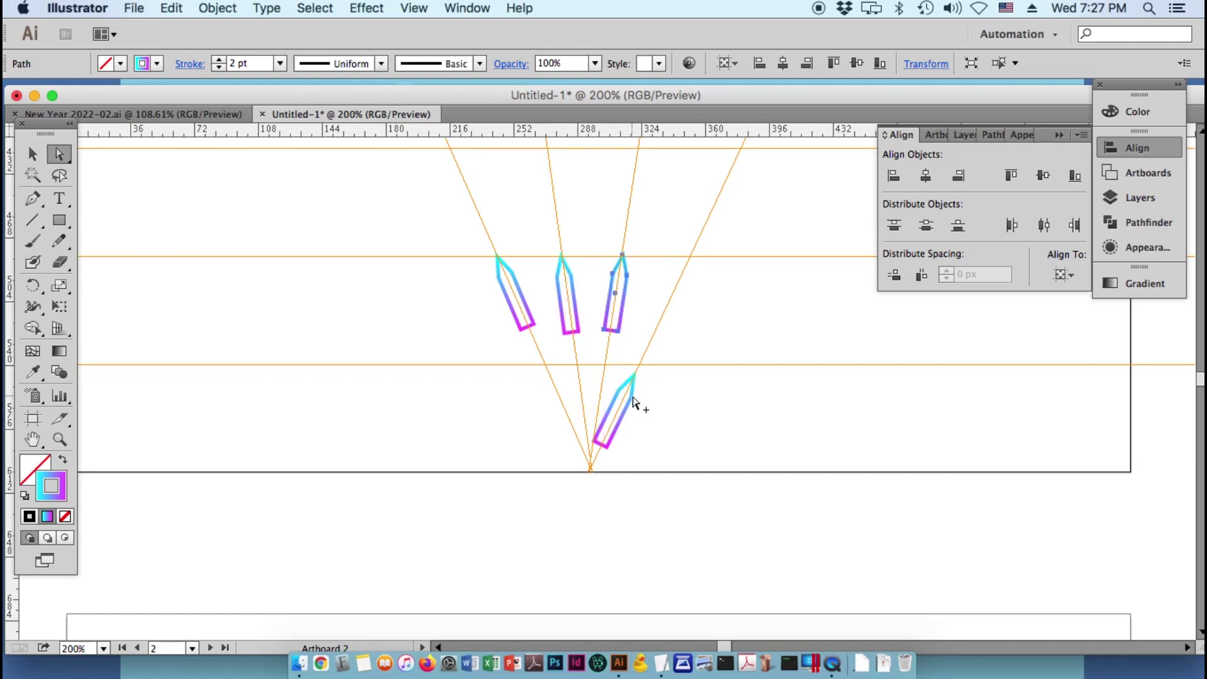
{"action": "left_click_drag", "start_coordinate": [629, 394], "coordinate": [690, 281]}
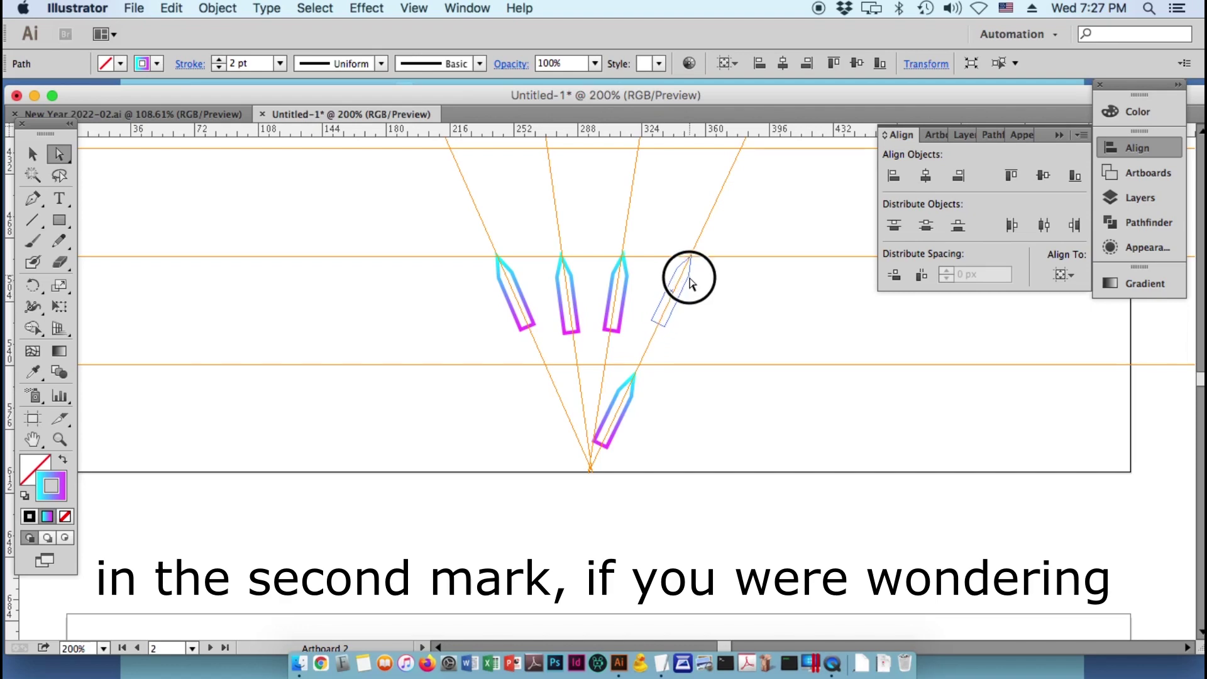
{"action": "left_click_drag", "start_coordinate": [690, 281], "coordinate": [690, 279]}
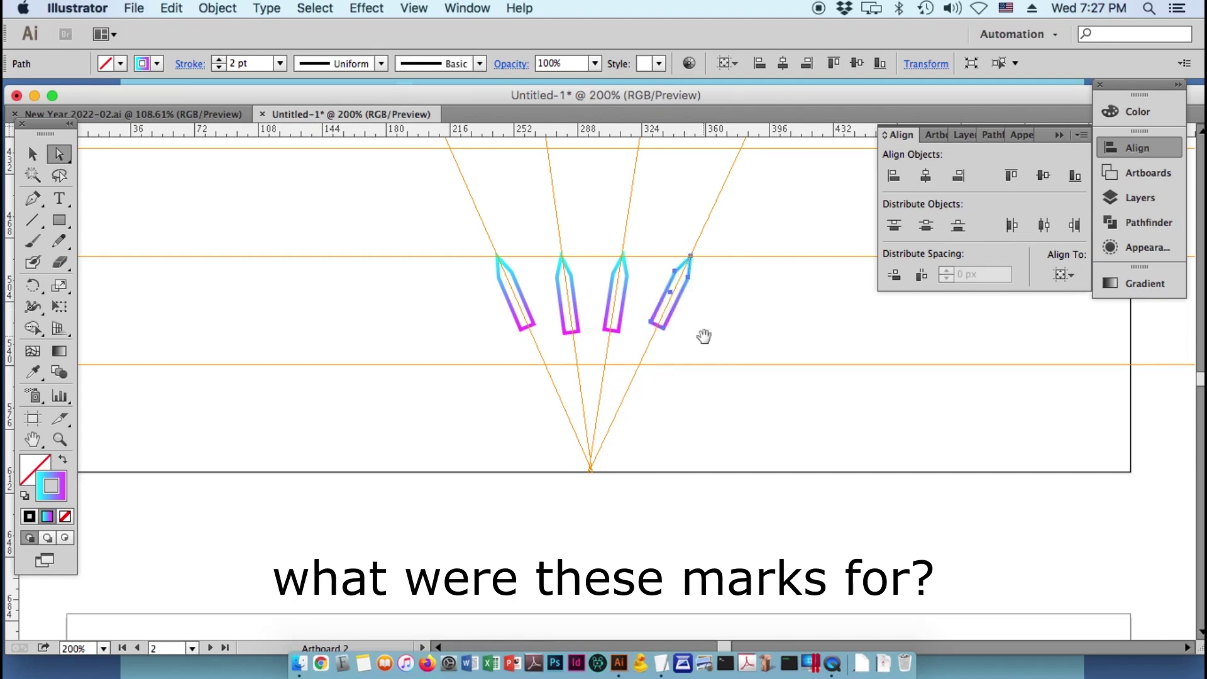
{"action": "scroll", "coordinate": [703, 336], "scroll_direction": "down", "scroll_amount": 1}
{"action": "scroll", "coordinate": [707, 336], "scroll_direction": "down", "scroll_amount": 3}
{"action": "mouse_move", "coordinate": [665, 380]}
{"action": "left_mouse_down"}
{"action": "mouse_move", "coordinate": [581, 402]}
{"action": "mouse_move", "coordinate": [504, 358]}
{"action": "mouse_move", "coordinate": [484, 363]}
{"action": "left_mouse_up"}
- Copy the four petals from Artboard 2 680 px right onto Artboard 3
{"action": "left_click", "coordinate": [405, 327]}
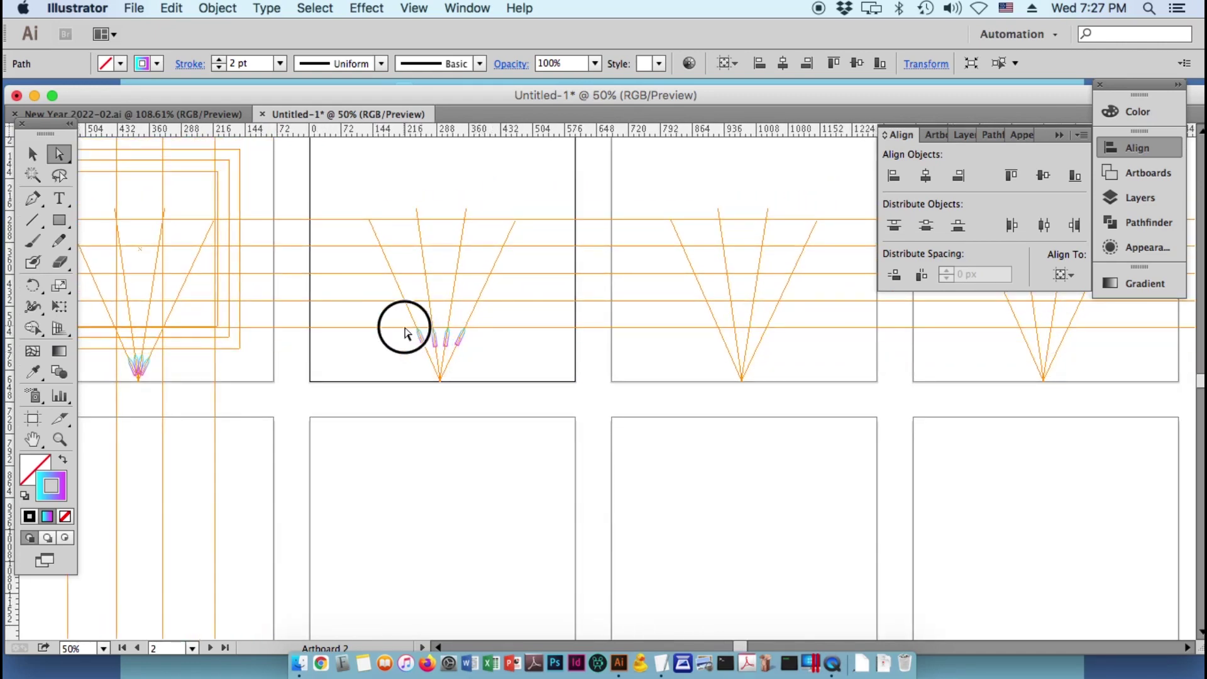
{"action": "left_click", "coordinate": [489, 375]}
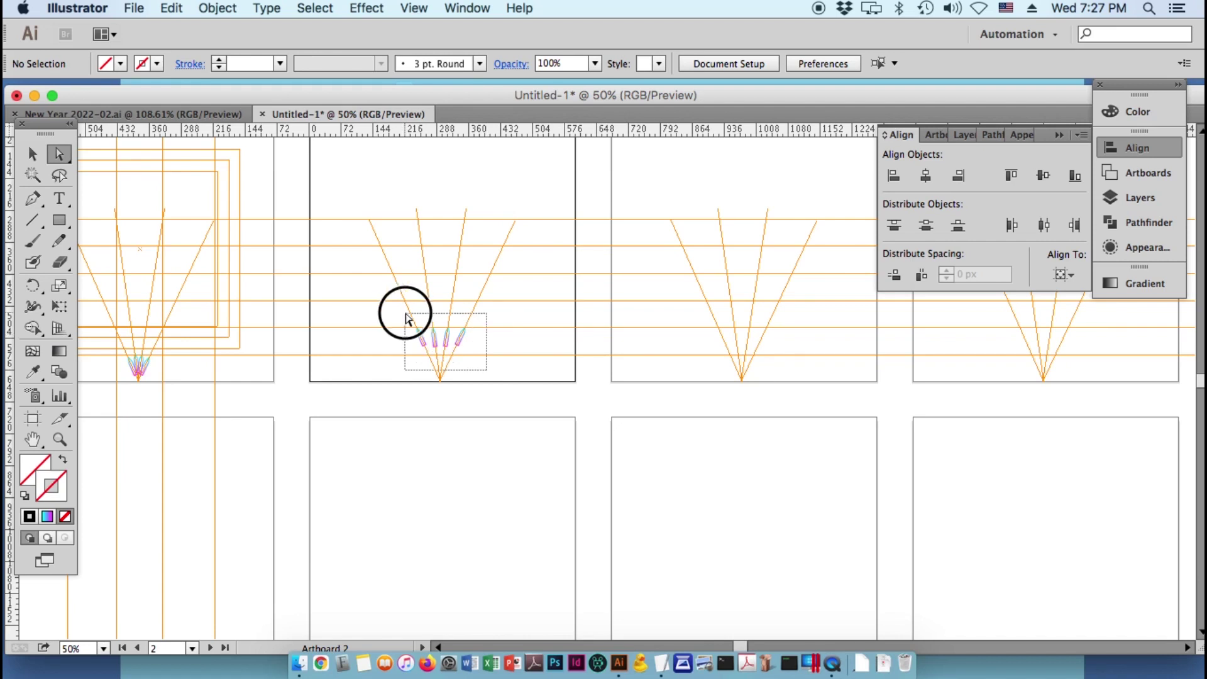
{"action": "left_click_drag", "start_coordinate": [451, 333], "coordinate": [400, 319]}
{"action": "key", "text": "Return"}
{"action": "type", "text": "680"}
{"action": "key", "text": "Tab"}
{"action": "type", "text": "0"}
{"action": "key", "text": "Tab"}
{"action": "left_click", "coordinate": [321, 429]}
- Raise each of the four petals on Artboard 3 up its ray to the next guide line
{"action": "key", "text": "super+0"}
{"action": "left_click", "coordinate": [670, 479]}
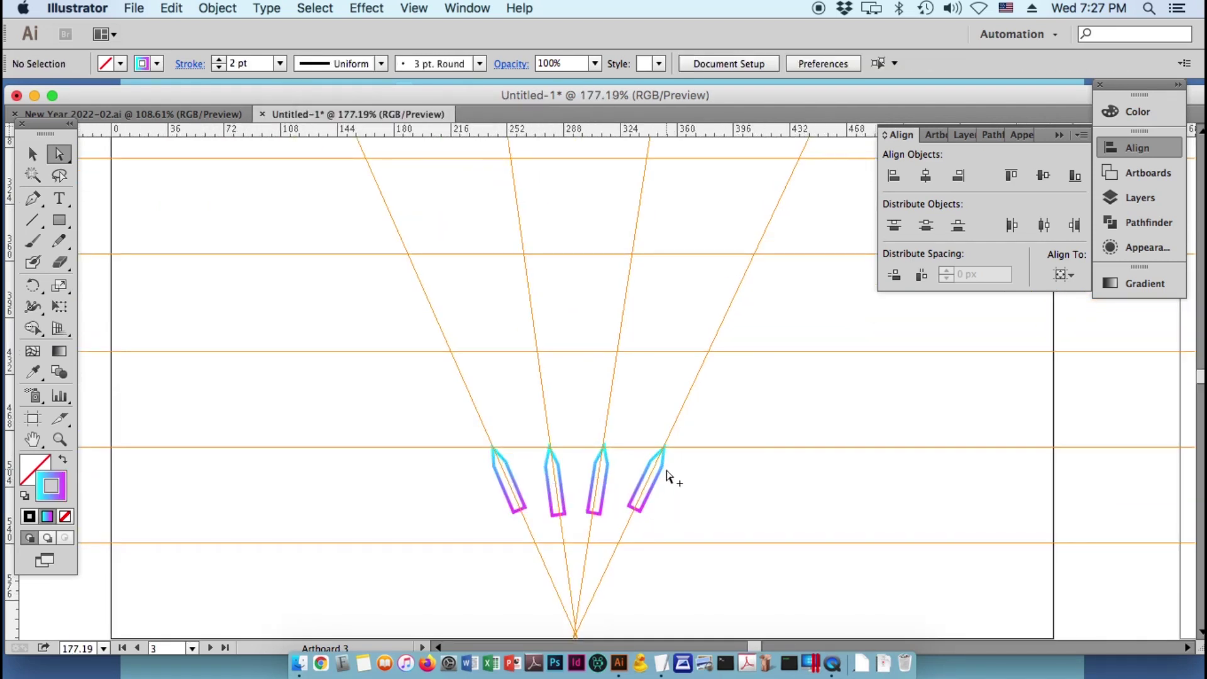
{"action": "left_click_drag", "start_coordinate": [664, 470], "coordinate": [709, 372]}
{"action": "left_click_drag", "start_coordinate": [605, 485], "coordinate": [618, 390]}
{"action": "left_click_drag", "start_coordinate": [555, 481], "coordinate": [547, 391]}
{"action": "left_click_drag", "start_coordinate": [523, 498], "coordinate": [474, 395]}
{"action": "key", "text": "super+minus"}
{"action": "key", "text": "super+minus"}
{"action": "key", "text": "super+minus"}
- Copy the raised petals 680 px horizontally, 0 vertically, onto Artboard 4 and nudge one petal up
{"action": "scroll", "coordinate": [625, 482], "scroll_direction": "right", "scroll_amount": 5}
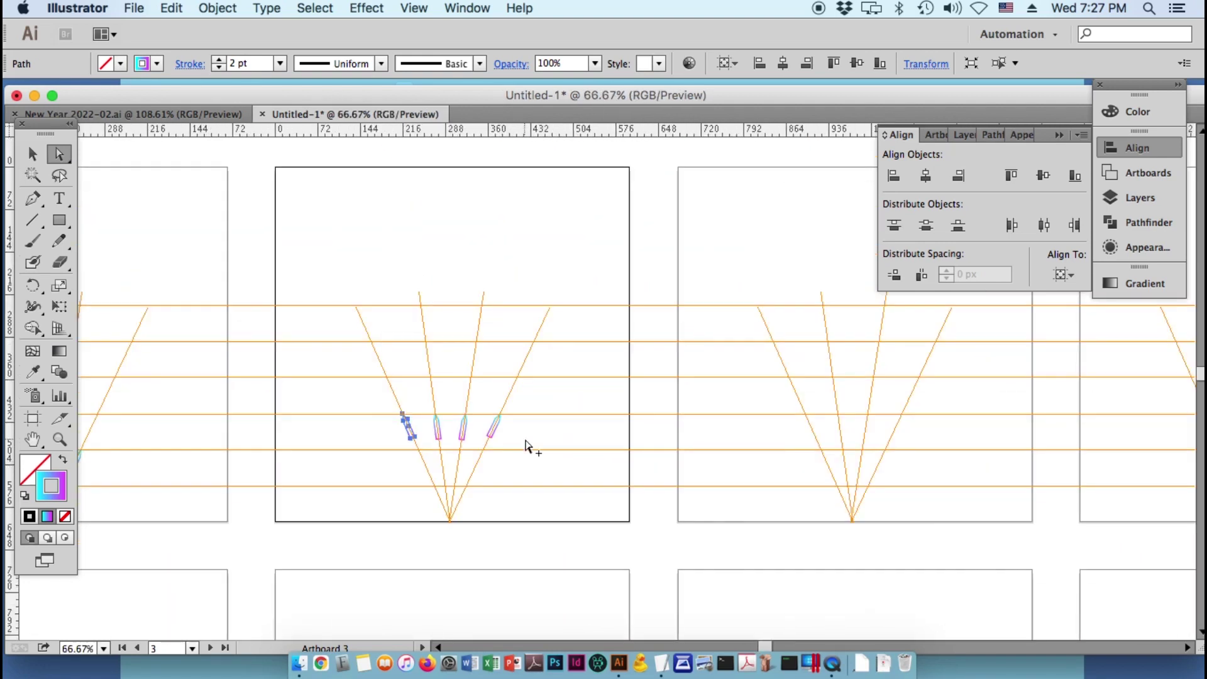
{"action": "key", "text": "Return"}
{"action": "type", "text": "680"}
{"action": "key", "text": "Tab"}
{"action": "type", "text": "0"}
{"action": "key", "text": "Tab"}
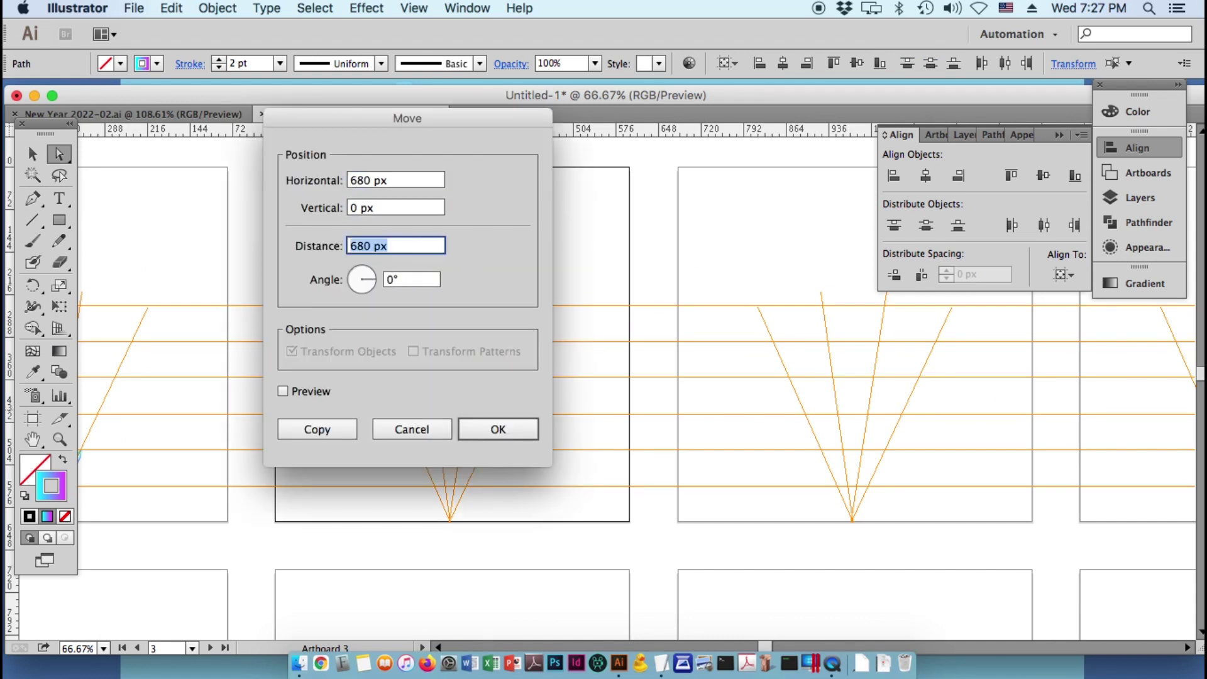
{"action": "left_click", "coordinate": [316, 427]}
{"action": "left_click_drag", "start_coordinate": [903, 433], "coordinate": [903, 390]}
{"action": "scroll", "coordinate": [902, 391], "scroll_direction": "up", "scroll_amount": 5}
{"action": "left_click", "coordinate": [716, 377]}
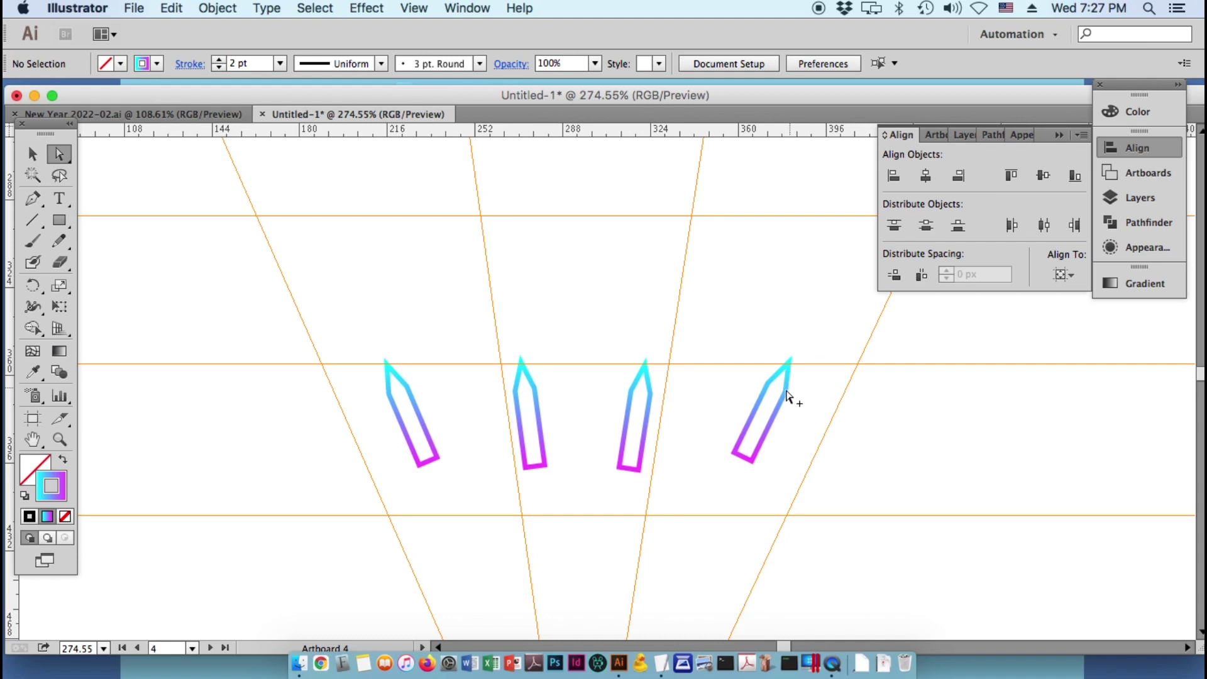
- Shift the four petals on Artboard 4 sideways onto their fan rays
{"action": "left_click_drag", "start_coordinate": [785, 397], "coordinate": [852, 398]}
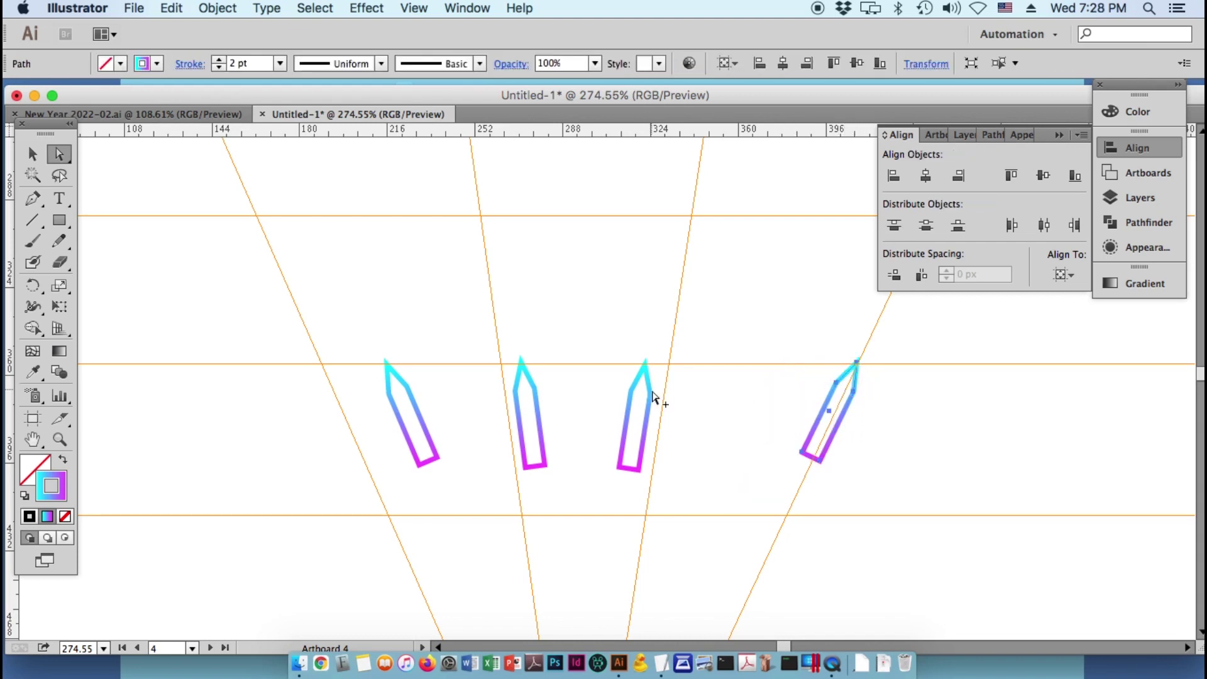
{"action": "left_click_drag", "start_coordinate": [666, 397], "coordinate": [677, 395]}
{"action": "left_click_drag", "start_coordinate": [535, 402], "coordinate": [516, 402]}
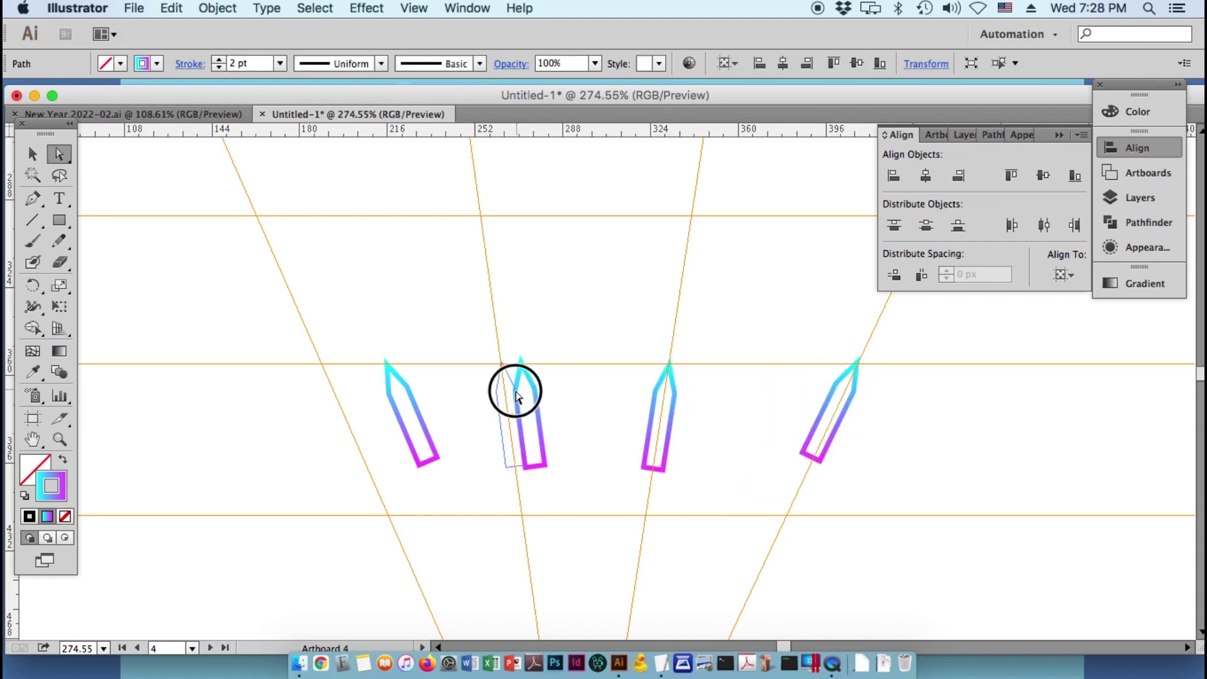
{"action": "left_click_drag", "start_coordinate": [413, 420], "coordinate": [347, 415]}
{"action": "scroll", "coordinate": [579, 466], "scroll_direction": "down", "scroll_amount": 5}
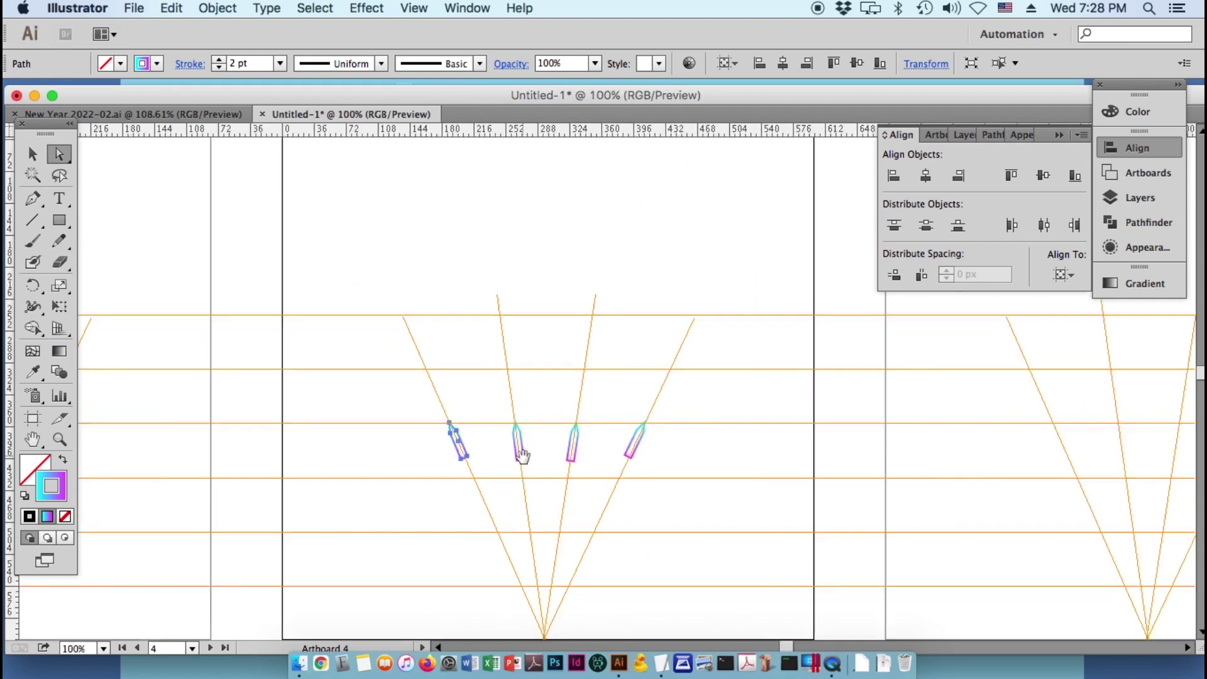
- Copy Artboard 4's four petals 680 px right onto Artboard 5
{"action": "left_click_drag", "start_coordinate": [578, 466], "coordinate": [428, 417]}
{"action": "key", "text": "Return"}
{"action": "type", "text": "68"}
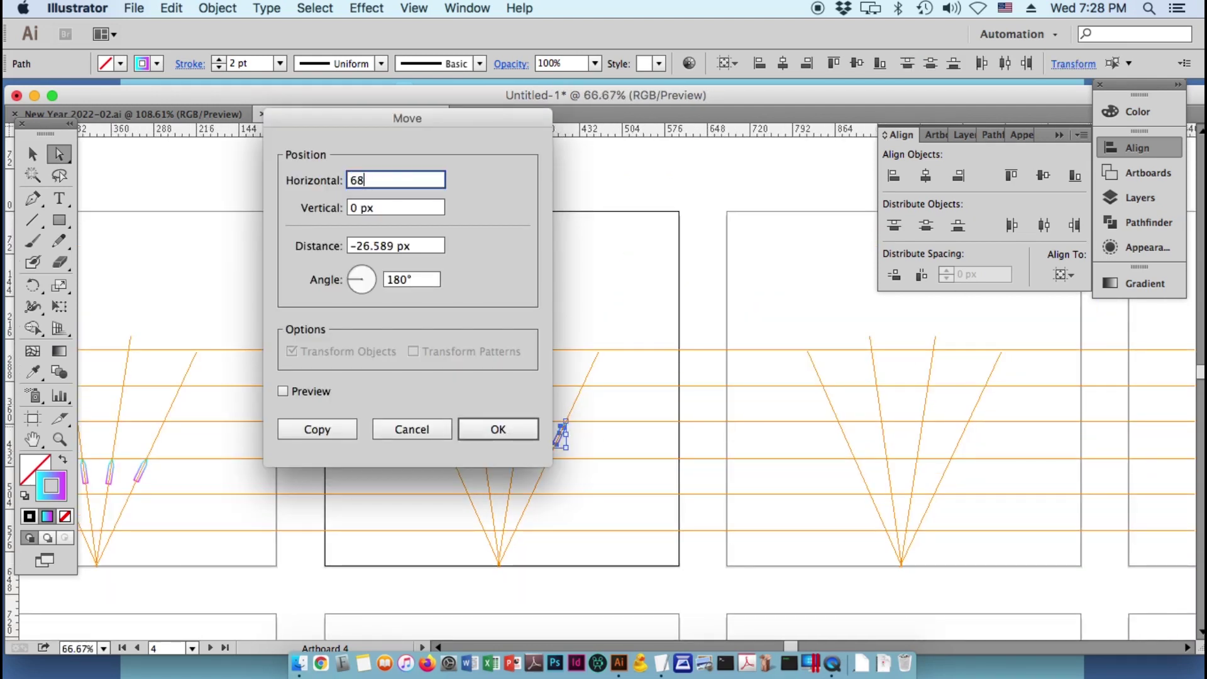
{"action": "type", "text": "0"}
{"action": "key", "text": "Tab"}
{"action": "key", "text": "Tab"}
{"action": "left_click", "coordinate": [510, 428]}
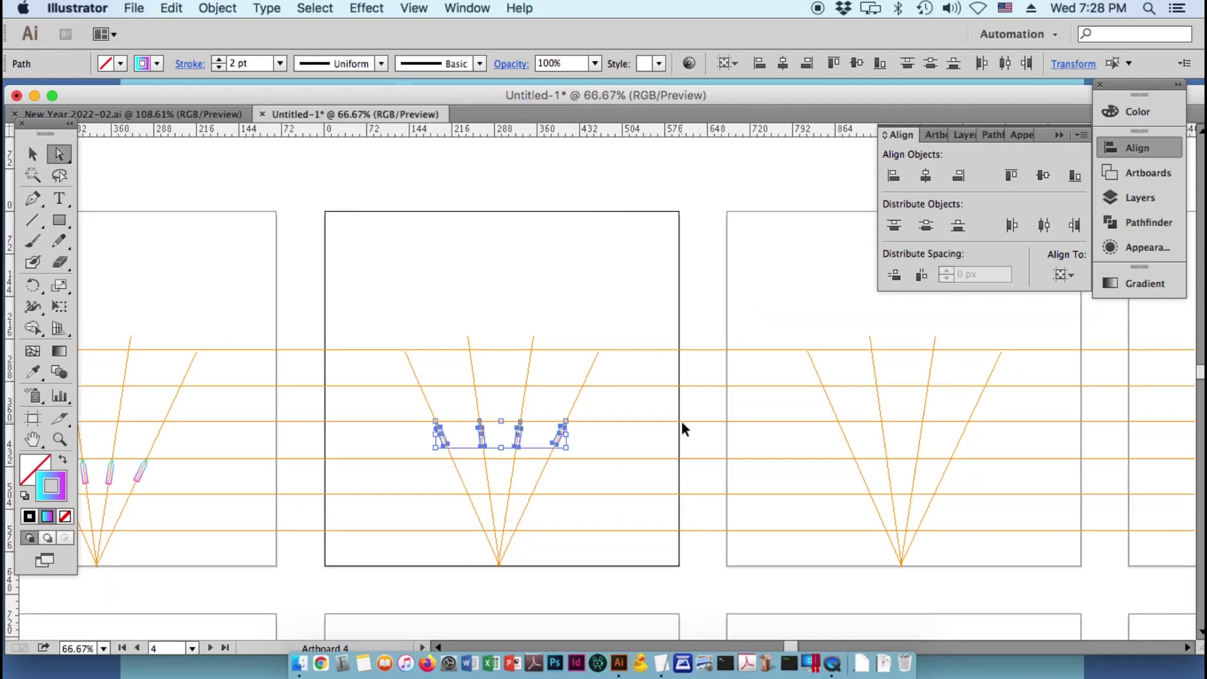
{"action": "key", "text": "Return"}
{"action": "type", "text": "680"}
{"action": "key", "text": "Tab"}
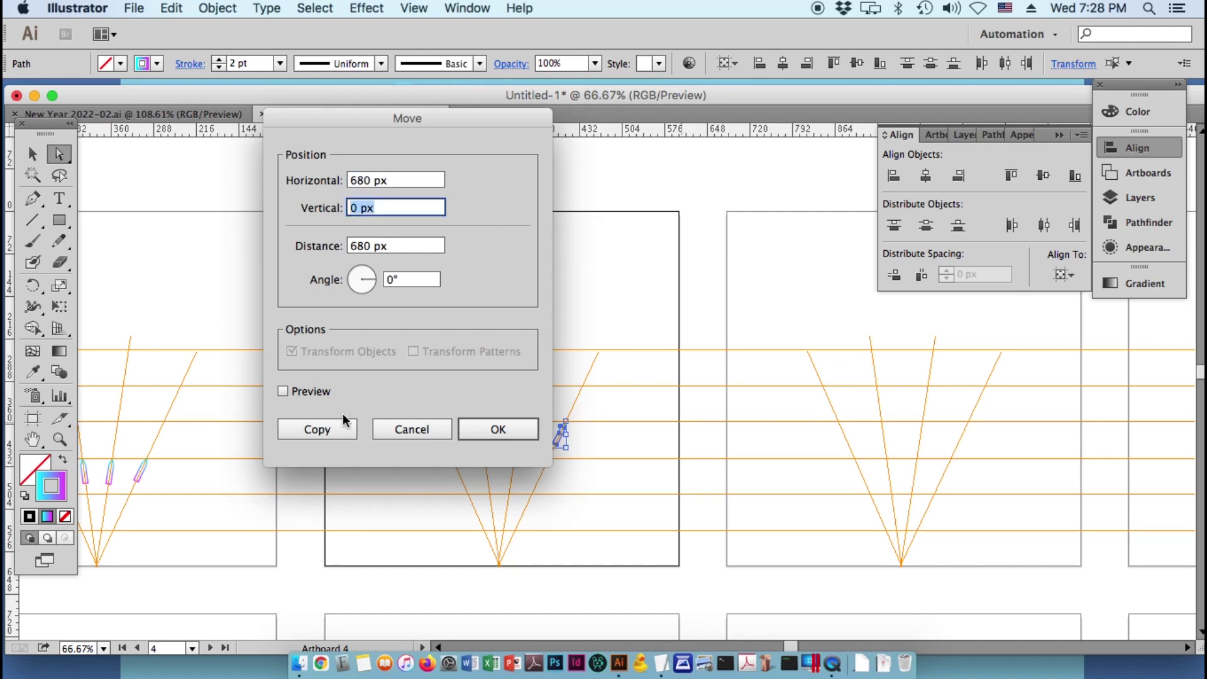
{"action": "left_click", "coordinate": [343, 420]}
{"action": "left_click", "coordinate": [971, 450]}
- Raise the petals on Artboard 5 one guide higher up their rays
{"action": "left_click_drag", "start_coordinate": [965, 440], "coordinate": [982, 404]}
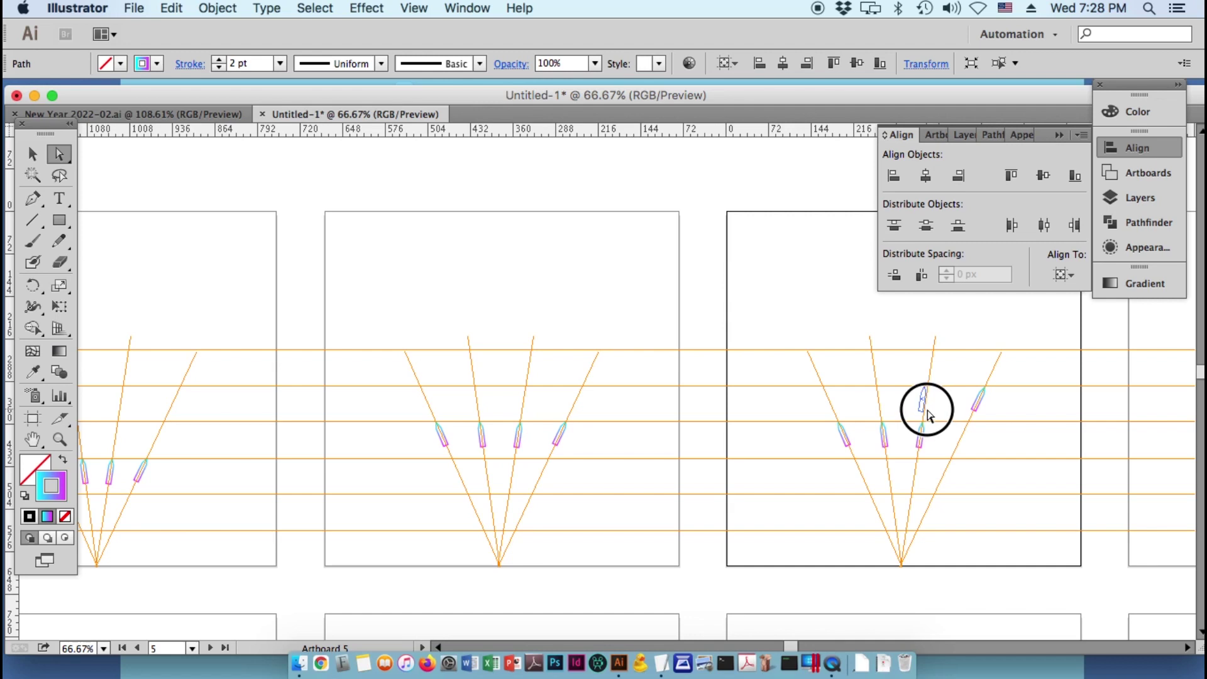
{"action": "mouse_move", "coordinate": [759, 341]}
{"action": "left_mouse_down"}
{"action": "mouse_move", "coordinate": [999, 476]}
{"action": "mouse_move", "coordinate": [743, 388]}
{"action": "left_mouse_up"}
{"action": "left_click_drag", "start_coordinate": [607, 531], "coordinate": [589, 395]}
{"action": "mouse_move", "coordinate": [444, 525]}
{"action": "left_mouse_down"}
{"action": "mouse_move", "coordinate": [389, 384]}
{"action": "mouse_move", "coordinate": [563, 434]}
{"action": "left_mouse_up"}
{"action": "key", "text": "ctrl+minus"}
{"action": "key", "text": "ctrl+minus"}
{"action": "key", "text": "ctrl+minus"}
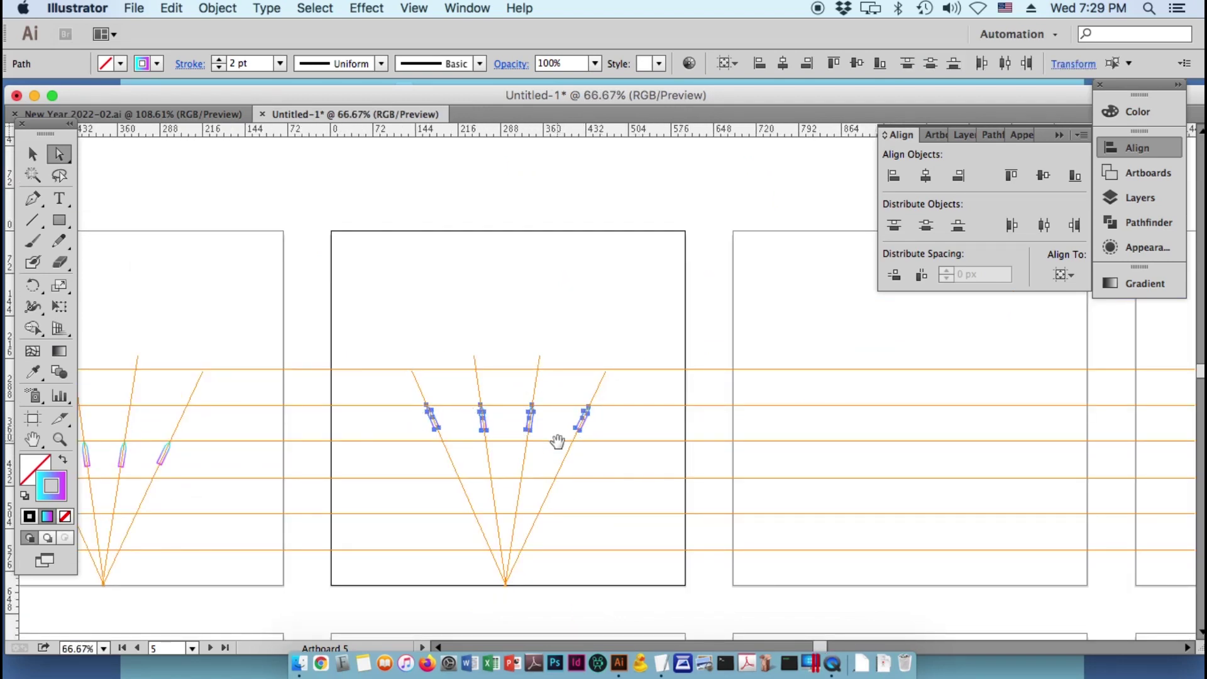
{"action": "key", "text": "ctrl+minus"}
{"action": "key", "text": "ctrl+minus"}
{"action": "left_click", "coordinate": [467, 7]}
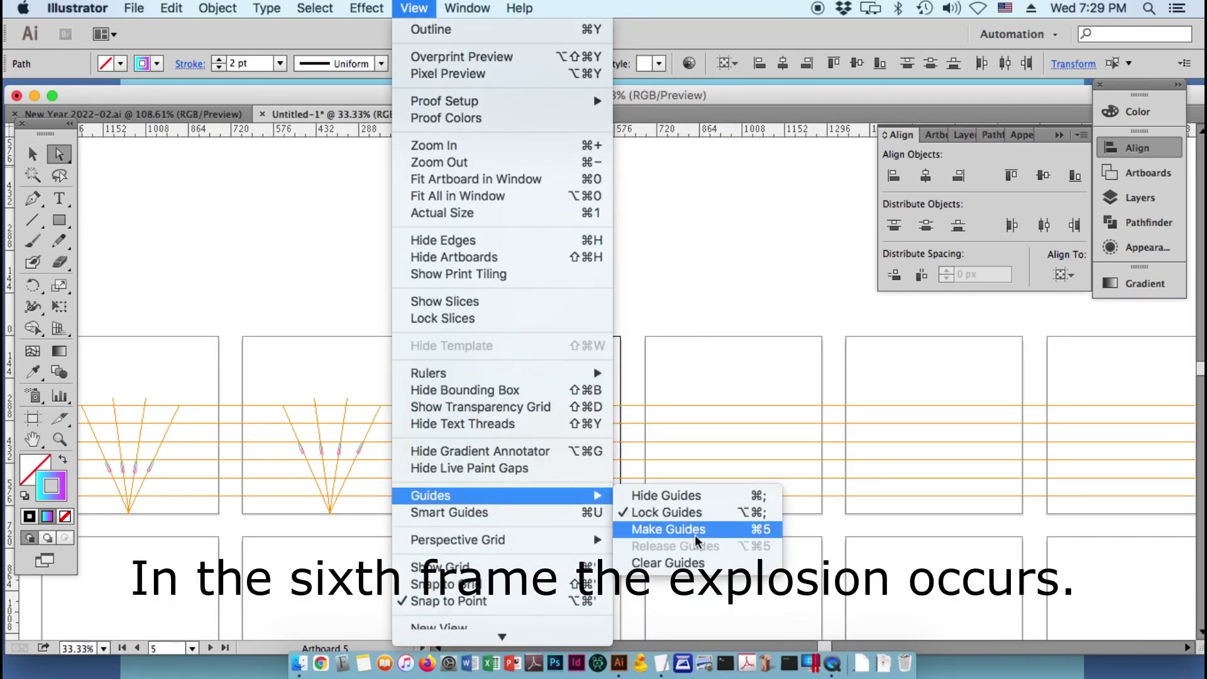
- Lock the guides, copy Artboard 5's fan lines 680 px right onto Artboard 6, and make Artboard 6 active
{"action": "left_click", "coordinate": [648, 514]}
{"action": "left_click_drag", "start_coordinate": [570, 451], "coordinate": [497, 459]}
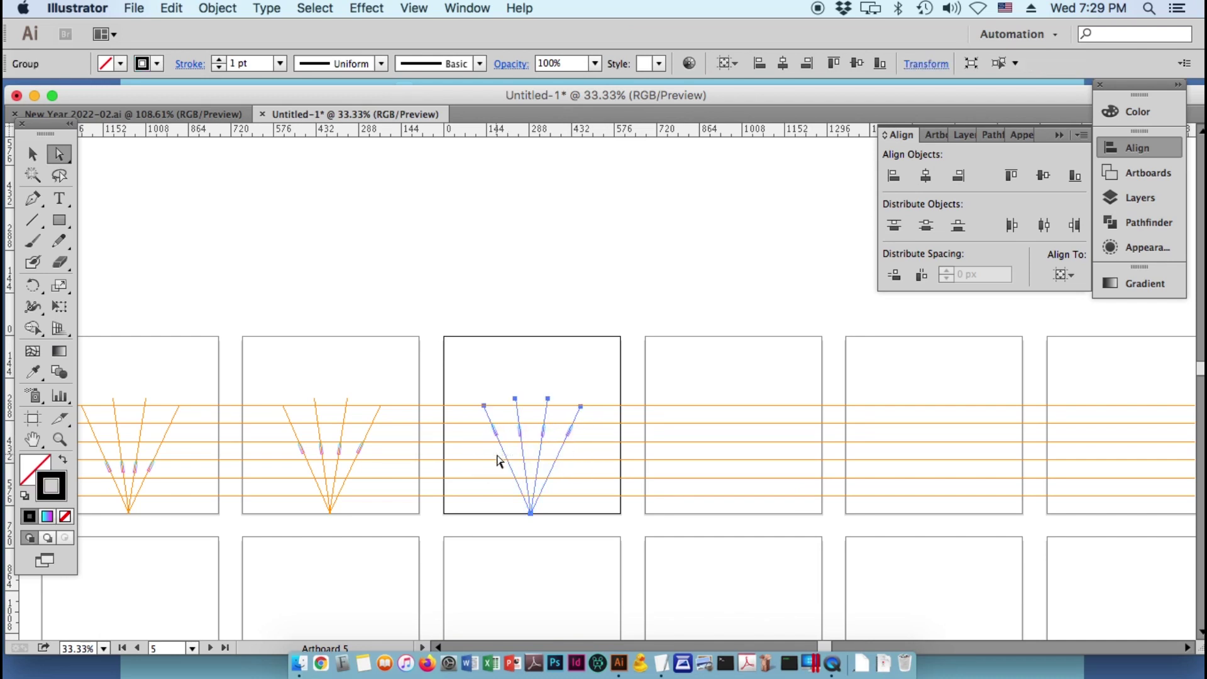
{"action": "key", "text": "Return"}
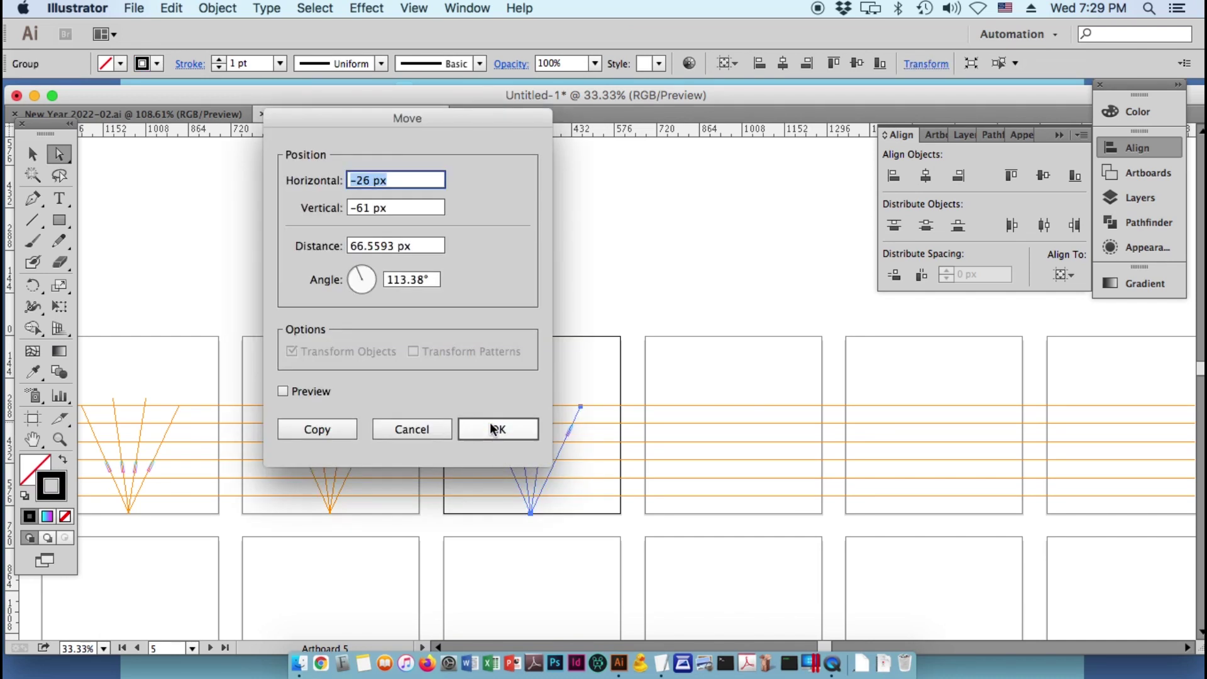
{"action": "type", "text": "680"}
{"action": "key", "text": "Tab"}
{"action": "type", "text": "0"}
{"action": "key", "text": "Tab"}
{"action": "type", "text": "0"}
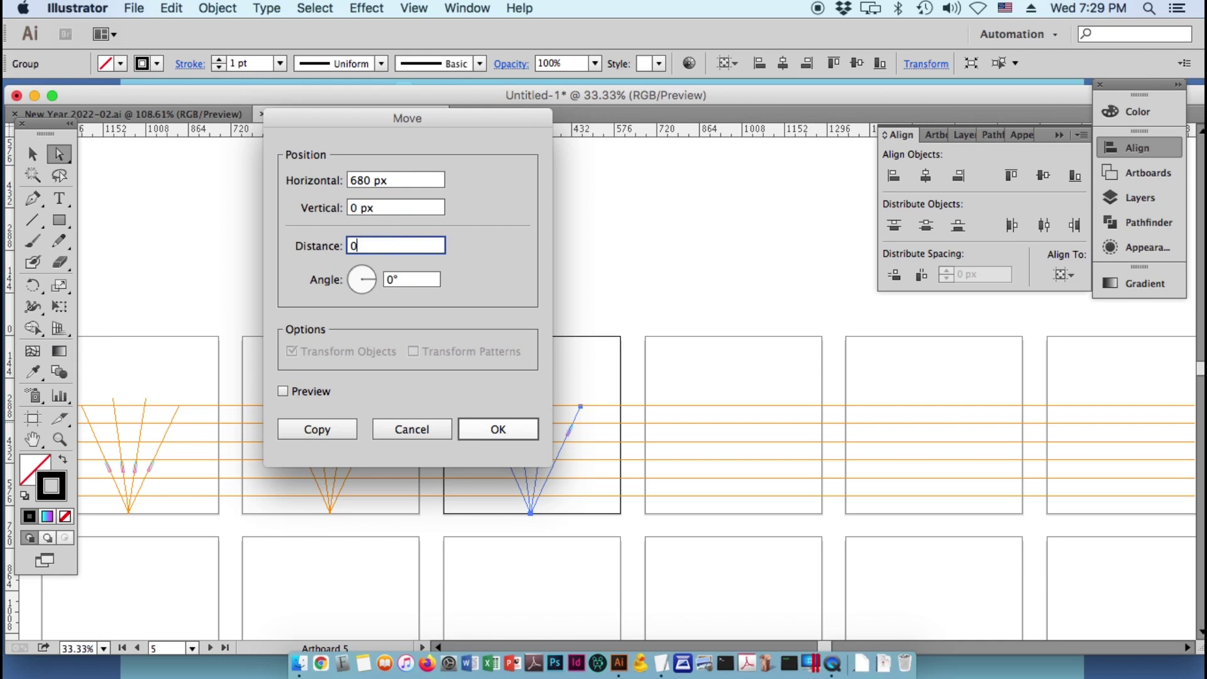
{"action": "left_click", "coordinate": [318, 429]}
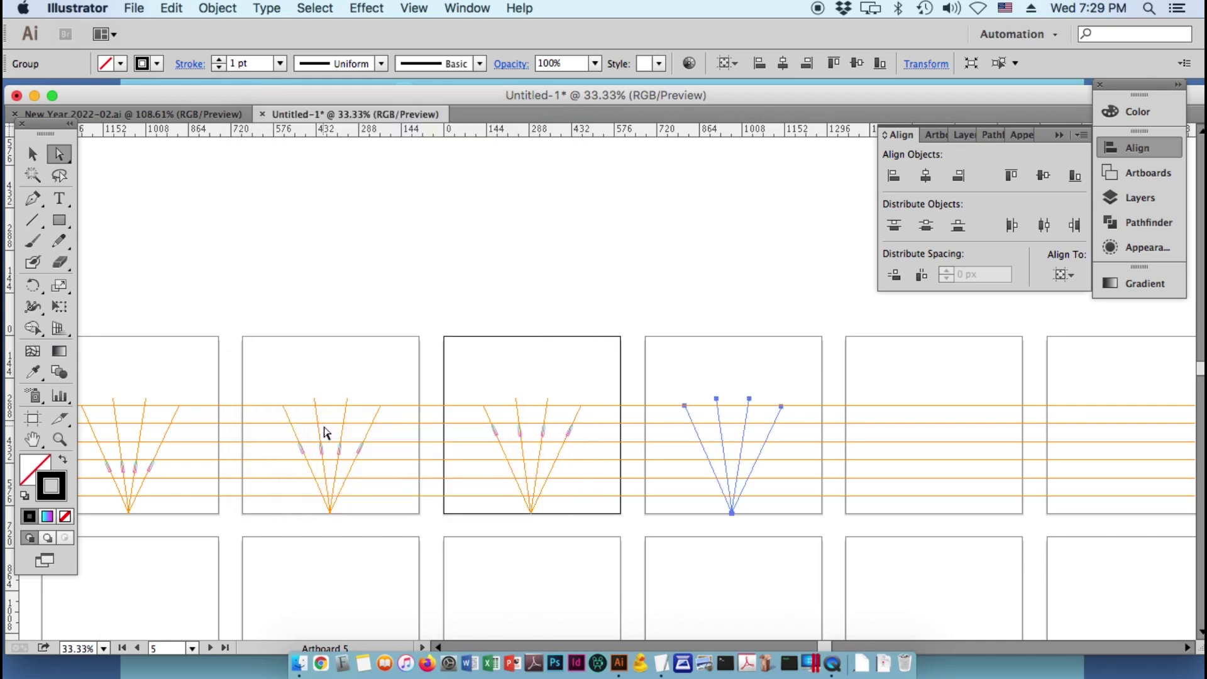
{"action": "left_click", "coordinate": [604, 300]}
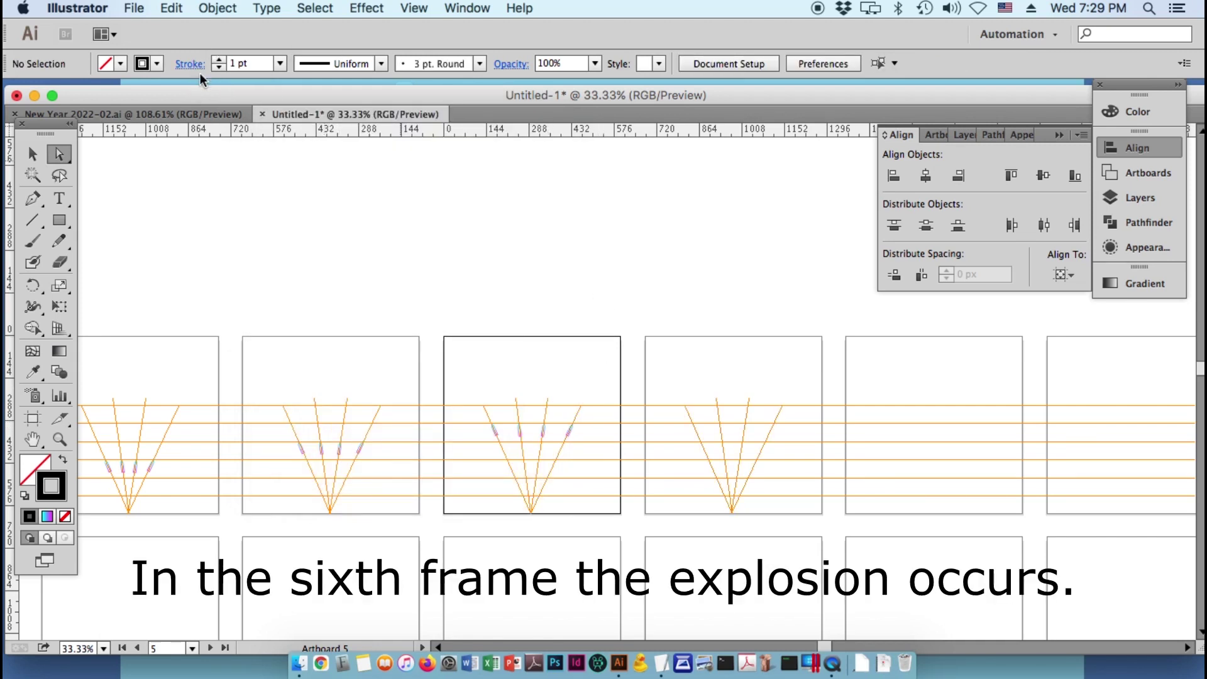
{"action": "left_click", "coordinate": [685, 370]}
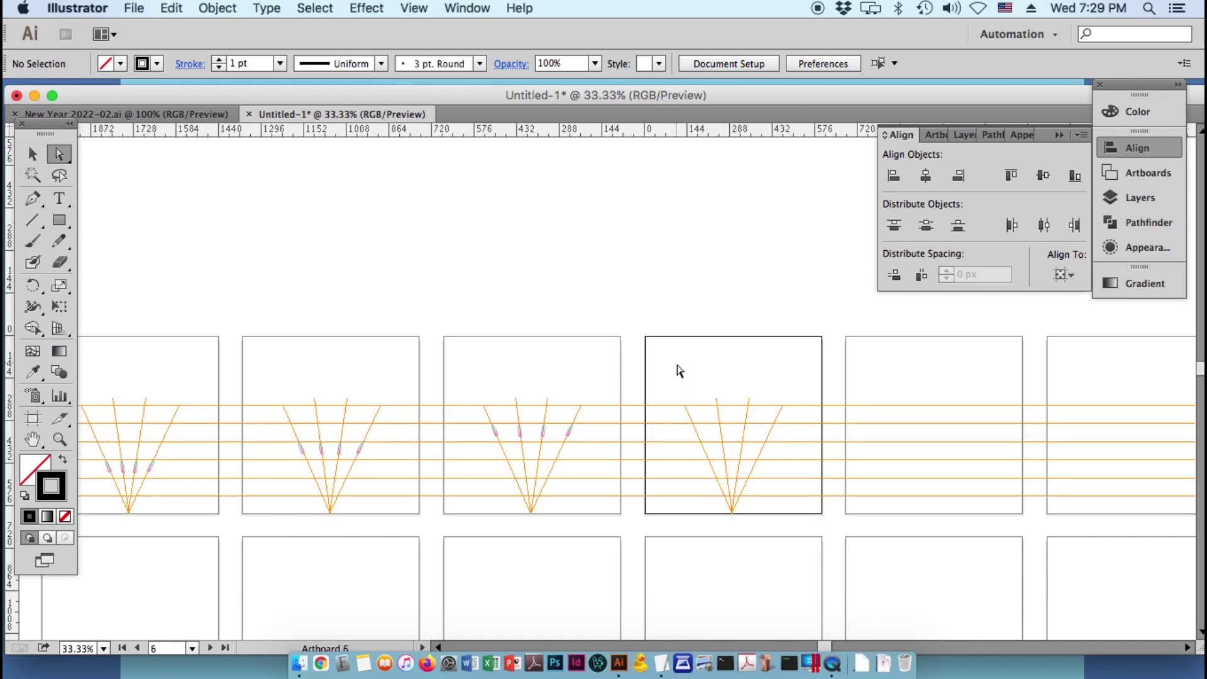
- Paste the four explosion bursts onto Artboard 6's line tips and delete the stray thin rectangle
{"action": "left_click", "coordinate": [59, 220]}
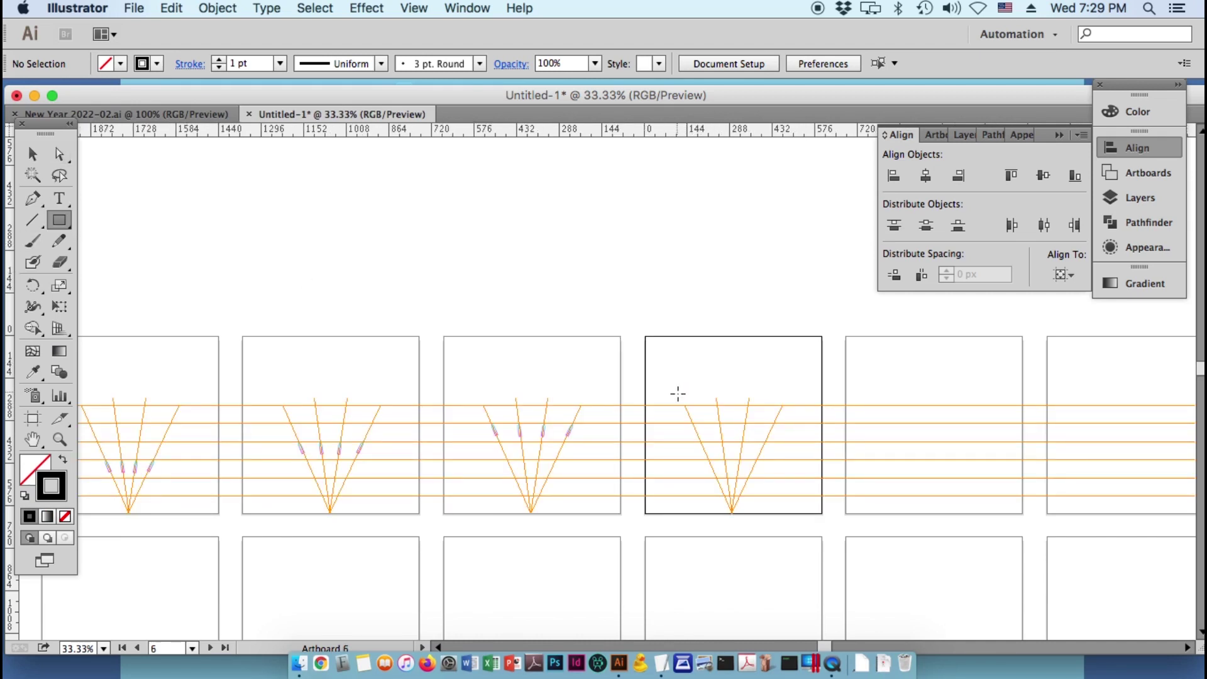
{"action": "left_click_drag", "start_coordinate": [669, 351], "coordinate": [789, 352]}
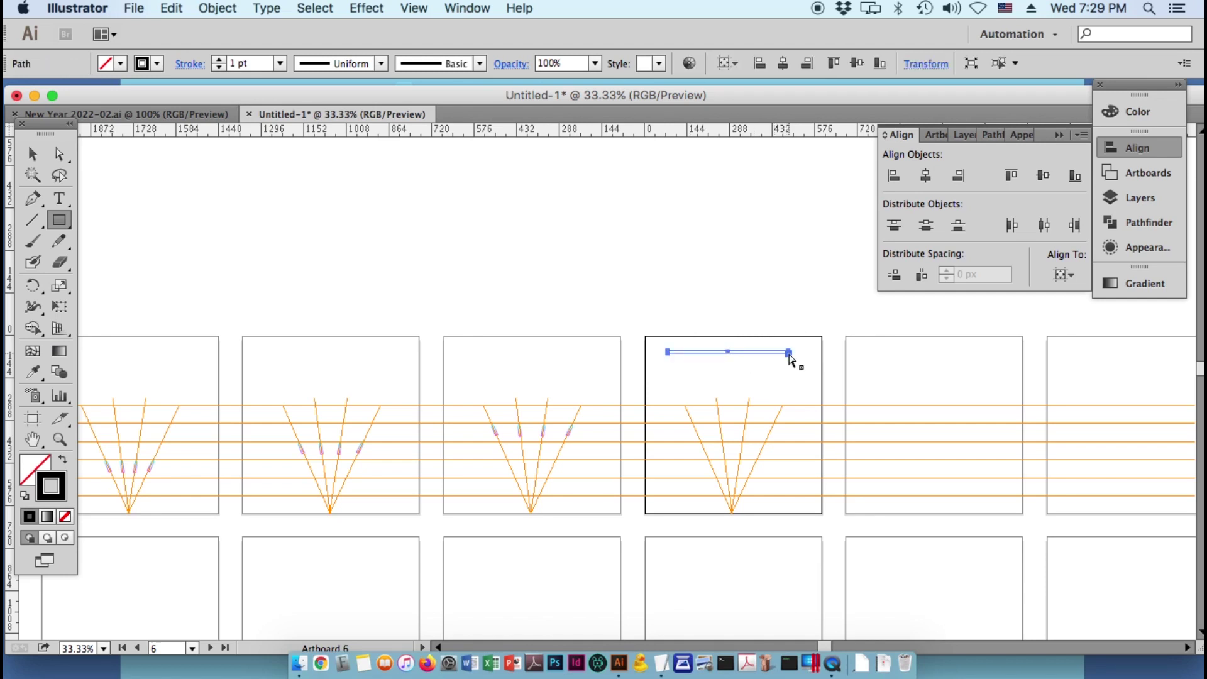
{"action": "key", "text": "super+f"}
{"action": "left_click_drag", "start_coordinate": [789, 358], "coordinate": [790, 358]}
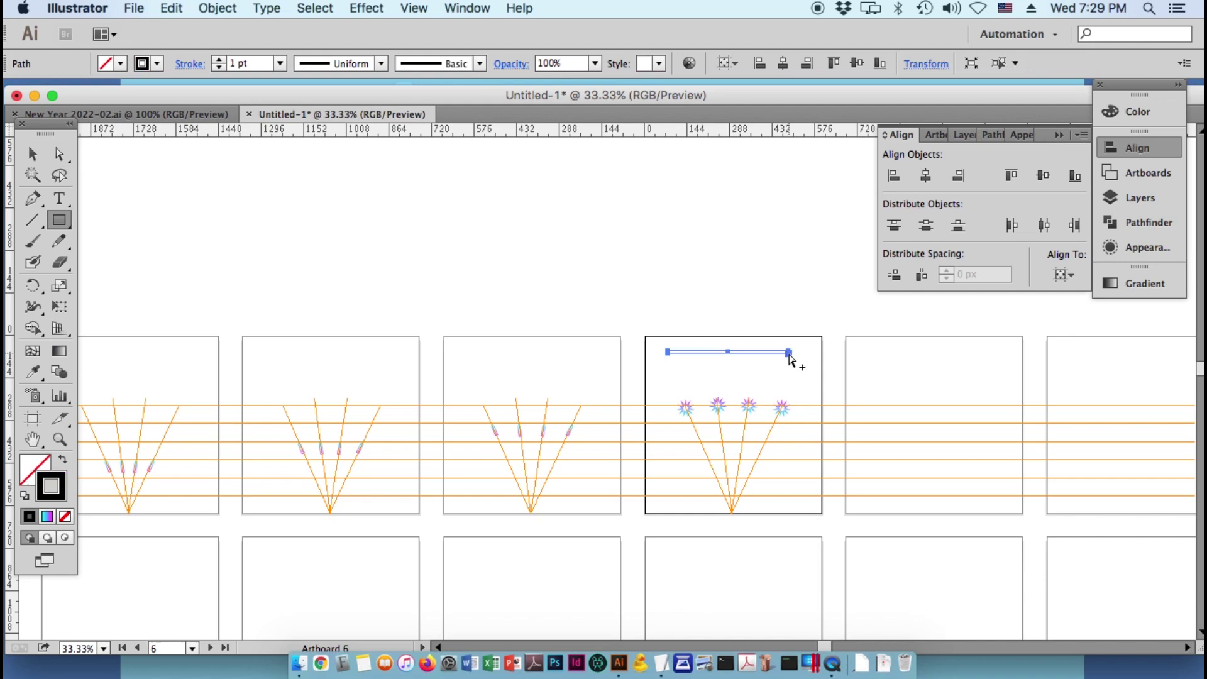
{"action": "key", "text": "Delete"}
{"action": "mouse_move", "coordinate": [627, 359]}
{"action": "left_mouse_down"}
{"action": "mouse_move", "coordinate": [835, 463]}
{"action": "mouse_move", "coordinate": [643, 469]}
{"action": "left_mouse_up"}
{"action": "key", "text": "super+minus"}
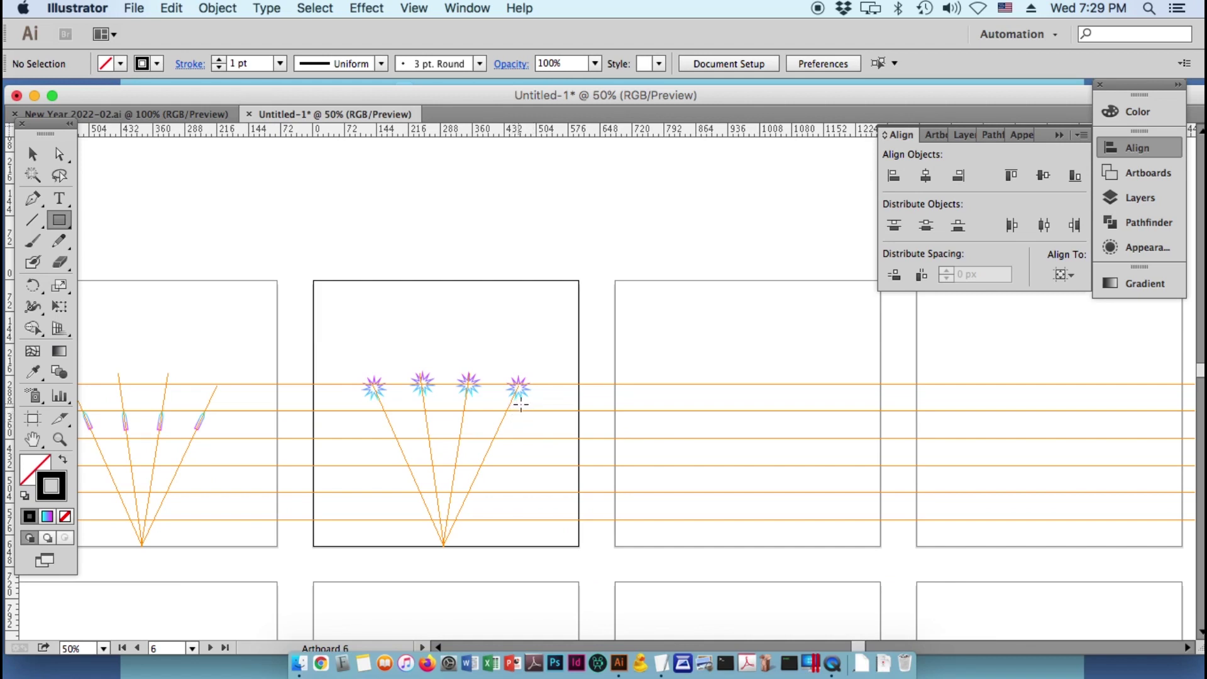
- Copy the four bursts 680 px right into Artboard 7
{"action": "left_click_drag", "start_coordinate": [539, 407], "coordinate": [350, 359]}
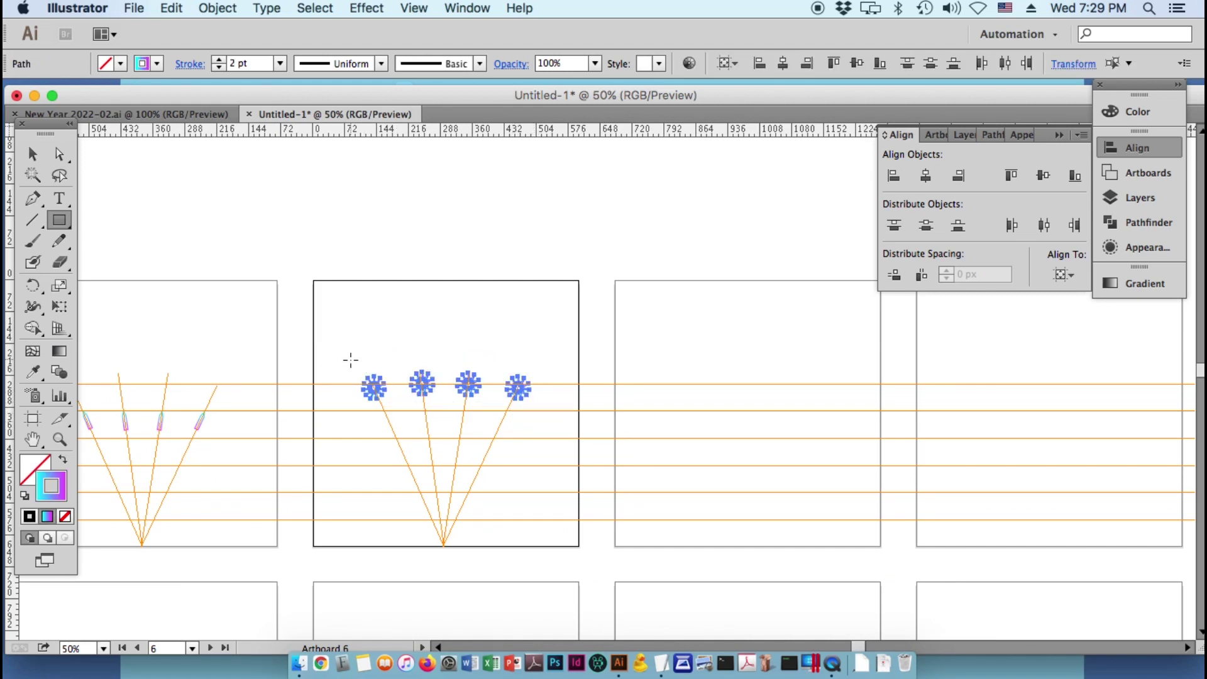
{"action": "key", "text": "super+shift+m"}
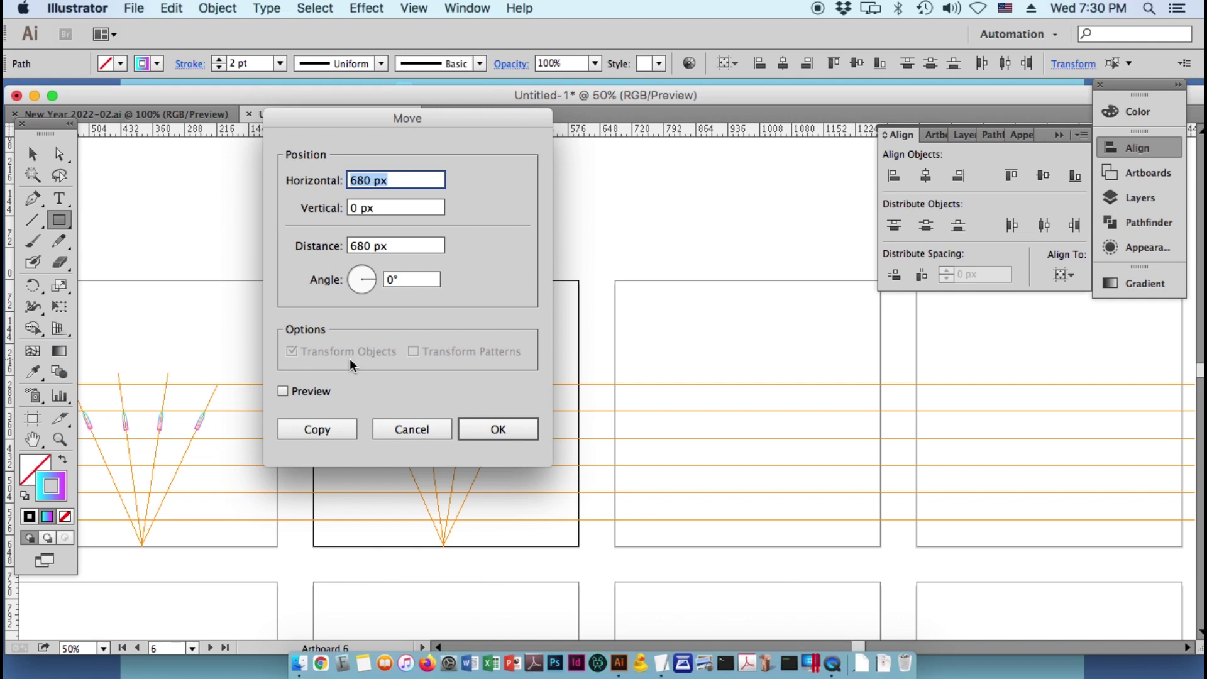
{"action": "left_click", "coordinate": [322, 428]}
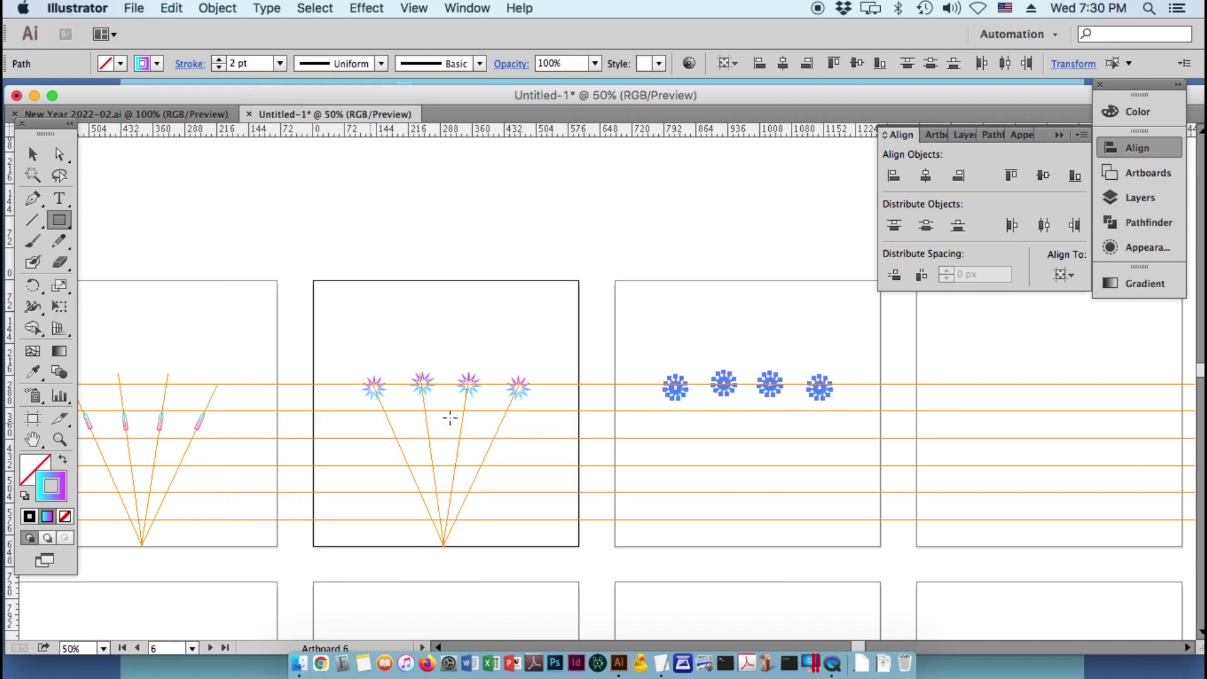
{"action": "left_click_drag", "start_coordinate": [683, 343], "coordinate": [677, 401]}
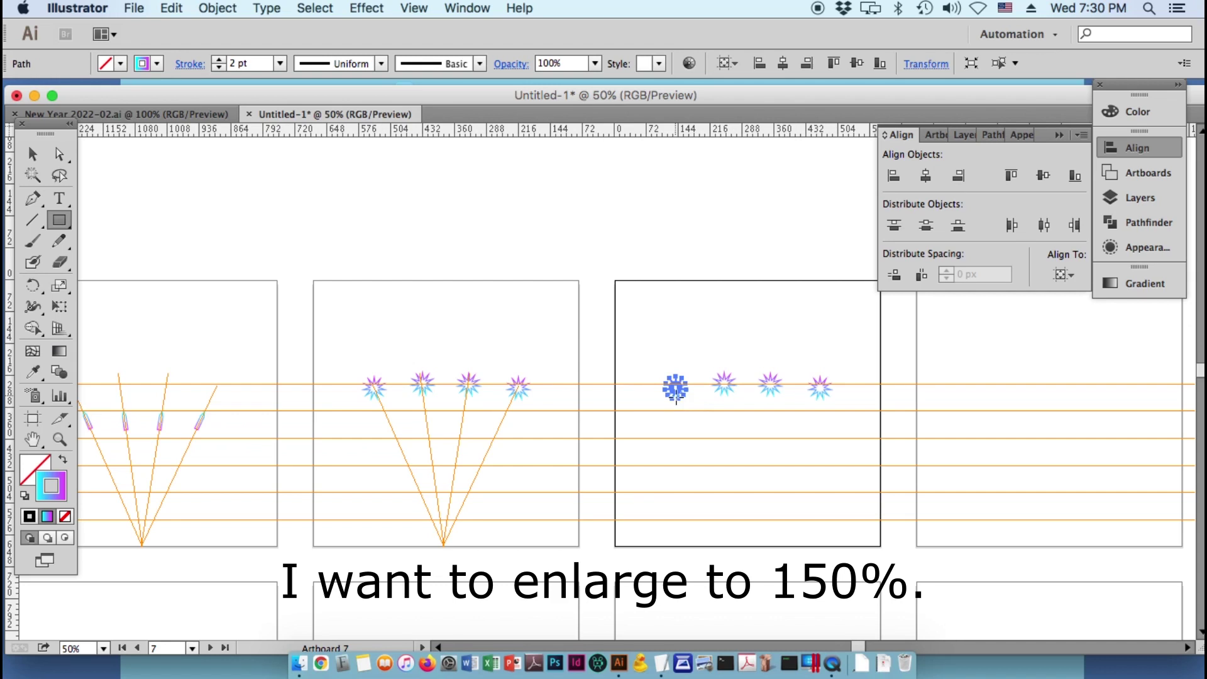
- Scale the first two bursts on Artboard 7 to 150%, repeating the scale with Ctrl+D
{"action": "key", "text": "s"}
{"action": "key", "text": "Return"}
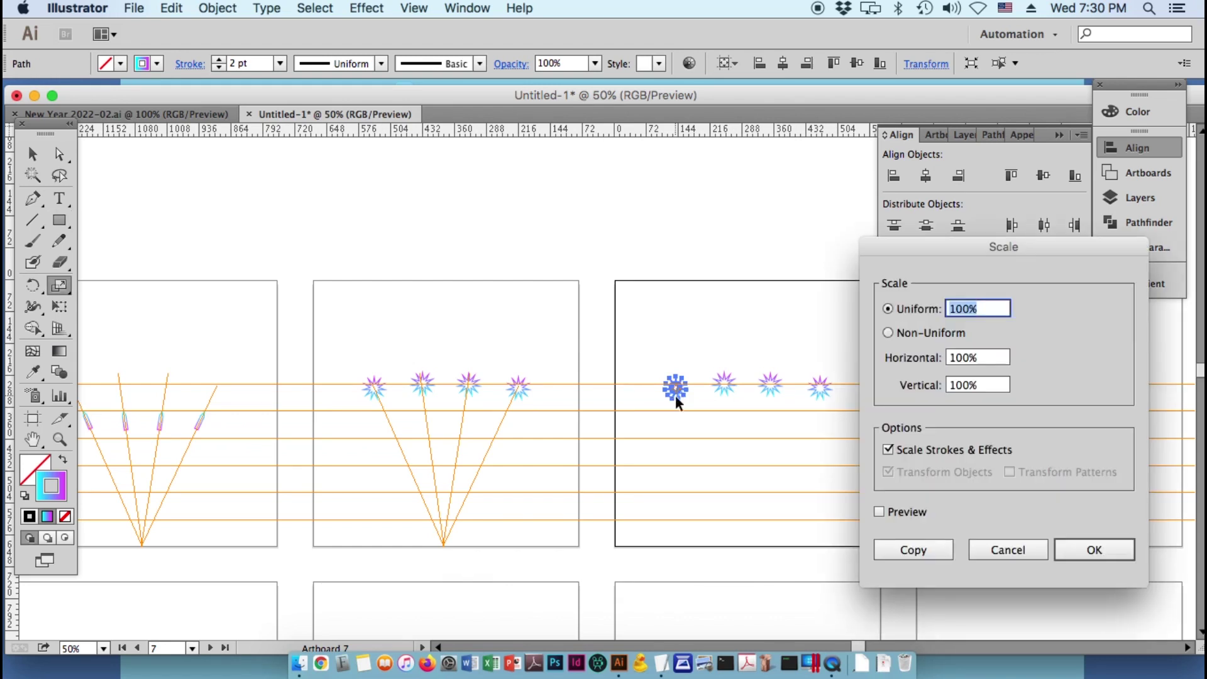
{"action": "type", "text": "150"}
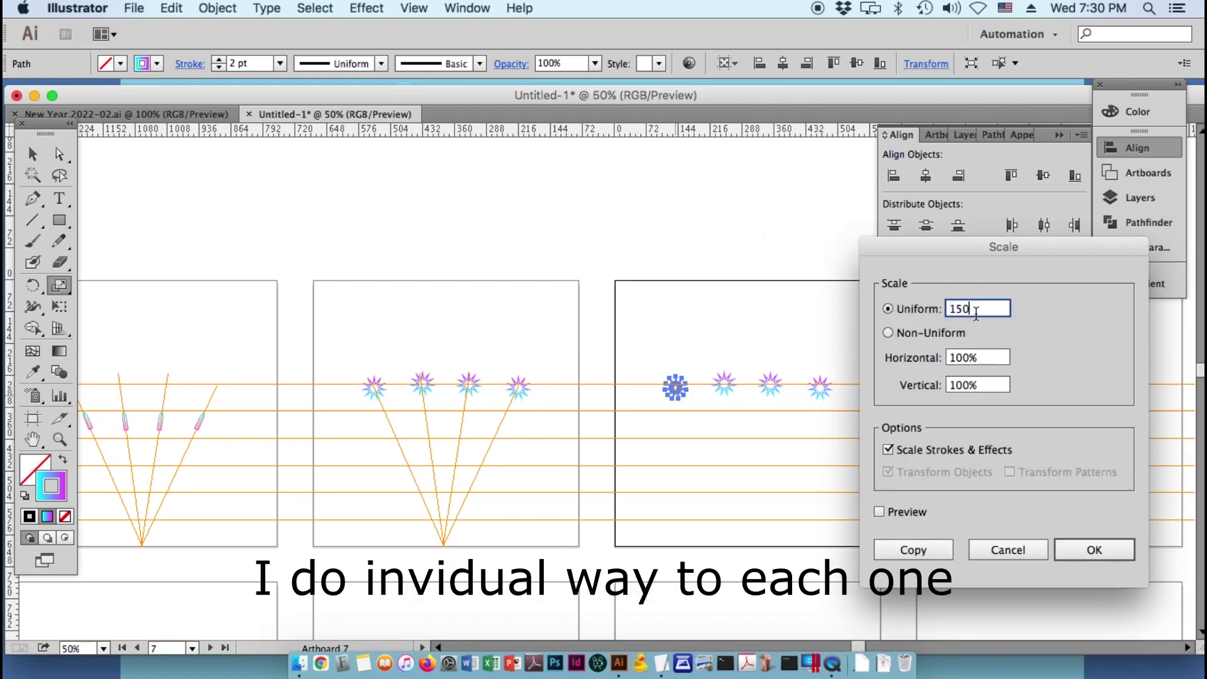
{"action": "left_click", "coordinate": [1094, 549]}
{"action": "left_click", "coordinate": [724, 385]}
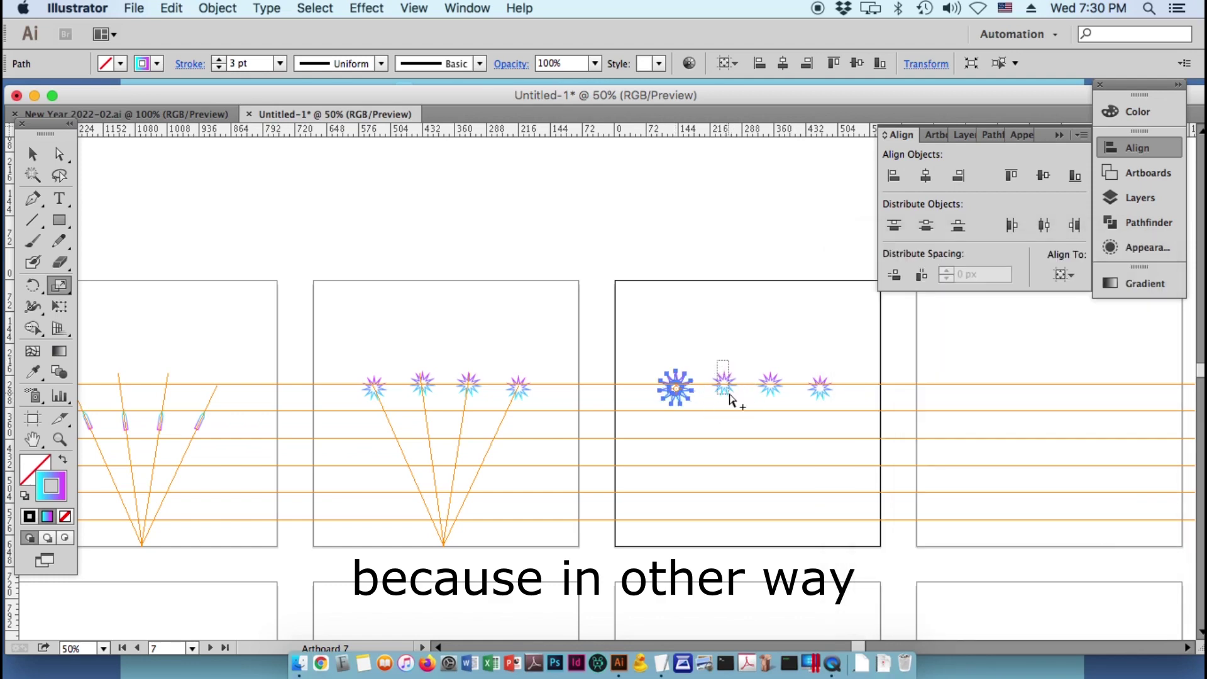
{"action": "left_click", "coordinate": [770, 383]}
{"action": "key", "text": "ctrl+d"}
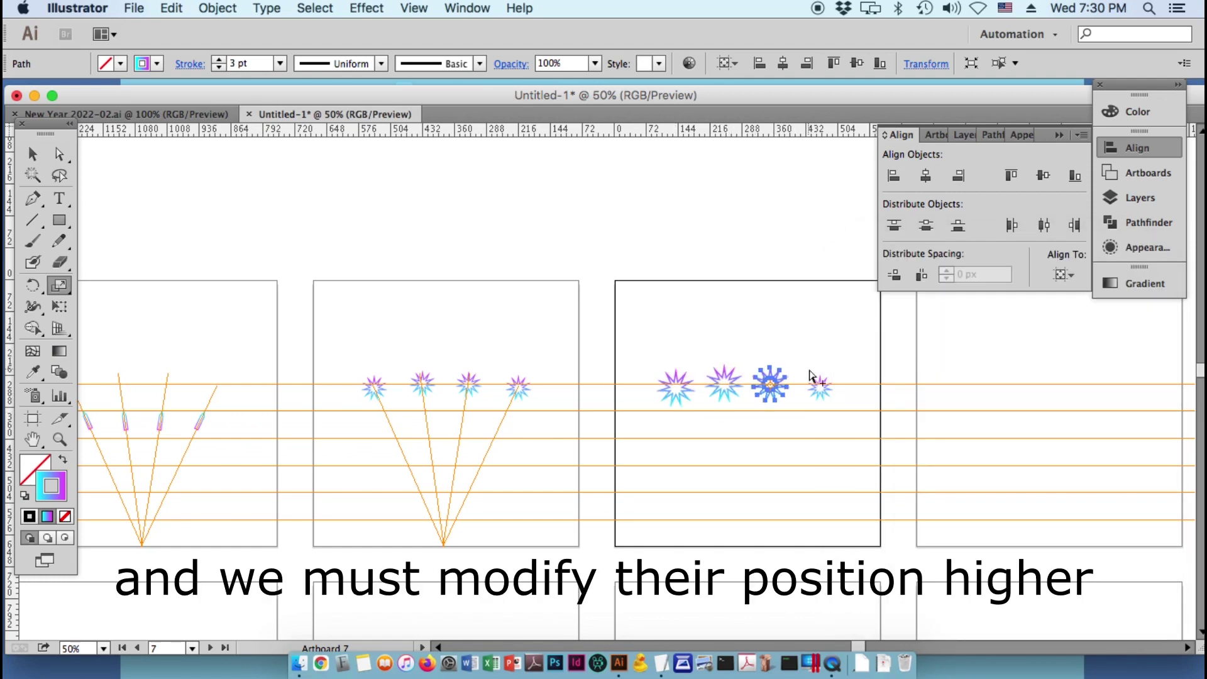
{"action": "left_click", "coordinate": [819, 387]}
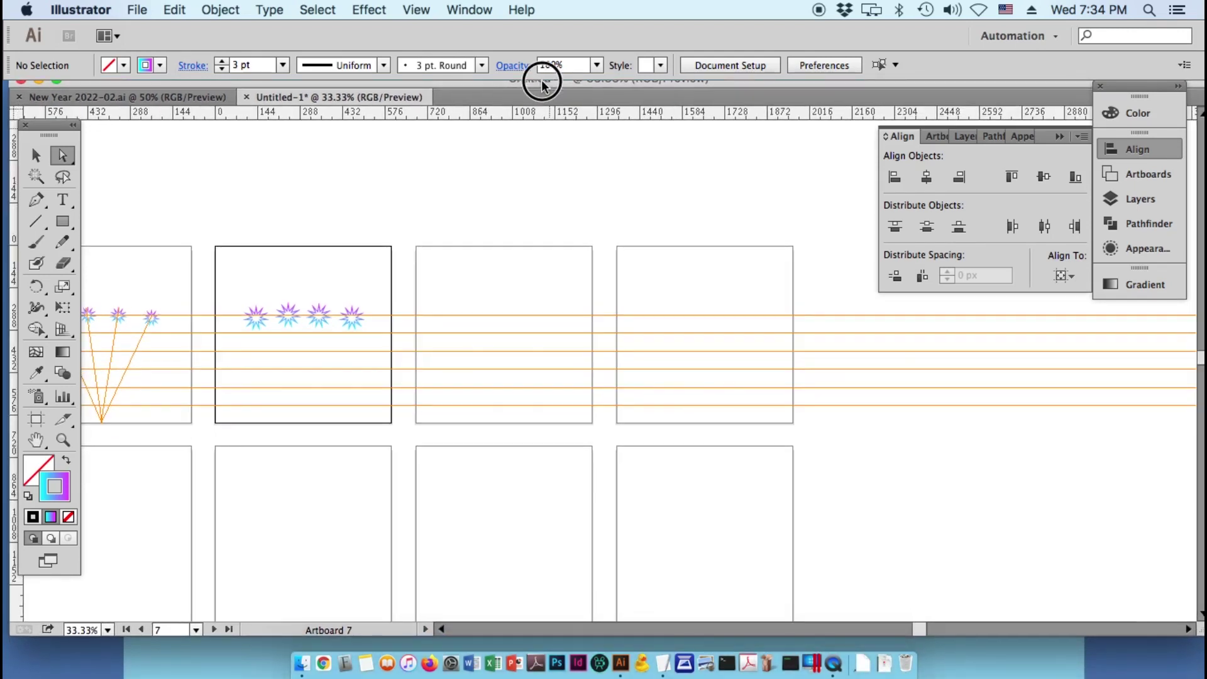
- Copy Artboard 7's four enlarged bursts 680 px right onto Artboard 8, then reselect them
{"action": "left_click_drag", "start_coordinate": [526, 98], "coordinate": [522, 91]}
{"action": "left_click_drag", "start_coordinate": [229, 298], "coordinate": [362, 364]}
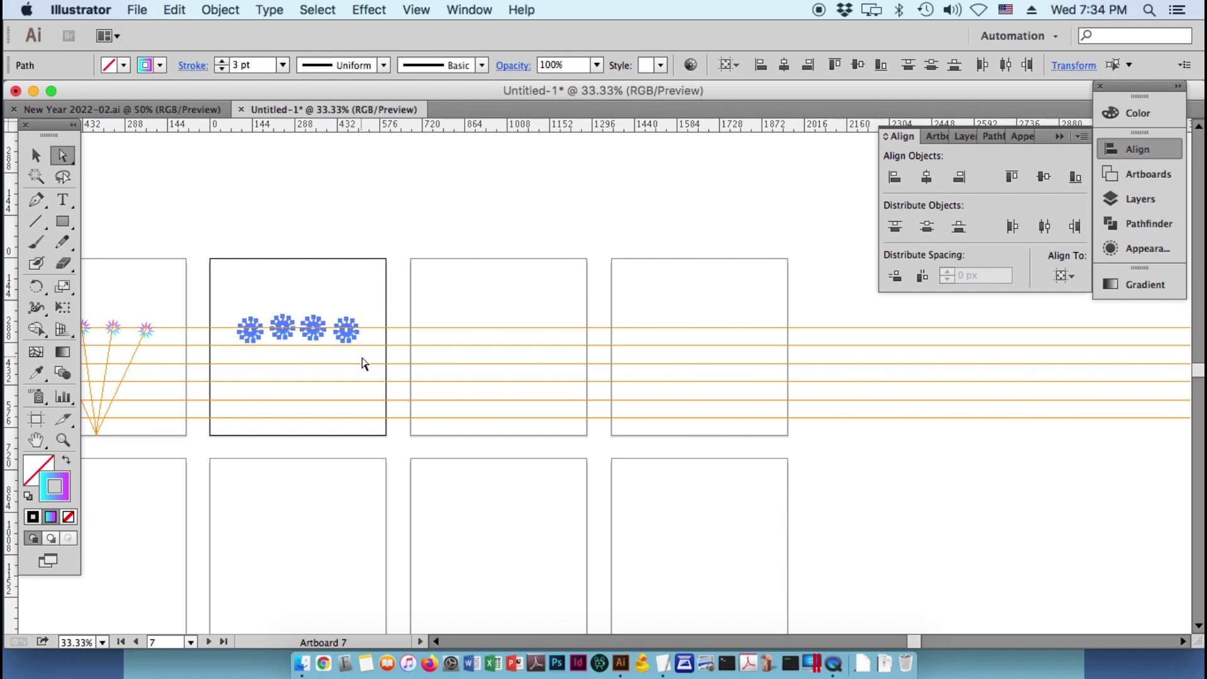
{"action": "key", "text": "Return"}
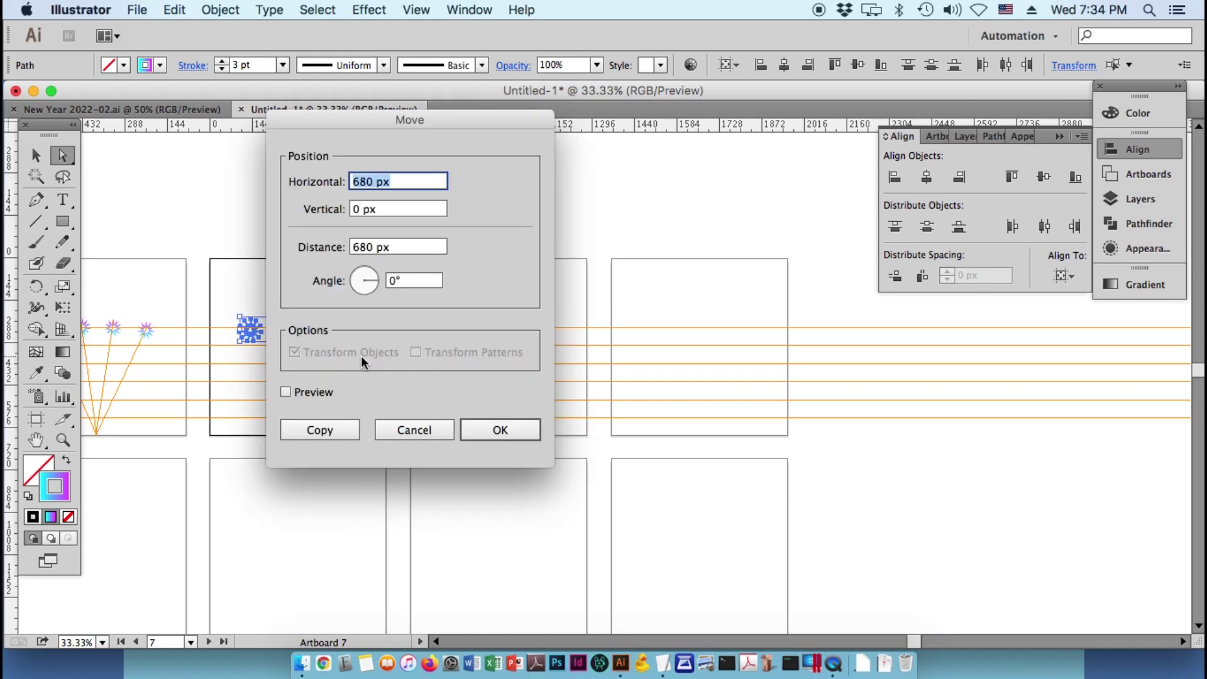
{"action": "left_click", "coordinate": [319, 430]}
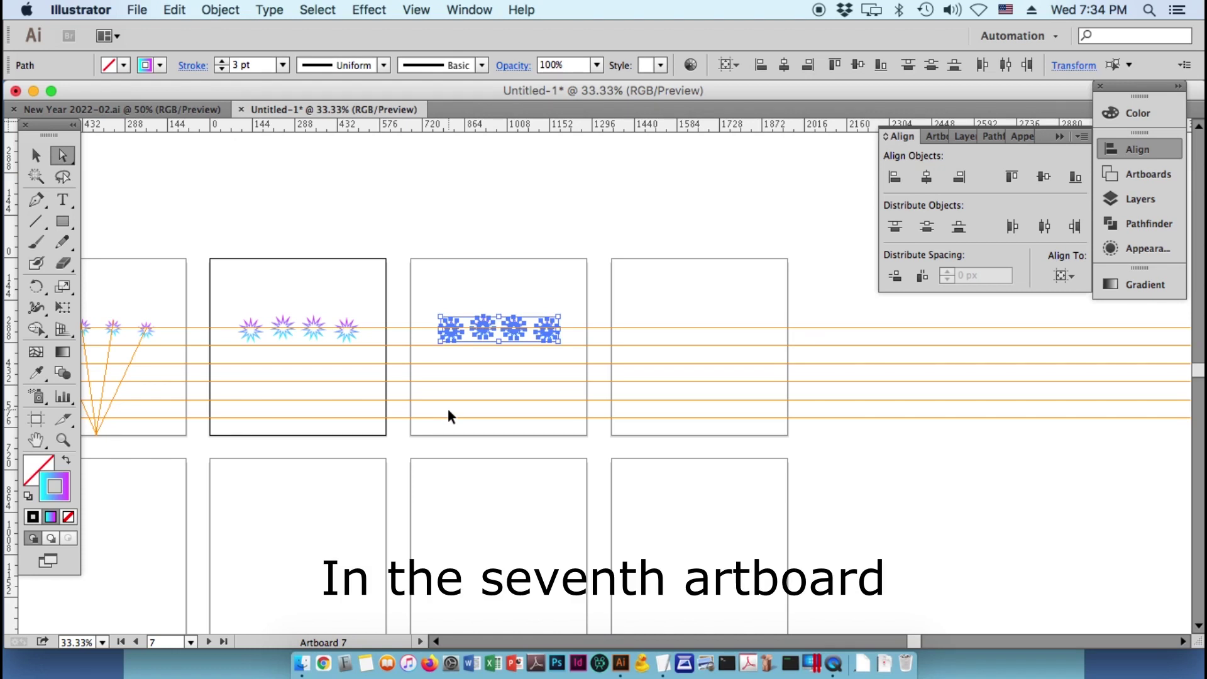
{"action": "left_click", "coordinate": [449, 409]}
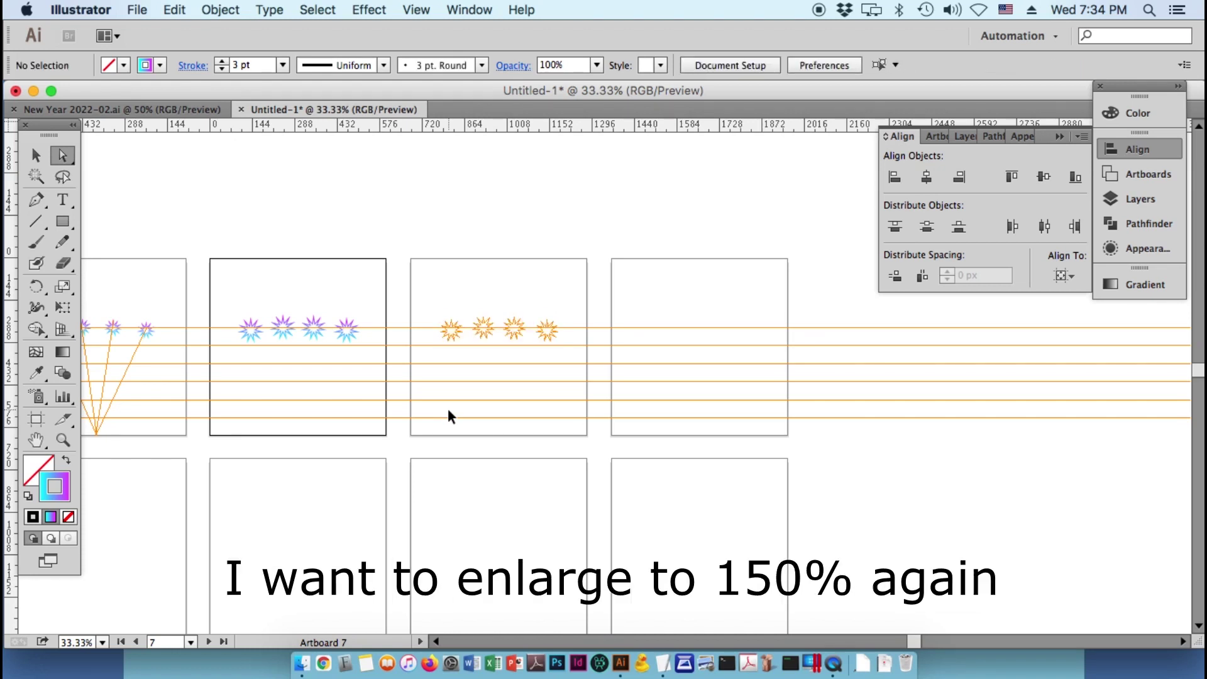
{"action": "mouse_move", "coordinate": [225, 295]}
{"action": "left_mouse_down"}
{"action": "mouse_move", "coordinate": [382, 370]}
{"action": "mouse_move", "coordinate": [558, 174]}
{"action": "mouse_move", "coordinate": [550, 323]}
{"action": "left_mouse_up"}
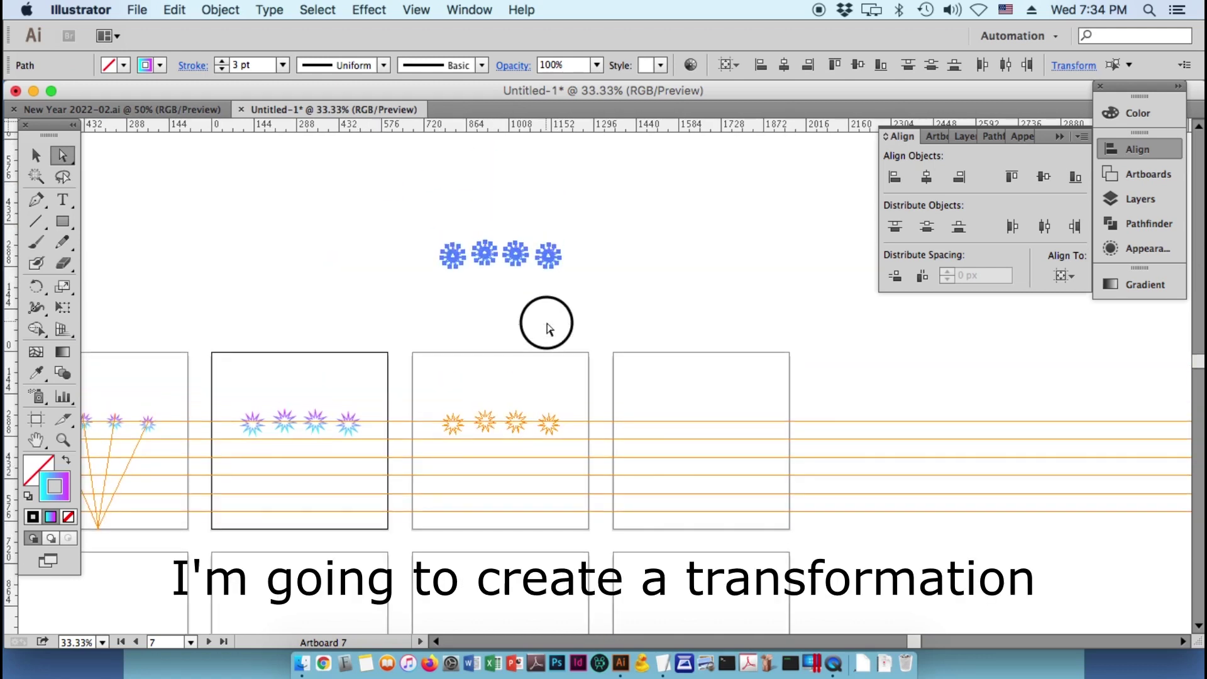
{"action": "left_click_drag", "start_coordinate": [391, 194], "coordinate": [639, 436]}
- Paste the outlined 2022 lettering and place it below the bursts
{"action": "left_click", "coordinate": [751, 356]}
{"action": "key", "text": "ctrl+v"}
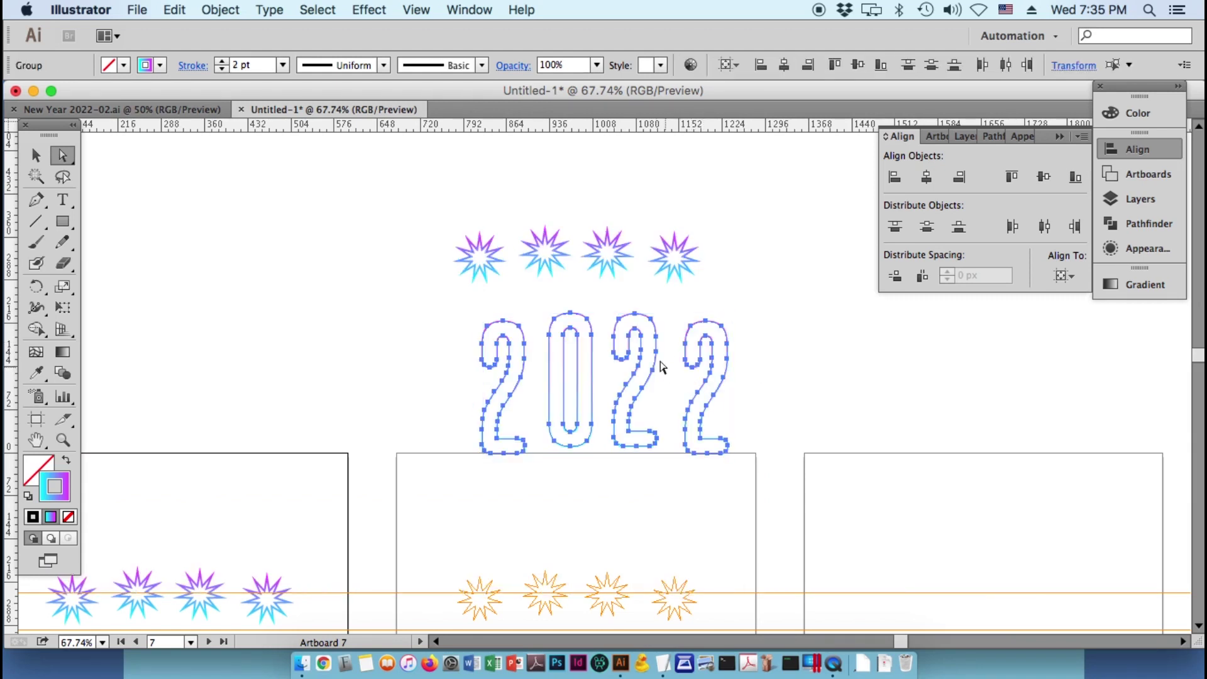
{"action": "mouse_move", "coordinate": [658, 351]}
{"action": "left_mouse_down"}
{"action": "mouse_move", "coordinate": [635, 323]}
{"action": "mouse_move", "coordinate": [634, 407]}
{"action": "left_mouse_up"}
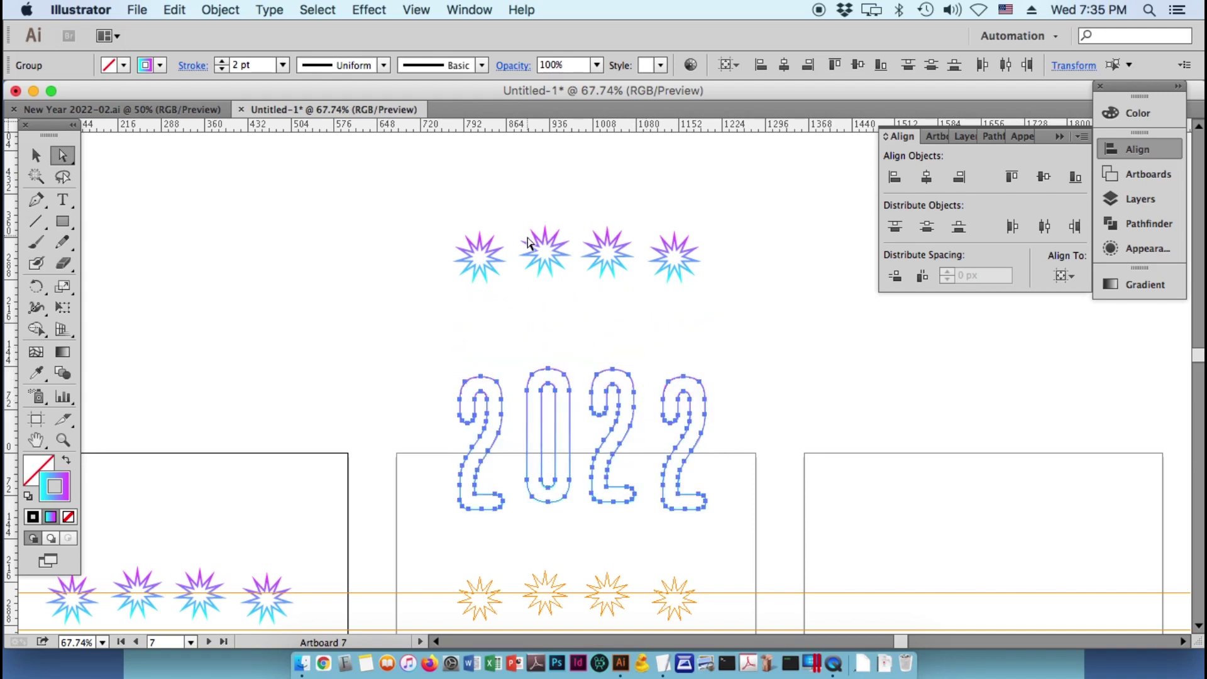
- Scale each of the four top-row bursts to 150% so they match
{"action": "left_click_drag", "start_coordinate": [431, 194], "coordinate": [501, 295]}
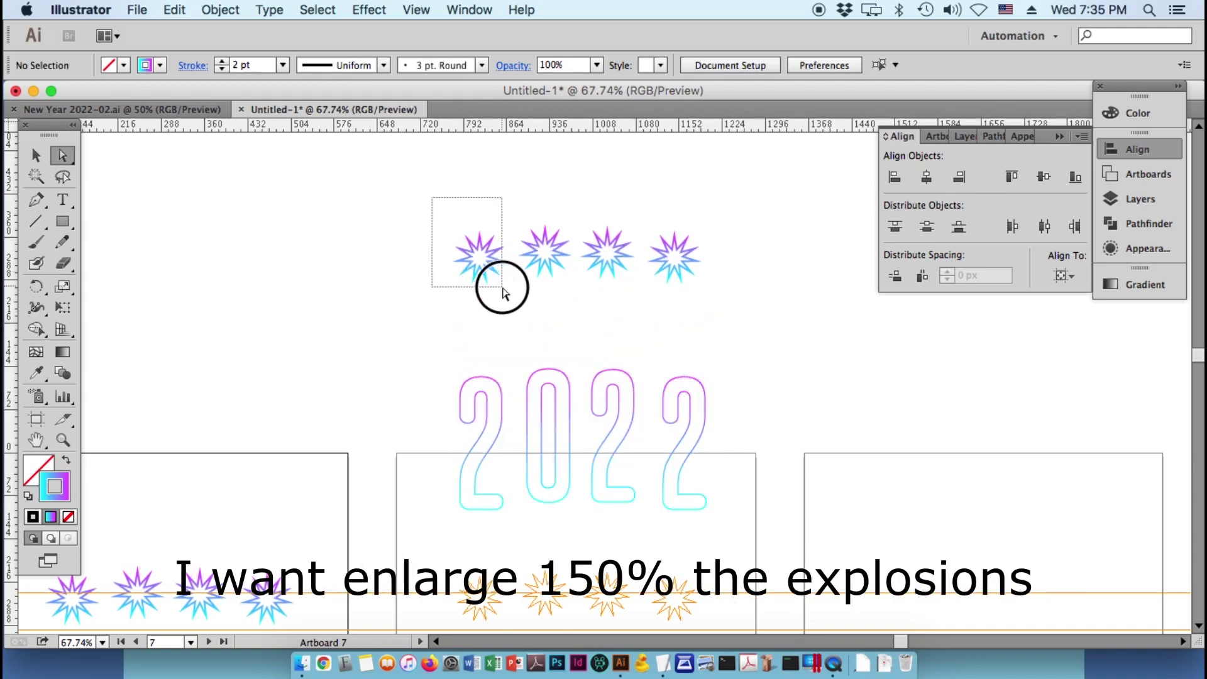
{"action": "key", "text": "s"}
{"action": "key", "text": "Return"}
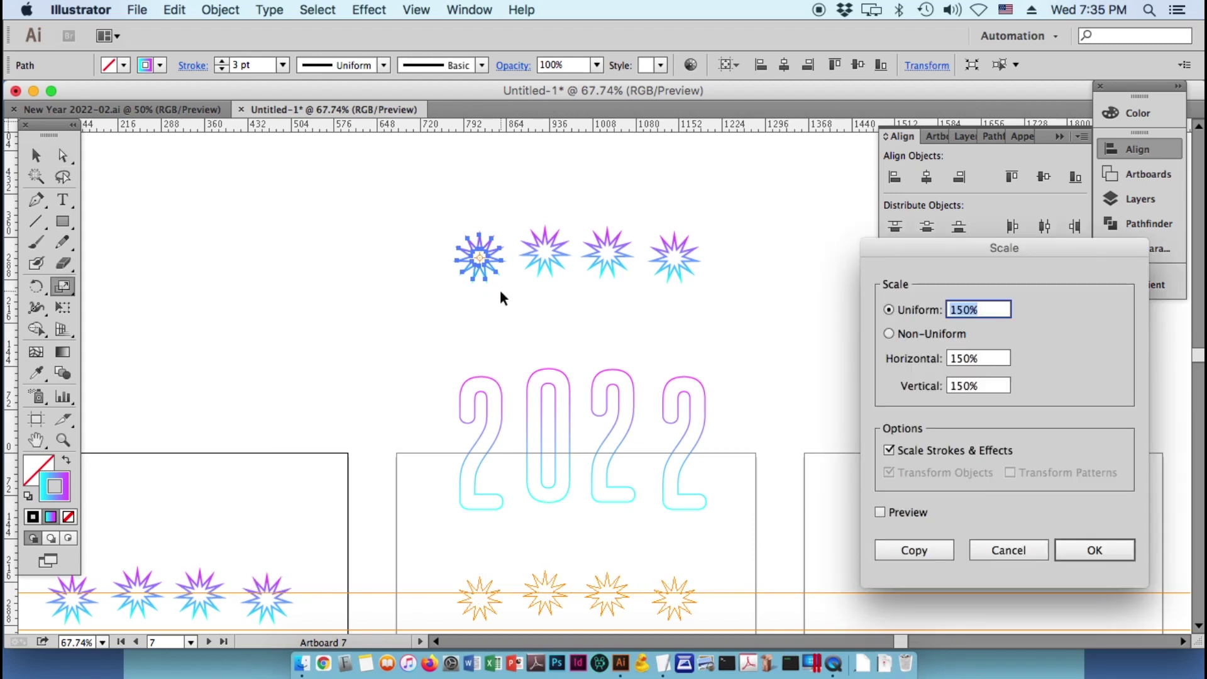
{"action": "key", "text": "Return"}
{"action": "left_click_drag", "start_coordinate": [533, 204], "coordinate": [556, 296]}
{"action": "key", "text": "Return"}
{"action": "key", "text": "Return"}
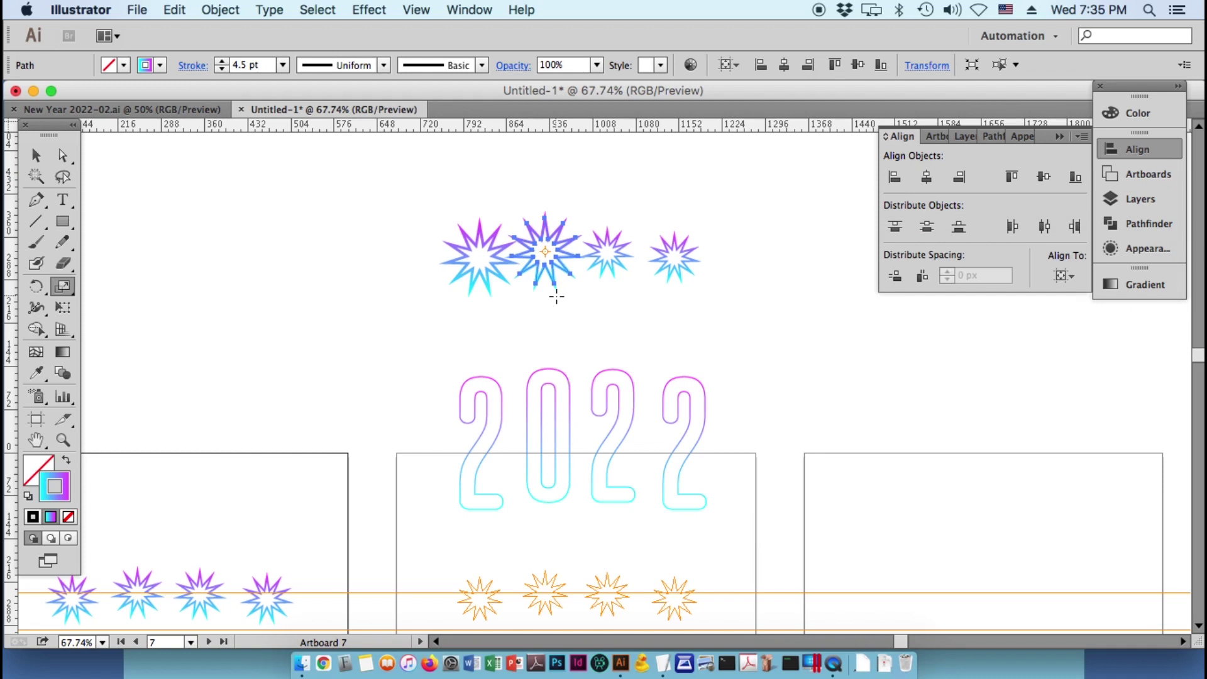
{"action": "left_click_drag", "start_coordinate": [598, 221], "coordinate": [613, 316]}
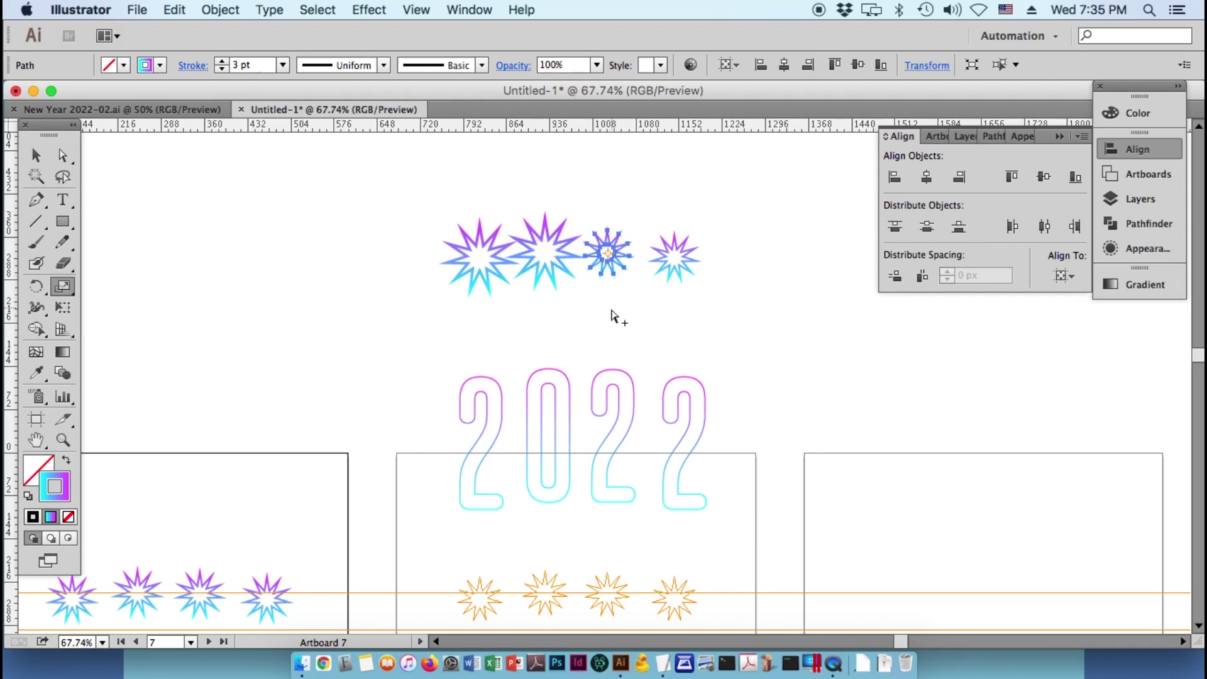
{"action": "key", "text": "Return"}
{"action": "key", "text": "Return"}
{"action": "left_click_drag", "start_coordinate": [680, 218], "coordinate": [688, 321]}
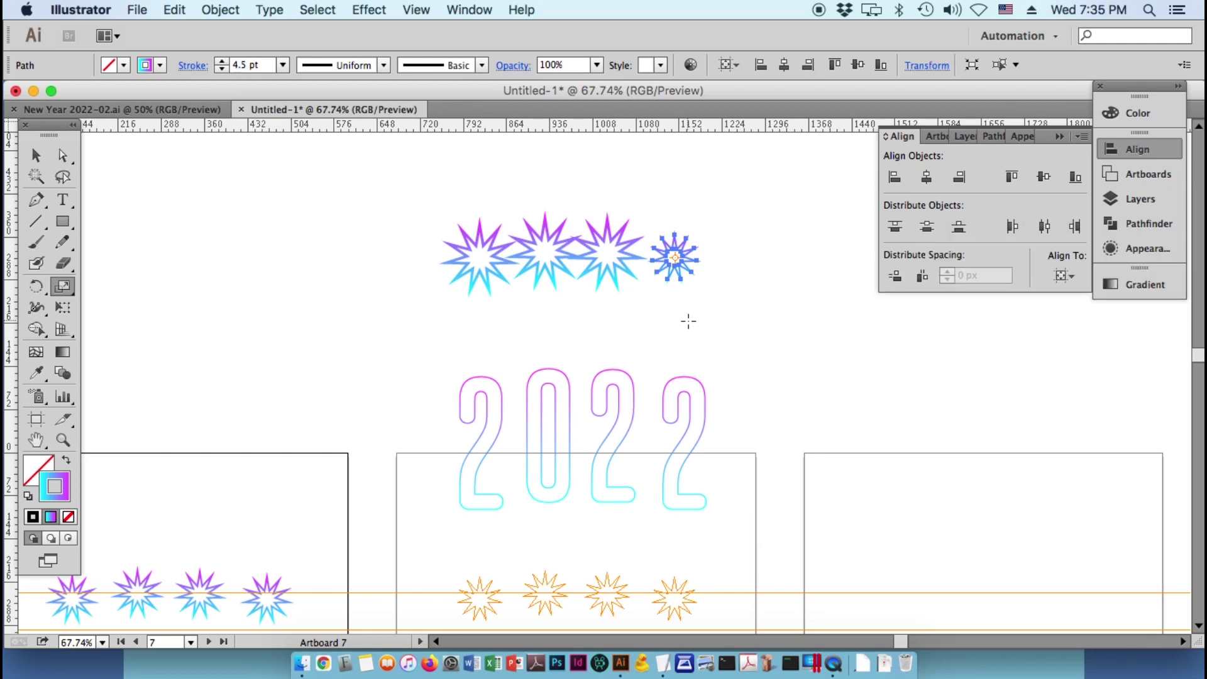
{"action": "key", "text": "Return"}
{"action": "key", "text": "Return"}
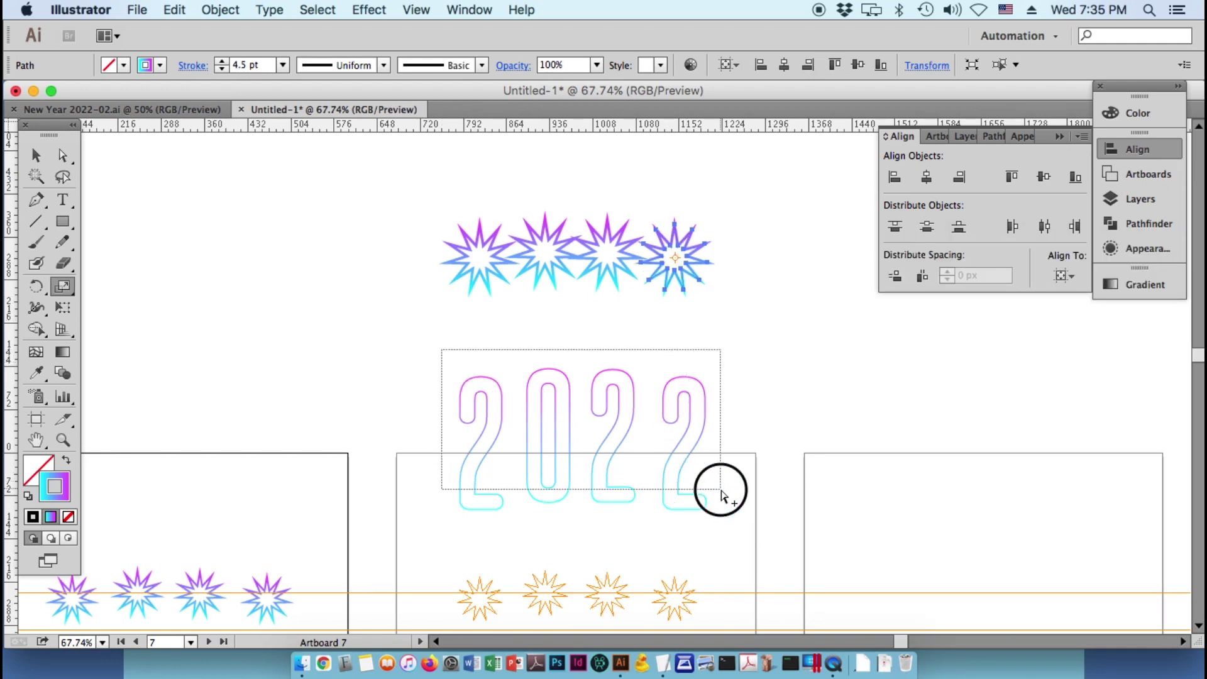
- Move the 2022 outlines lower on the artboard beneath the stars
{"action": "left_click_drag", "start_coordinate": [441, 351], "coordinate": [729, 503]}
{"action": "left_click_drag", "start_coordinate": [706, 420], "coordinate": [704, 242]}
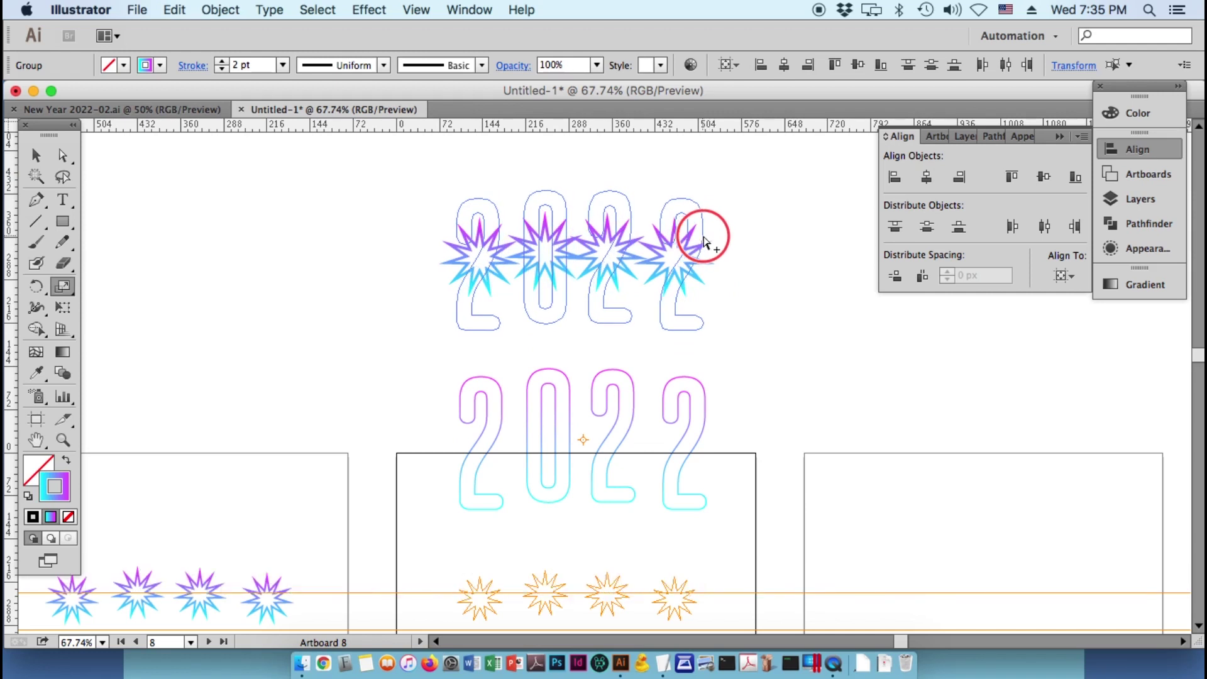
{"action": "left_click_drag", "start_coordinate": [700, 240], "coordinate": [706, 432]}
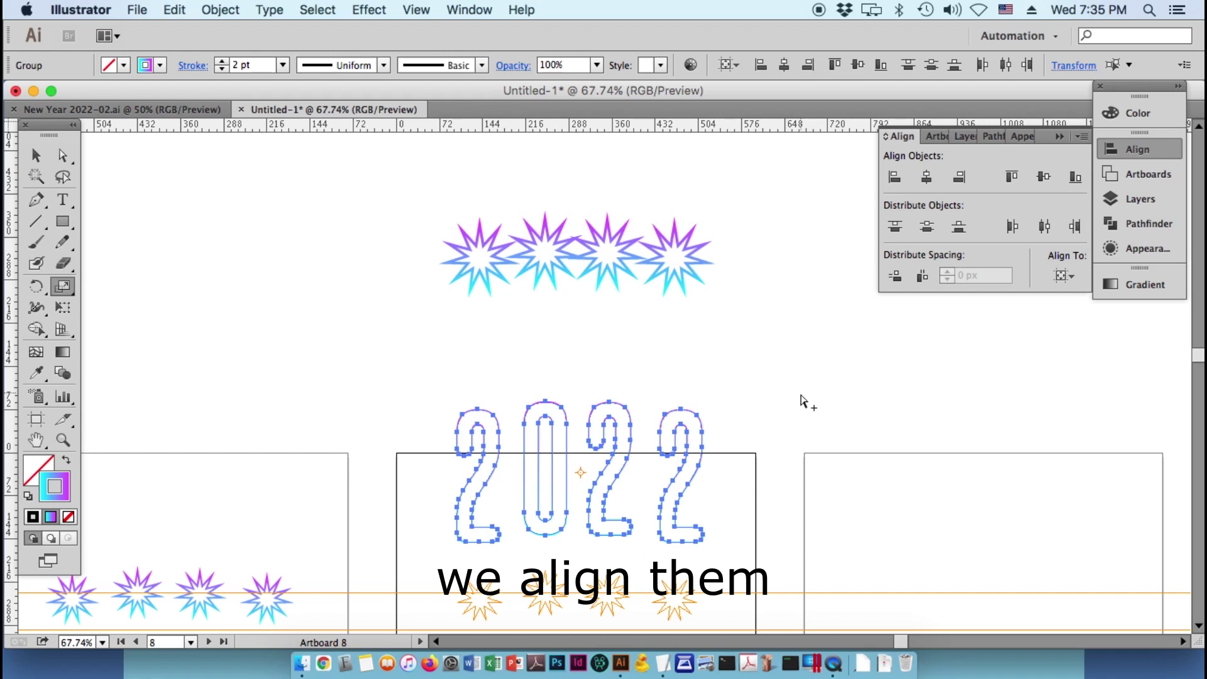
{"action": "left_click", "coordinate": [797, 400]}
- Blend the first top-row star into the first 2 with the Blend tool
{"action": "left_click", "coordinate": [492, 278]}
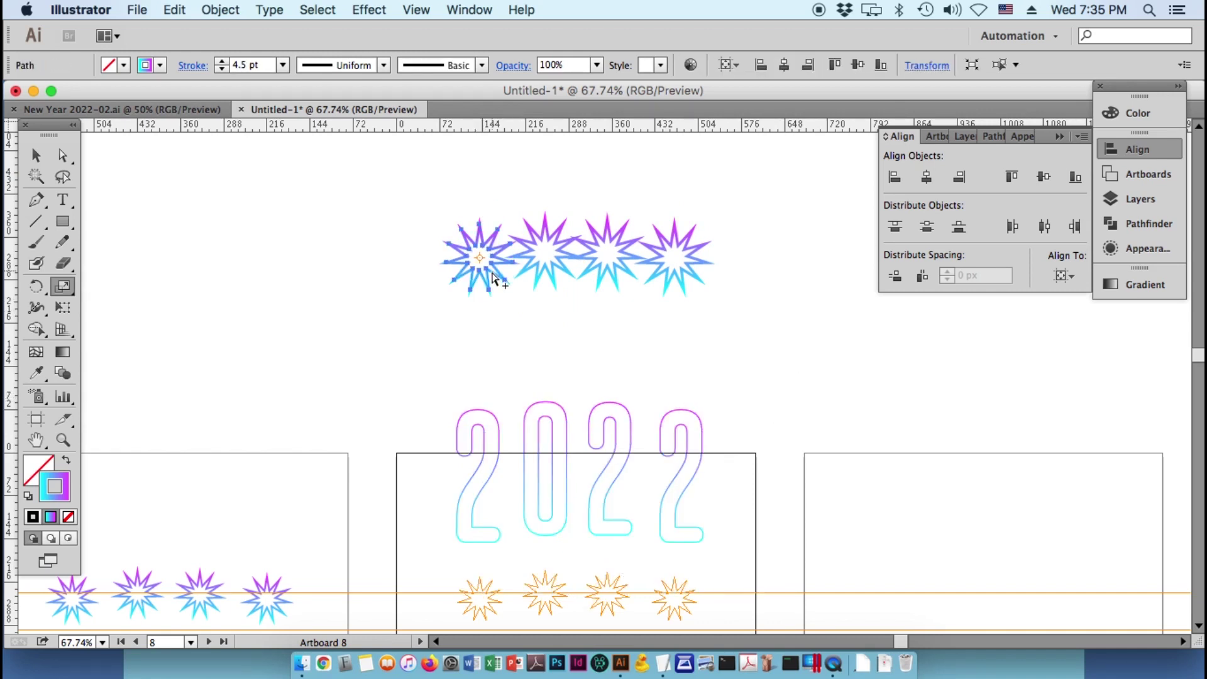
{"action": "left_click", "coordinate": [484, 412], "text": "shift"}
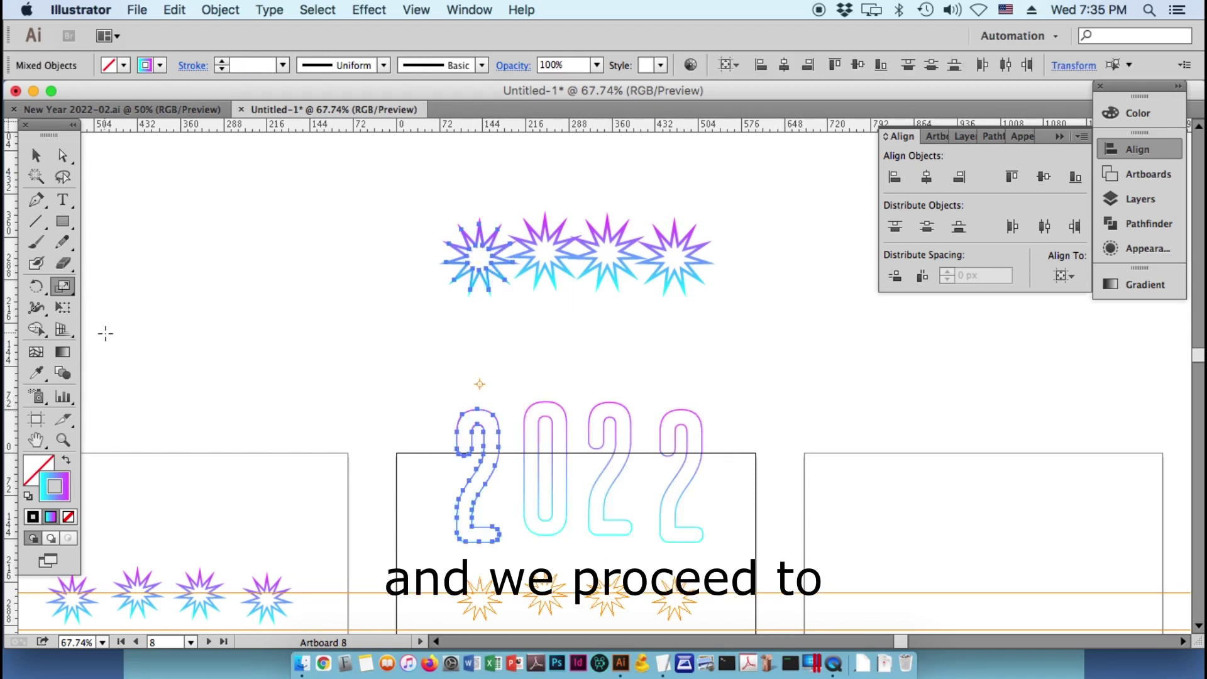
{"action": "left_click", "coordinate": [62, 372]}
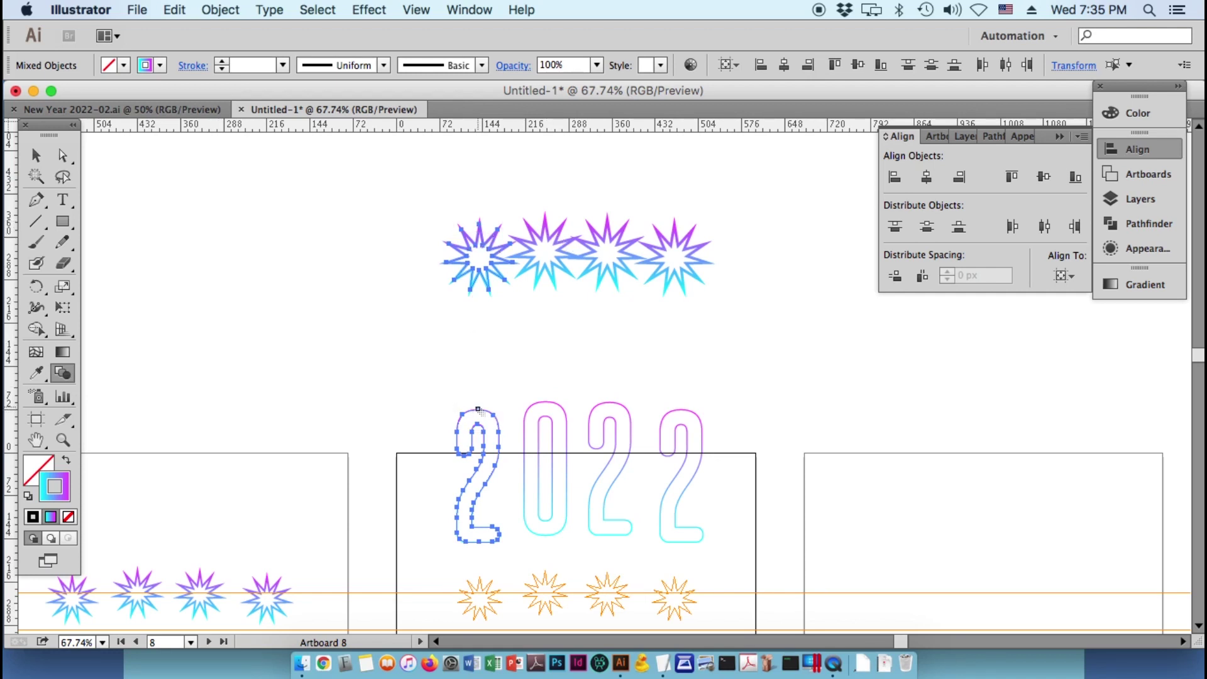
{"action": "left_click", "coordinate": [479, 225]}
- Set the blend spacing to 3 Specified Steps, then blend the second star into the 0
{"action": "double_click", "coordinate": [63, 372]}
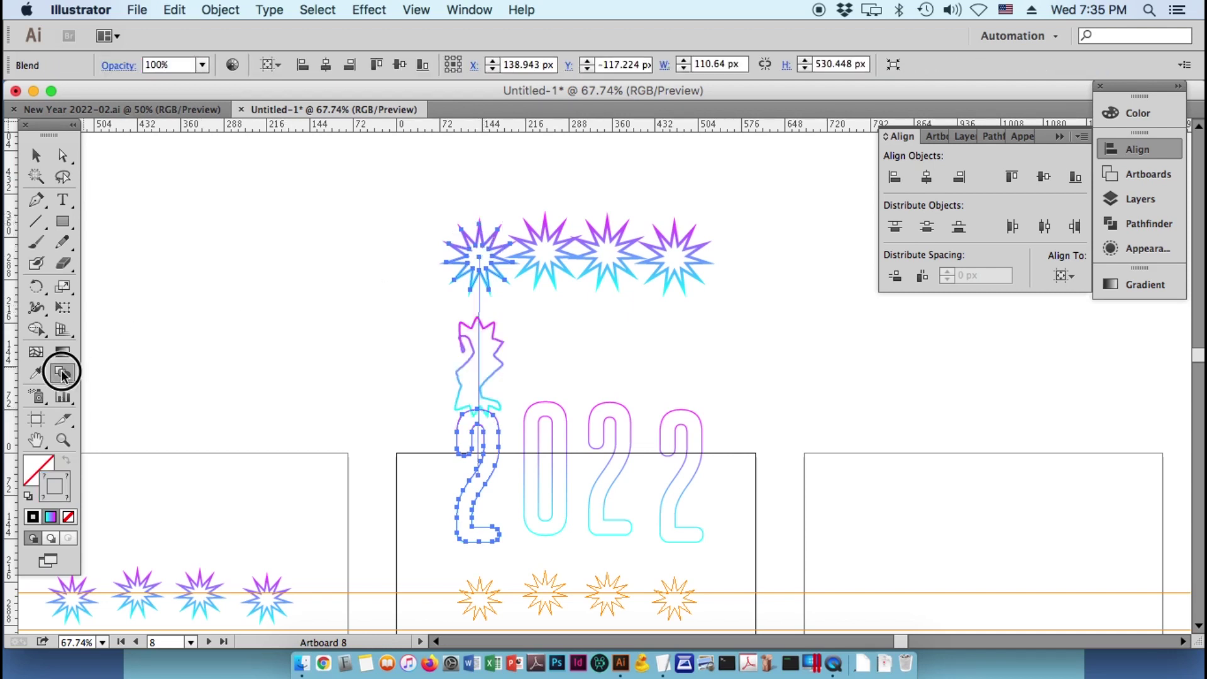
{"action": "left_click", "coordinate": [971, 413]}
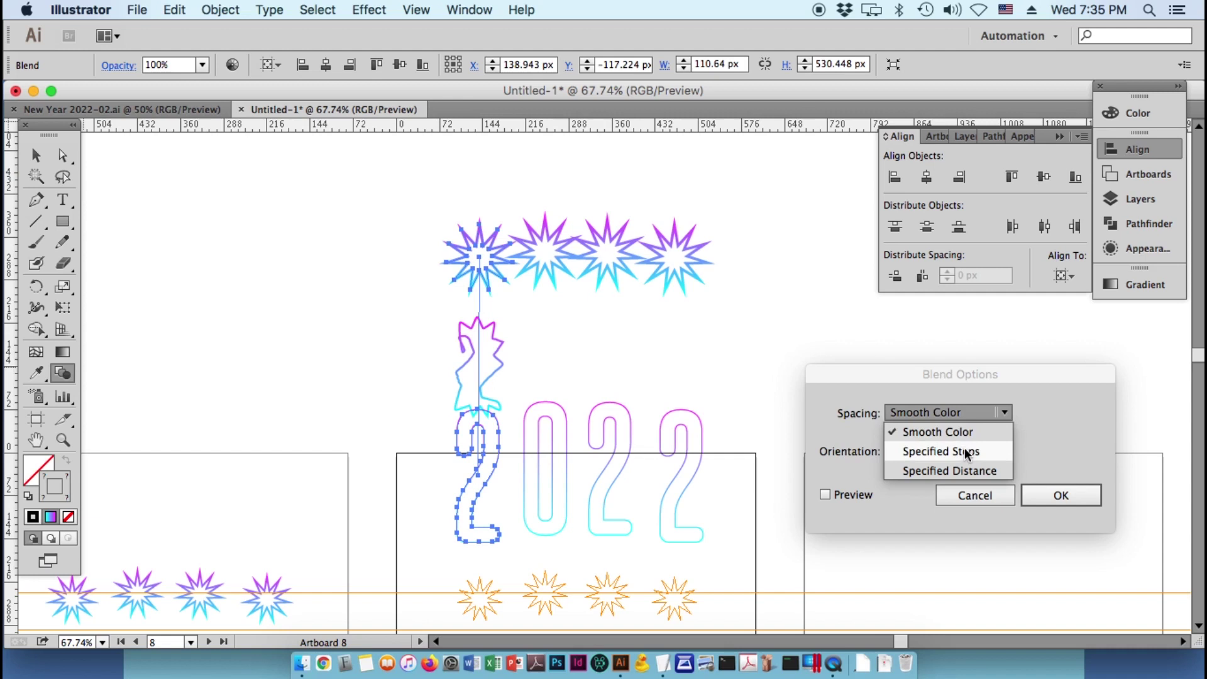
{"action": "left_click", "coordinate": [962, 452]}
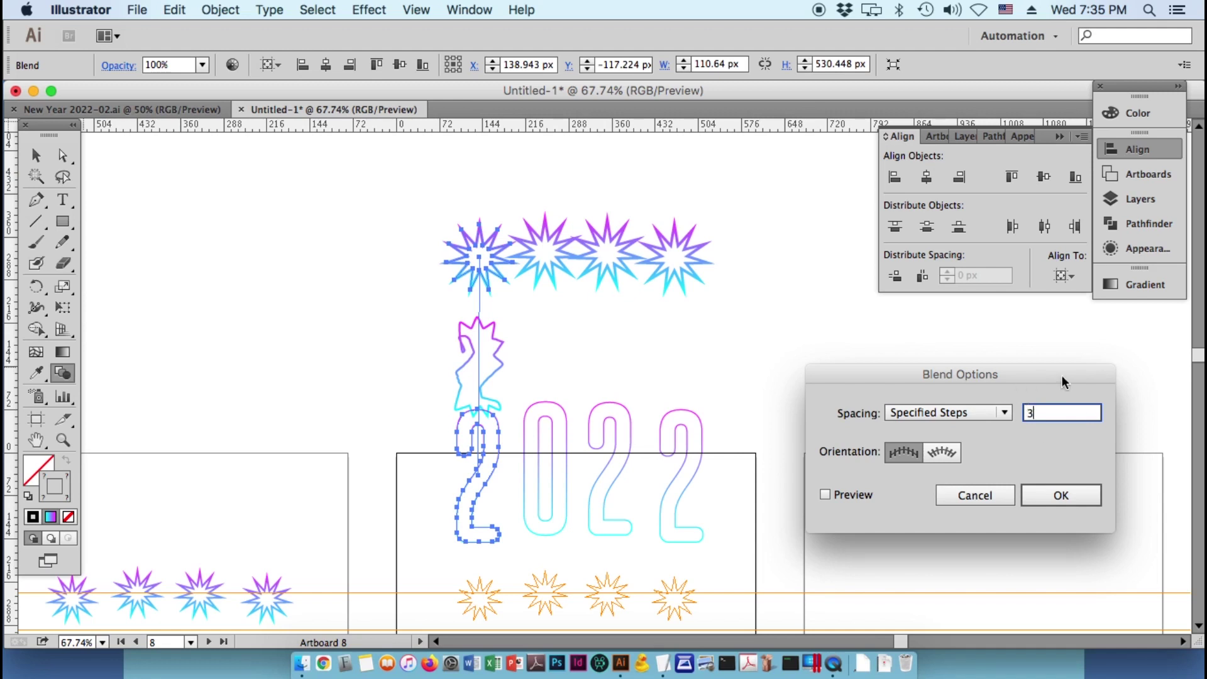
{"action": "left_click", "coordinate": [1062, 495]}
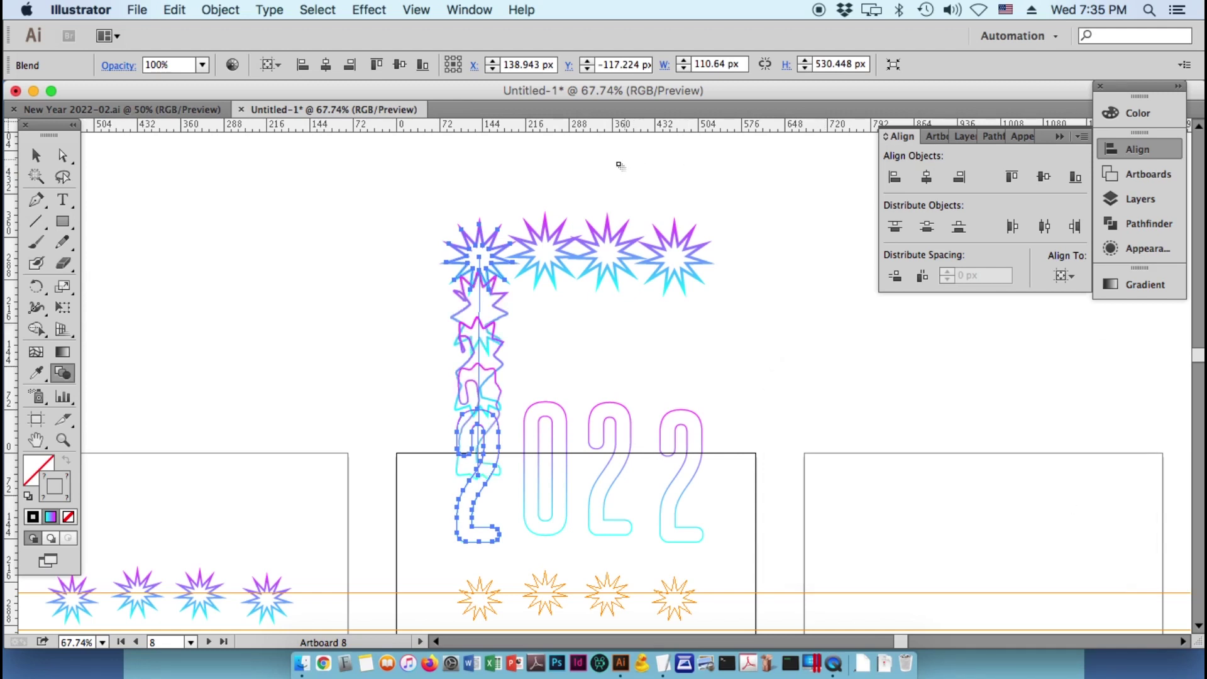
{"action": "left_click", "coordinate": [553, 245]}
{"action": "left_click", "coordinate": [553, 406], "text": "shift"}
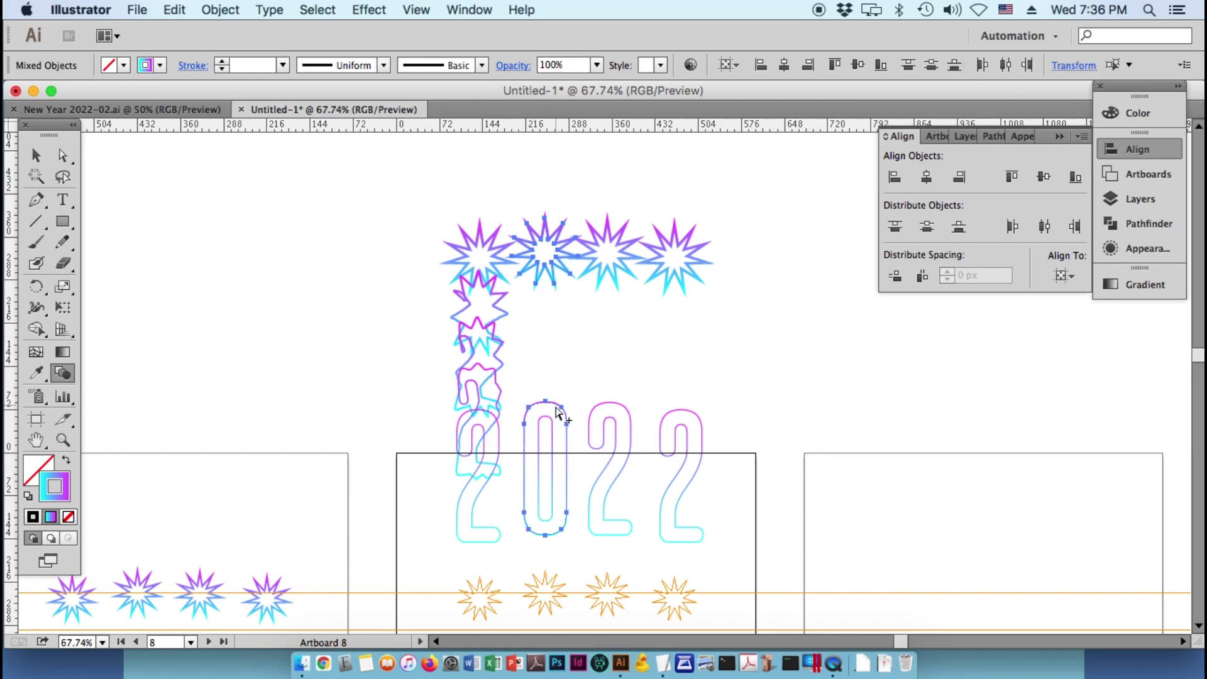
- Blend the second star into the 0 and the third star into the second 2
{"action": "left_click", "coordinate": [545, 220]}
{"action": "left_click", "coordinate": [547, 402]}
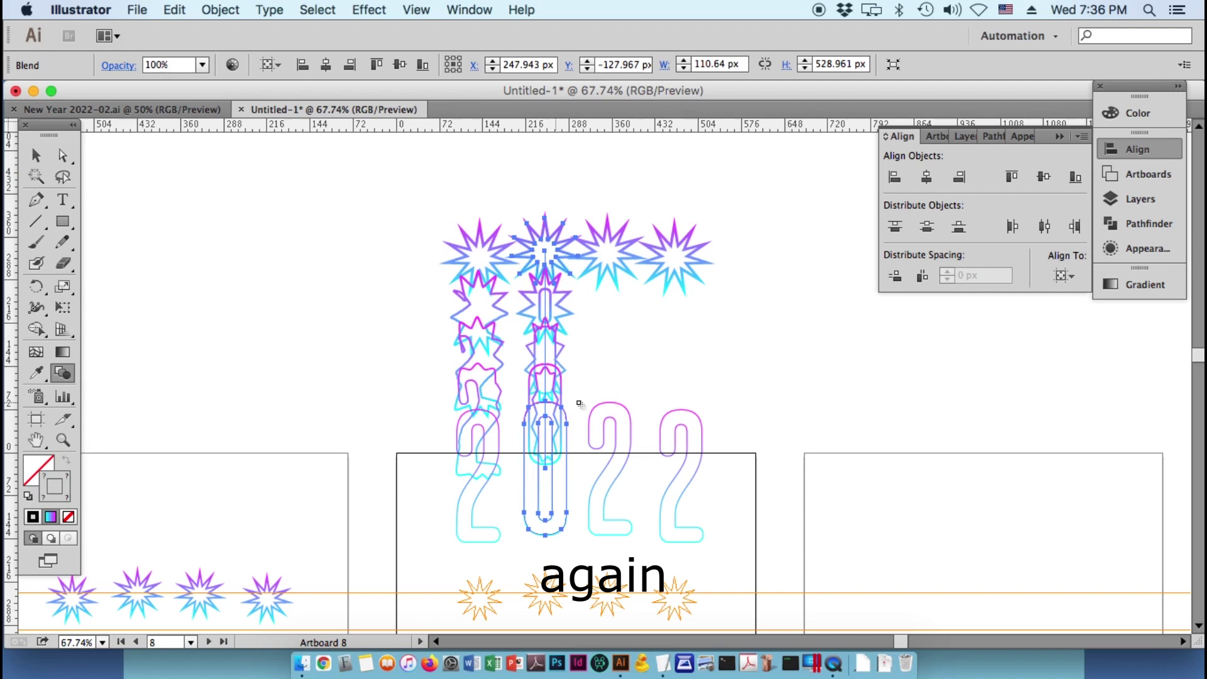
{"action": "left_click", "coordinate": [609, 408]}
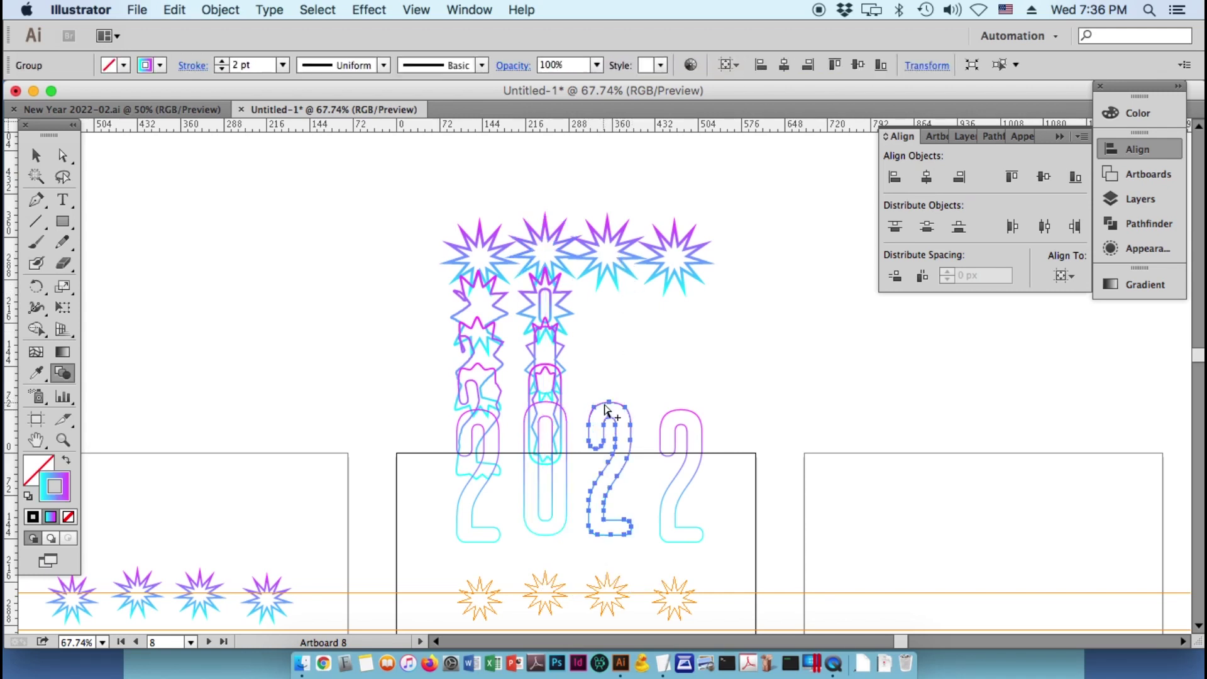
{"action": "left_click", "coordinate": [618, 250]}
{"action": "left_click", "coordinate": [609, 218], "text": "shift"}
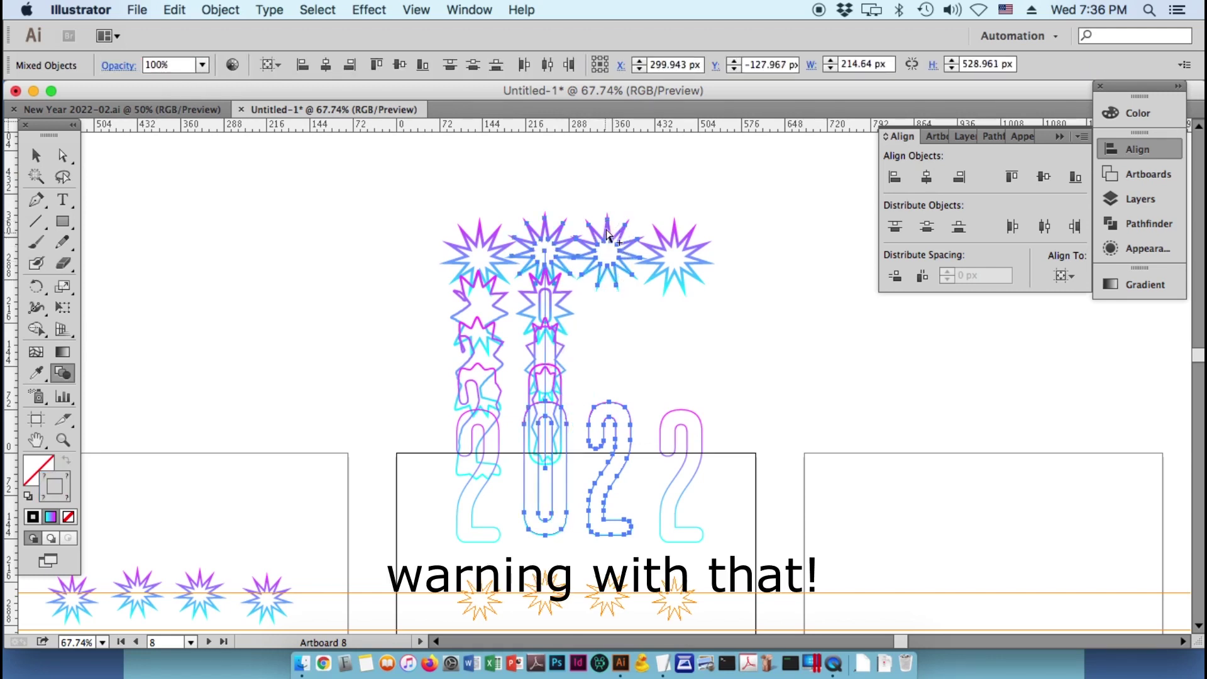
{"action": "left_click", "coordinate": [608, 233]}
{"action": "left_click", "coordinate": [609, 228]}
{"action": "left_click", "coordinate": [622, 405], "text": "shift"}
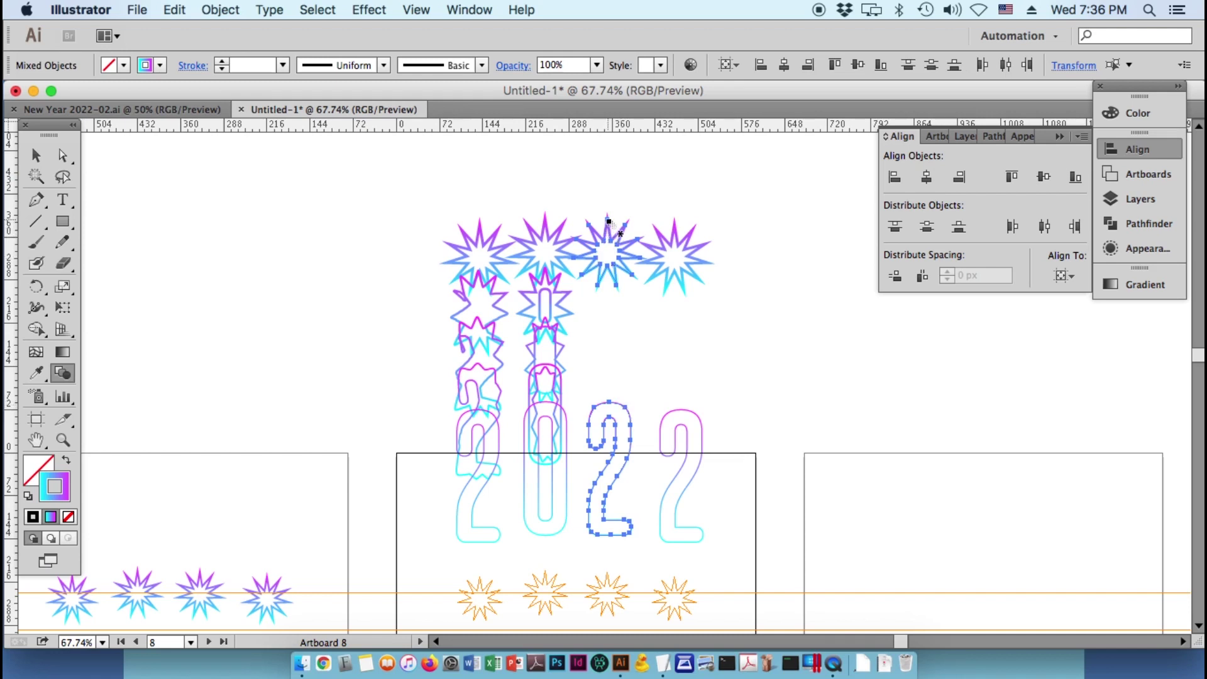
{"action": "left_click", "coordinate": [611, 404]}
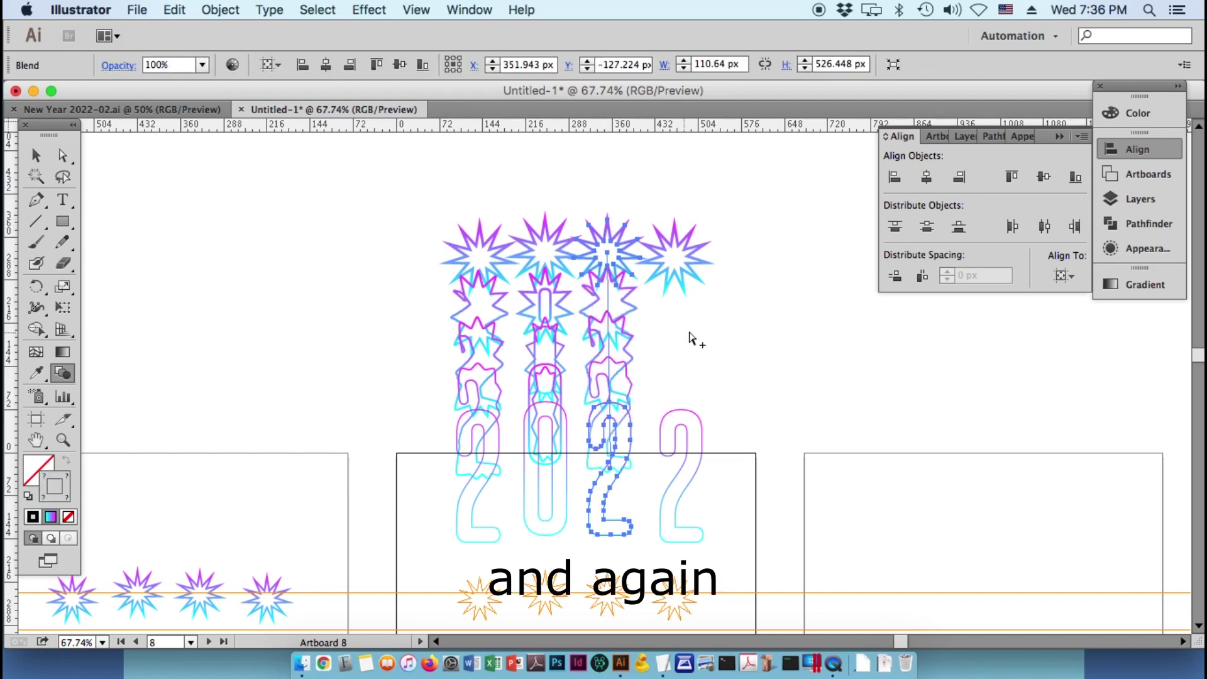
- Blend the fourth star into the last 2, then select all four blend columns
{"action": "left_click_drag", "start_coordinate": [723, 220], "coordinate": [681, 423]}
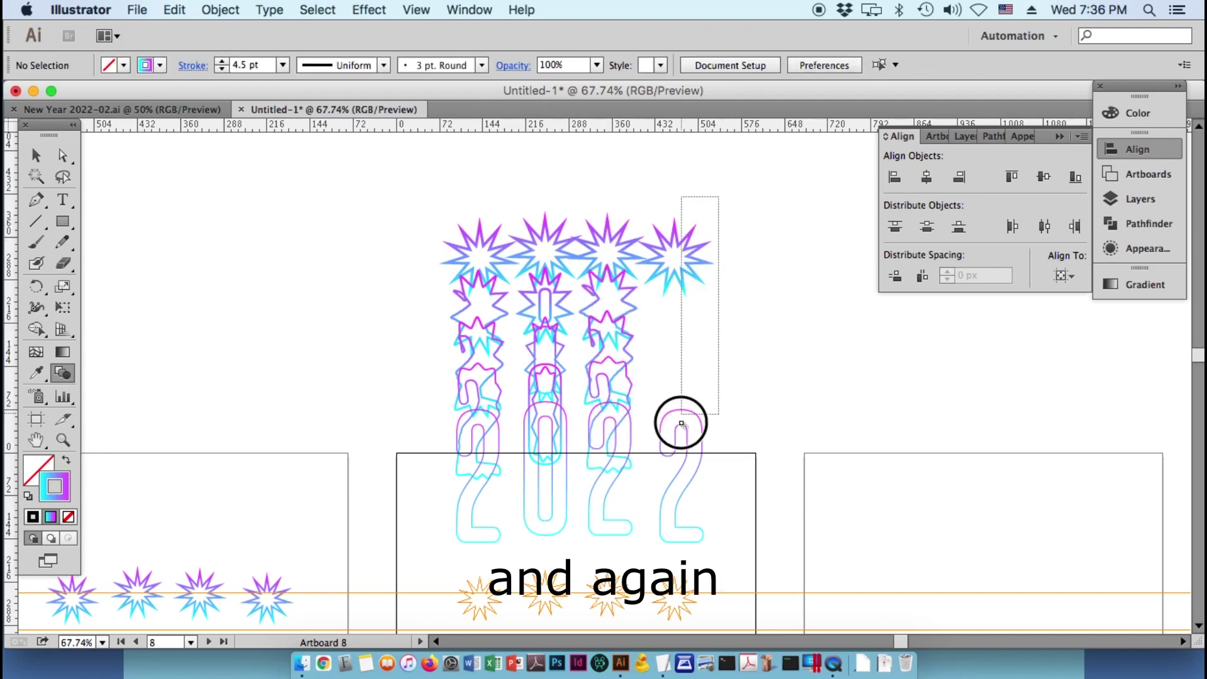
{"action": "left_click", "coordinate": [677, 230]}
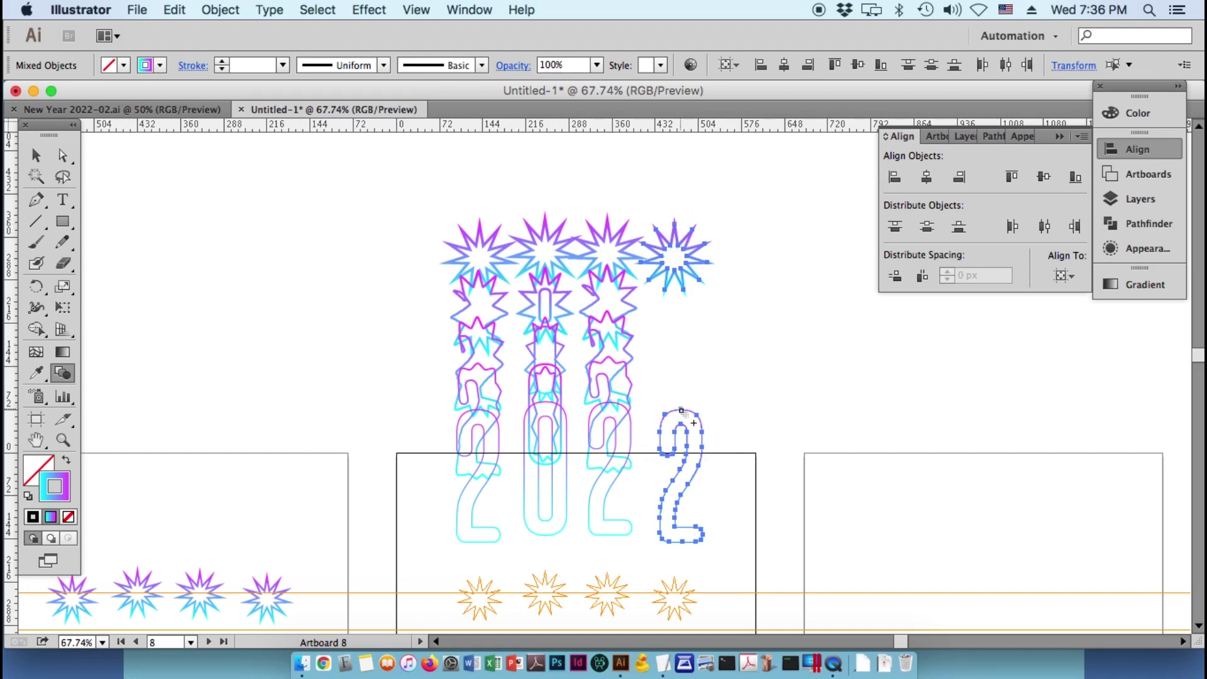
{"action": "left_click", "coordinate": [682, 411]}
{"action": "left_click_drag", "start_coordinate": [724, 226], "coordinate": [688, 403]}
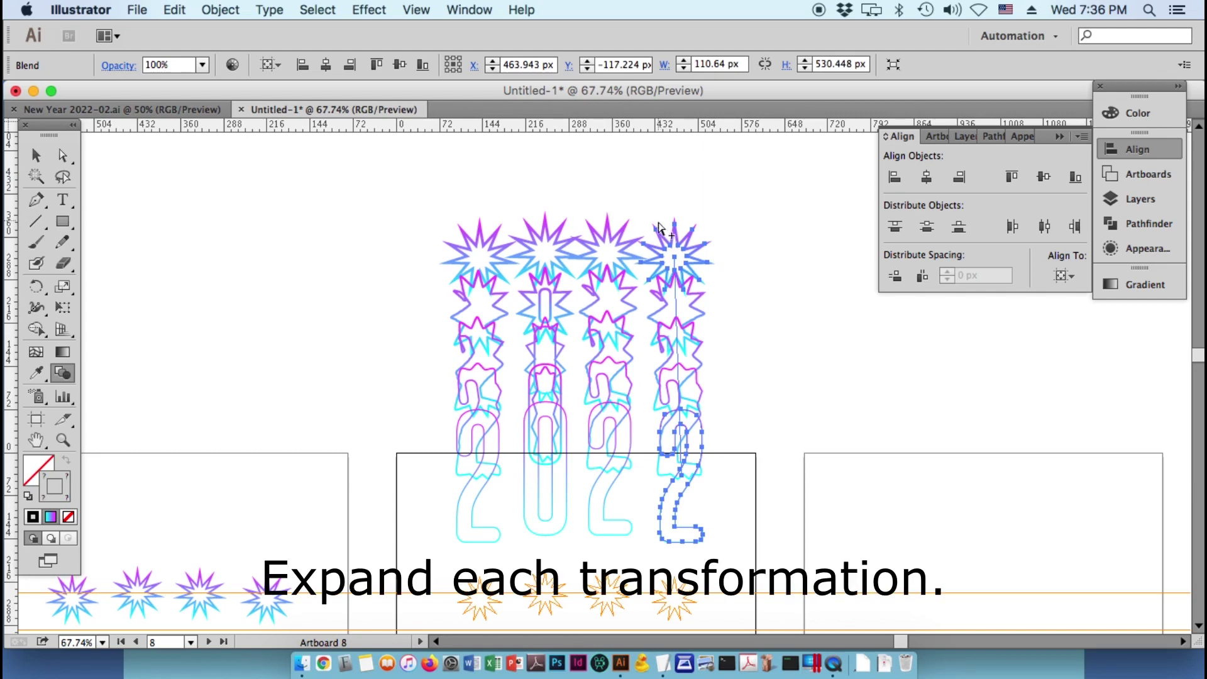
{"action": "left_click_drag", "start_coordinate": [614, 204], "coordinate": [605, 402]}
{"action": "left_click_drag", "start_coordinate": [538, 207], "coordinate": [532, 401]}
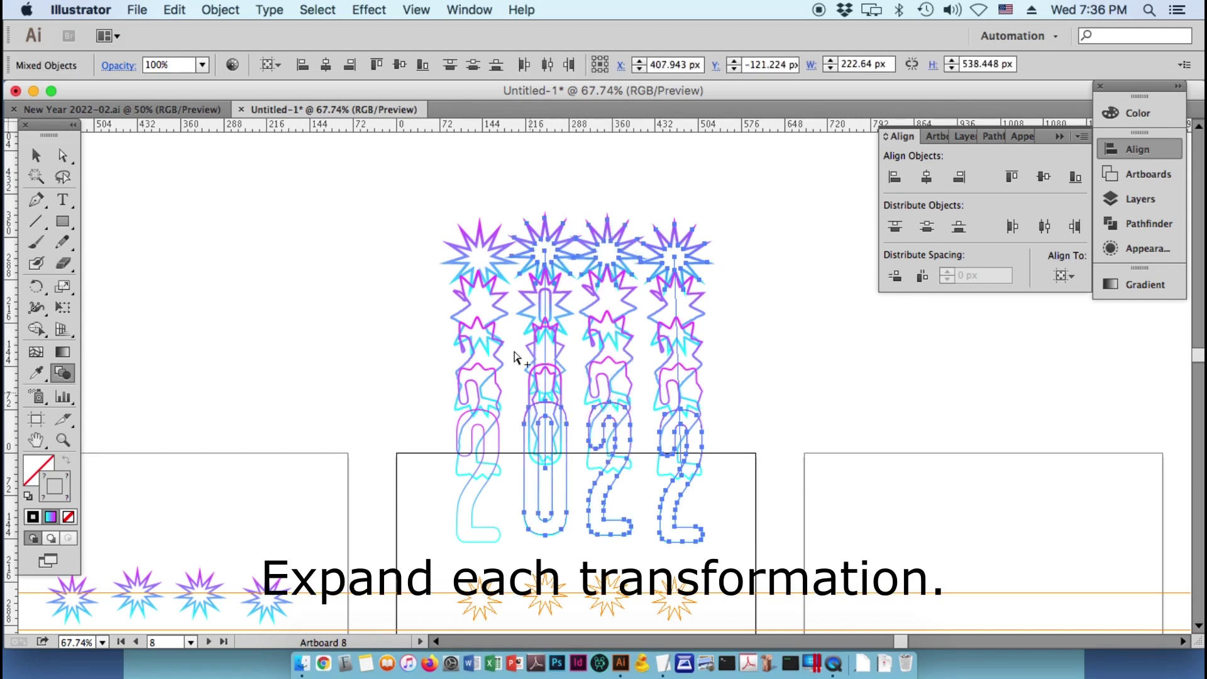
{"action": "left_click_drag", "start_coordinate": [479, 157], "coordinate": [480, 242]}
- Expand the selected blends and then the third blend column into paths
{"action": "left_click", "coordinate": [220, 10]}
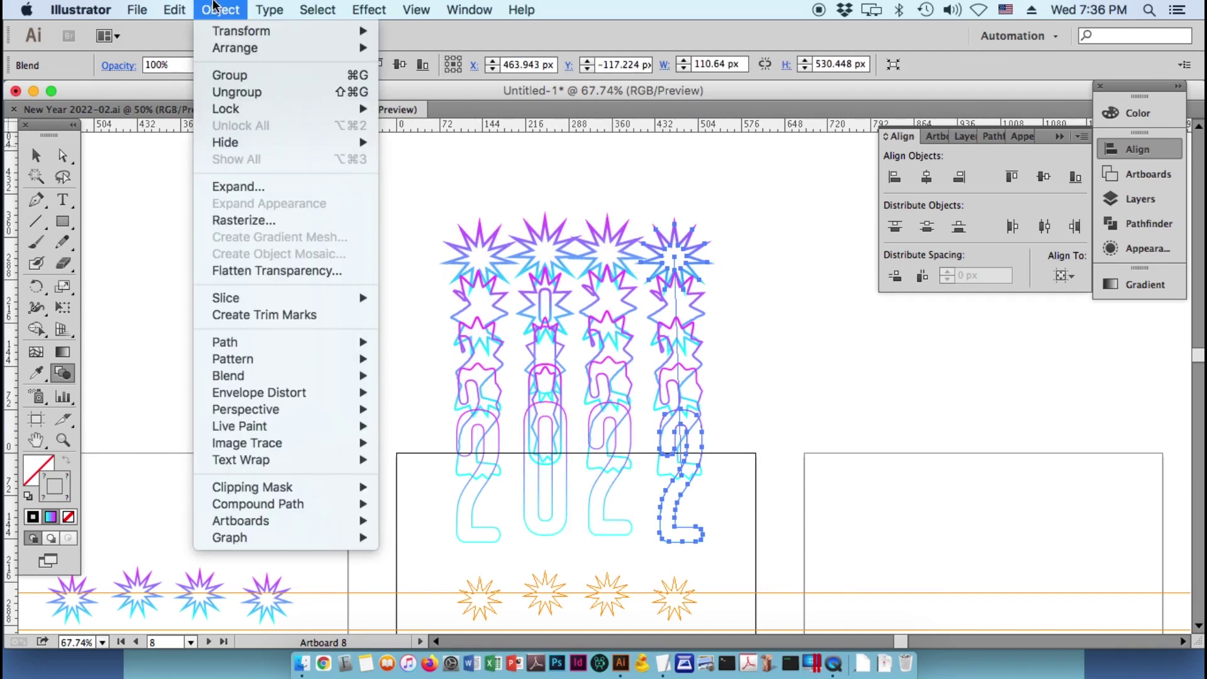
{"action": "left_click", "coordinate": [235, 183]}
{"action": "left_click", "coordinate": [654, 428]}
{"action": "left_click", "coordinate": [610, 189]}
{"action": "left_click", "coordinate": [613, 226]}
{"action": "left_click", "coordinate": [220, 10]}
{"action": "left_click", "coordinate": [239, 181]}
{"action": "left_click", "coordinate": [655, 427]}
{"action": "left_click", "coordinate": [536, 270]}
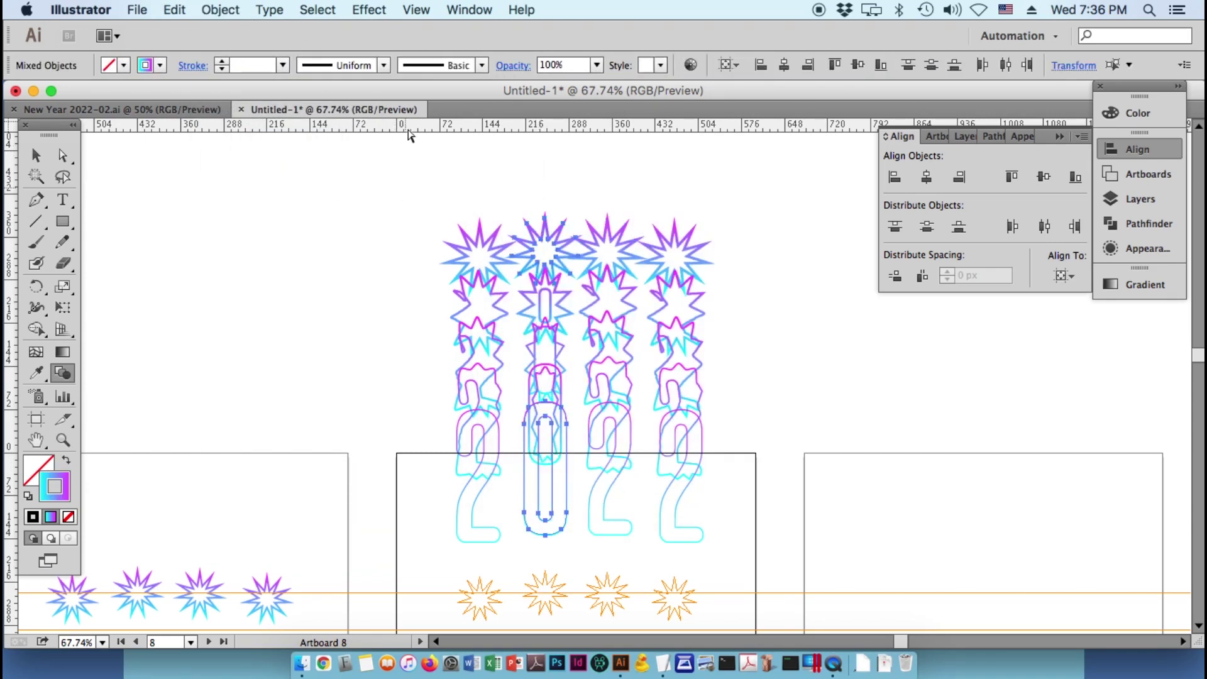
- Expand the second and first blend columns, then deselect and zoom out
{"action": "left_click", "coordinate": [220, 10]}
{"action": "left_click", "coordinate": [236, 184]}
{"action": "key", "text": "Return"}
{"action": "left_click", "coordinate": [479, 463]}
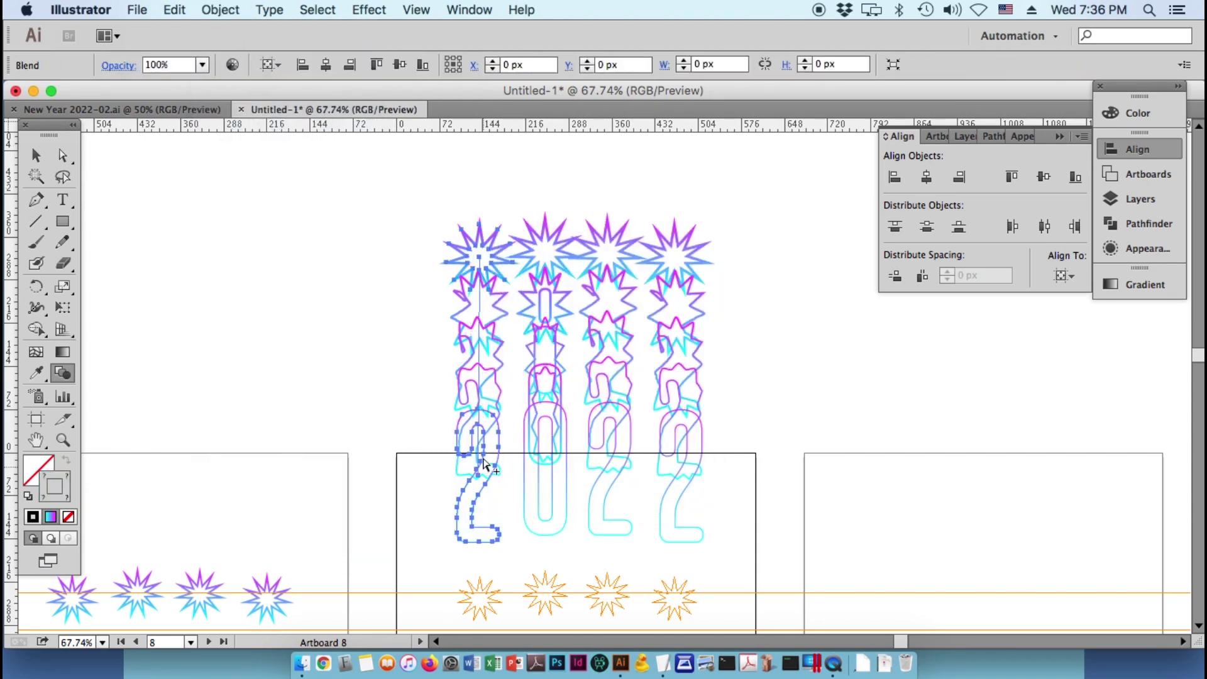
{"action": "left_click", "coordinate": [220, 9]}
{"action": "left_click", "coordinate": [236, 183]}
{"action": "key", "text": "Return"}
{"action": "left_click", "coordinate": [401, 210]}
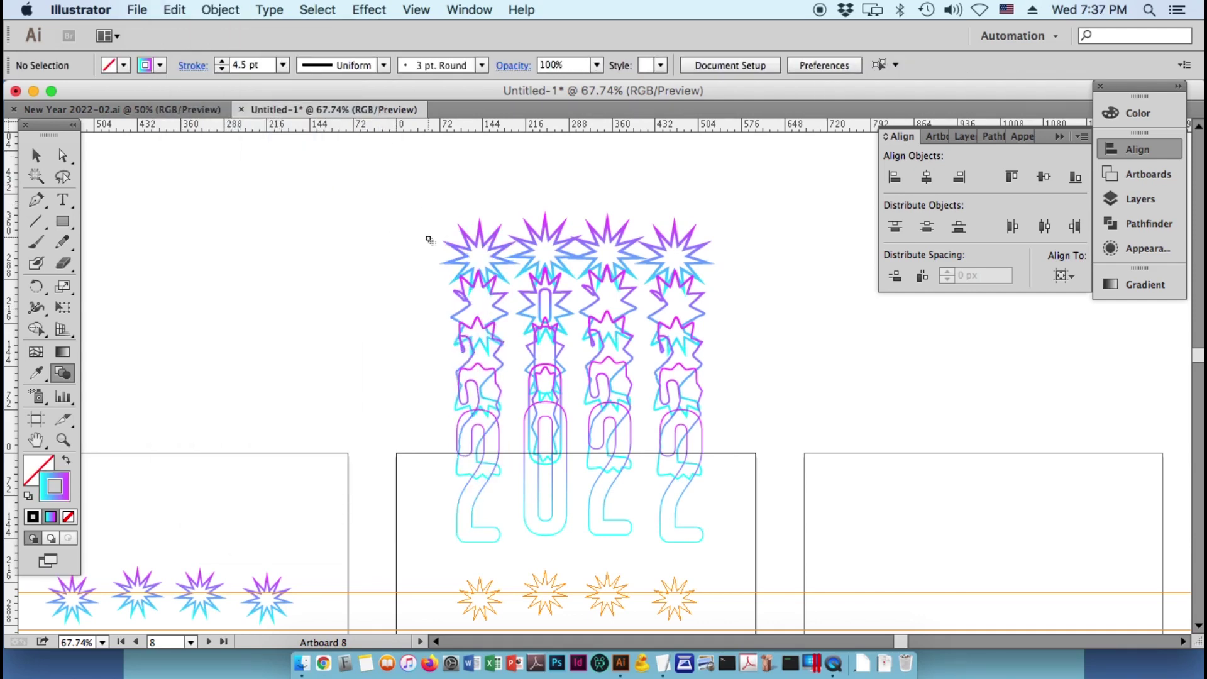
{"action": "key", "text": "ctrl+minus"}
{"action": "left_click_drag", "start_coordinate": [661, 370], "coordinate": [656, 302]}
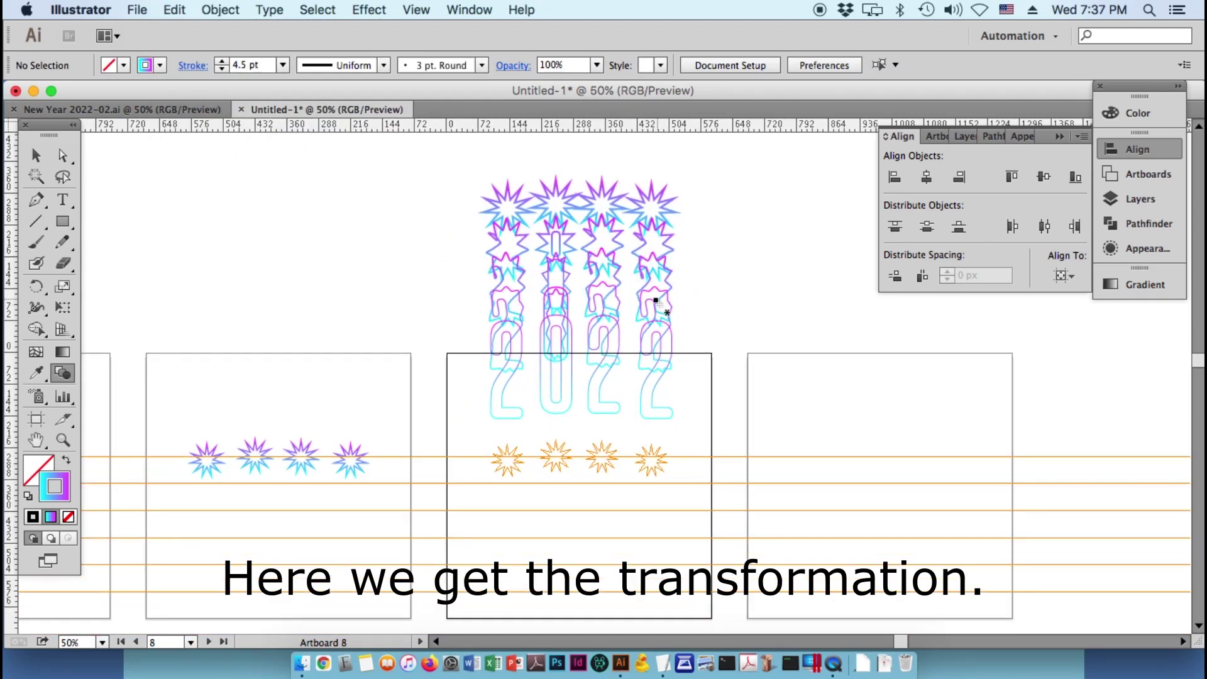
- Remove the four large top stars from the blend columns and select the relocated star group
{"action": "left_click", "coordinate": [519, 200]}
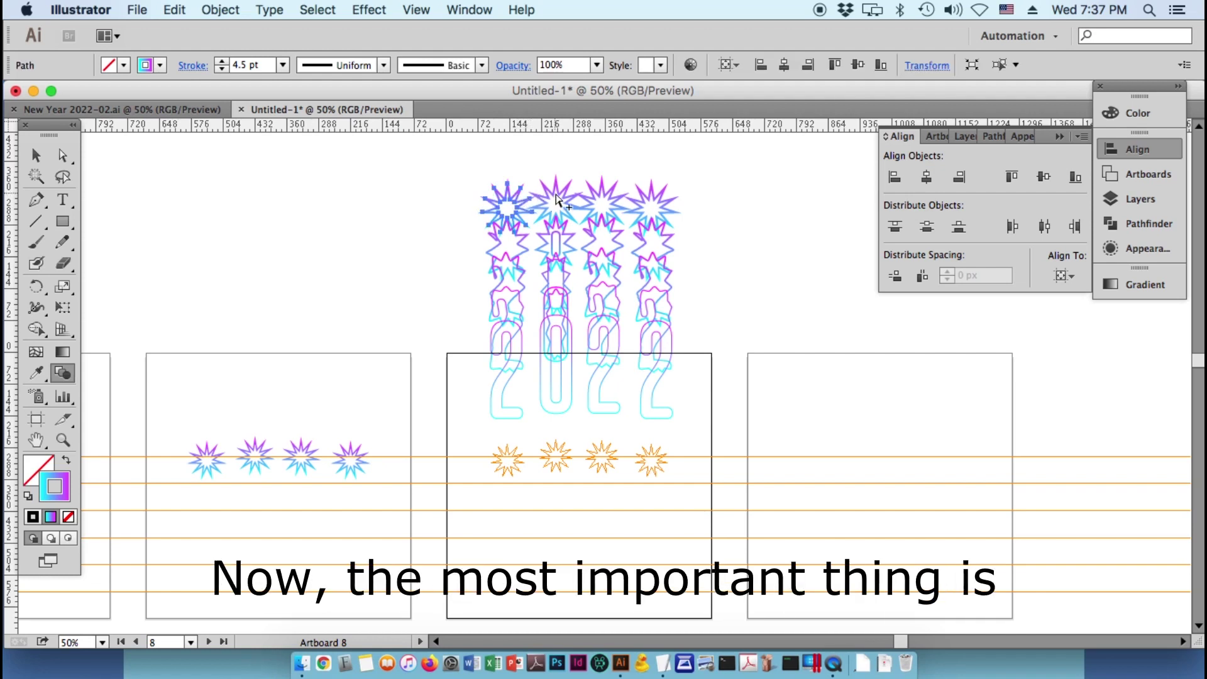
{"action": "left_click", "coordinate": [556, 199]}
{"action": "left_click", "coordinate": [602, 199]}
{"action": "left_click", "coordinate": [652, 199], "text": "shift"}
{"action": "key", "text": "Delete"}
{"action": "mouse_move", "coordinate": [473, 199]}
{"action": "left_mouse_down"}
{"action": "mouse_move", "coordinate": [692, 258]}
{"action": "mouse_move", "coordinate": [670, 444]}
{"action": "left_mouse_up"}
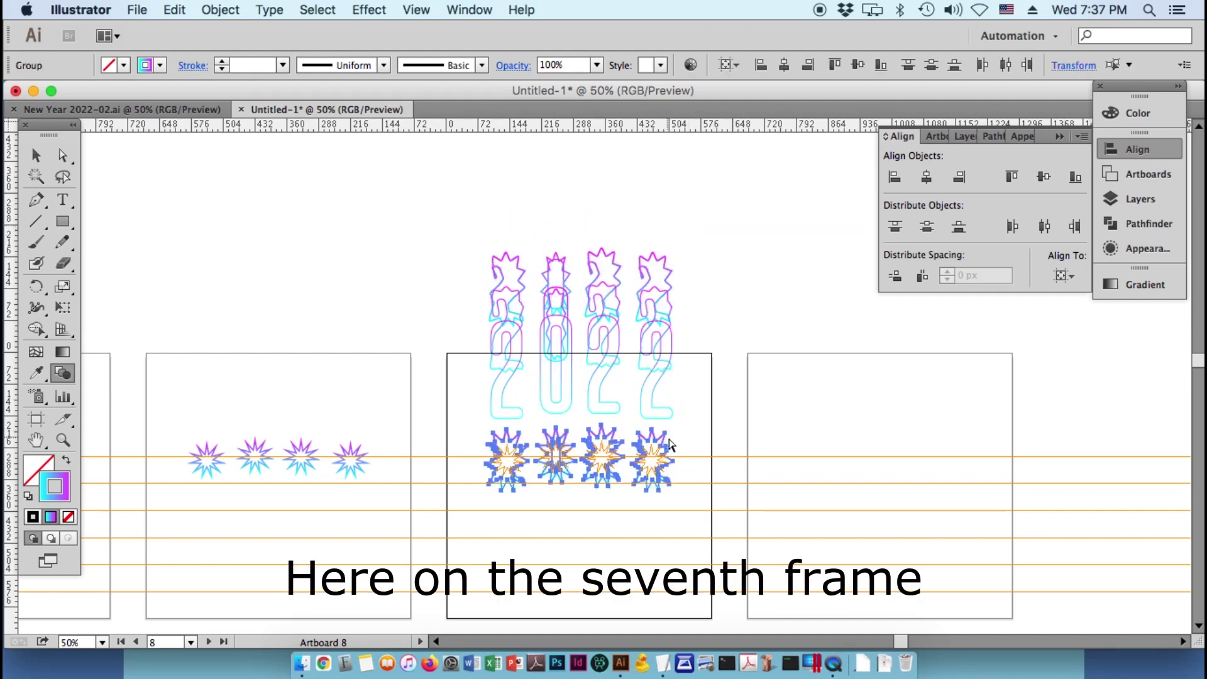
{"action": "left_click", "coordinate": [722, 299]}
{"action": "key", "text": "super+minus"}
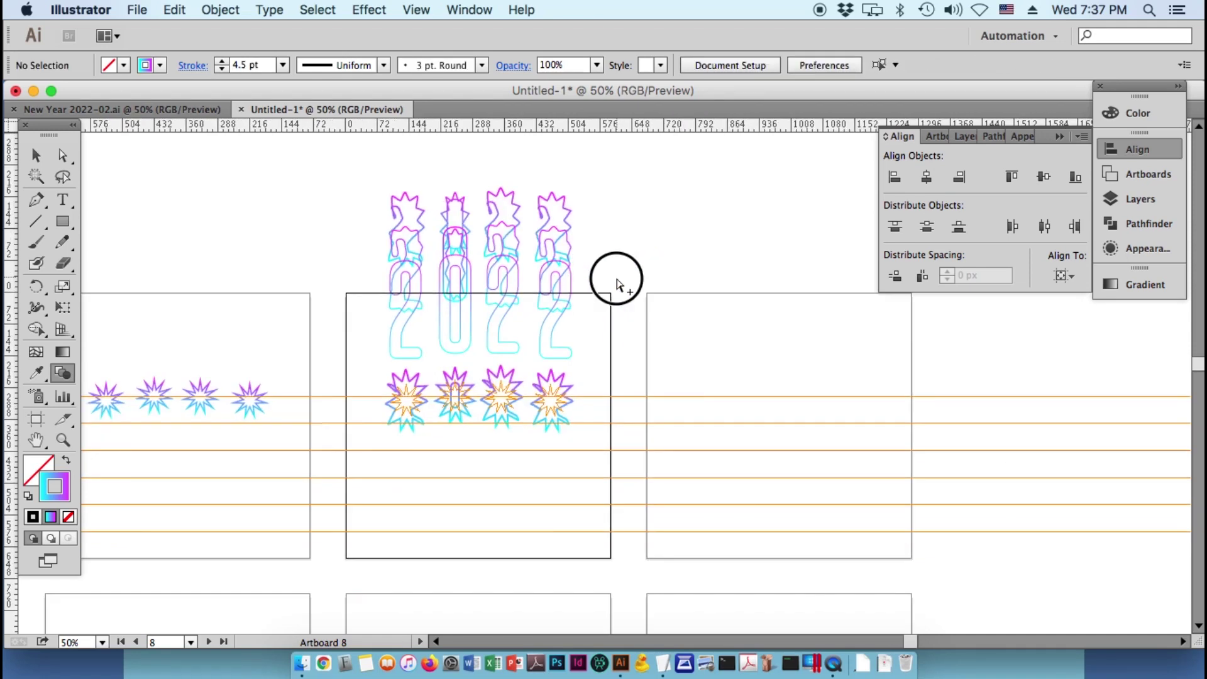
- Move the star group 680 px horizontally, 0 vertically, onto the next artboard
{"action": "left_click", "coordinate": [679, 402]}
{"action": "key", "text": "Return"}
{"action": "type", "text": "680"}
{"action": "key", "text": "Tab"}
{"action": "type", "text": "0"}
{"action": "key", "text": "Tab"}
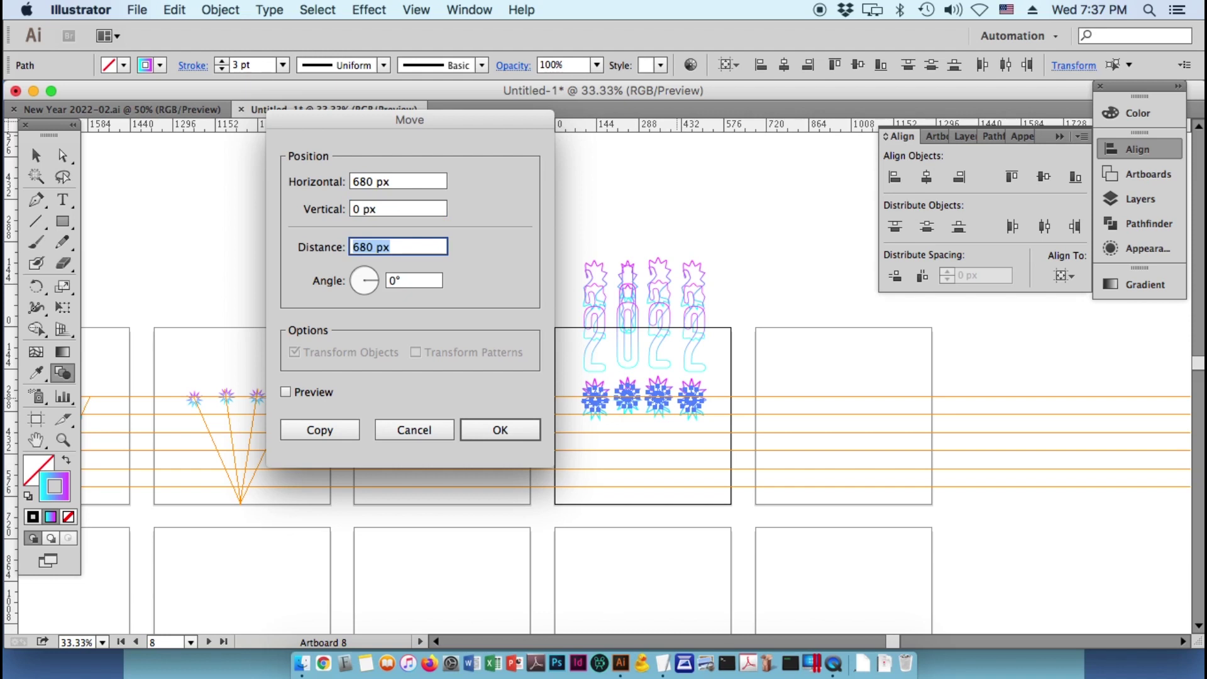
{"action": "left_click", "coordinate": [506, 422]}
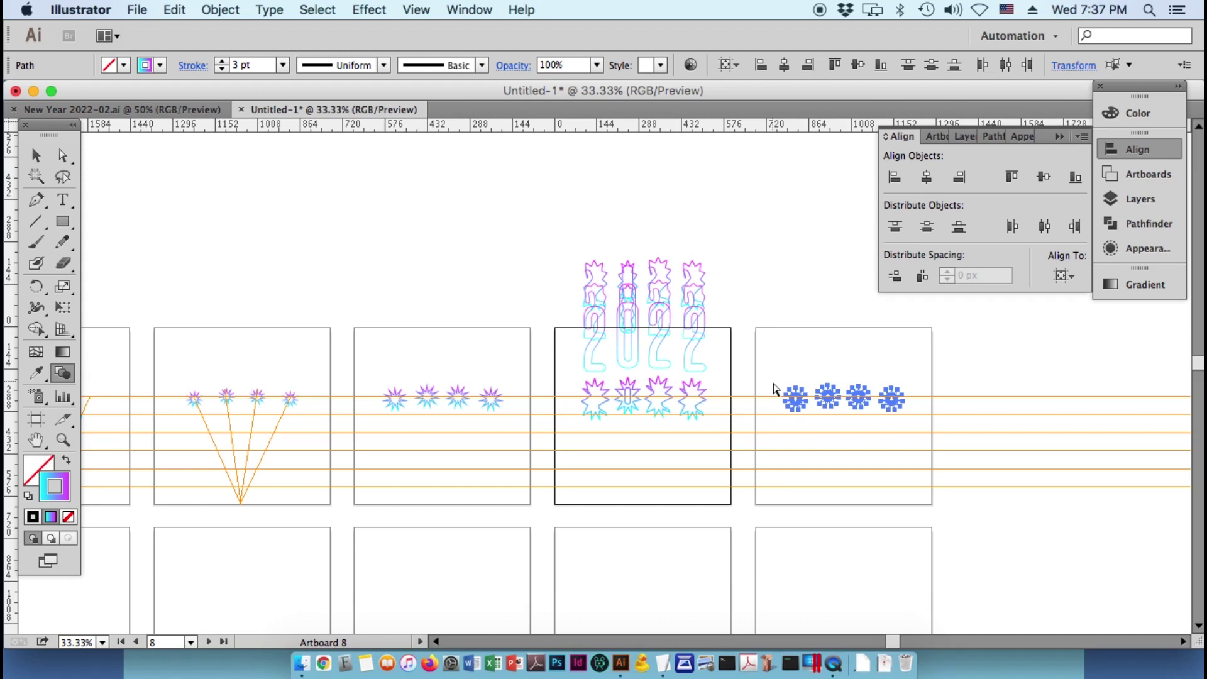
- Undo the shift and instead copy the stars 680 px right into the next artboard
{"action": "key", "text": "super+d"}
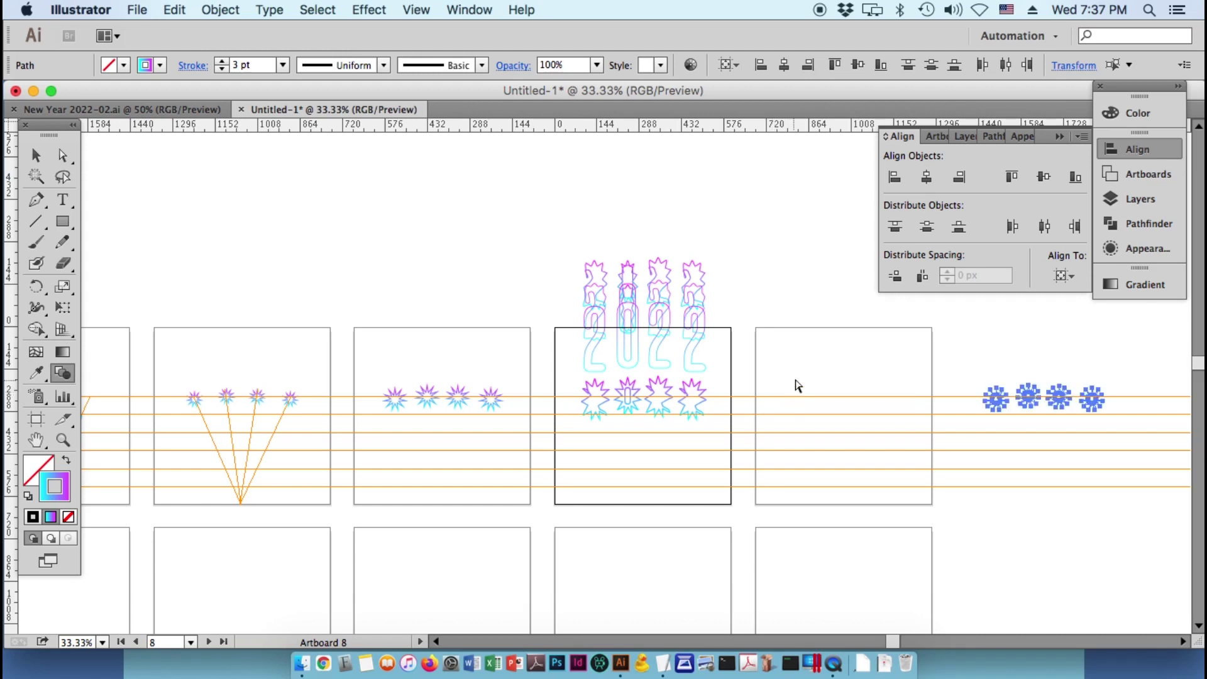
{"action": "key", "text": "super+z"}
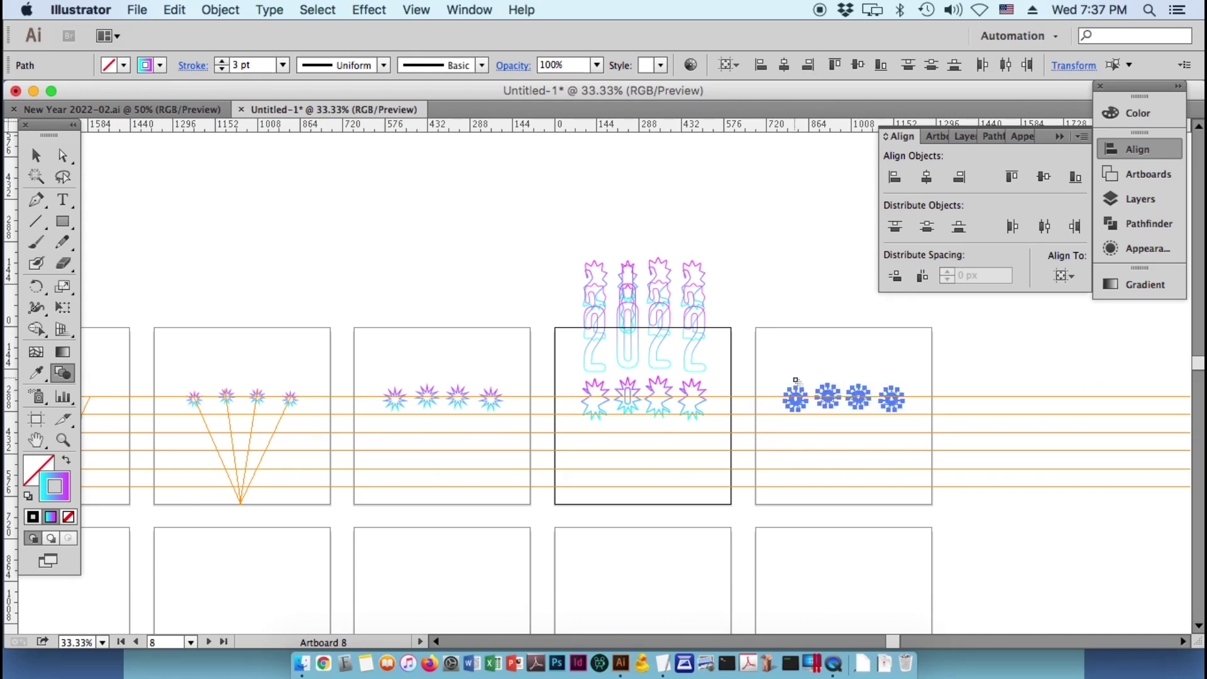
{"action": "key", "text": "Return"}
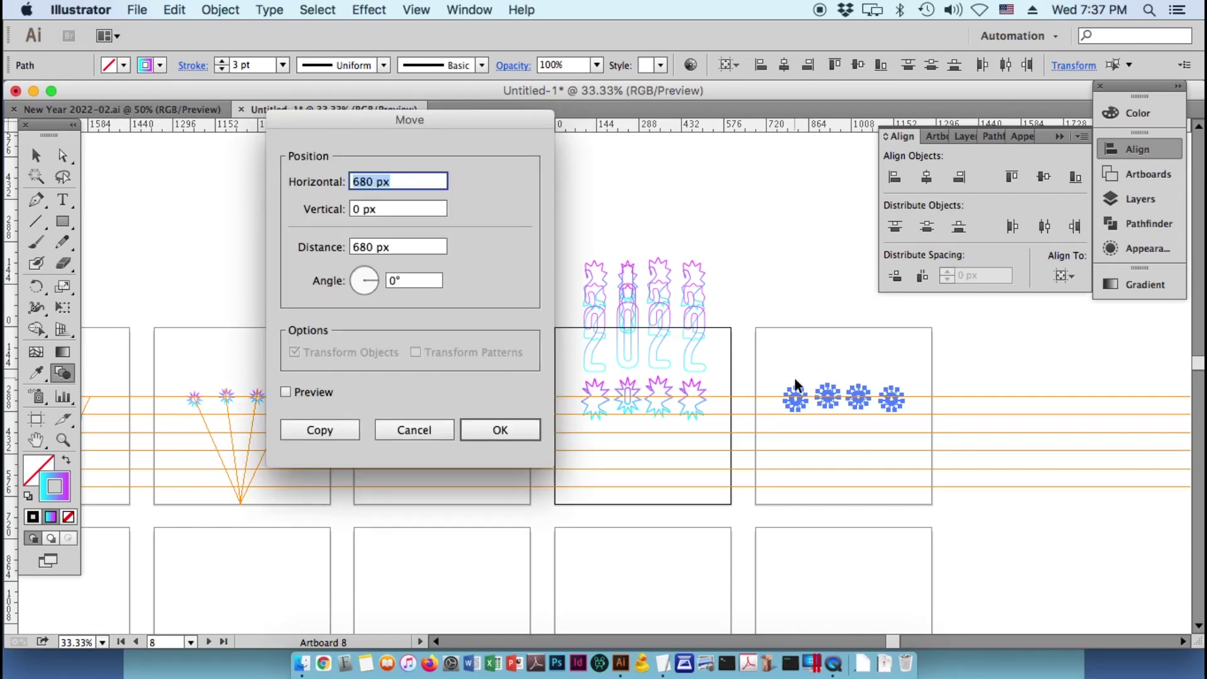
{"action": "left_click", "coordinate": [321, 430]}
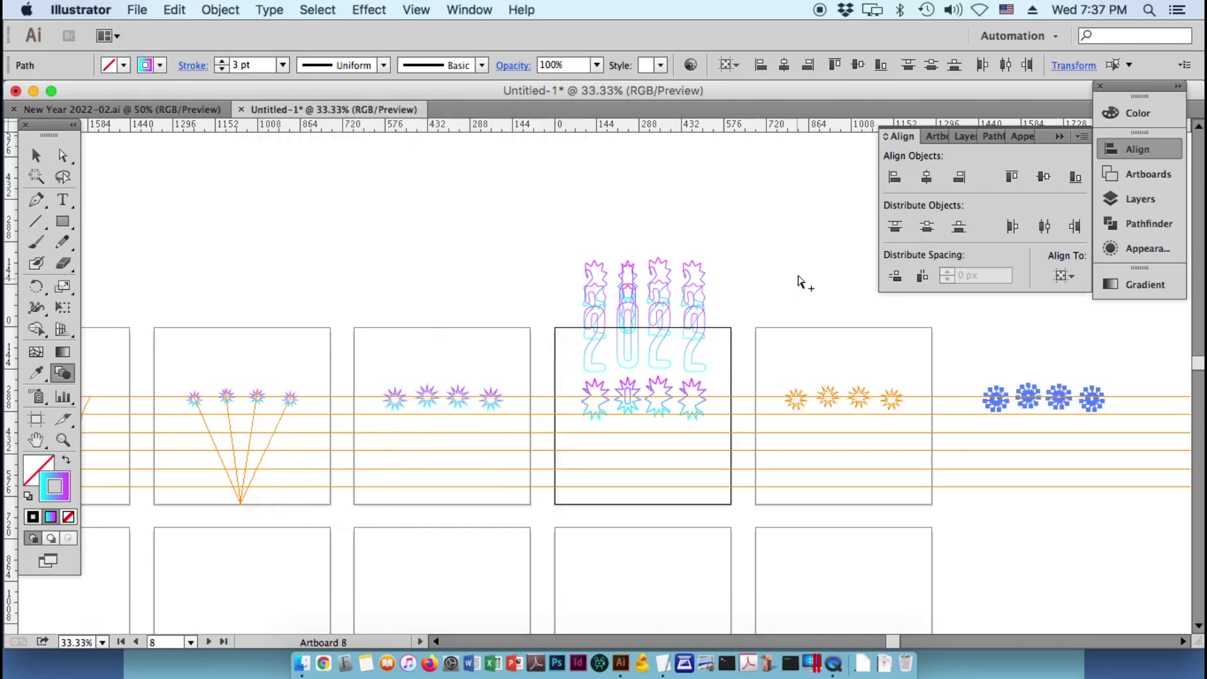
{"action": "left_click", "coordinate": [798, 277]}
{"action": "mouse_move", "coordinate": [565, 246]}
{"action": "left_mouse_down"}
{"action": "mouse_move", "coordinate": [704, 281]}
{"action": "mouse_move", "coordinate": [896, 393]}
{"action": "left_mouse_up"}
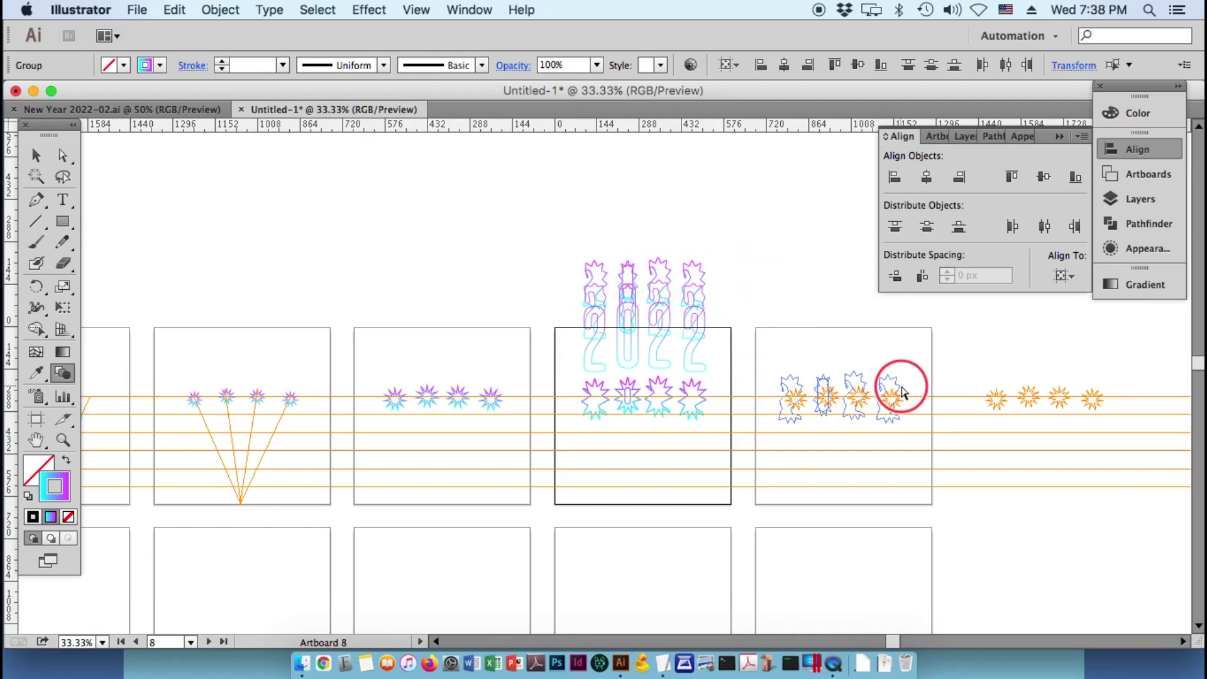
- Drag the spiky shapes onto the orange starbursts in Artboard 9
{"action": "left_click_drag", "start_coordinate": [896, 393], "coordinate": [906, 391]}
{"action": "left_click", "coordinate": [837, 336]}
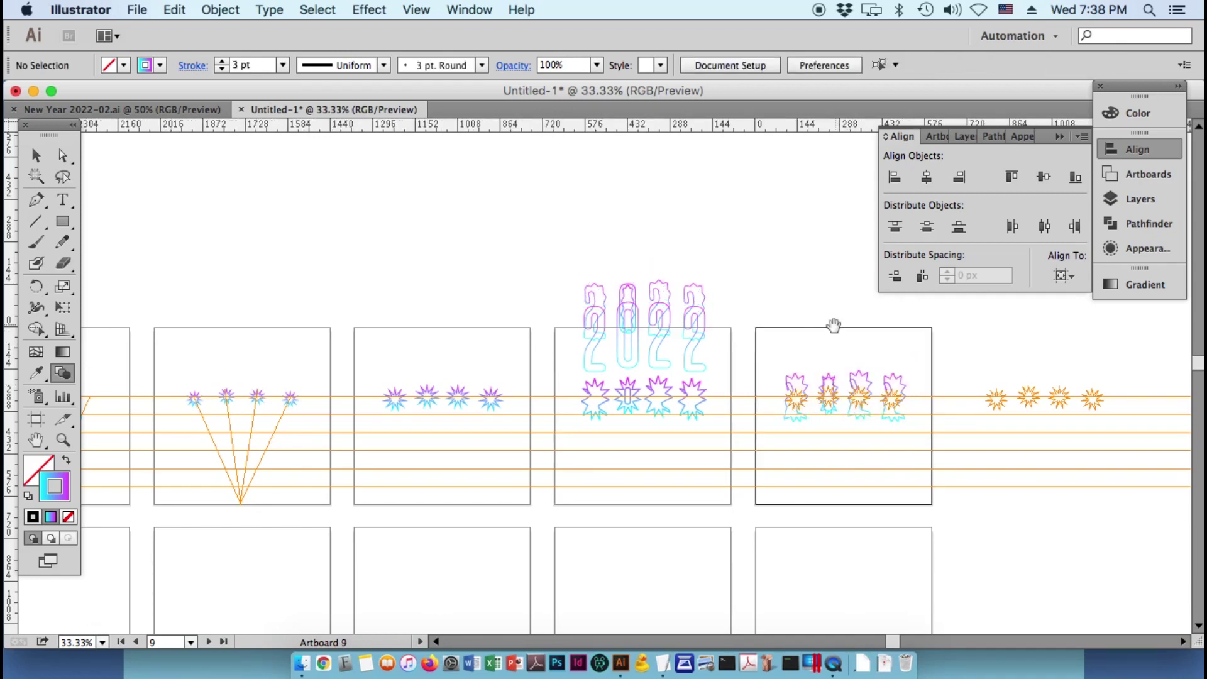
{"action": "left_click_drag", "start_coordinate": [833, 325], "coordinate": [679, 266]}
- Select the starburst copies, then jump to Artboard 1 and select a fan line
{"action": "left_click", "coordinate": [852, 347]}
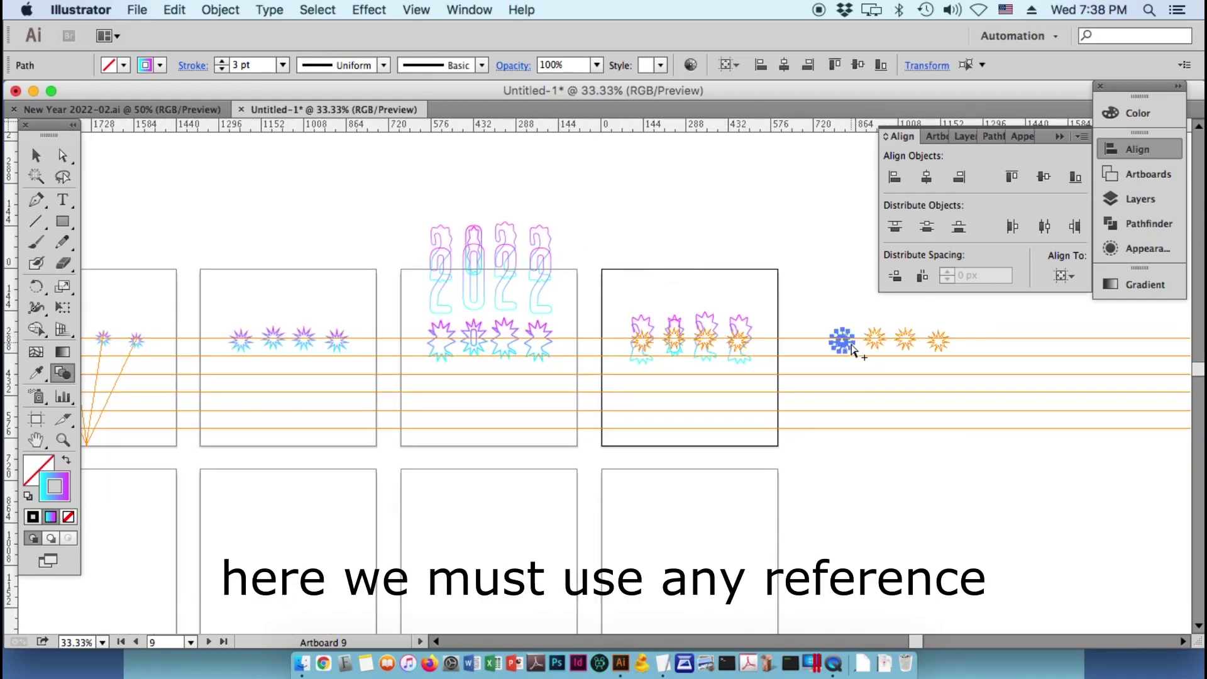
{"action": "left_click", "coordinate": [912, 349], "text": "shift"}
{"action": "left_click", "coordinate": [797, 434]}
{"action": "left_click_drag", "start_coordinate": [127, 510], "coordinate": [584, 409]}
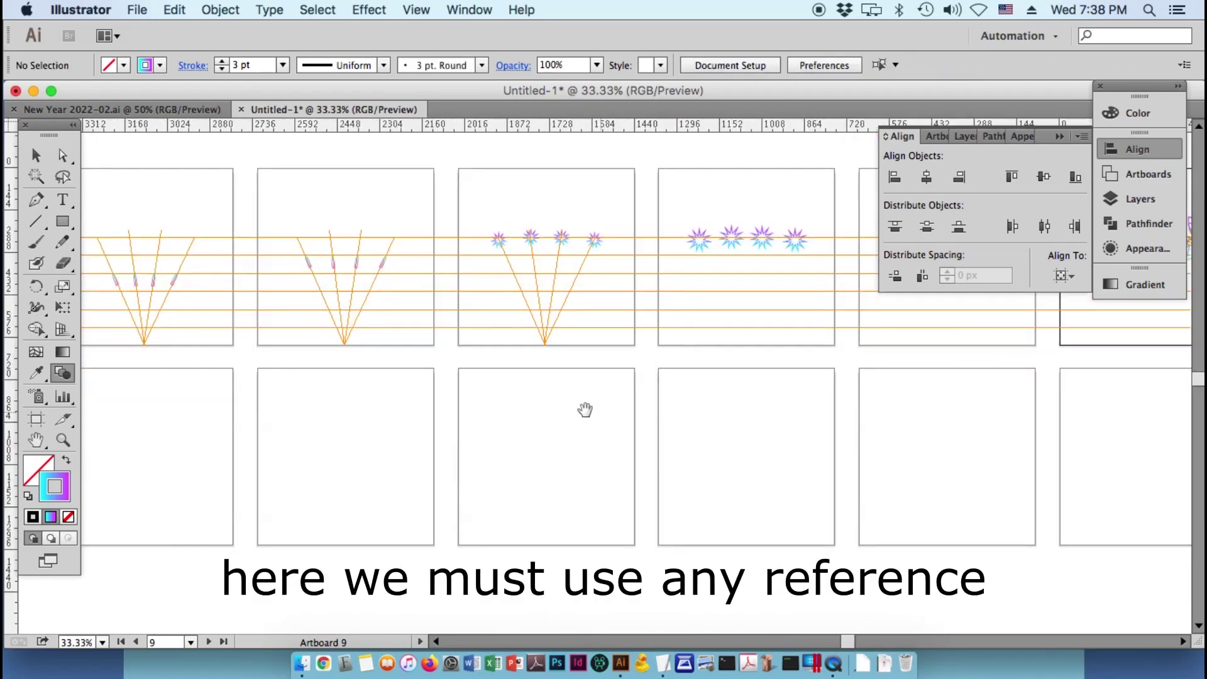
{"action": "key", "text": "Home"}
{"action": "left_click", "coordinate": [493, 271]}
- Copy the four fan lines 0 px horizontally and 680 px down into Artboard 10
{"action": "left_click", "coordinate": [450, 269]}
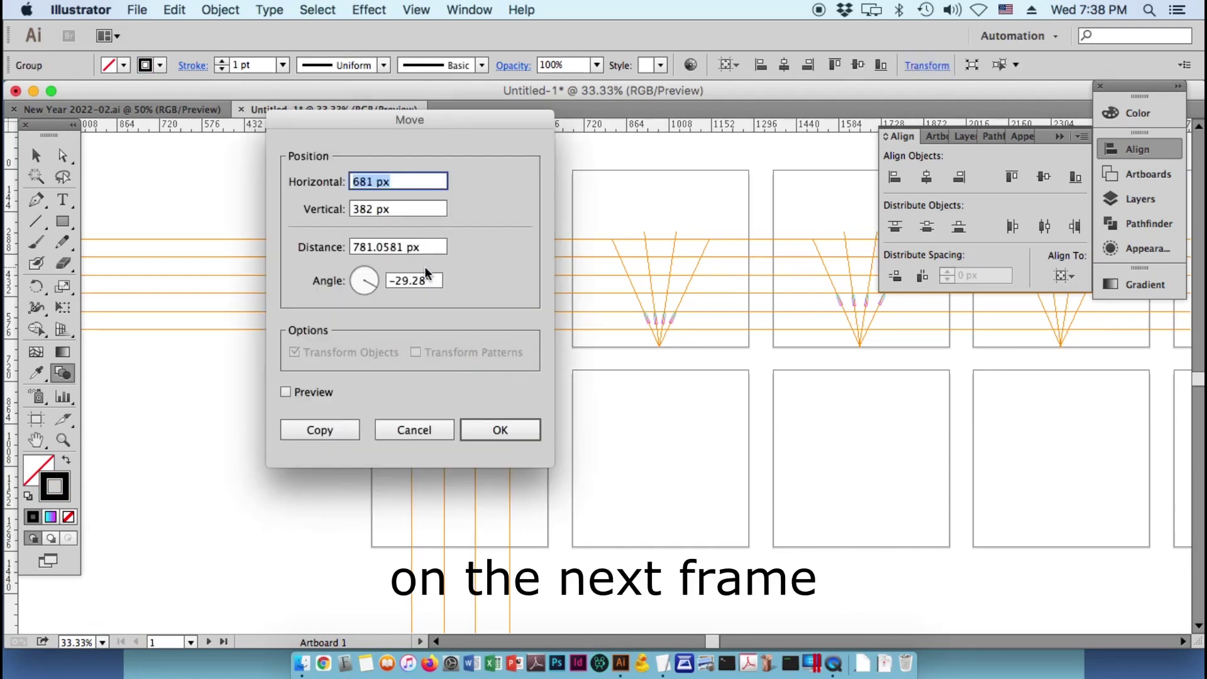
{"action": "type", "text": "0"}
{"action": "key", "text": "Tab"}
{"action": "type", "text": "680"}
{"action": "key", "text": "Tab"}
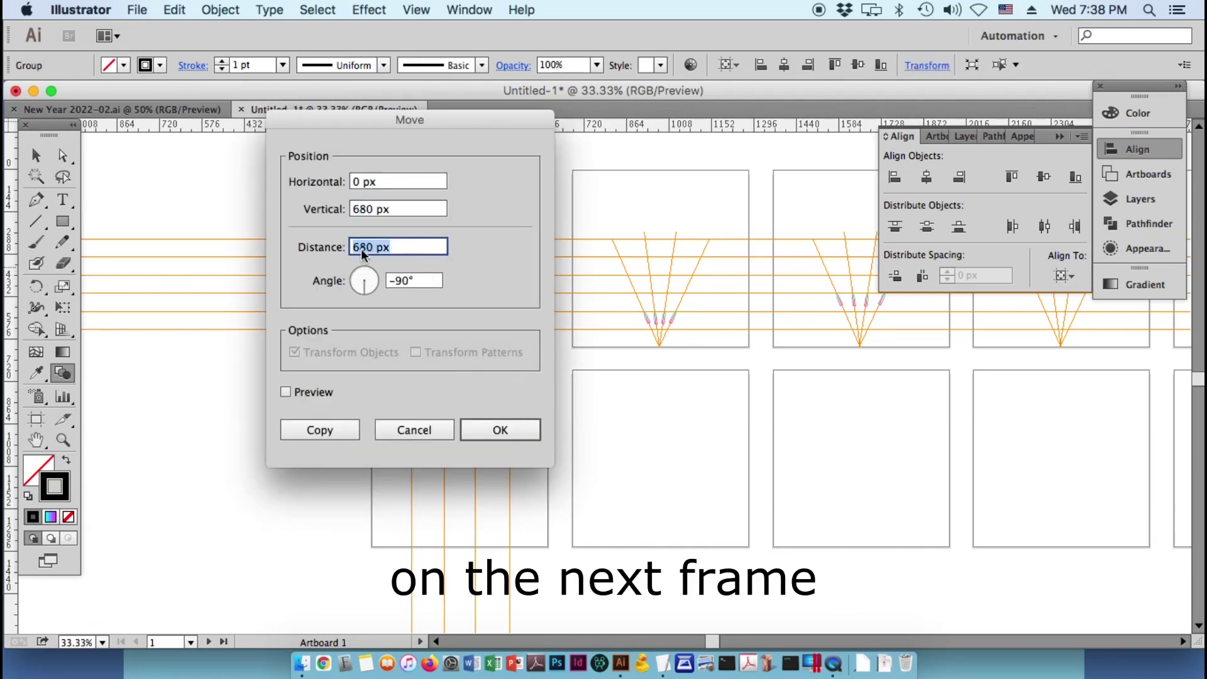
{"action": "left_click", "coordinate": [322, 429]}
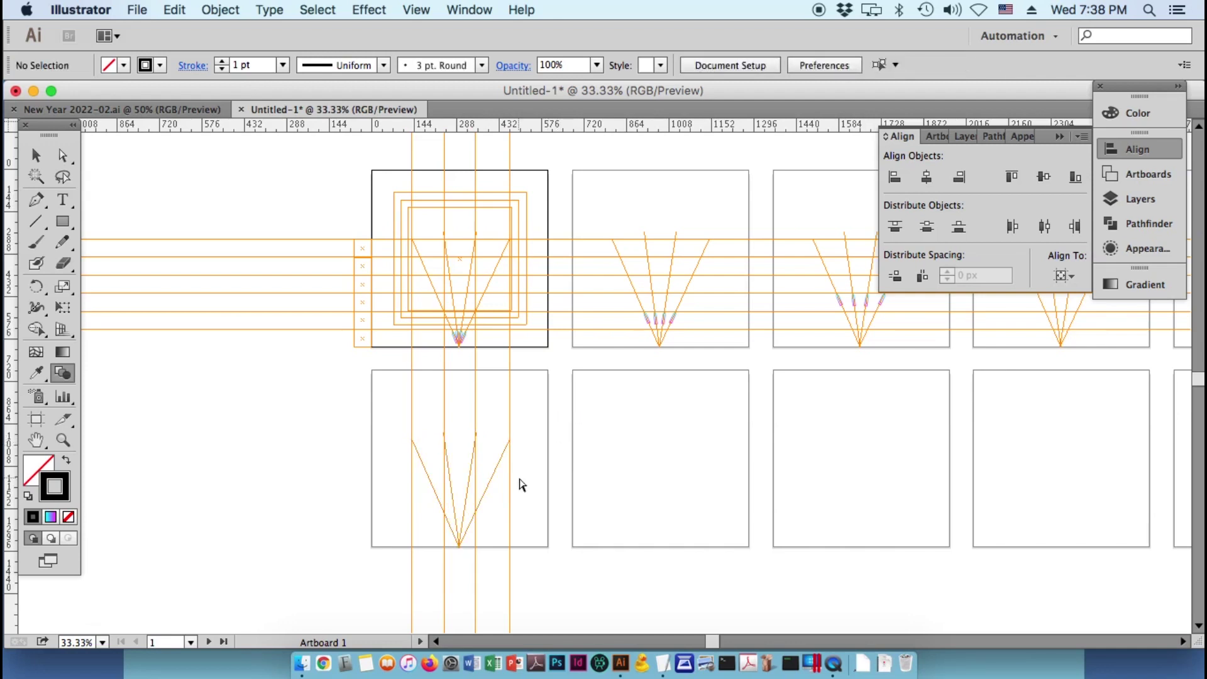
- Paste the row of four starbursts and place them on the fan line tips
{"action": "left_click", "coordinate": [494, 472]}
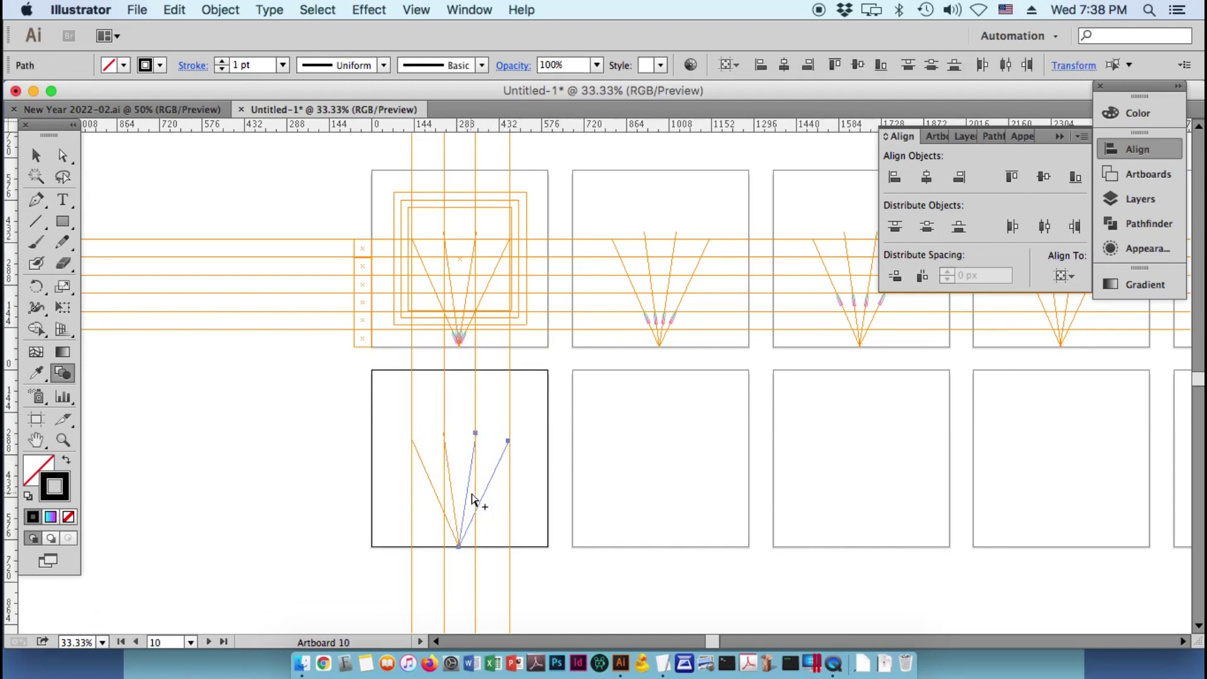
{"action": "key", "text": "super+v"}
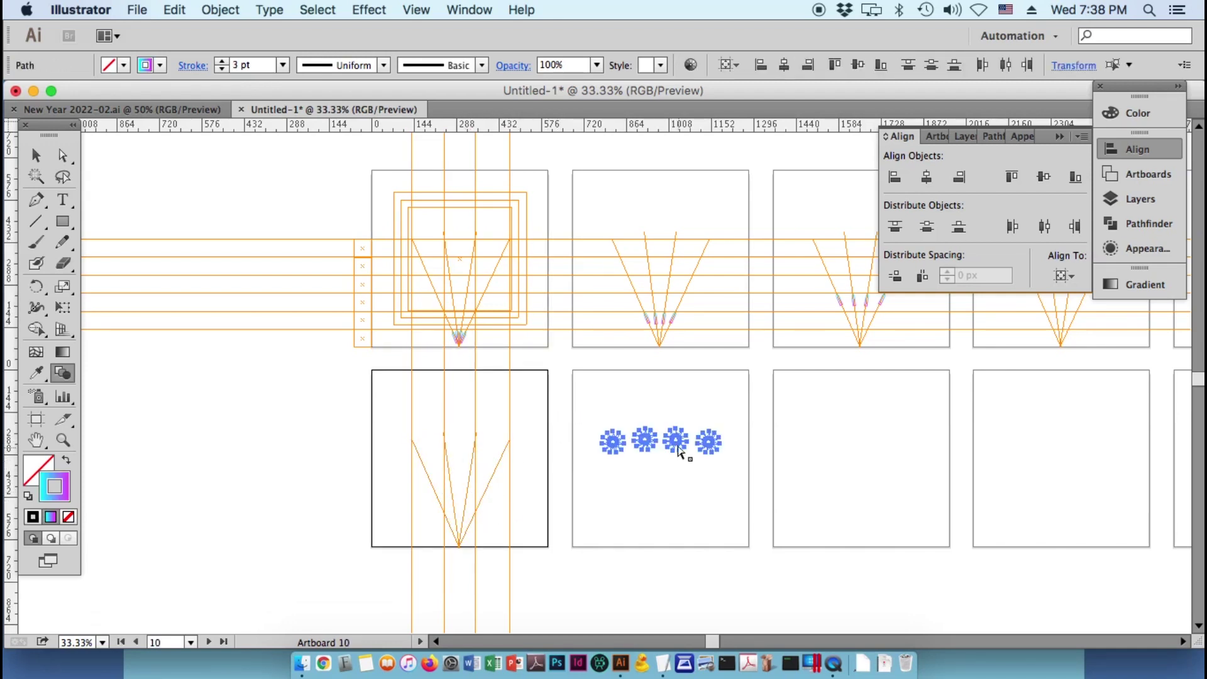
{"action": "left_click_drag", "start_coordinate": [680, 445], "coordinate": [481, 459]}
{"action": "left_click", "coordinate": [527, 479]}
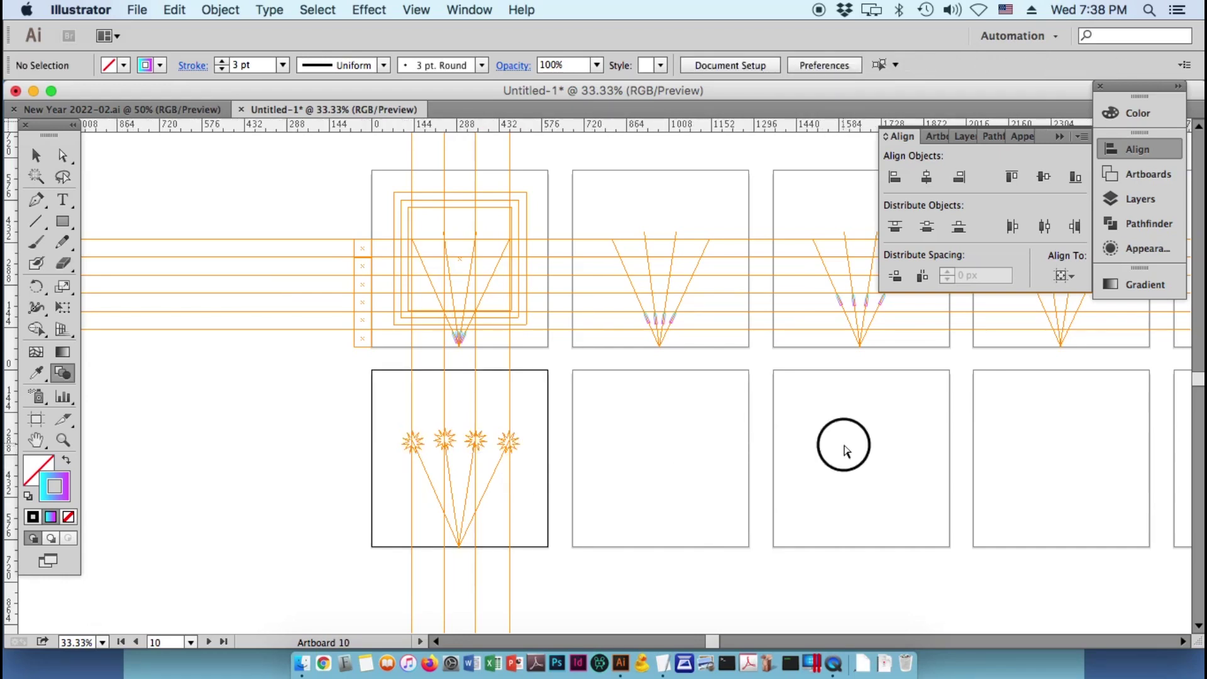
- Select the top 2022 outline group to copy it
{"action": "scroll", "coordinate": [844, 445], "scroll_direction": "right", "scroll_amount": 10}
{"action": "scroll", "coordinate": [871, 437], "scroll_direction": "right", "scroll_amount": 3}
{"action": "scroll", "coordinate": [585, 445], "scroll_direction": "right", "scroll_amount": 2}
{"action": "scroll", "coordinate": [564, 477], "scroll_direction": "right", "scroll_amount": 5}
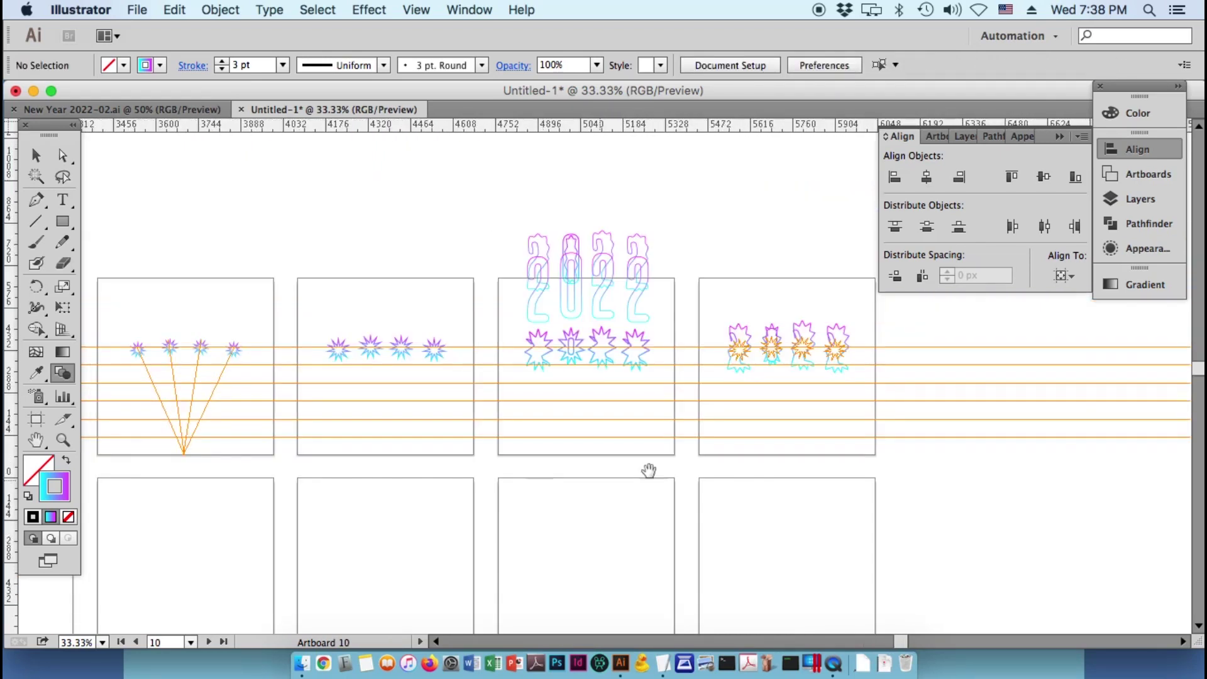
{"action": "scroll", "coordinate": [649, 471], "scroll_direction": "right", "scroll_amount": 1}
{"action": "left_click_drag", "start_coordinate": [461, 231], "coordinate": [623, 264]}
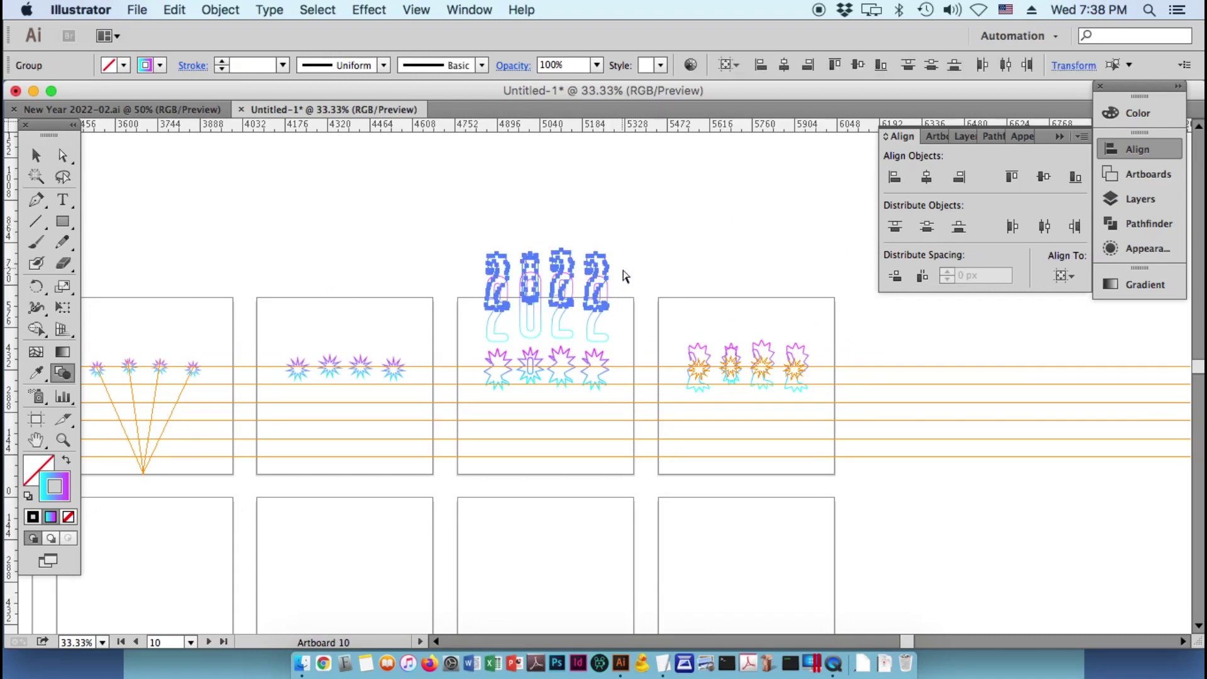
{"action": "left_click", "coordinate": [624, 275]}
- Paste the 2022 outlines over Artboard 10's starbursts, position them, and zoom back to 50%
{"action": "scroll", "coordinate": [687, 394], "scroll_direction": "down", "scroll_amount": 5}
{"action": "scroll", "coordinate": [957, 480], "scroll_direction": "left", "scroll_amount": 2}
{"action": "scroll", "coordinate": [474, 471], "scroll_direction": "up", "scroll_amount": 2}
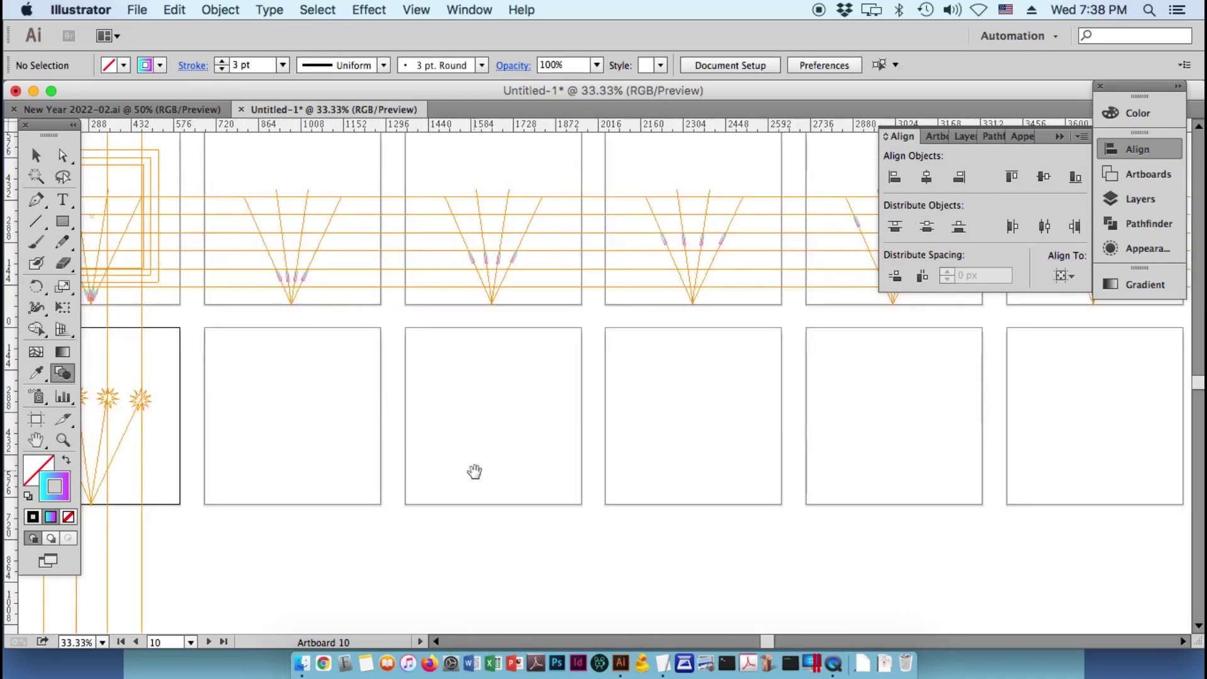
{"action": "scroll", "coordinate": [474, 471], "scroll_direction": "left", "scroll_amount": 5}
{"action": "scroll", "coordinate": [387, 423], "scroll_direction": "down", "scroll_amount": 1}
{"action": "left_click_drag", "start_coordinate": [258, 307], "coordinate": [426, 392]}
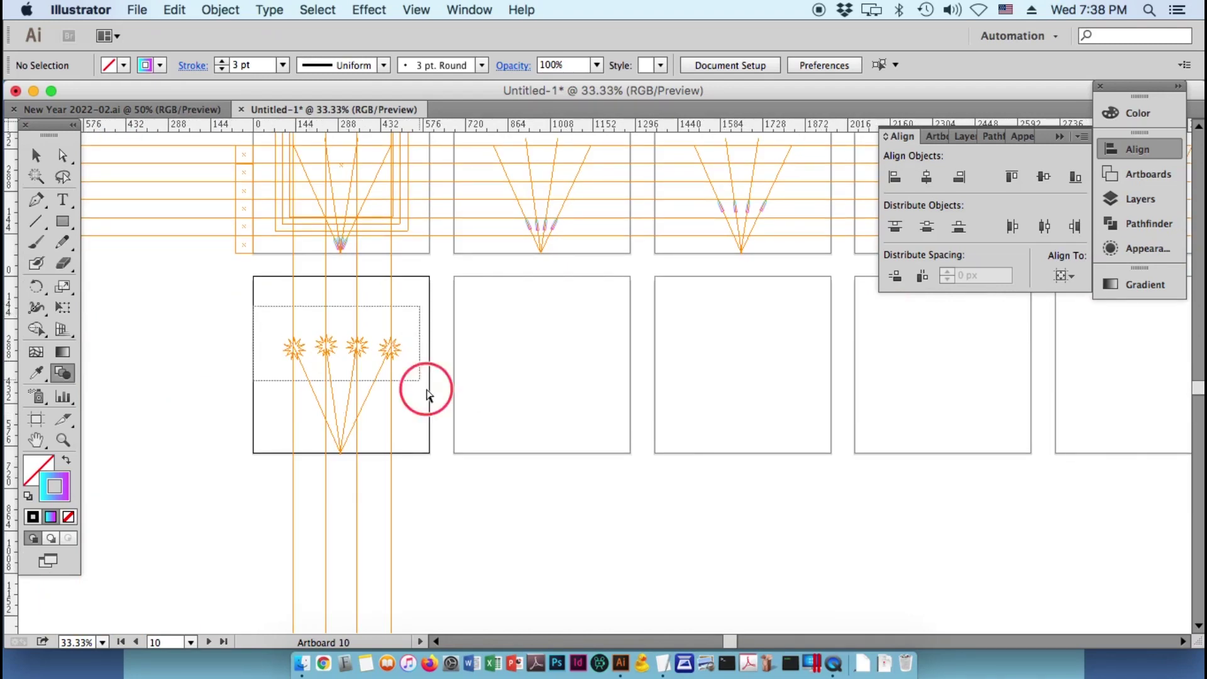
{"action": "key", "text": "super+v"}
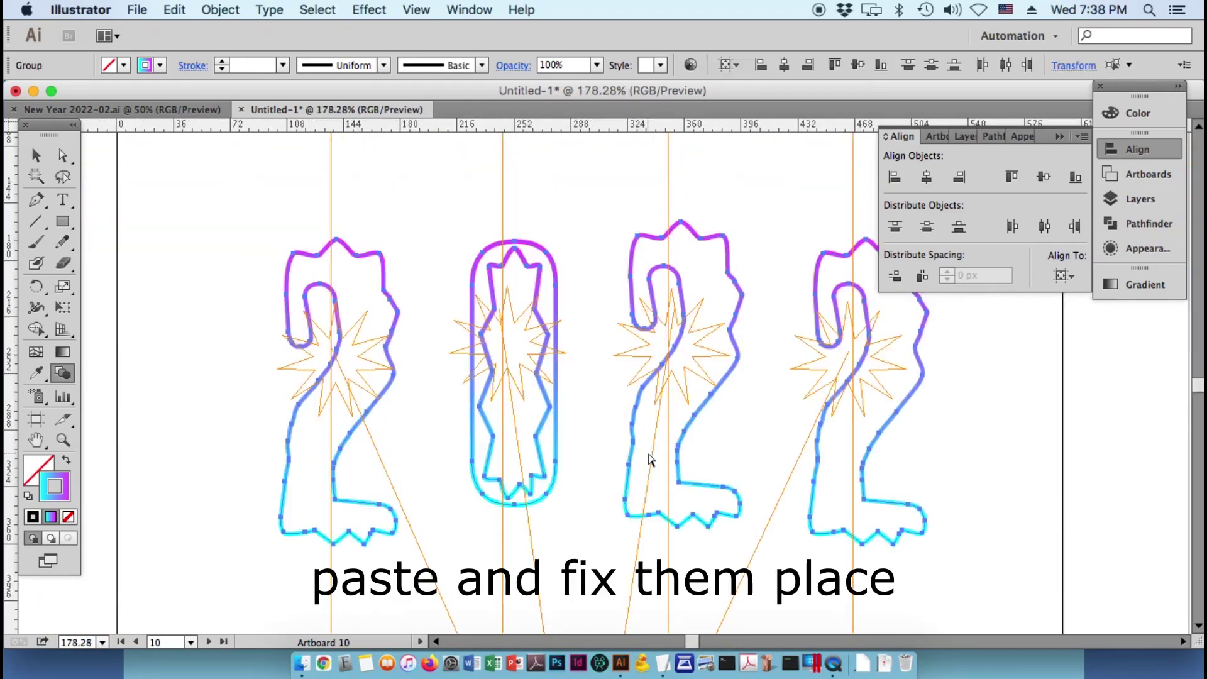
{"action": "left_click_drag", "start_coordinate": [871, 458], "coordinate": [856, 413]}
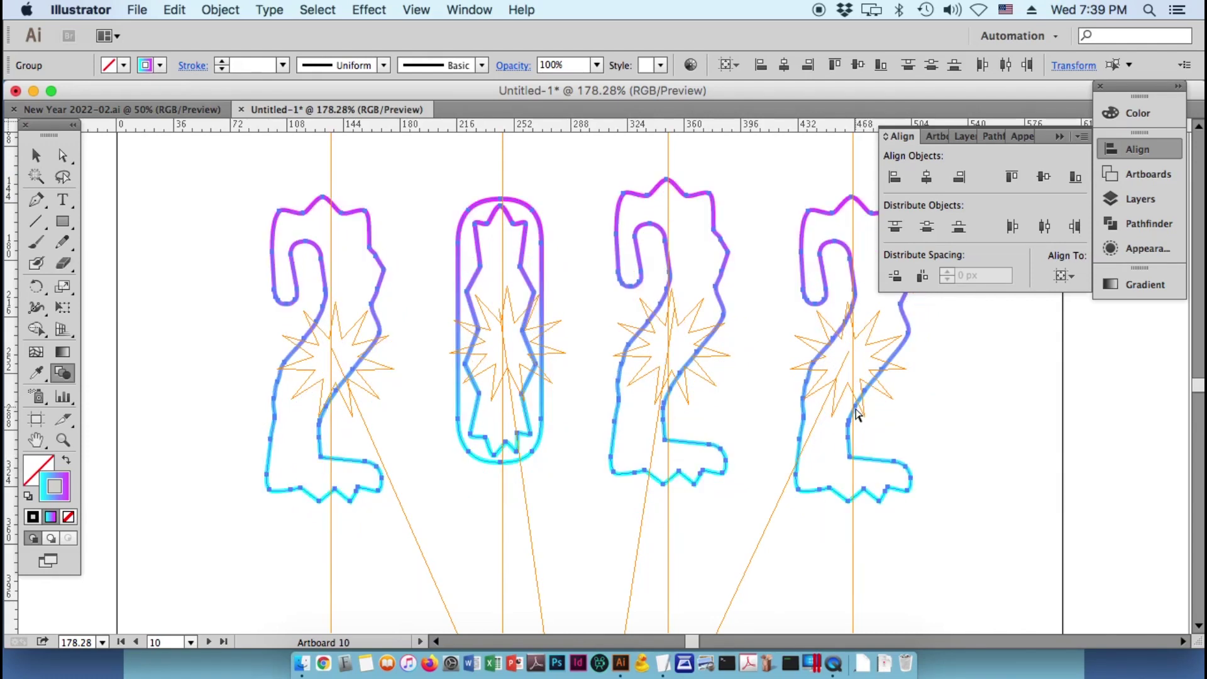
{"action": "left_click_drag", "start_coordinate": [848, 443], "coordinate": [855, 453]}
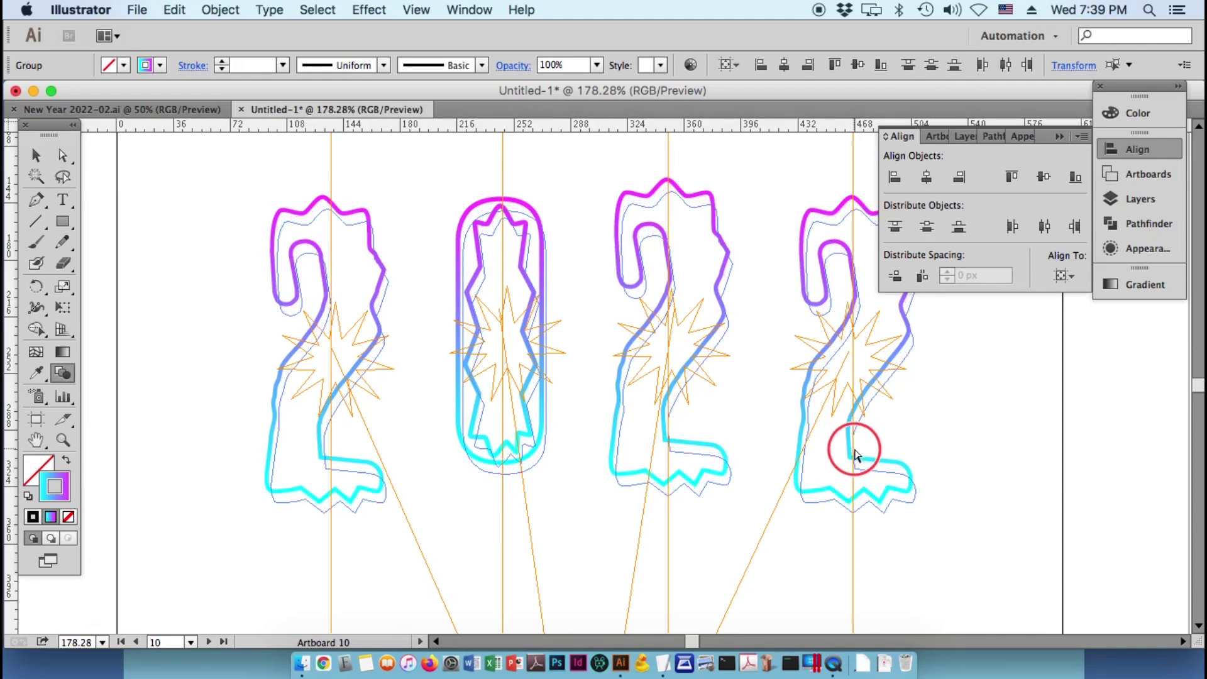
{"action": "left_click_drag", "start_coordinate": [855, 453], "coordinate": [856, 459]}
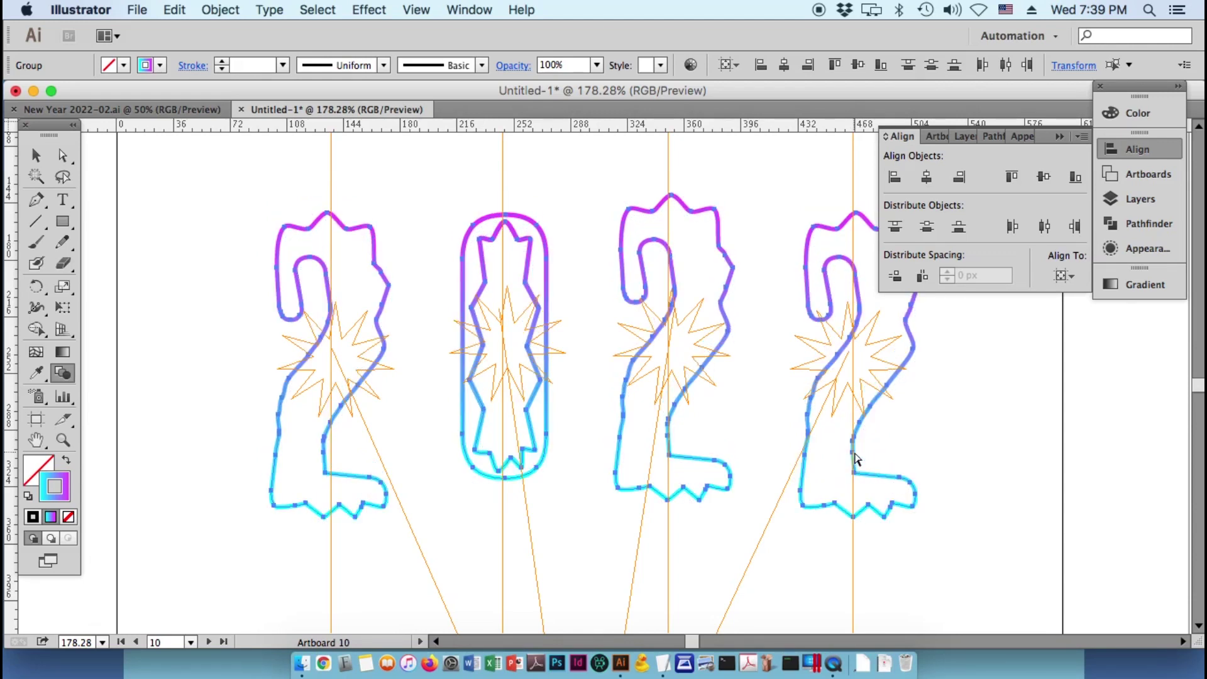
{"action": "left_click", "coordinate": [527, 347], "text": "alt+super"}
{"action": "left_click", "coordinate": [638, 421], "text": "alt+super"}
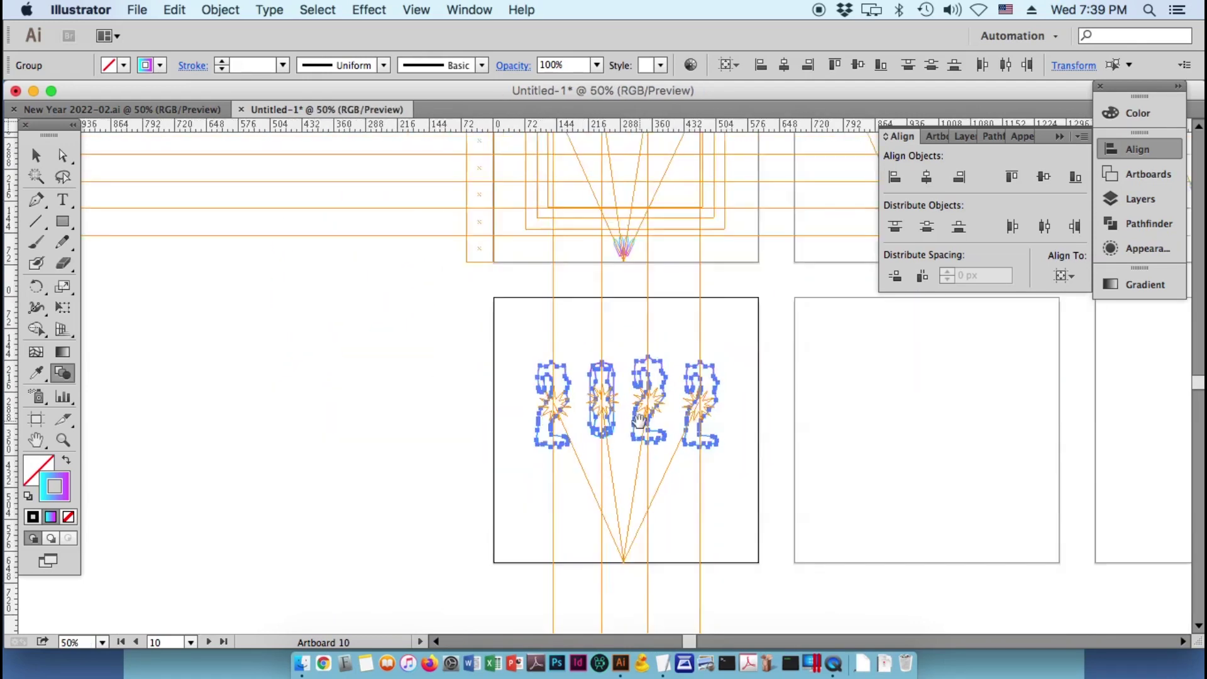
- Select the four starbursts on Artboard 10
{"action": "left_click", "coordinate": [762, 480]}
{"action": "left_click_drag", "start_coordinate": [762, 480], "coordinate": [546, 487]}
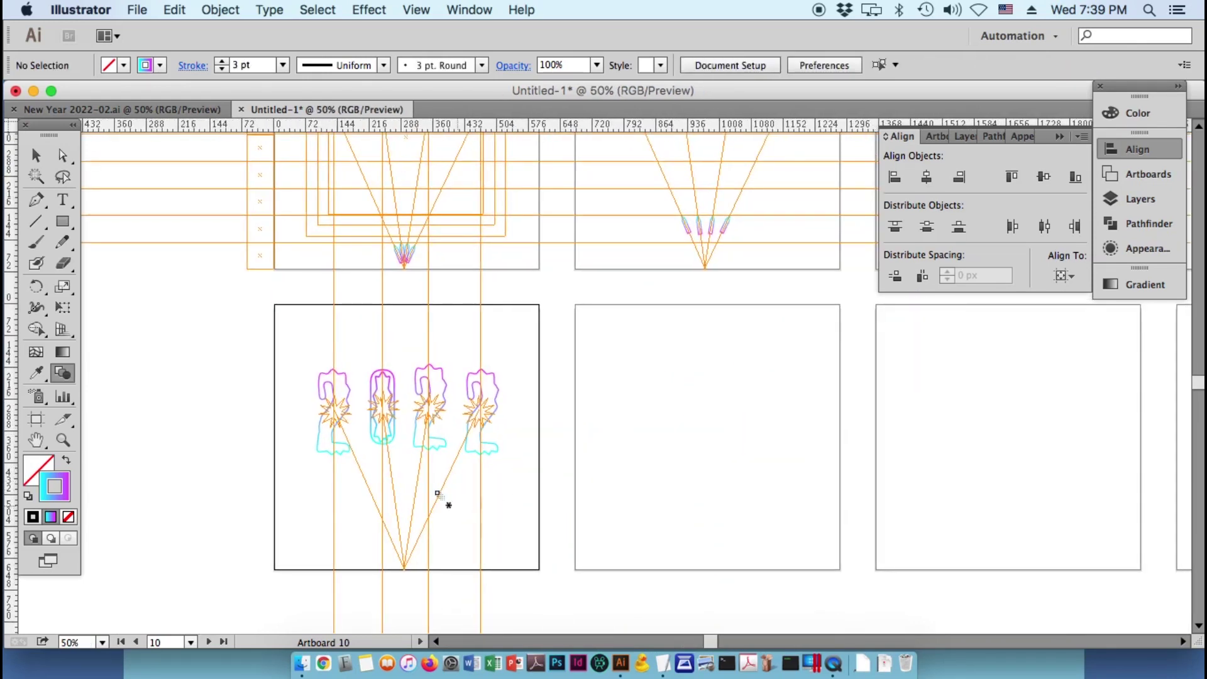
{"action": "left_click", "coordinate": [348, 429]}
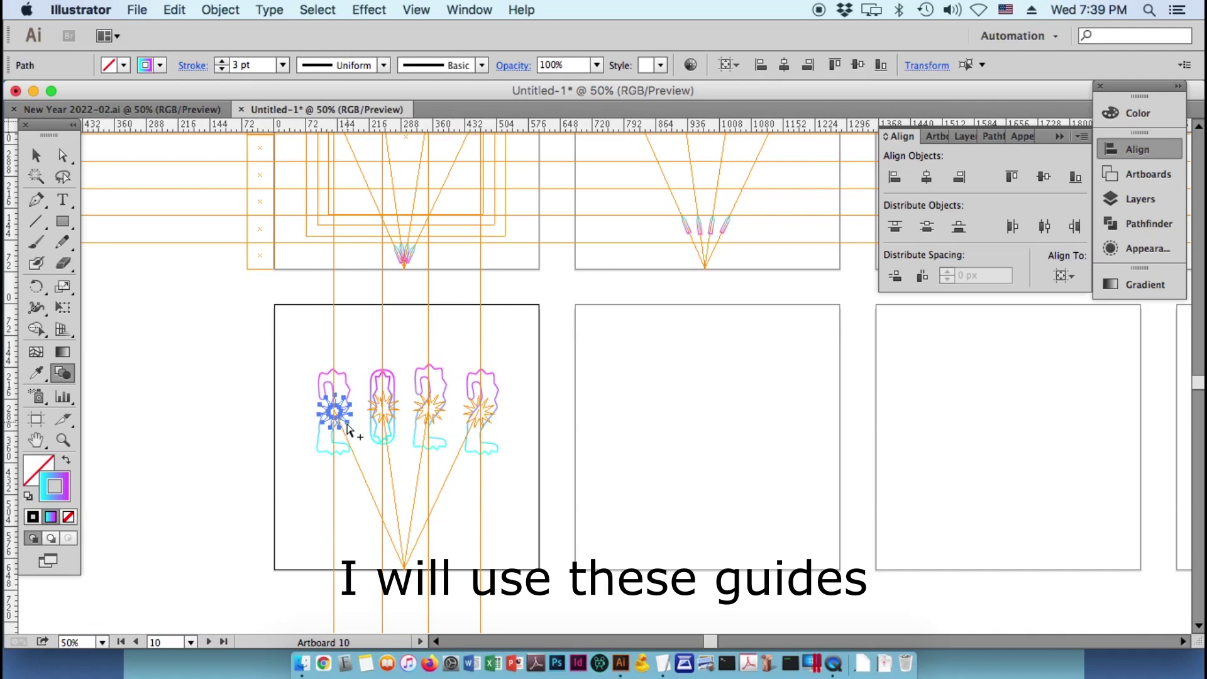
{"action": "left_click", "coordinate": [399, 411], "text": "shift"}
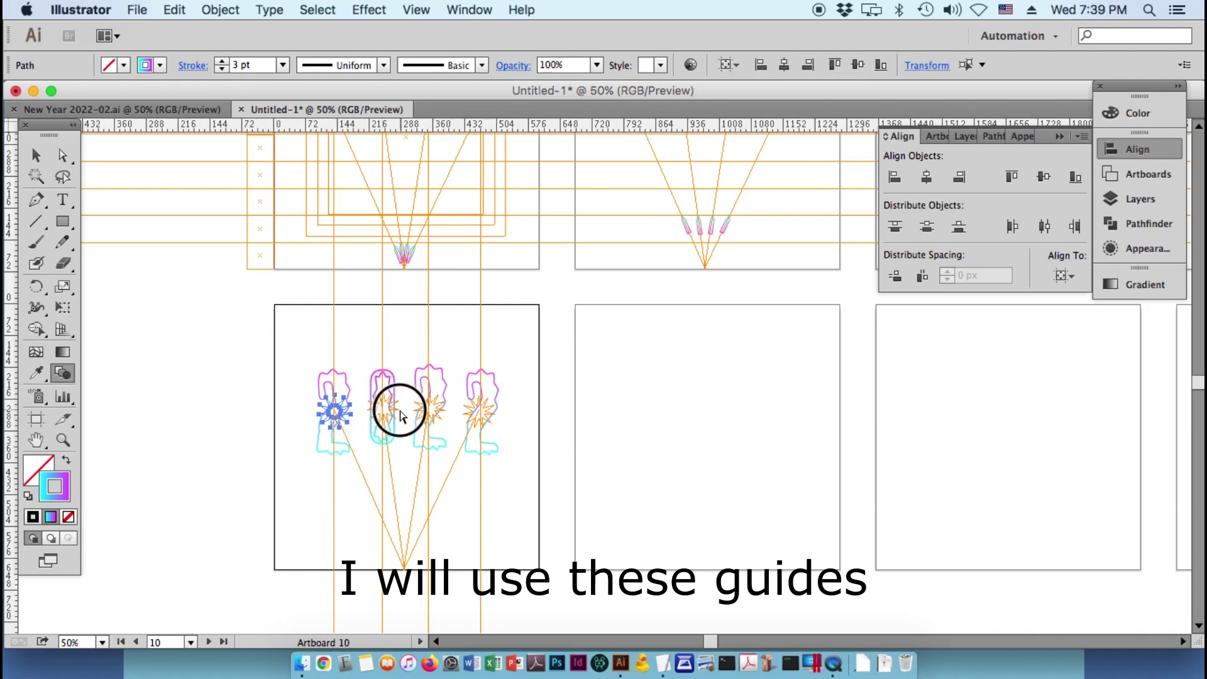
{"action": "left_click", "coordinate": [443, 427], "text": "shift"}
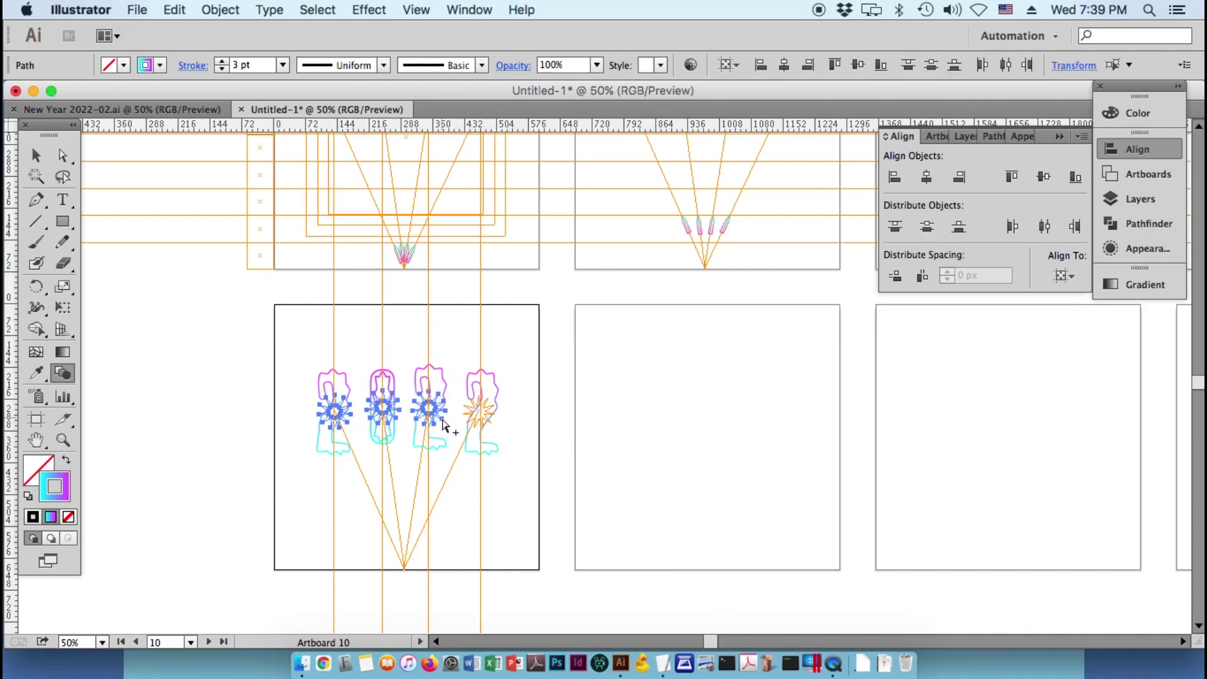
{"action": "left_click", "coordinate": [491, 426], "text": "shift"}
- Copy the starbursts 680 px horizontally, 0 vertically, into Artboard 11
{"action": "key", "text": "Return"}
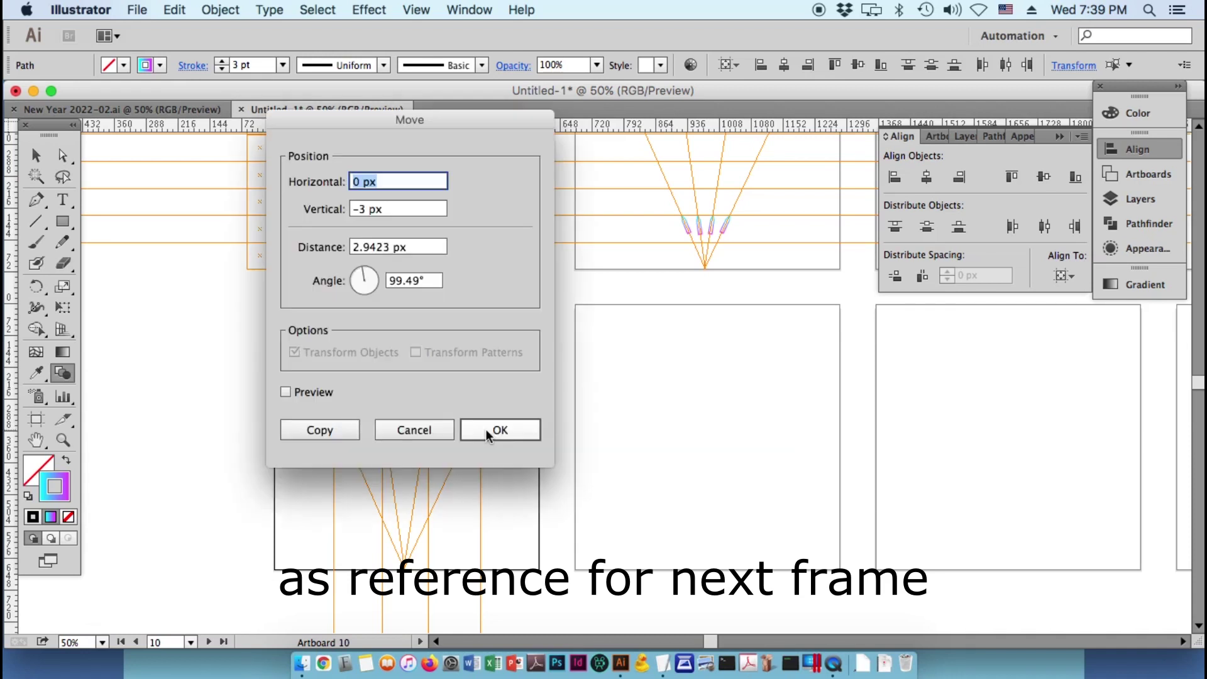
{"action": "type", "text": "680"}
{"action": "key", "text": "Tab"}
{"action": "type", "text": "0"}
{"action": "key", "text": "Tab"}
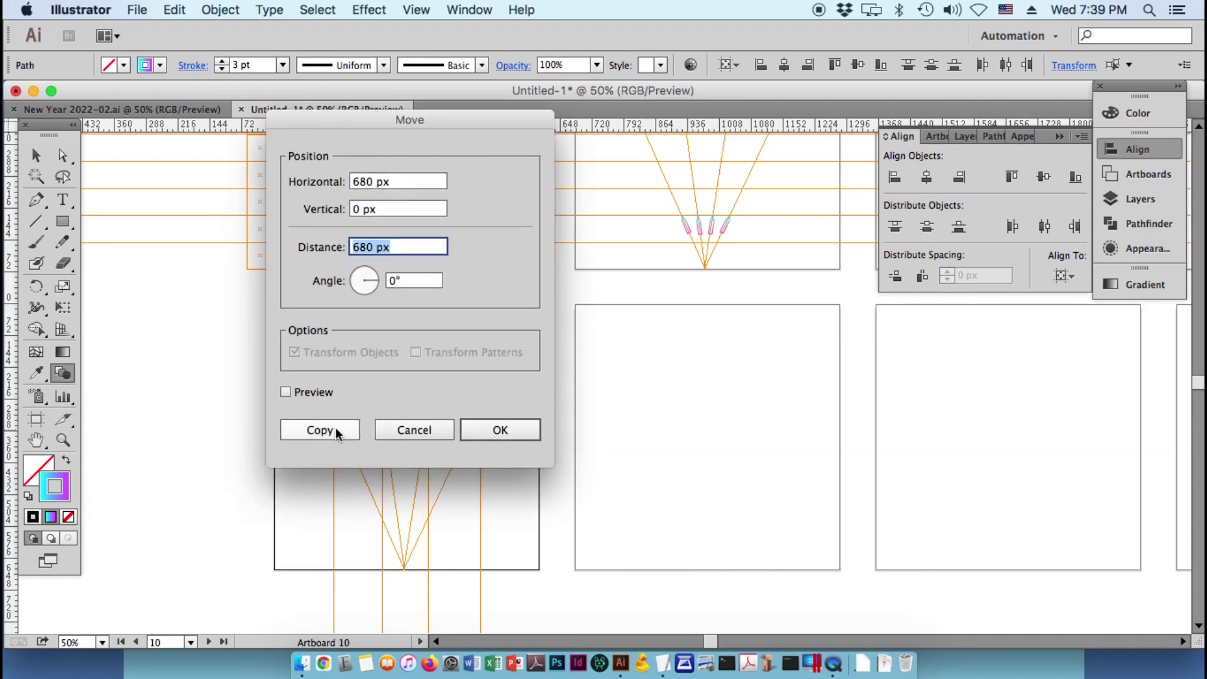
{"action": "left_click", "coordinate": [334, 428]}
{"action": "left_click", "coordinate": [628, 384]}
{"action": "mouse_move", "coordinate": [861, 369]}
{"action": "left_mouse_down"}
{"action": "mouse_move", "coordinate": [826, 368]}
{"action": "mouse_move", "coordinate": [652, 431]}
{"action": "left_mouse_up"}
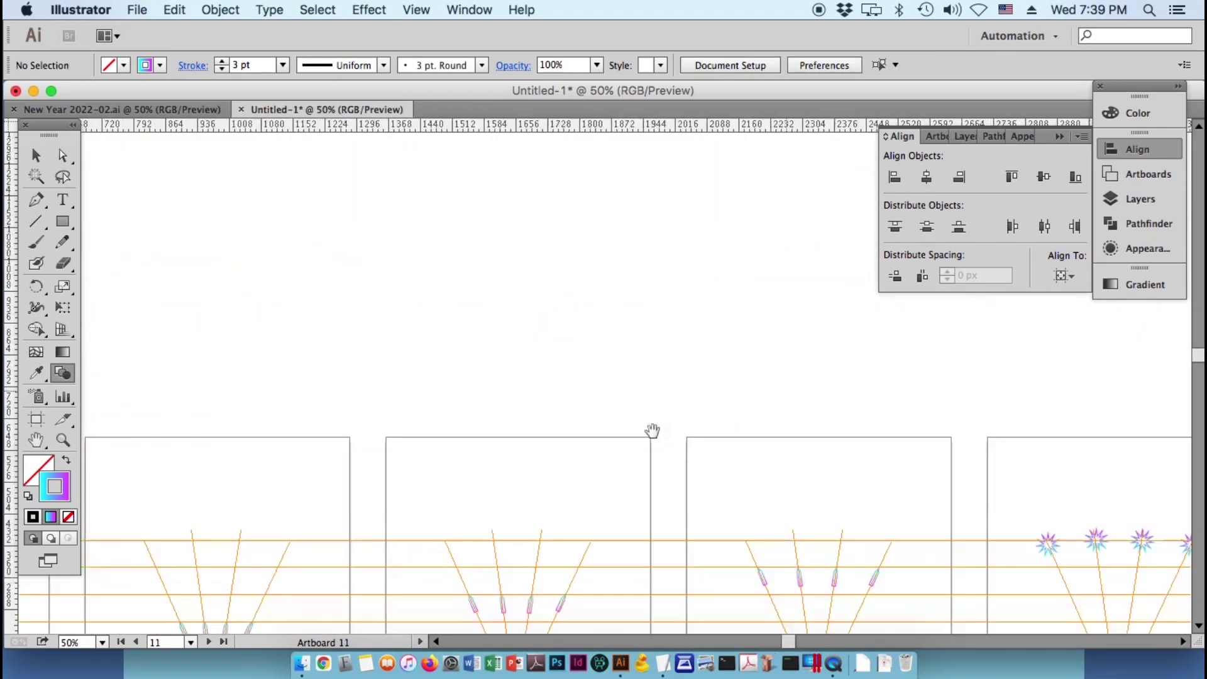
- Remove the 2022 outline group from Artboard 8
{"action": "left_click_drag", "start_coordinate": [922, 364], "coordinate": [493, 388]}
{"action": "left_click_drag", "start_coordinate": [784, 351], "coordinate": [996, 442]}
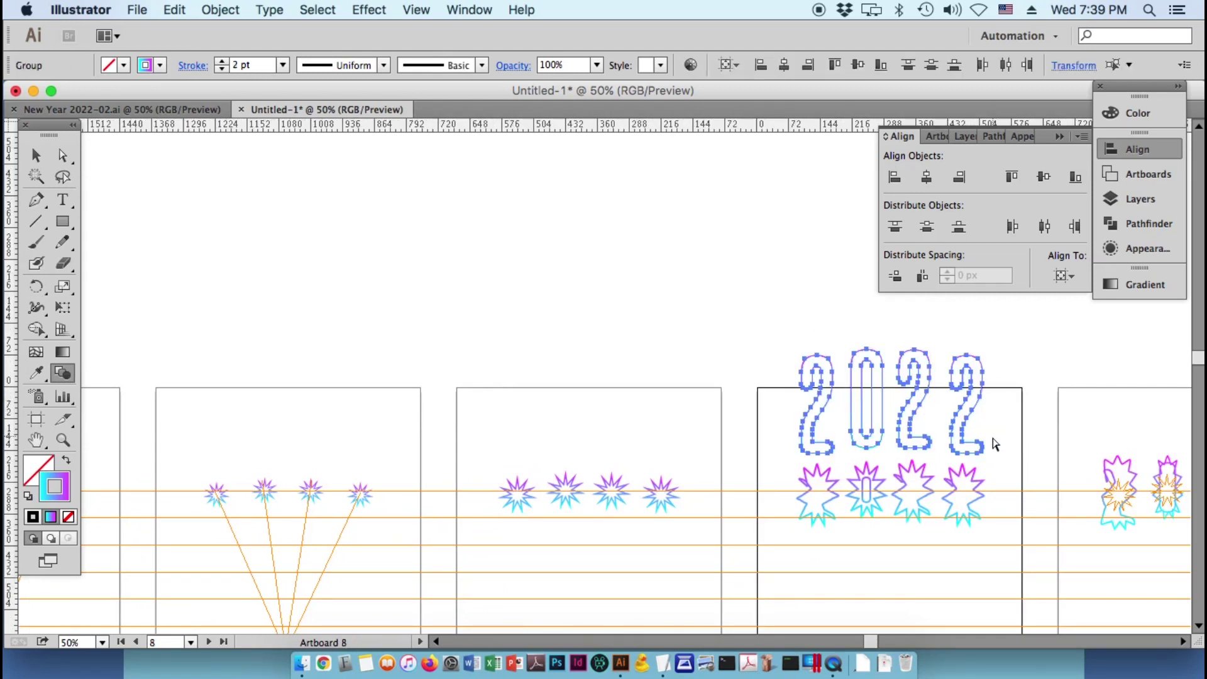
{"action": "key", "text": "Delete"}
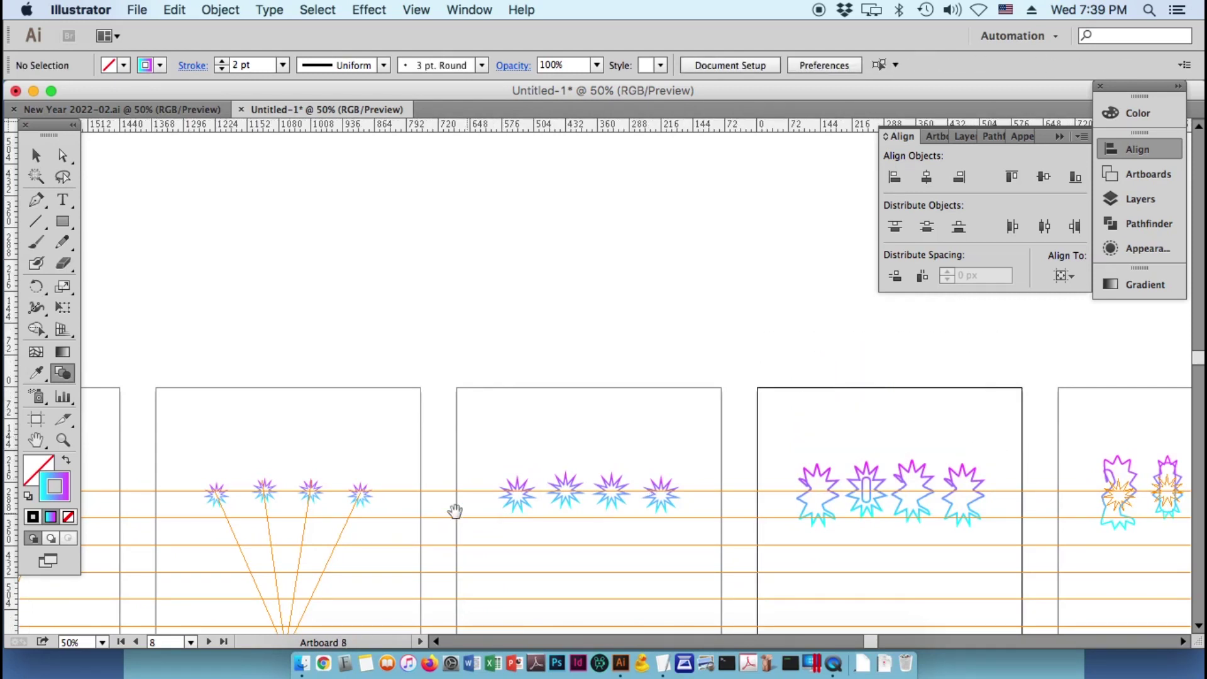
- Paste the 2022 lettering over Artboard 11's starbursts and add a horizontal guide through them
{"action": "mouse_move", "coordinate": [457, 512]}
{"action": "left_mouse_down"}
{"action": "mouse_move", "coordinate": [783, 380]}
{"action": "mouse_move", "coordinate": [534, 474]}
{"action": "mouse_move", "coordinate": [781, 350]}
{"action": "mouse_move", "coordinate": [578, 434]}
{"action": "mouse_move", "coordinate": [619, 390]}
{"action": "left_mouse_up"}
{"action": "left_click_drag", "start_coordinate": [642, 345], "coordinate": [457, 413]}
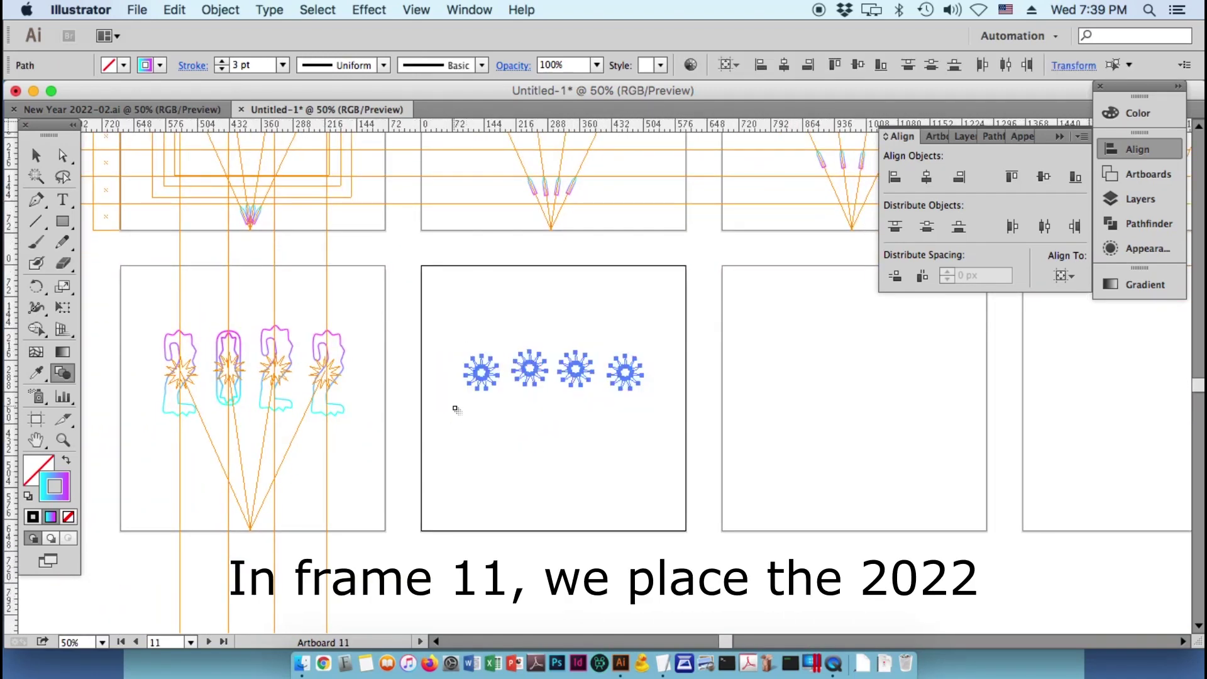
{"action": "key", "text": "ctrl+v"}
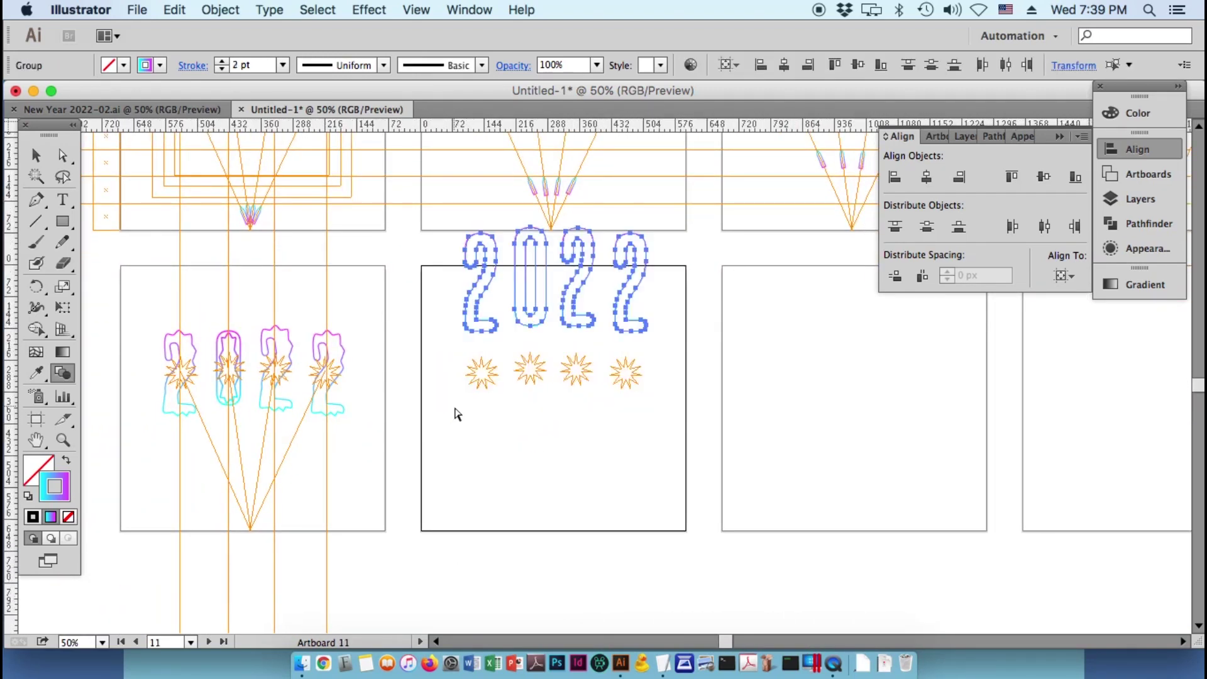
{"action": "left_click_drag", "start_coordinate": [638, 337], "coordinate": [641, 421]}
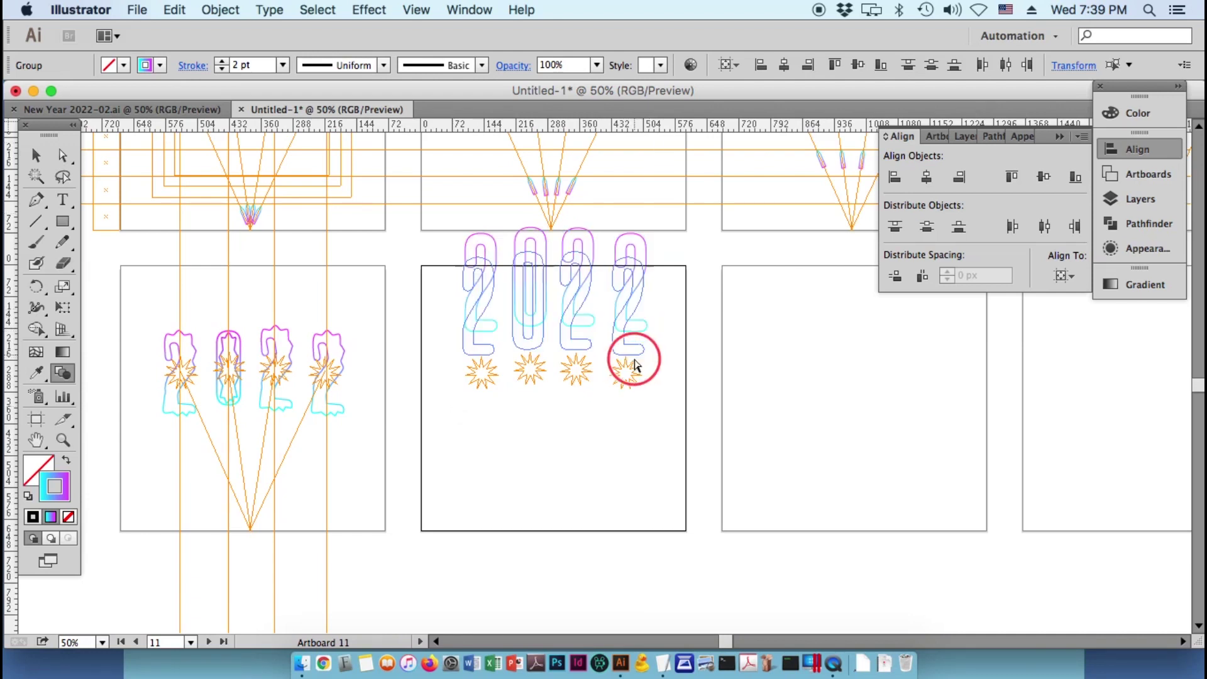
{"action": "left_click_drag", "start_coordinate": [642, 422], "coordinate": [641, 431]}
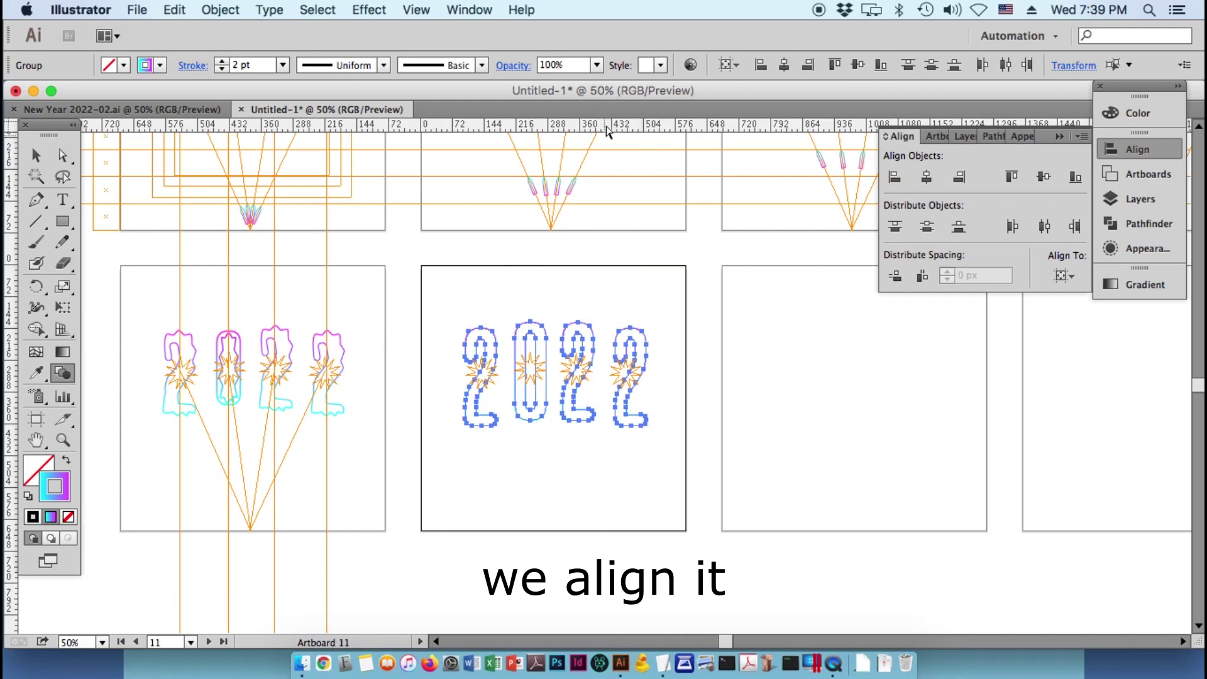
{"action": "left_click_drag", "start_coordinate": [609, 129], "coordinate": [428, 376]}
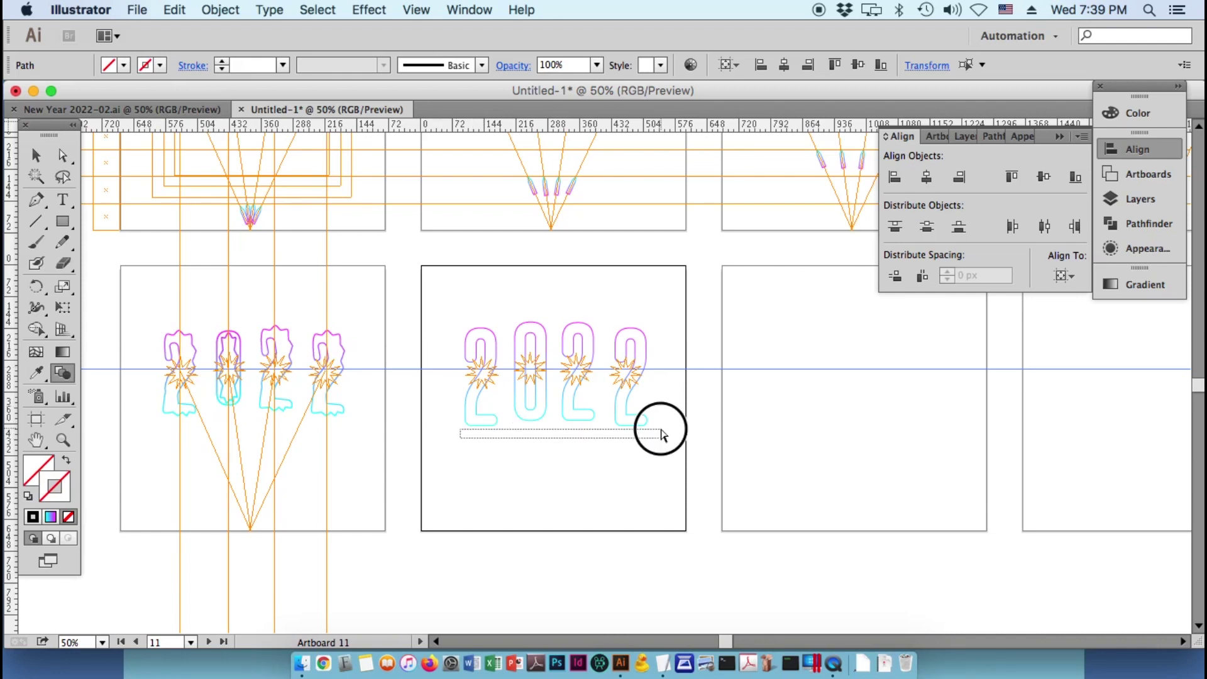
- Nudge the selected 2022 digits up and back down with Shift+arrow keys
{"action": "left_click_drag", "start_coordinate": [458, 428], "coordinate": [684, 420]}
{"action": "left_click", "coordinate": [36, 155]}
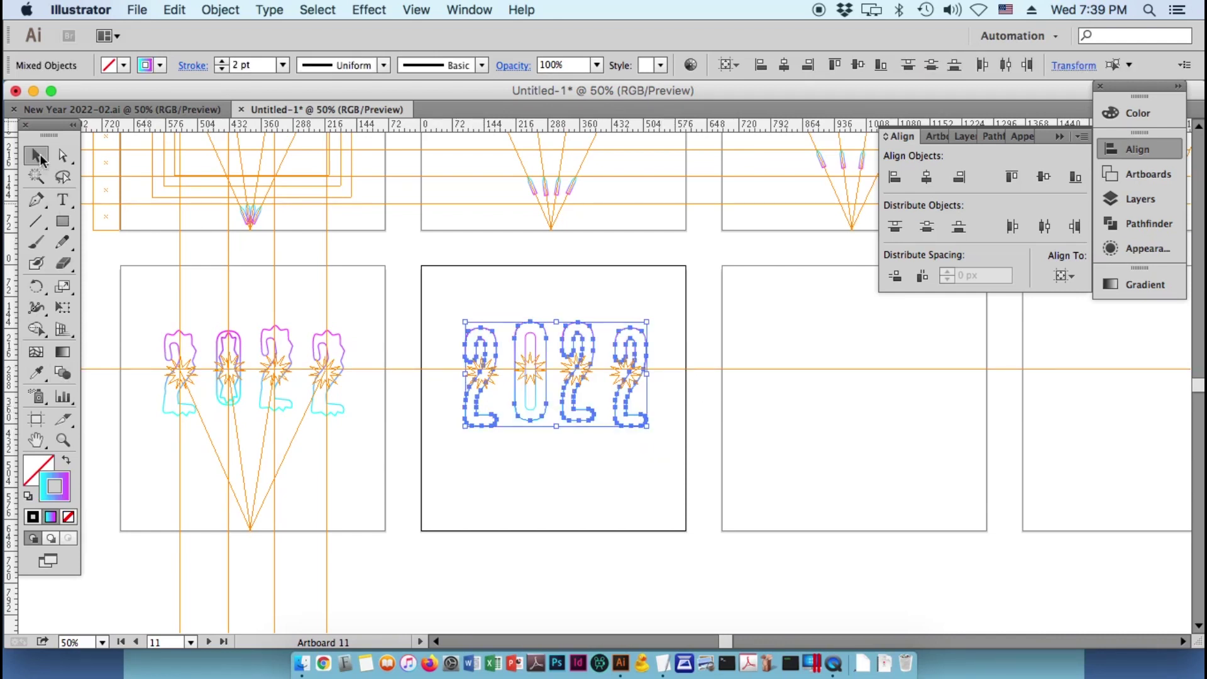
{"action": "key", "text": "shift+Up"}
{"action": "key", "text": "shift+Up"}
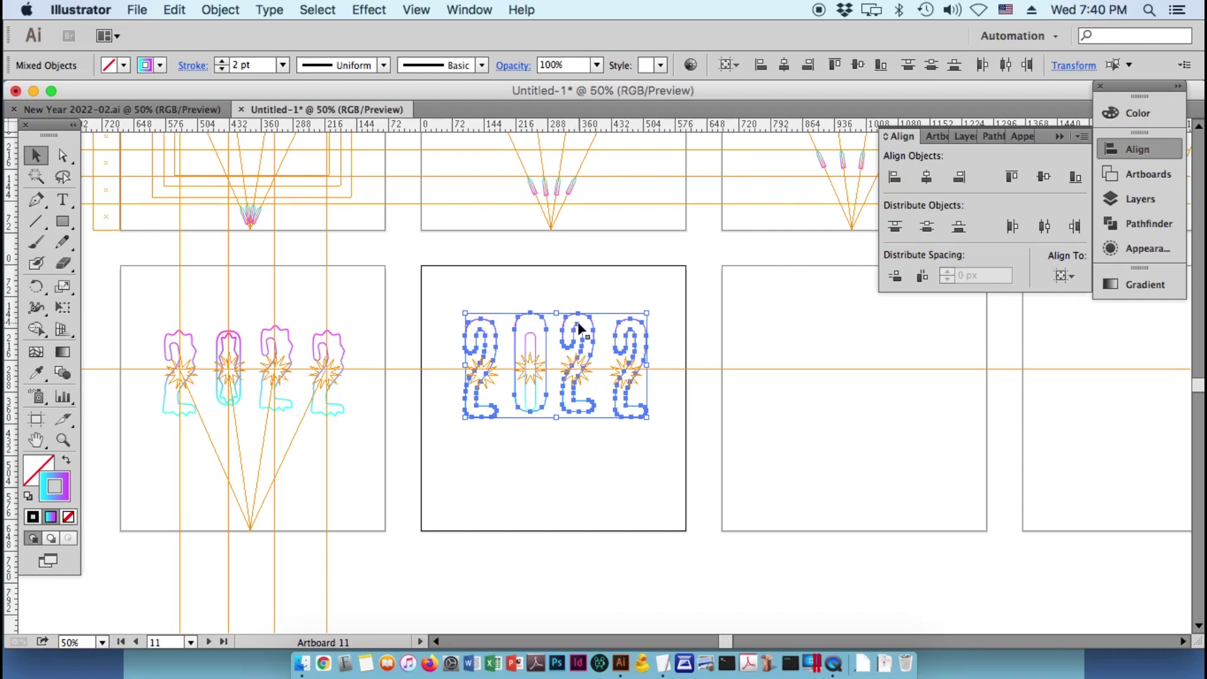
{"action": "key", "text": "shift+Down"}
{"action": "key", "text": "shift+Down"}
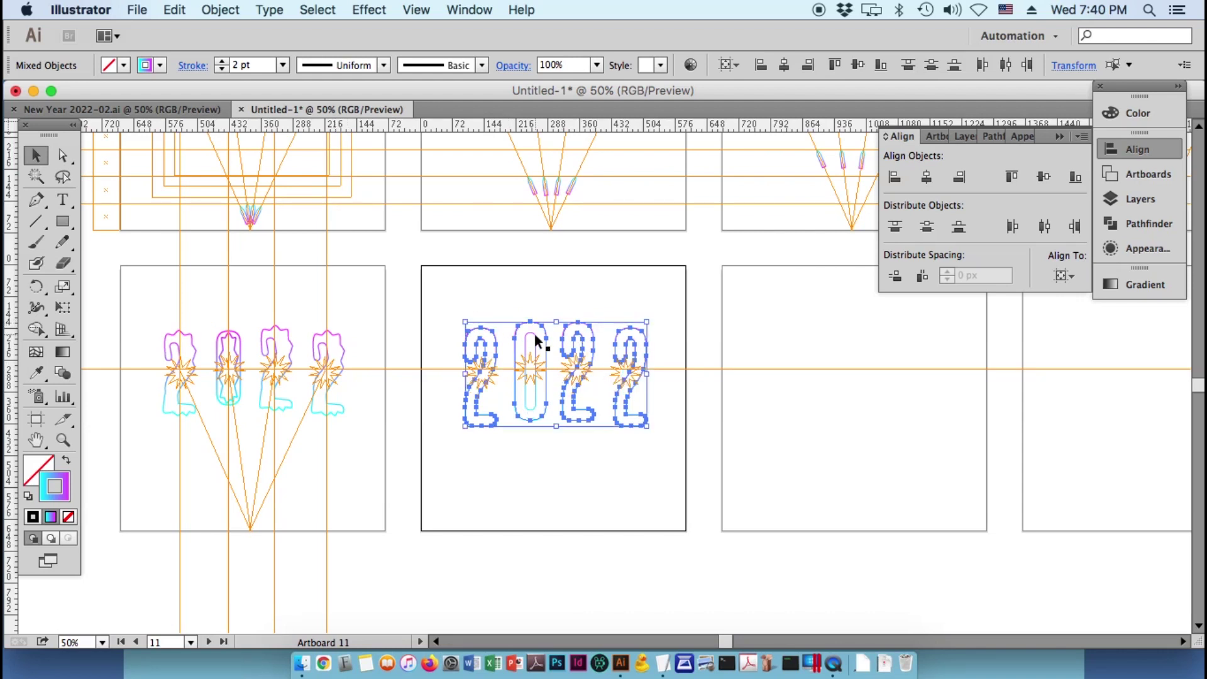
{"action": "left_click", "coordinate": [534, 332]}
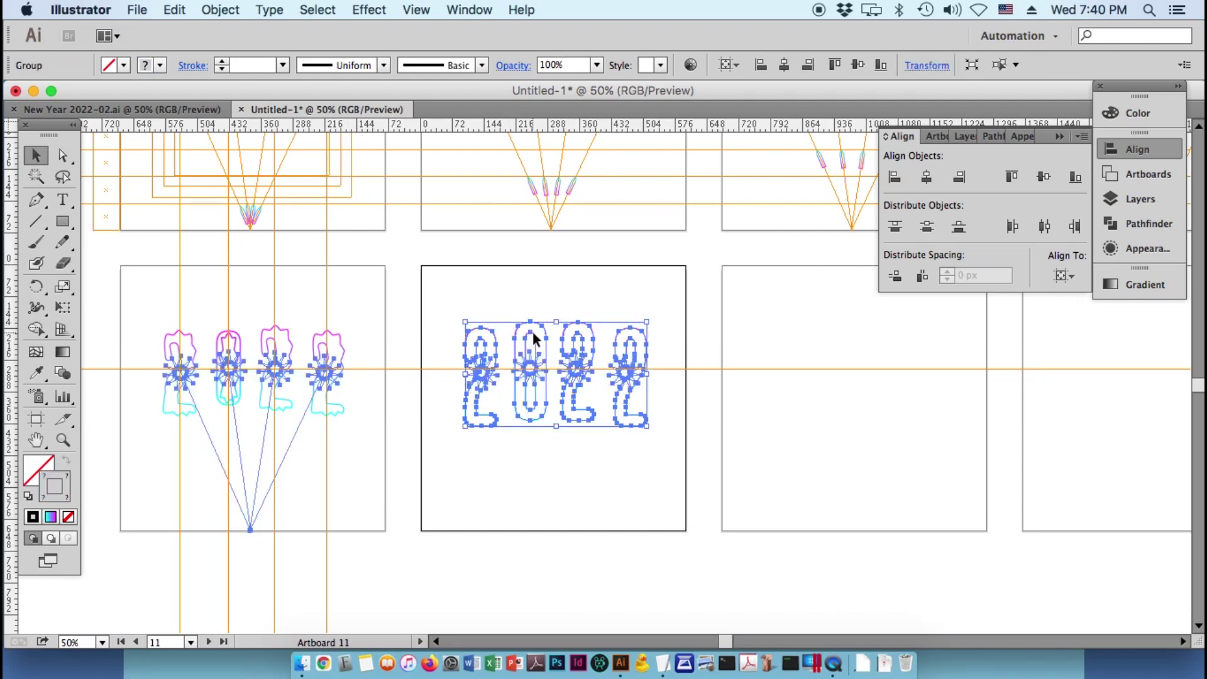
{"action": "left_click", "coordinate": [63, 156]}
- Direct-select only the 2022 digit outlines and raise them slightly over the starbursts
{"action": "left_click", "coordinate": [503, 299]}
{"action": "left_click_drag", "start_coordinate": [422, 327], "coordinate": [653, 345]}
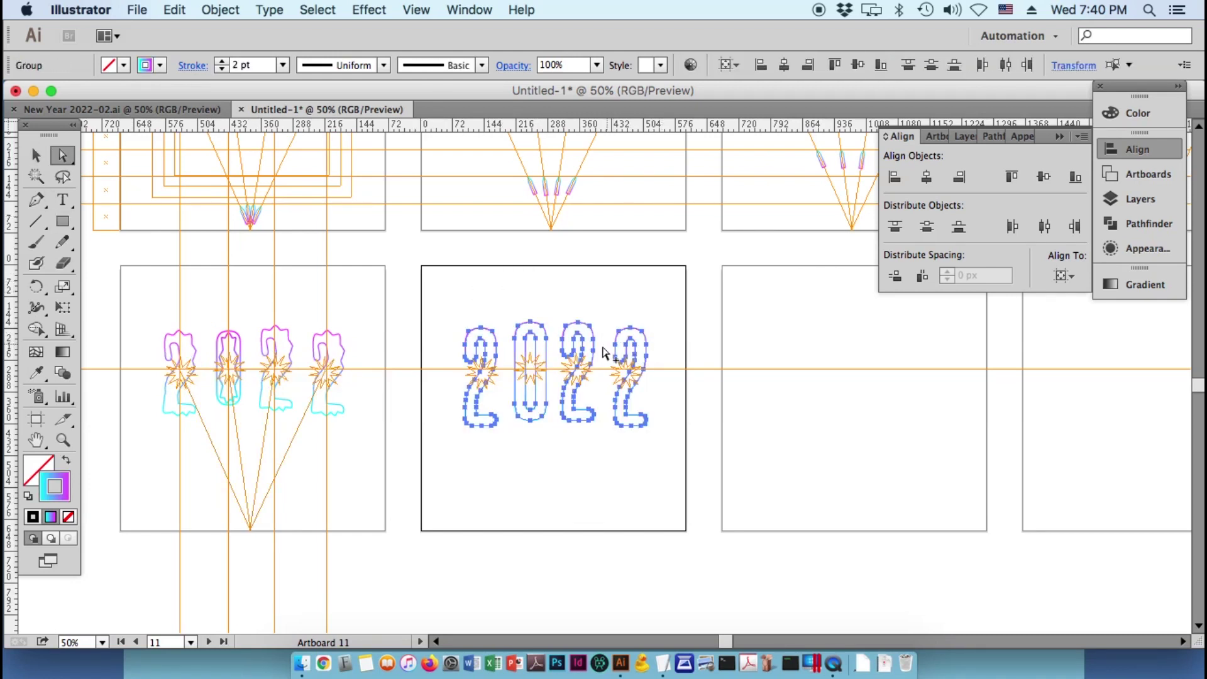
{"action": "left_click_drag", "start_coordinate": [536, 342], "coordinate": [536, 338]}
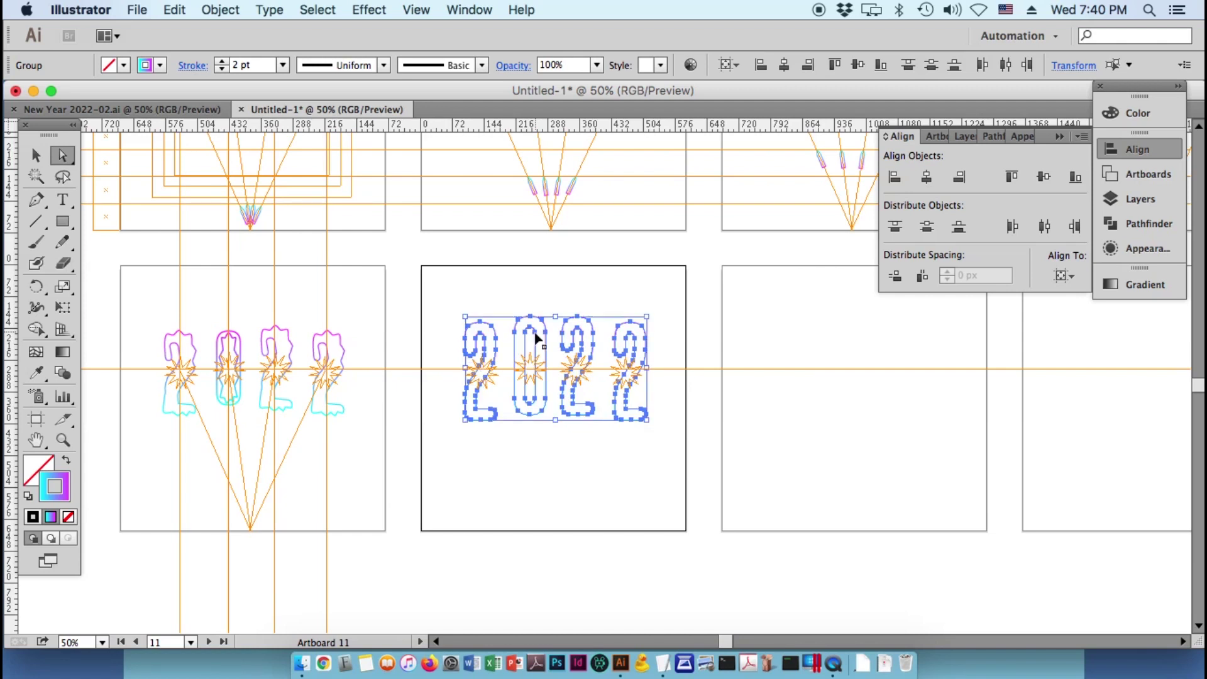
{"action": "left_click", "coordinate": [664, 337]}
{"action": "scroll", "coordinate": [629, 352], "scroll_direction": "right", "scroll_amount": 5}
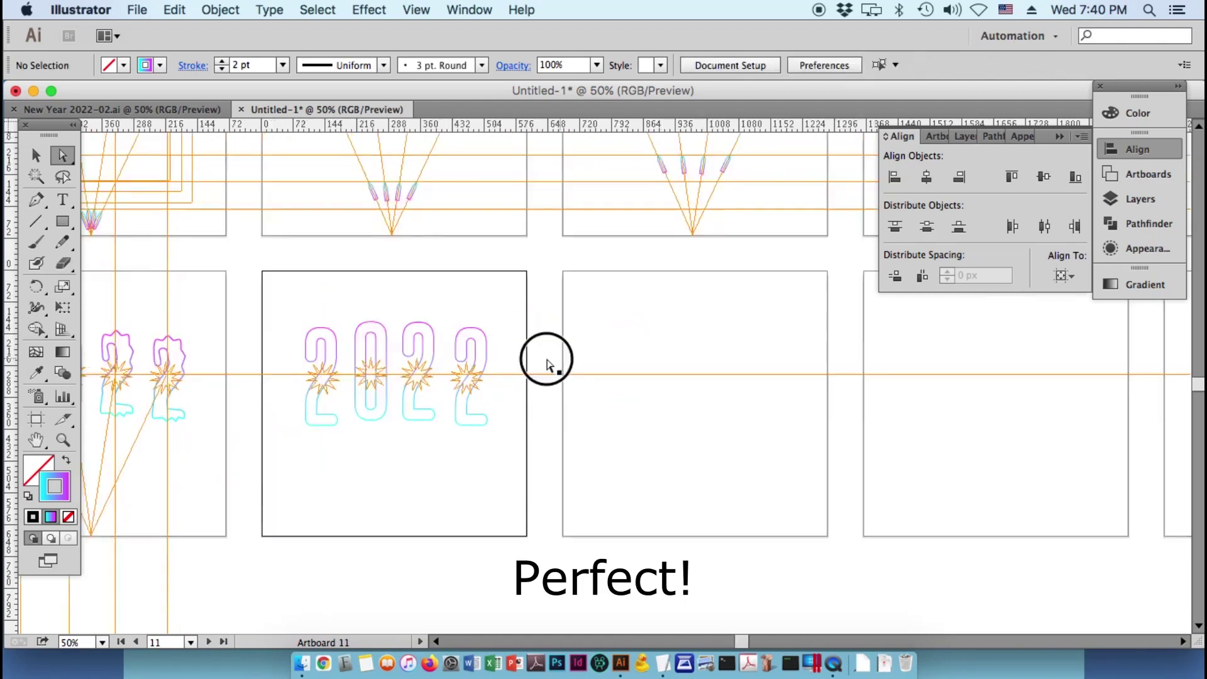
{"action": "left_click_drag", "start_coordinate": [284, 324], "coordinate": [500, 352]}
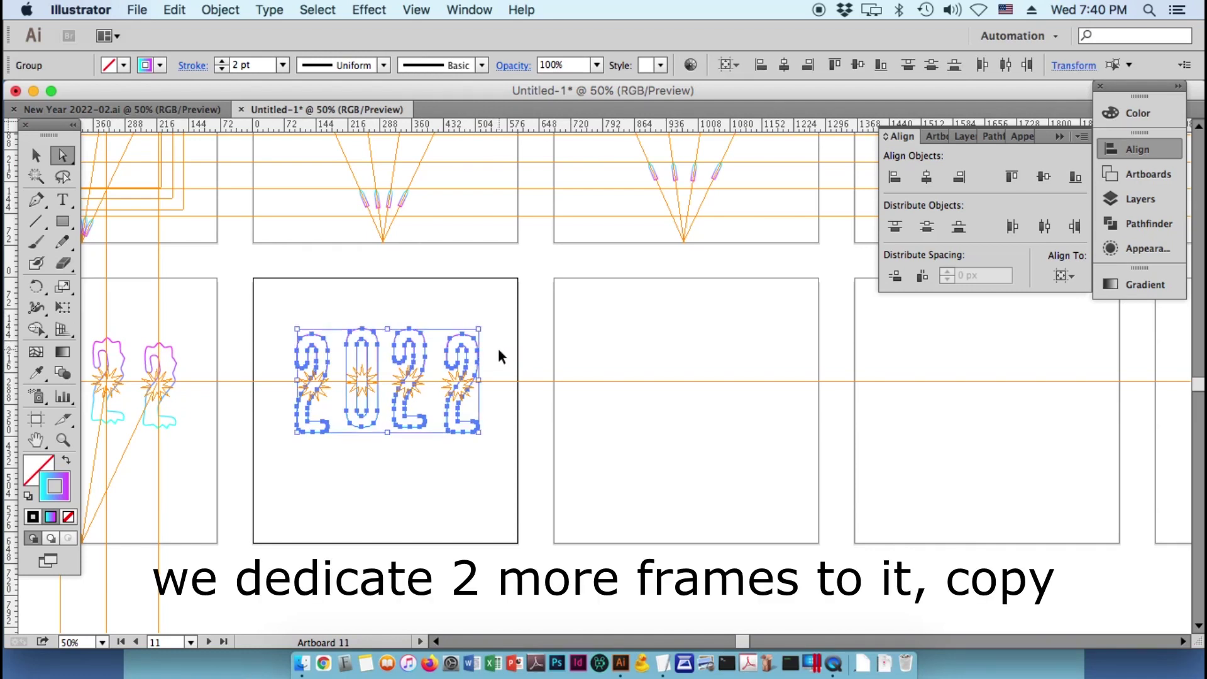
- Copy the 2022 lettering 680 px right (vertical 0), then repeat the copy onto the next artboard
{"action": "key", "text": "Return"}
{"action": "type", "text": "680"}
{"action": "key", "text": "Tab"}
{"action": "type", "text": "0"}
{"action": "key", "text": "Tab"}
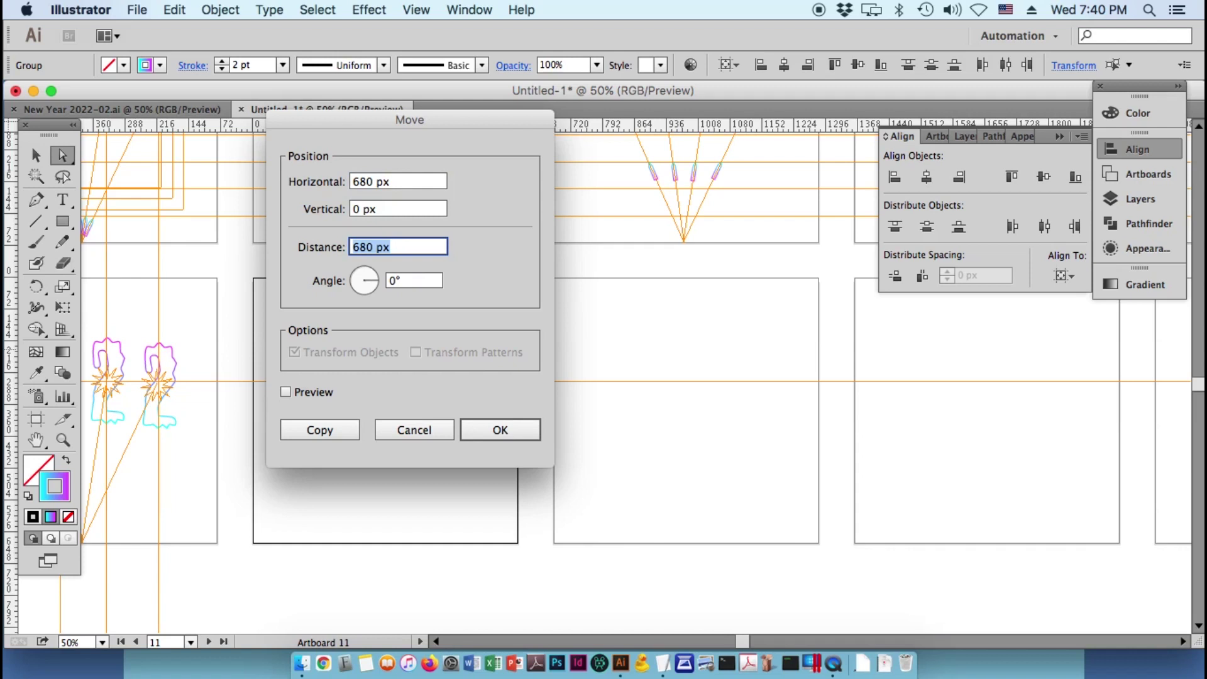
{"action": "left_click", "coordinate": [334, 429]}
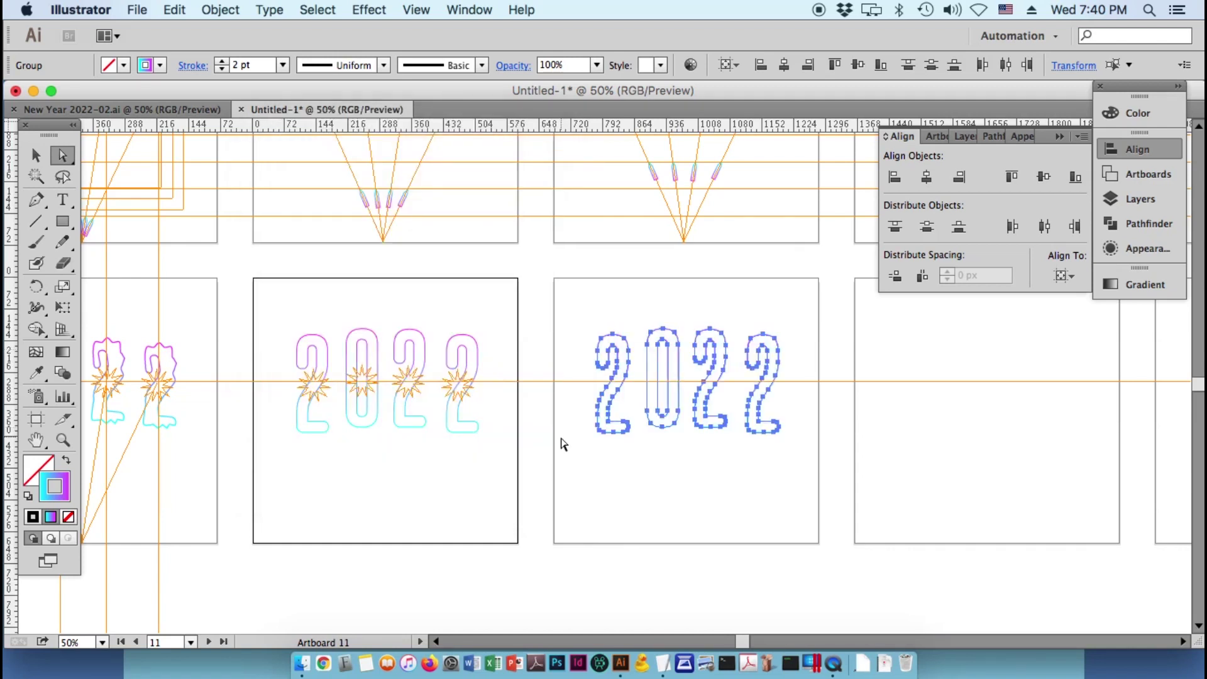
{"action": "key", "text": "super+d"}
- Nudge the 2022 copy on artboard 12 slightly upward
{"action": "mouse_move", "coordinate": [581, 307]}
{"action": "left_mouse_down"}
{"action": "mouse_move", "coordinate": [722, 415]}
{"action": "mouse_move", "coordinate": [800, 452]}
{"action": "left_mouse_up"}
{"action": "left_click", "coordinate": [780, 367]}
{"action": "left_click_drag", "start_coordinate": [780, 358], "coordinate": [780, 345]}
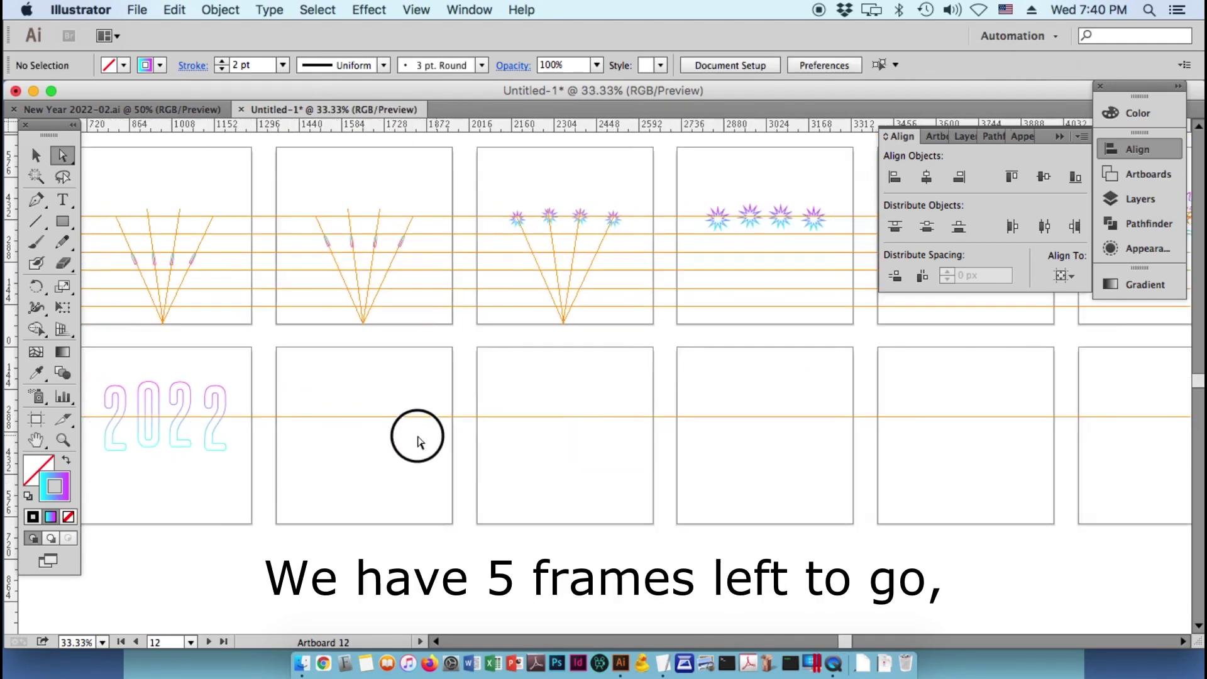
{"action": "left_click_drag", "start_coordinate": [417, 434], "coordinate": [337, 434]}
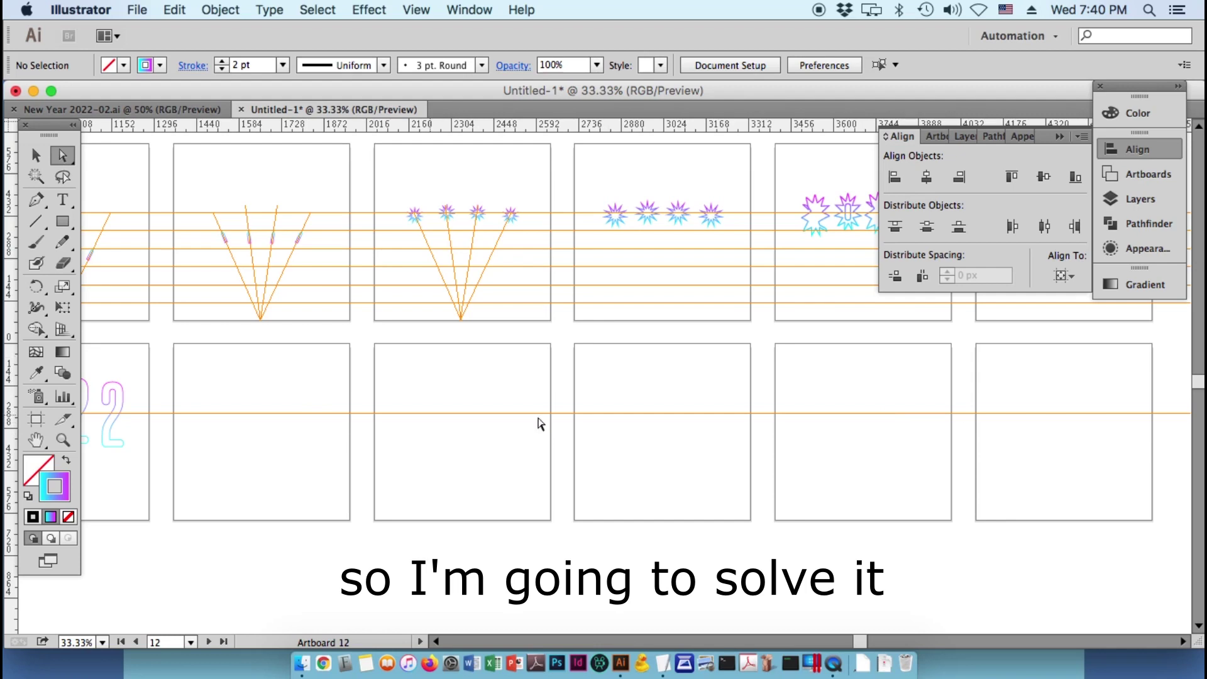
{"action": "left_click_drag", "start_coordinate": [597, 418], "coordinate": [893, 421]}
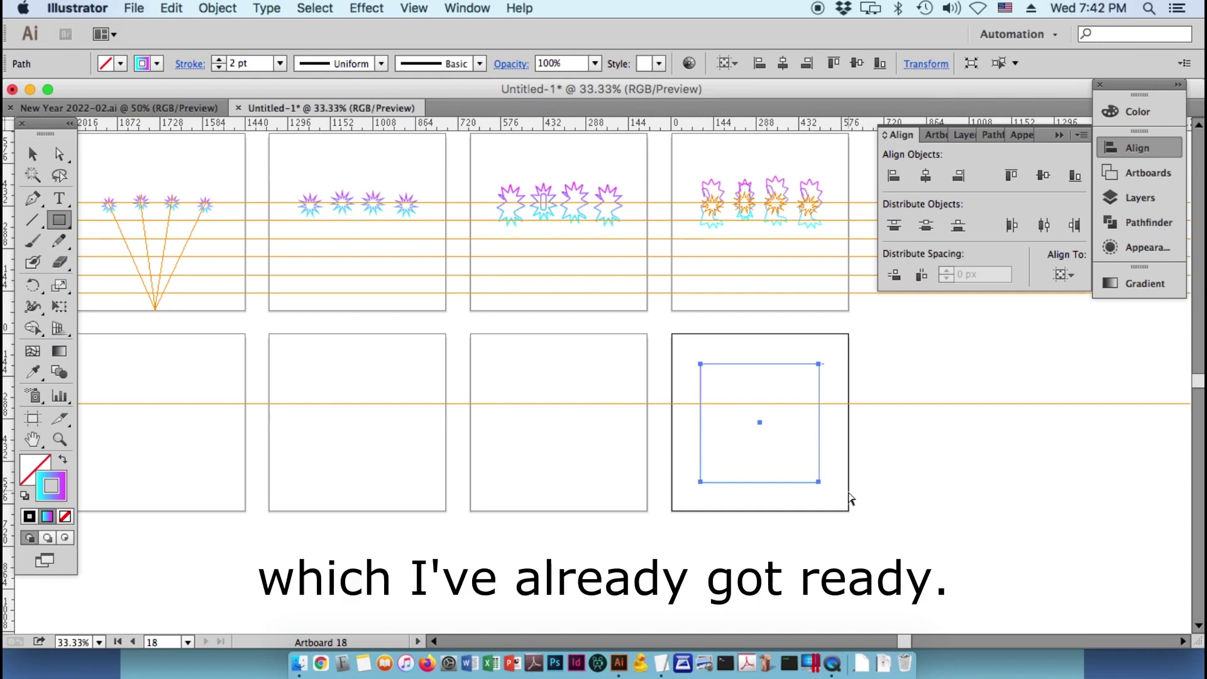
- Group the 2022 digits from artboard 13 and place them in artboard 18's square, above the waves
{"action": "left_click", "coordinate": [864, 527]}
{"action": "left_click", "coordinate": [785, 368]}
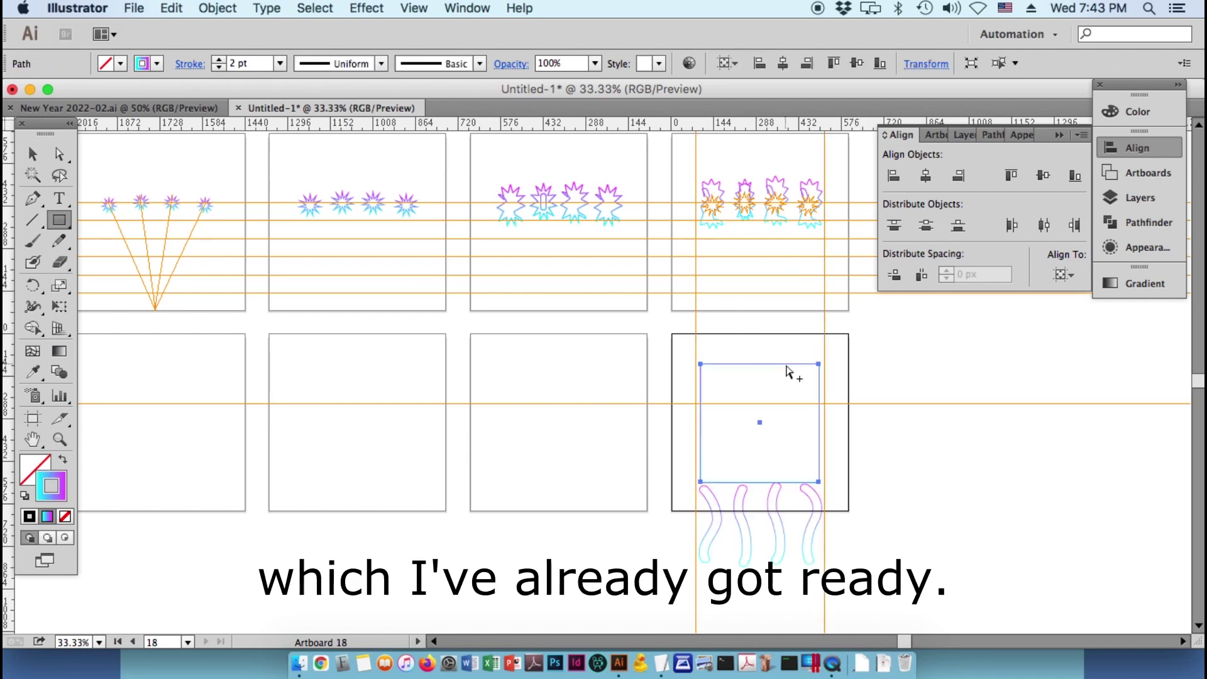
{"action": "left_click", "coordinate": [876, 483]}
{"action": "left_click_drag", "start_coordinate": [839, 496], "coordinate": [939, 471]}
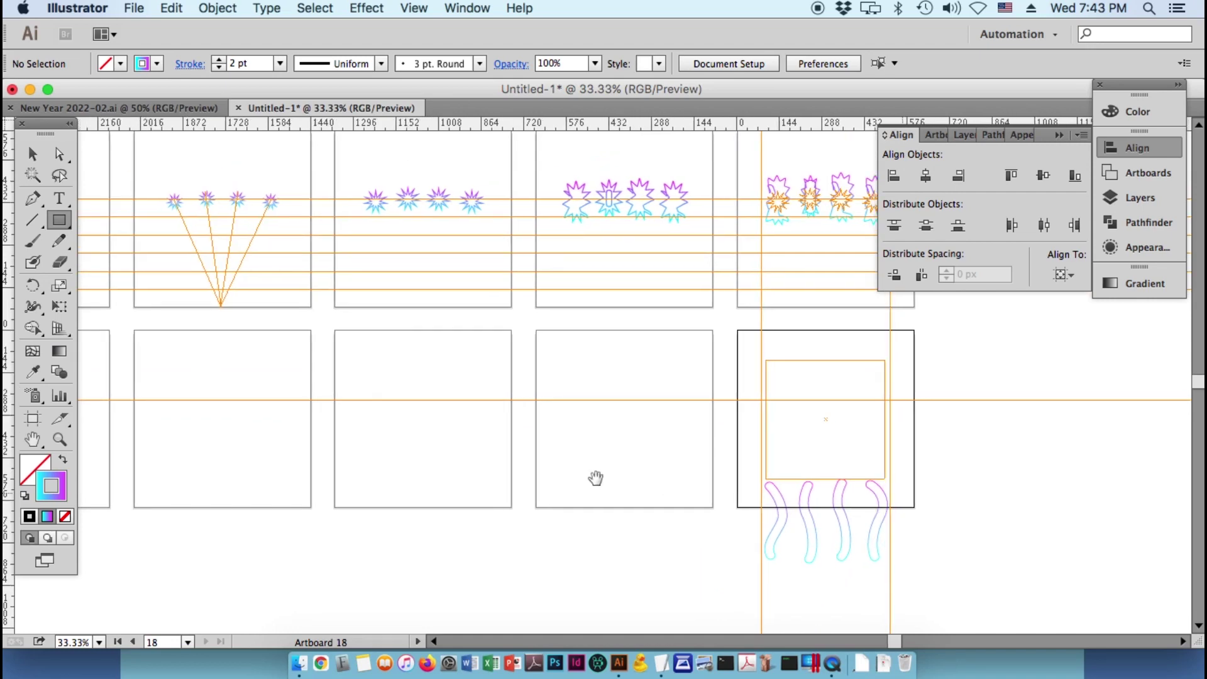
{"action": "left_click_drag", "start_coordinate": [760, 431], "coordinate": [1089, 431]}
{"action": "left_click_drag", "start_coordinate": [260, 374], "coordinate": [124, 454]}
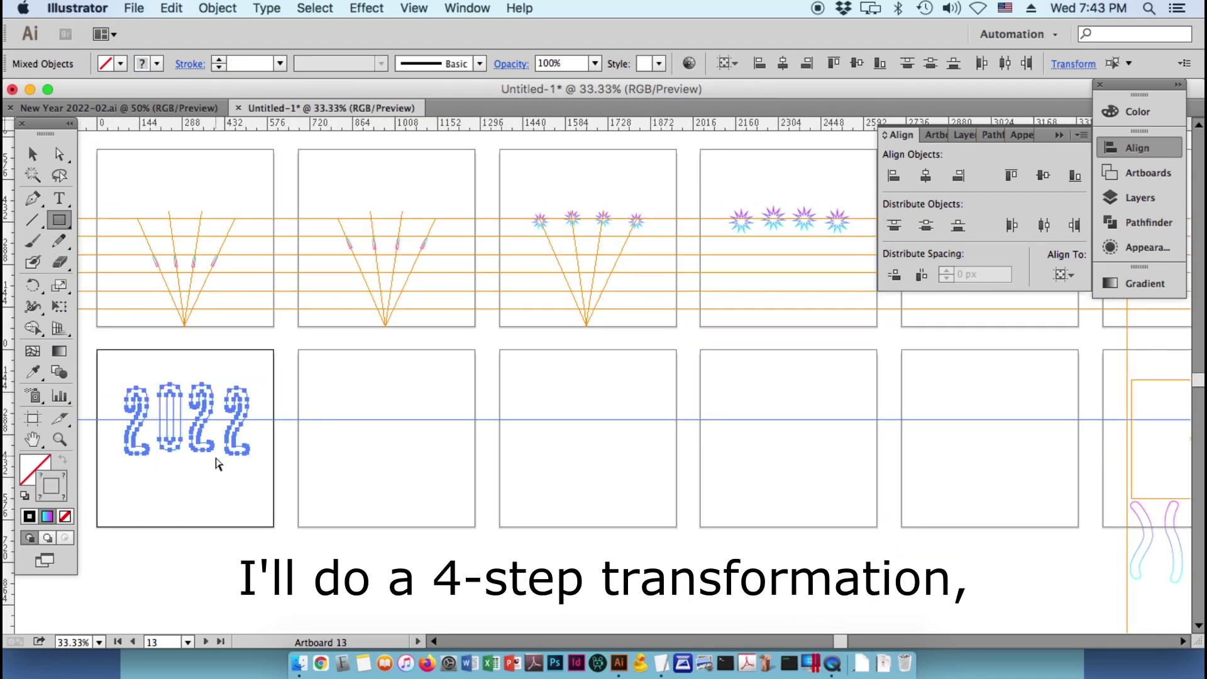
{"action": "key", "text": "super+g"}
{"action": "left_click_drag", "start_coordinate": [237, 457], "coordinate": [1194, 453]}
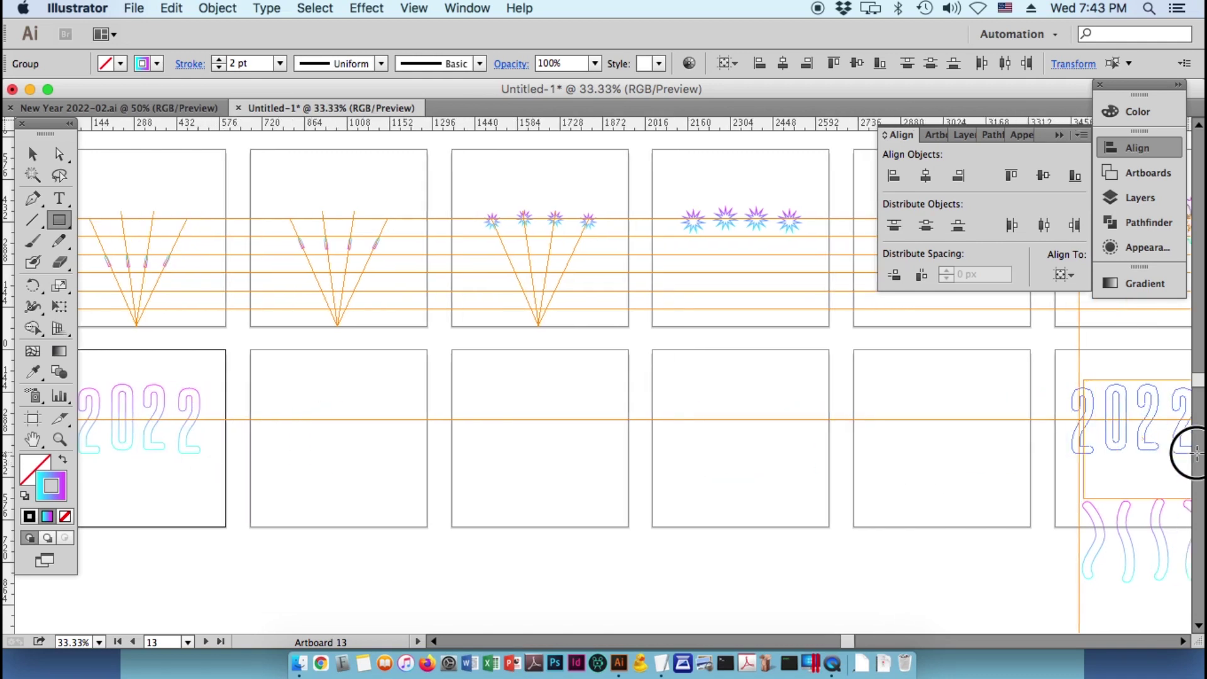
{"action": "left_click_drag", "start_coordinate": [1194, 452], "coordinate": [1016, 453]}
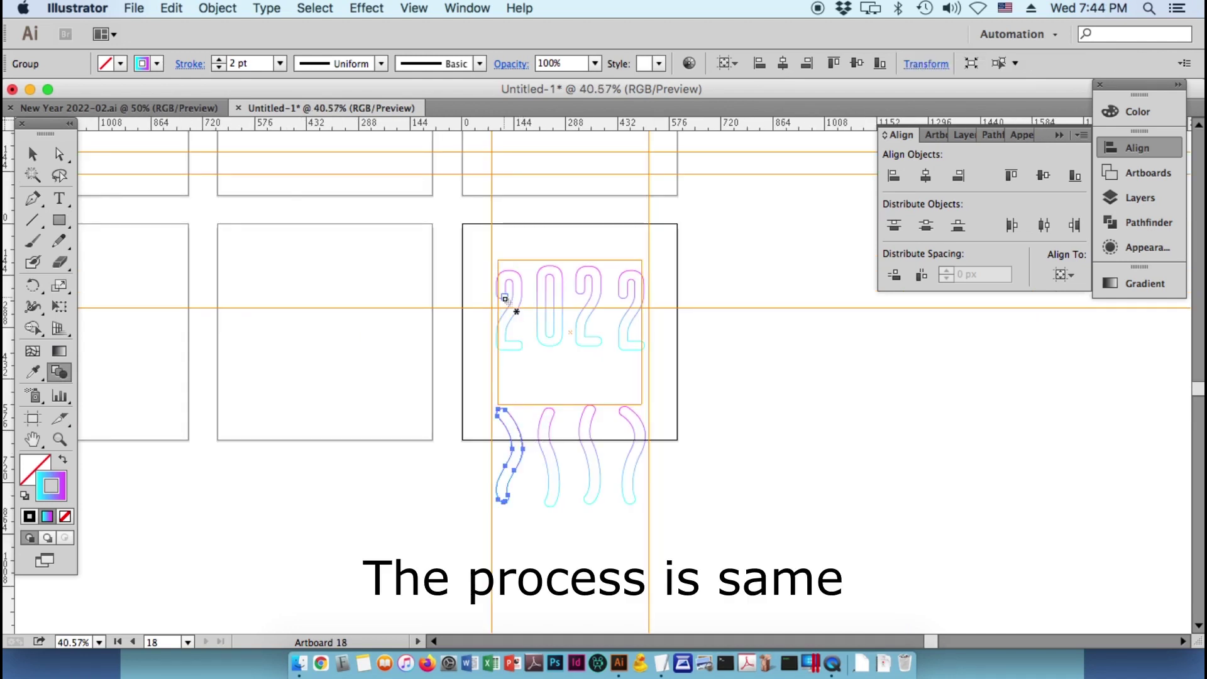
- Set blends to 3 specified steps and blend each 2022 digit into the wave below it
{"action": "key", "text": "Return"}
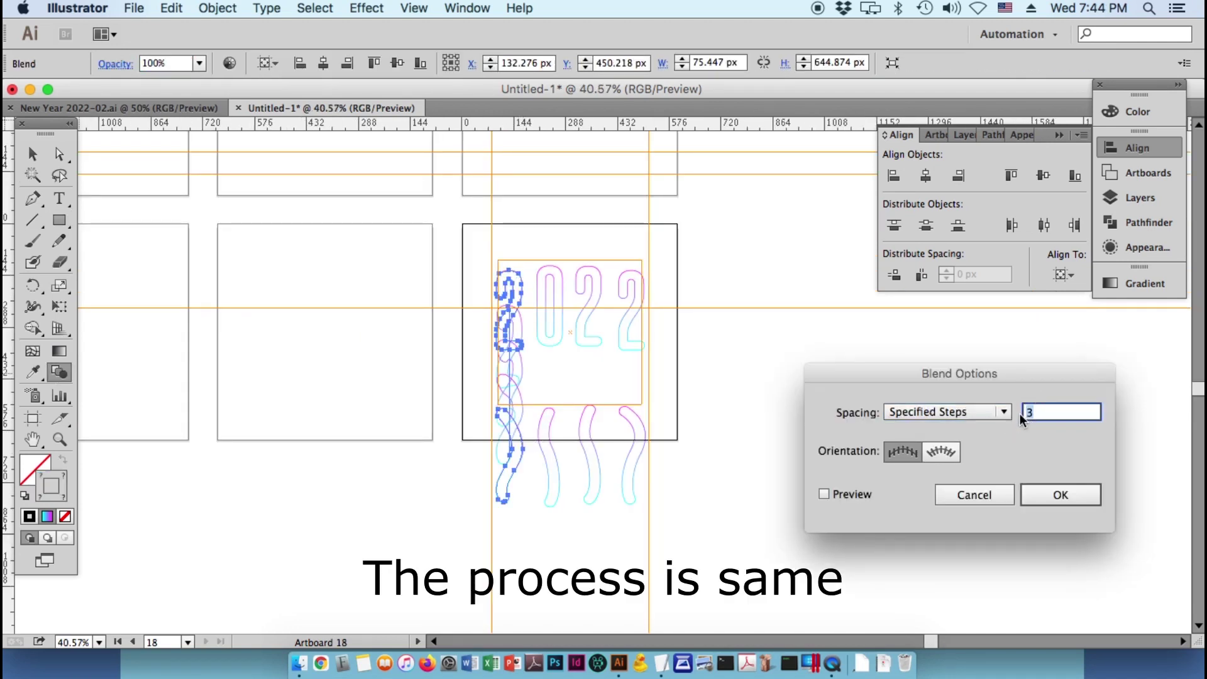
{"action": "key", "text": "Return"}
{"action": "left_click", "coordinate": [564, 286]}
{"action": "left_click", "coordinate": [552, 409]}
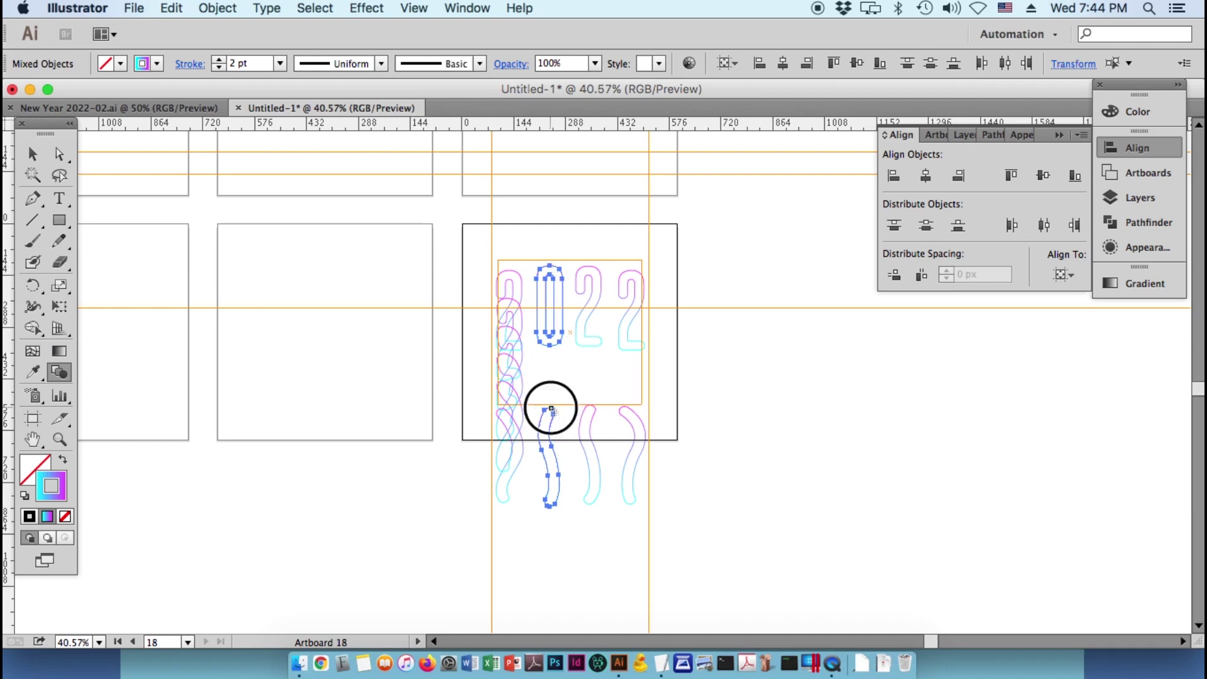
{"action": "left_click", "coordinate": [588, 268]}
{"action": "left_click", "coordinate": [588, 267]}
{"action": "left_click", "coordinate": [591, 407]}
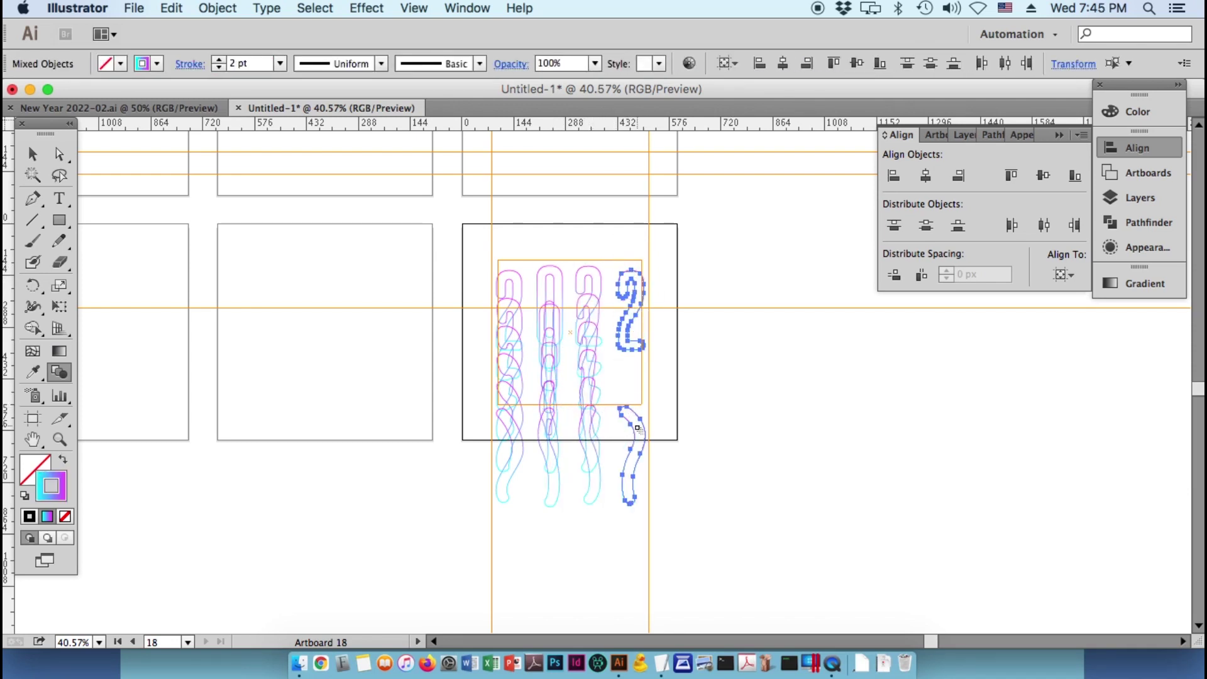
{"action": "left_click", "coordinate": [635, 274]}
{"action": "left_click", "coordinate": [645, 409]}
- Expand the blends in the last and second columns
{"action": "left_click", "coordinate": [681, 413]}
{"action": "left_click", "coordinate": [660, 270]}
{"action": "left_click", "coordinate": [217, 8]}
{"action": "left_click", "coordinate": [242, 183]}
{"action": "left_click", "coordinate": [663, 431]}
{"action": "left_click", "coordinate": [548, 270]}
{"action": "left_click", "coordinate": [218, 9]}
{"action": "left_click", "coordinate": [243, 185]}
- Expand the remaining column blends and remove the four leftover top digit outlines
{"action": "key", "text": "Return"}
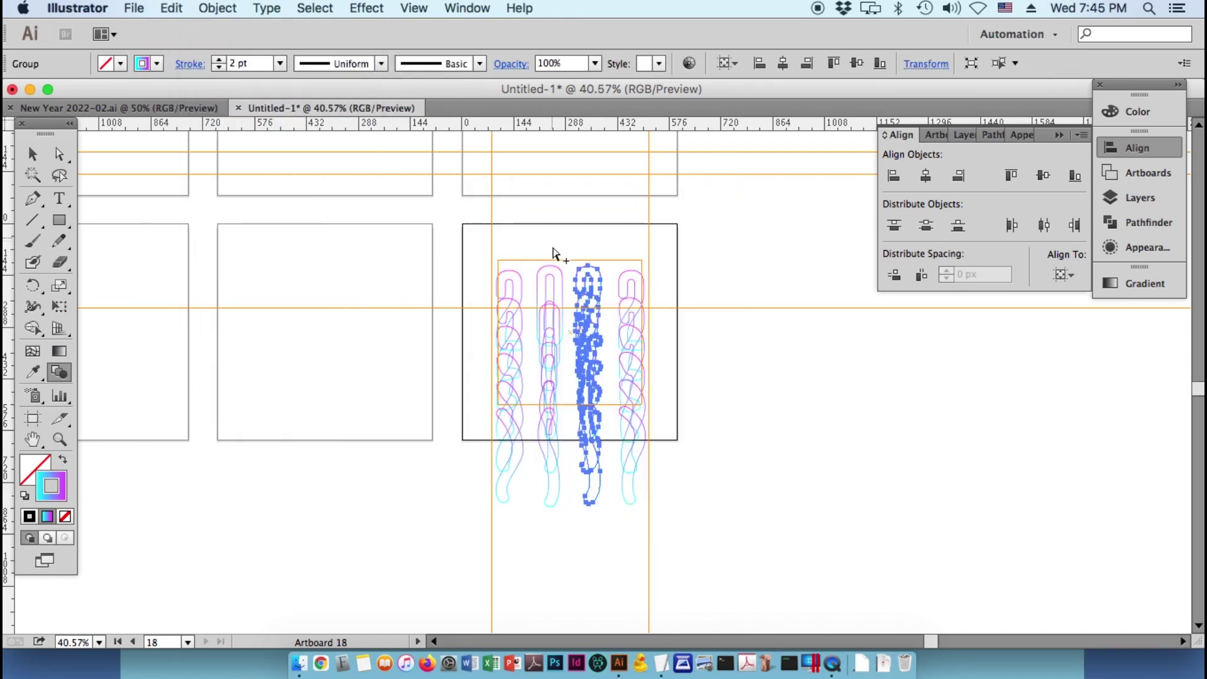
{"action": "left_click", "coordinate": [217, 9]}
{"action": "left_click", "coordinate": [236, 184]}
{"action": "left_click", "coordinate": [635, 424]}
{"action": "left_click", "coordinate": [509, 277]}
{"action": "left_click", "coordinate": [218, 9]}
{"action": "left_click", "coordinate": [236, 184]}
{"action": "left_click", "coordinate": [654, 427]}
{"action": "left_click_drag", "start_coordinate": [660, 261], "coordinate": [499, 280]}
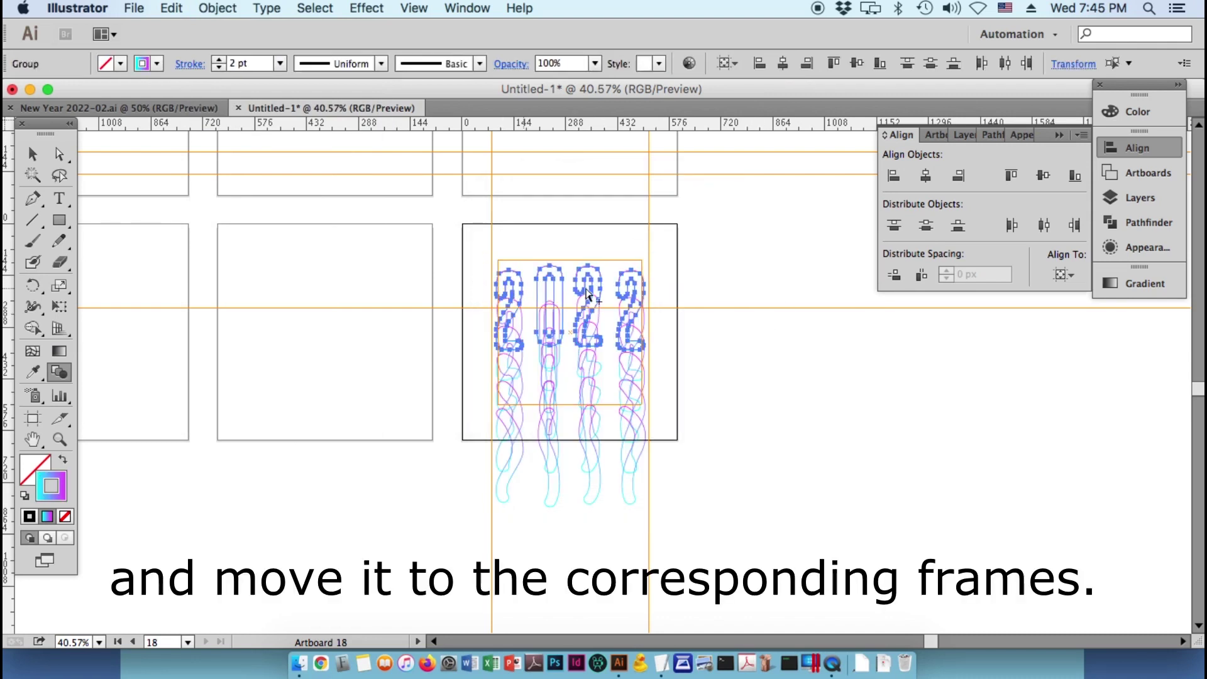
{"action": "key", "text": "ctrl+x"}
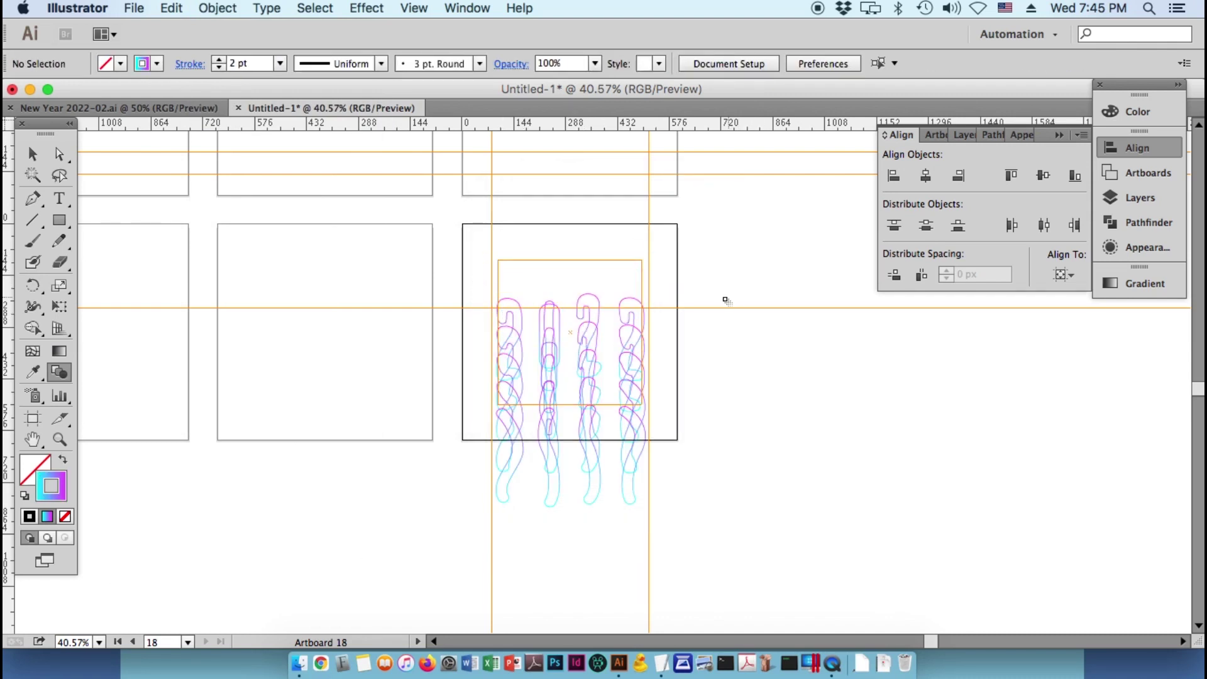
- Paste the cut 2022 outlines back in place and move them onto artboard 14
{"action": "key", "text": "ctrl+f"}
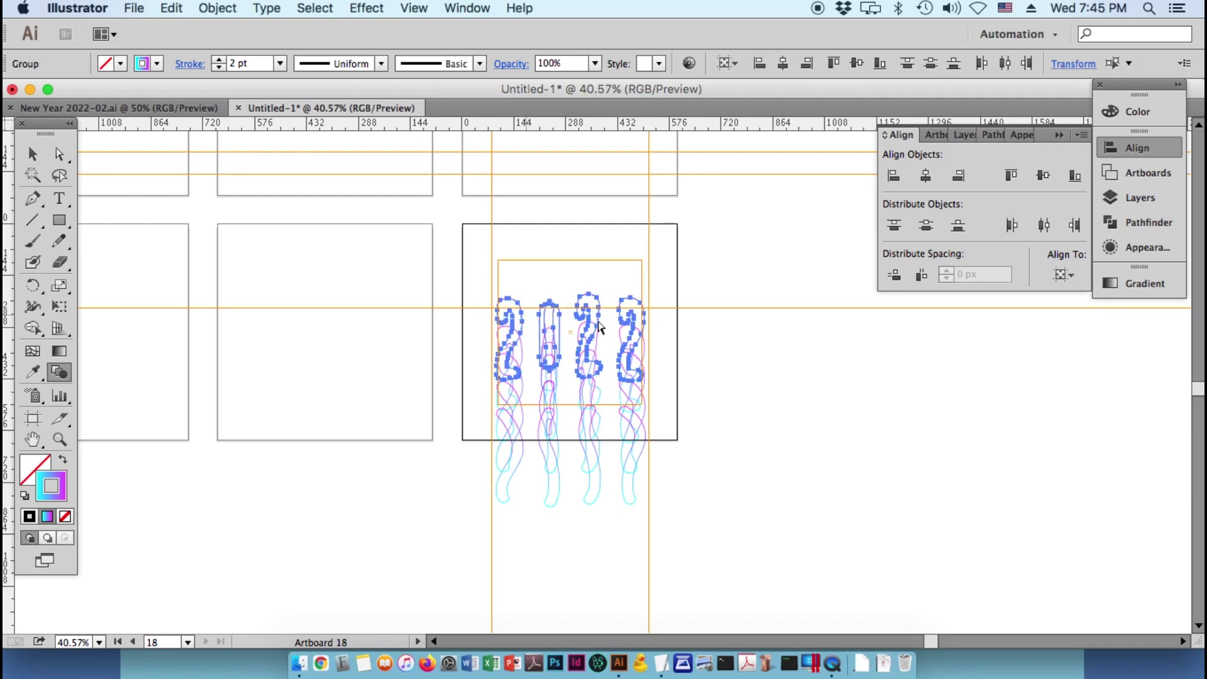
{"action": "scroll", "coordinate": [949, 341], "scroll_direction": "left", "scroll_amount": 3}
{"action": "scroll", "coordinate": [949, 342], "scroll_direction": "left", "scroll_amount": 10}
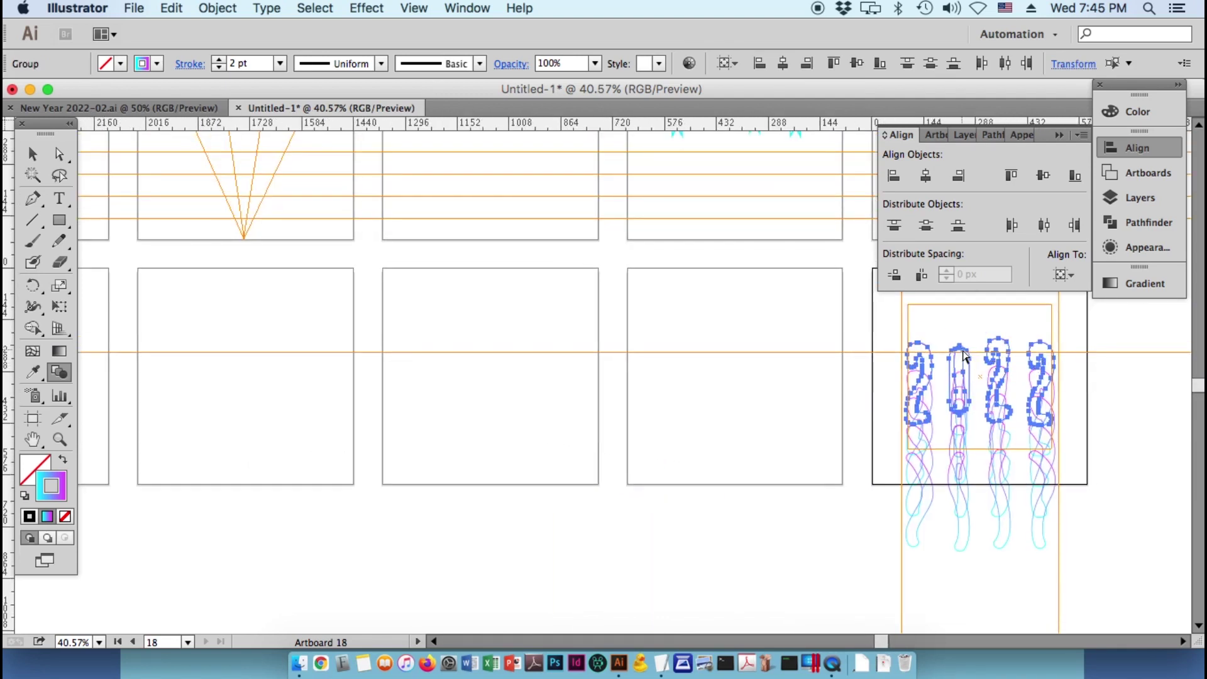
{"action": "left_click_drag", "start_coordinate": [964, 355], "coordinate": [3, 345]}
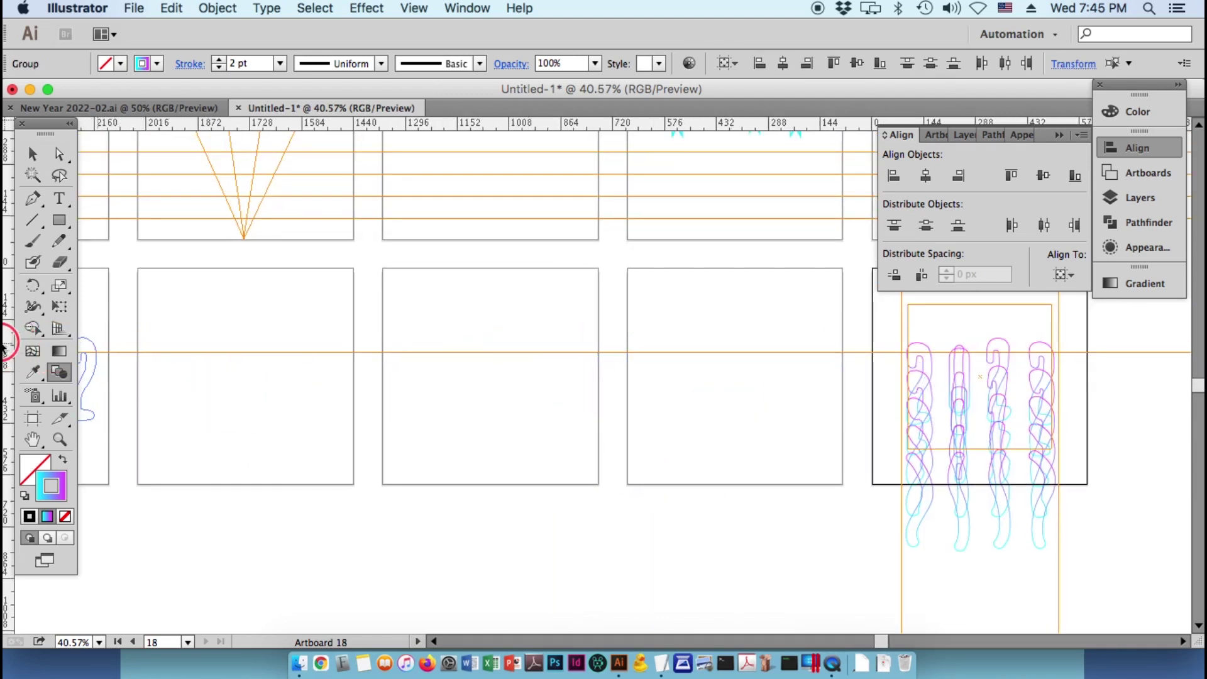
{"action": "left_click_drag", "start_coordinate": [3, 344], "coordinate": [411, 345]}
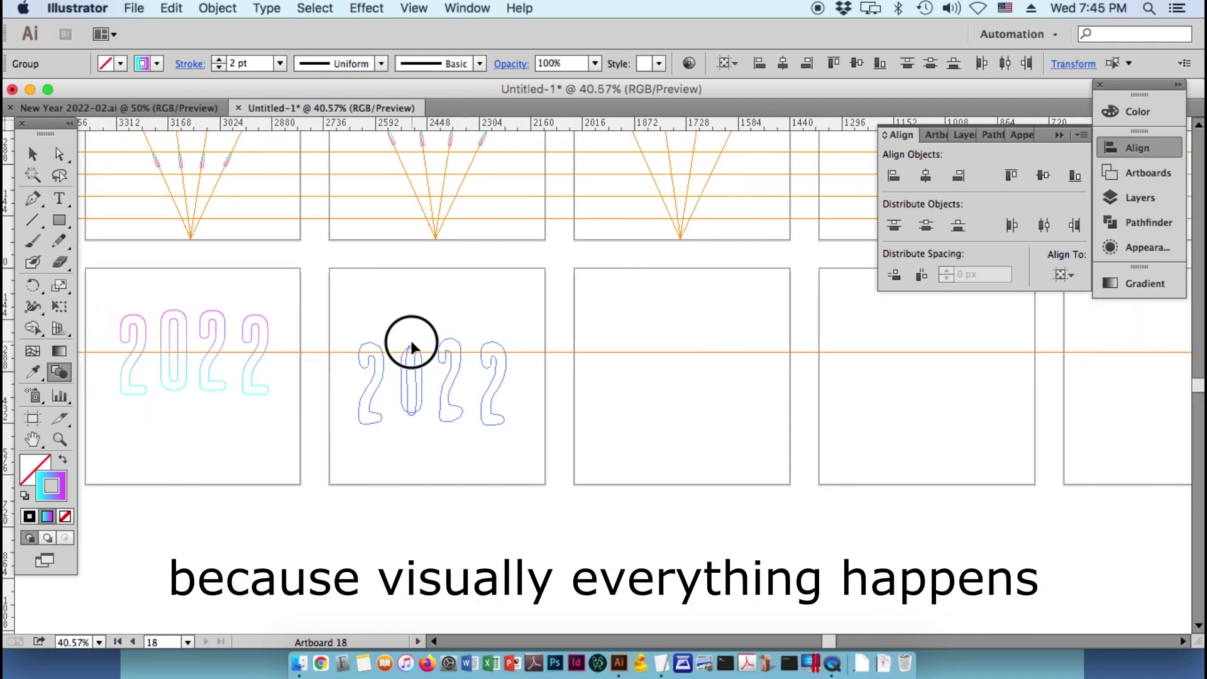
{"action": "left_click_drag", "start_coordinate": [411, 345], "coordinate": [412, 342]}
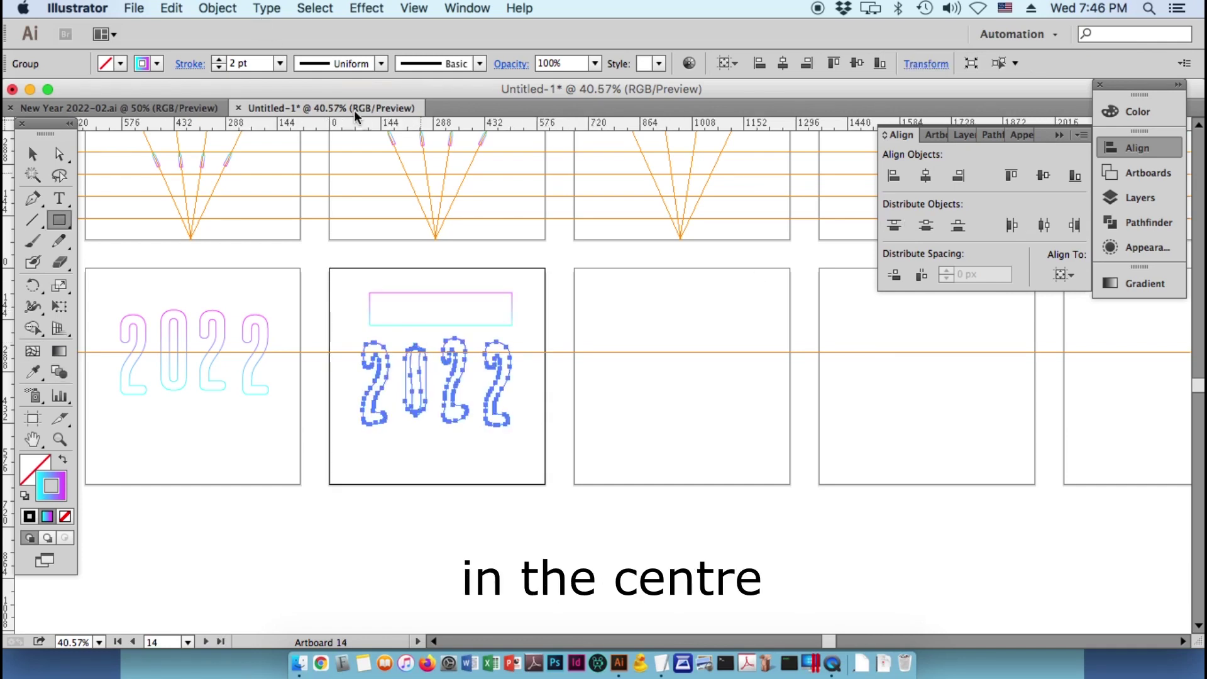
- Move the small rectangle across onto artboard 15
{"action": "left_click_drag", "start_coordinate": [511, 311], "coordinate": [757, 311]}
{"action": "scroll", "coordinate": [930, 380], "scroll_direction": "right", "scroll_amount": 10}
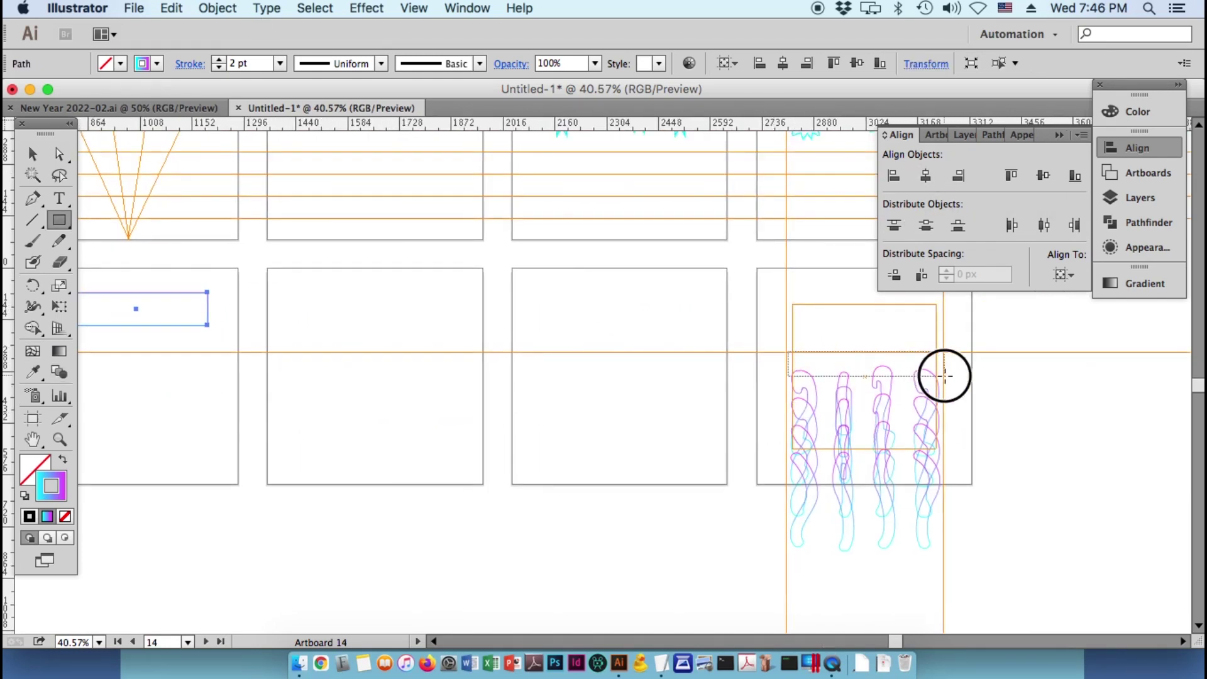
{"action": "left_click_drag", "start_coordinate": [944, 375], "coordinate": [189, 355]}
{"action": "scroll", "coordinate": [535, 395], "scroll_direction": "left", "scroll_amount": 5}
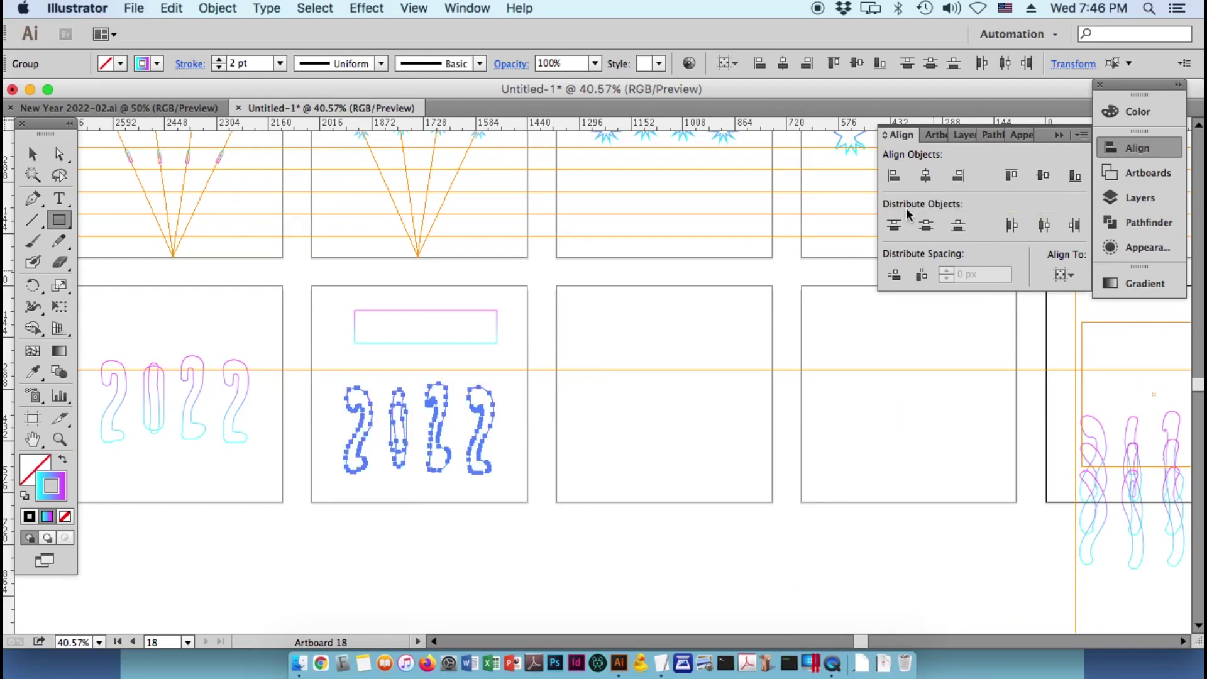
{"action": "left_click", "coordinate": [486, 333]}
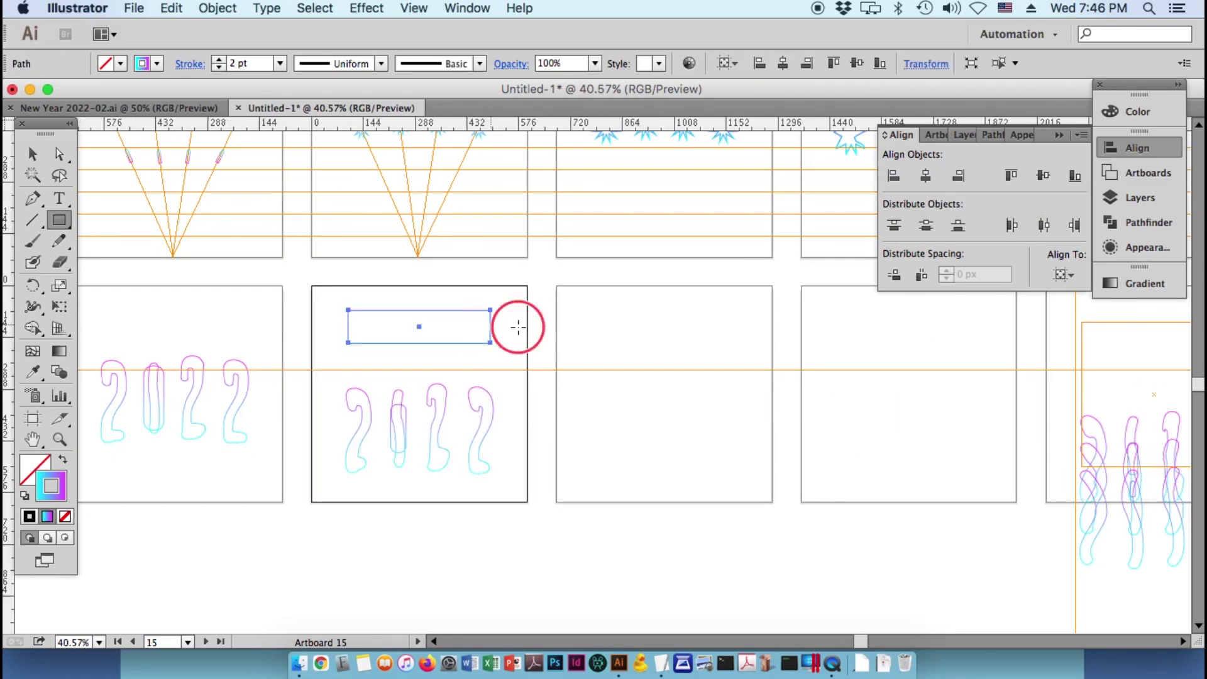
- Move the 2022 squiggle group onto the neighbouring artboard and paste copies in place for artboards 16–17
{"action": "scroll", "coordinate": [497, 340], "scroll_direction": "right", "scroll_amount": 10}
{"action": "left_click", "coordinate": [697, 402]}
{"action": "scroll", "coordinate": [674, 344], "scroll_direction": "up", "scroll_amount": 5}
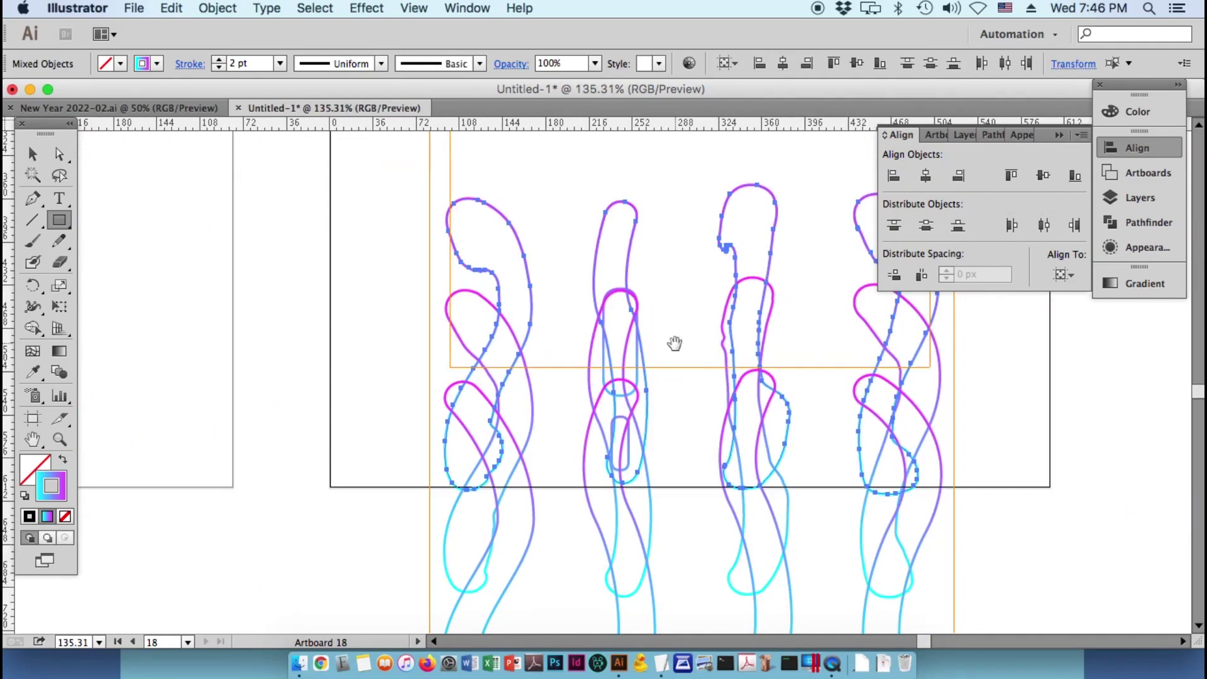
{"action": "scroll", "coordinate": [673, 377], "scroll_direction": "down", "scroll_amount": 5}
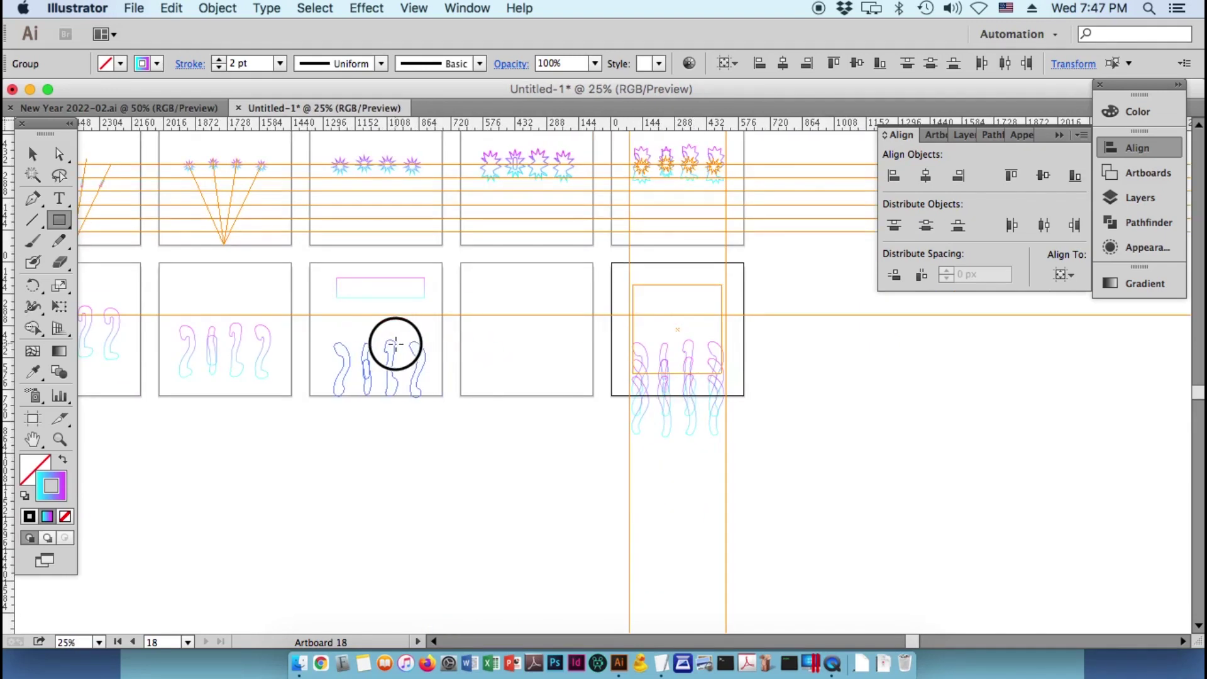
{"action": "scroll", "coordinate": [704, 381], "scroll_direction": "up", "scroll_amount": 3}
{"action": "scroll", "coordinate": [396, 377], "scroll_direction": "down", "scroll_amount": 2}
{"action": "left_click_drag", "start_coordinate": [597, 377], "coordinate": [396, 377]}
{"action": "scroll", "coordinate": [440, 377], "scroll_direction": "left", "scroll_amount": 5}
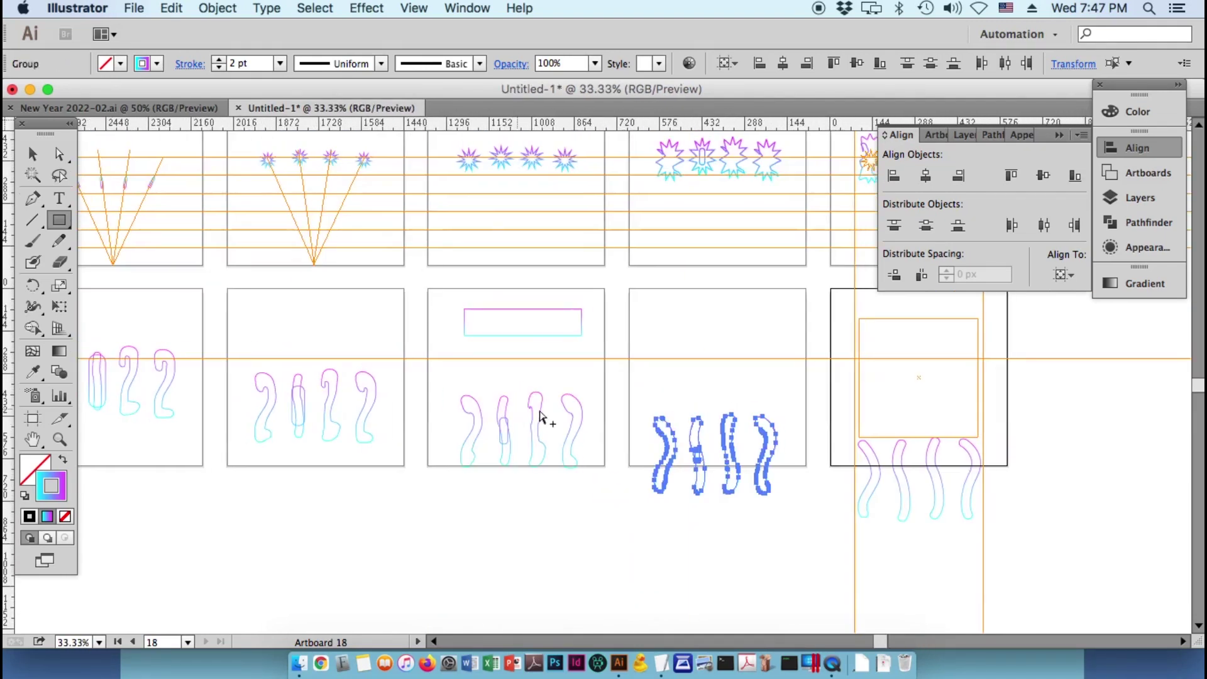
{"action": "left_click", "coordinate": [538, 418]}
{"action": "left_click", "coordinate": [775, 326]}
{"action": "key", "text": "ctrl+shift+v"}
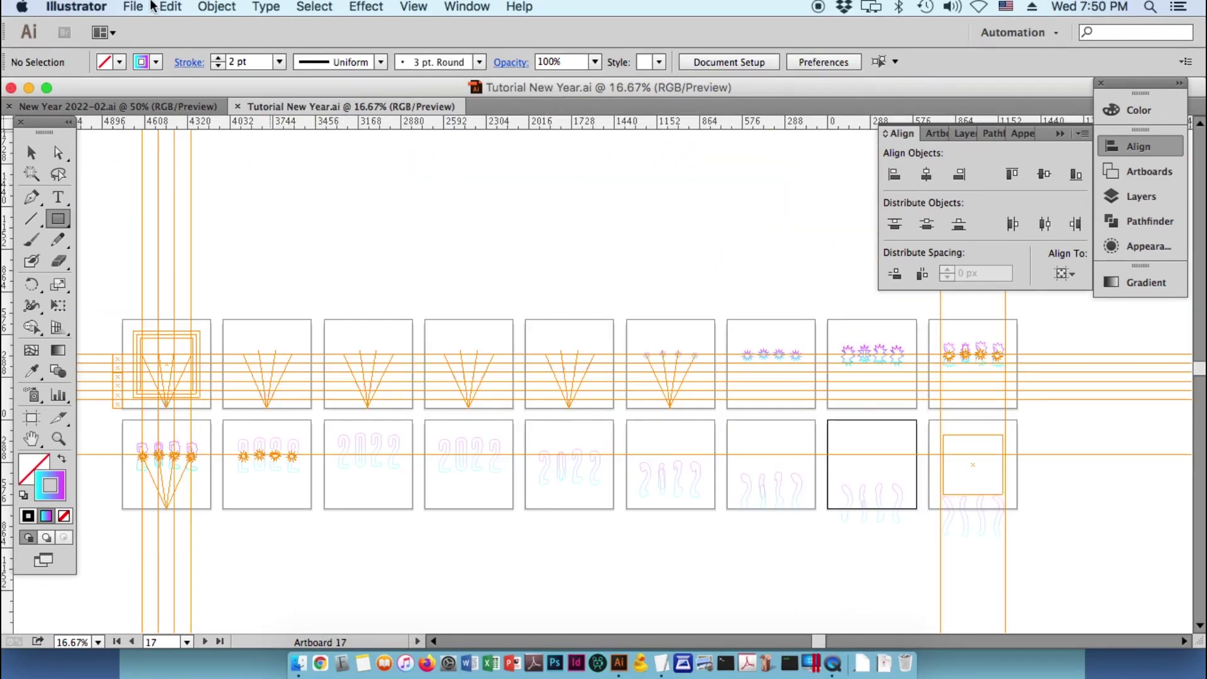
- Save a copy in SVG format with Use Artboards on, writing each of the 18 artboards to its own file
{"action": "left_click", "coordinate": [132, 7]}
{"action": "left_click", "coordinate": [172, 156]}
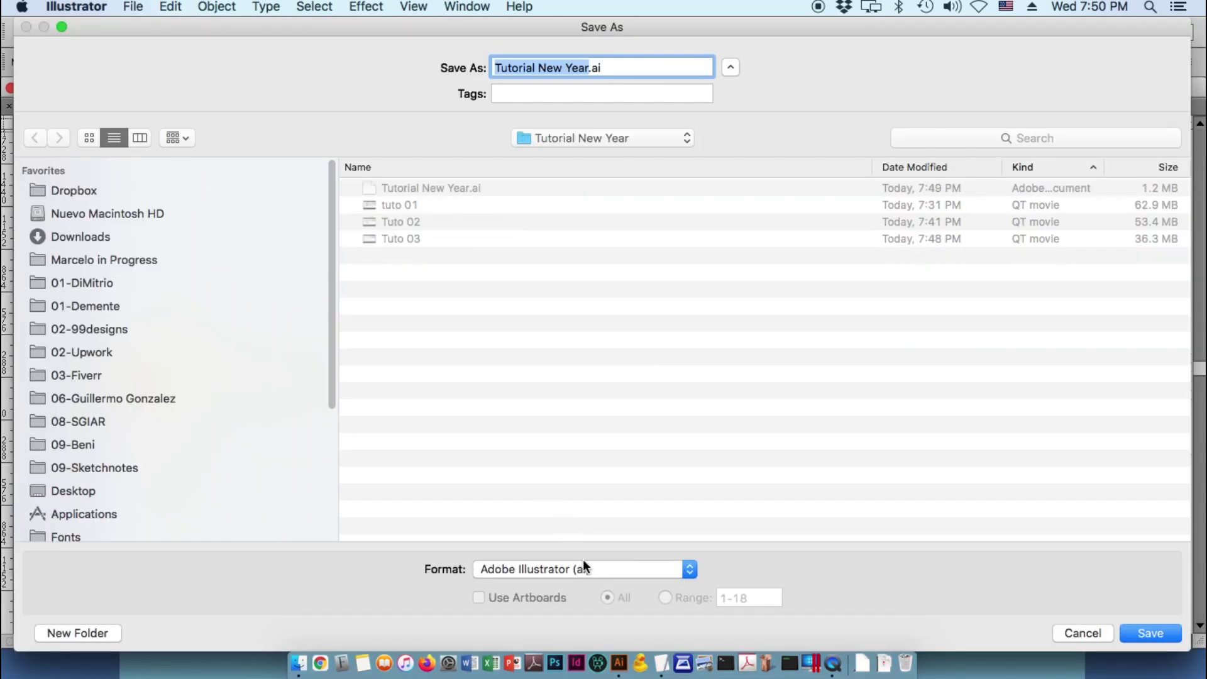
{"action": "left_click", "coordinate": [583, 563]}
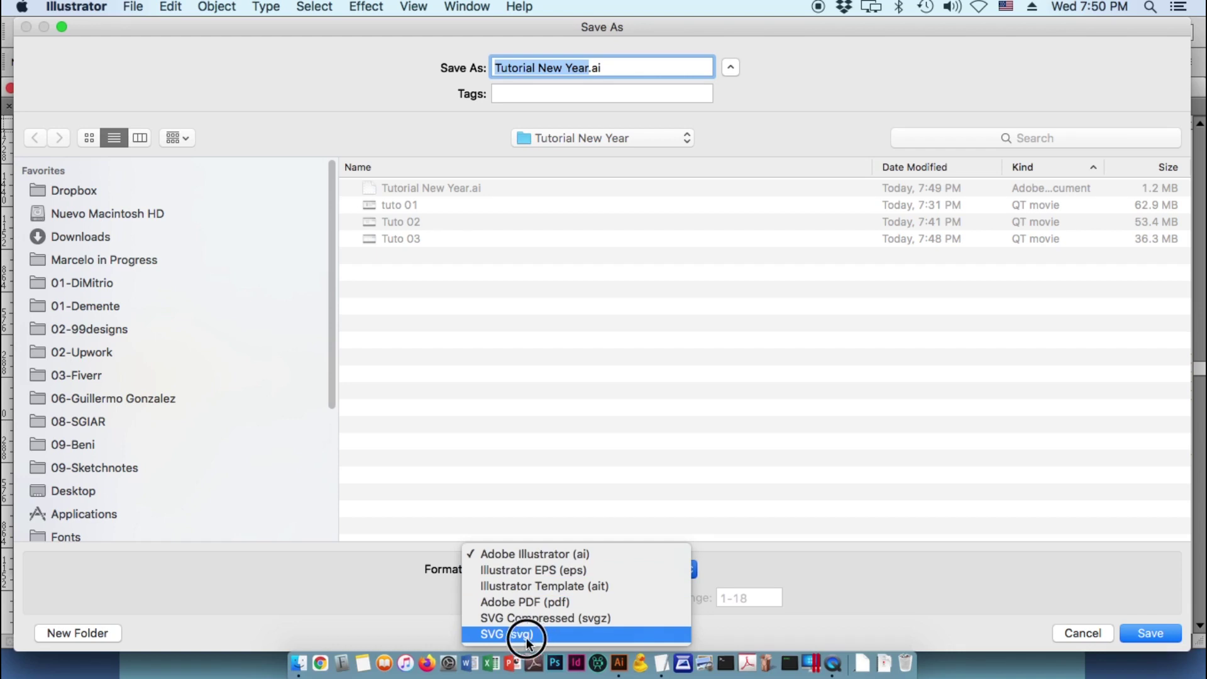
{"action": "left_click", "coordinate": [534, 635]}
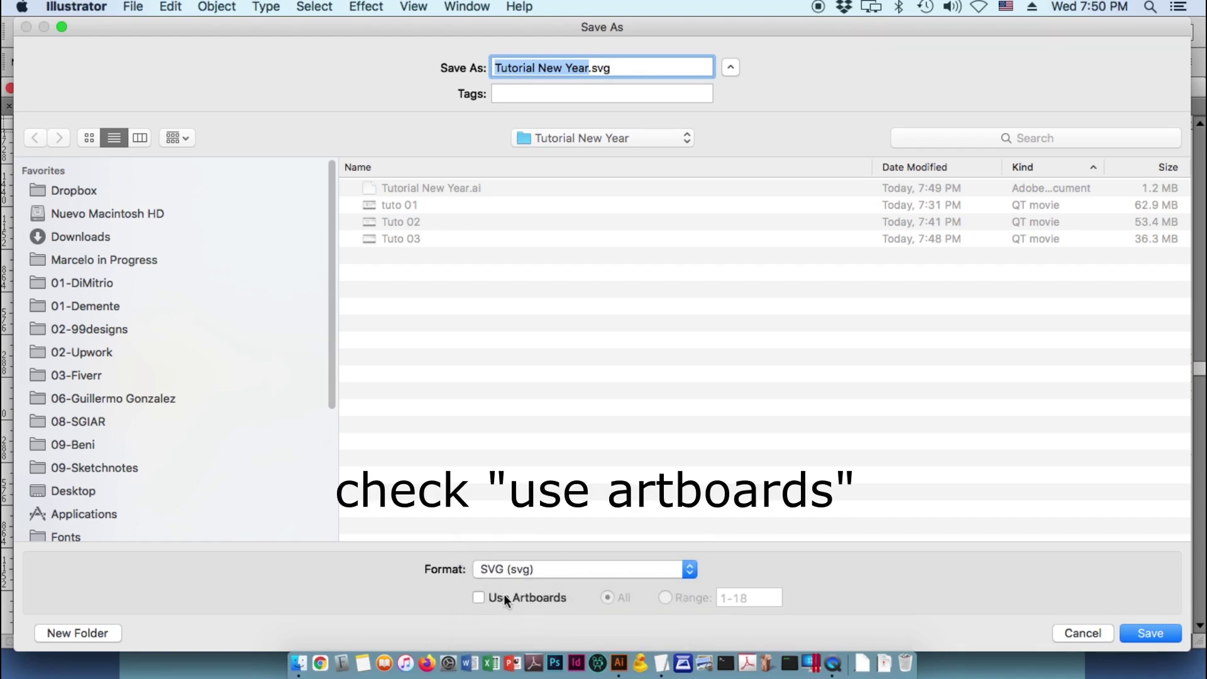
{"action": "left_click", "coordinate": [480, 597]}
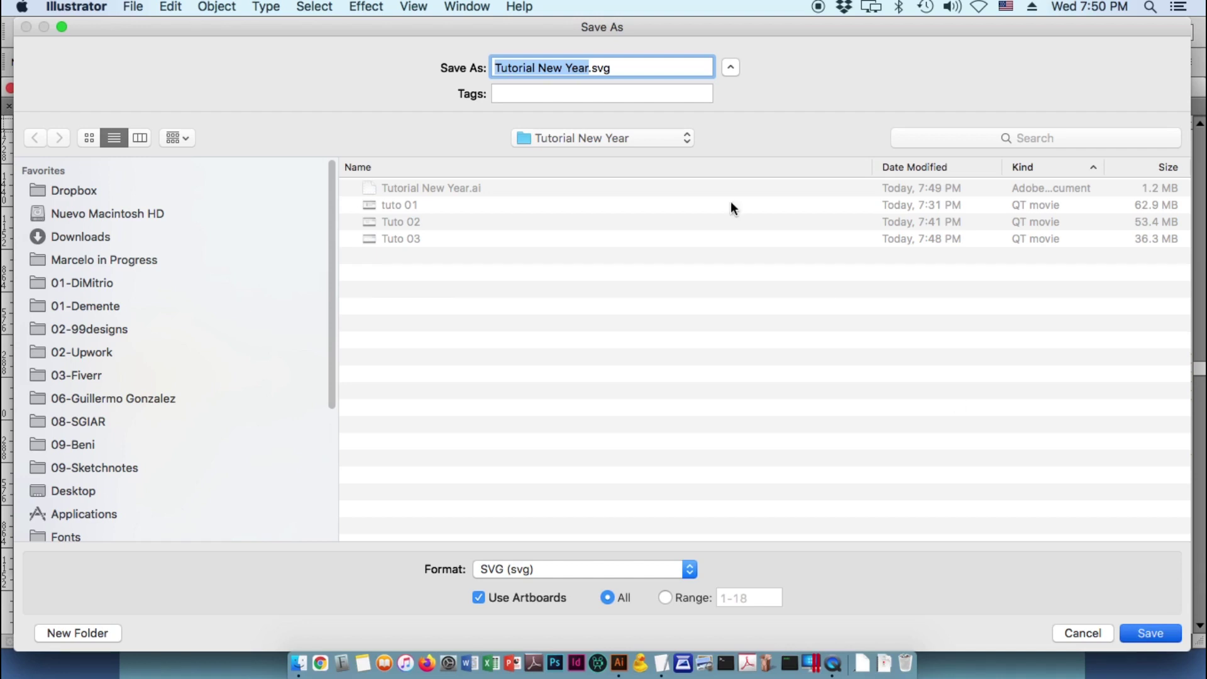
{"action": "key", "text": "Return"}
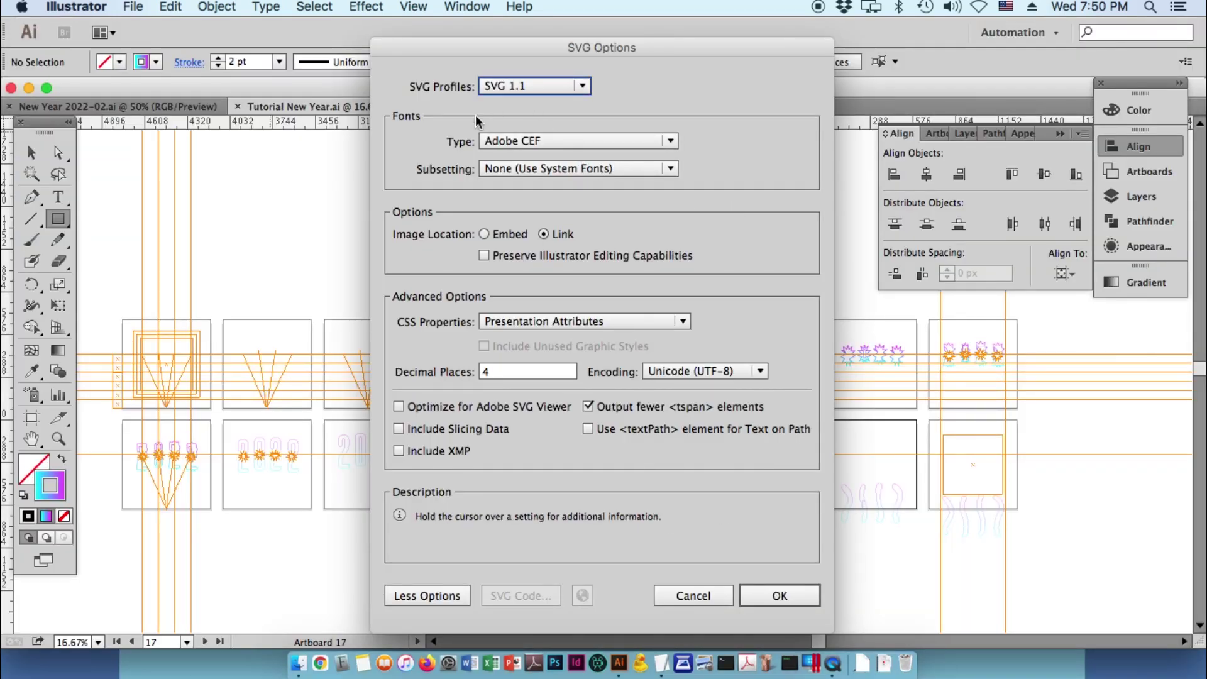
{"action": "mouse_move", "coordinate": [433, 451]}
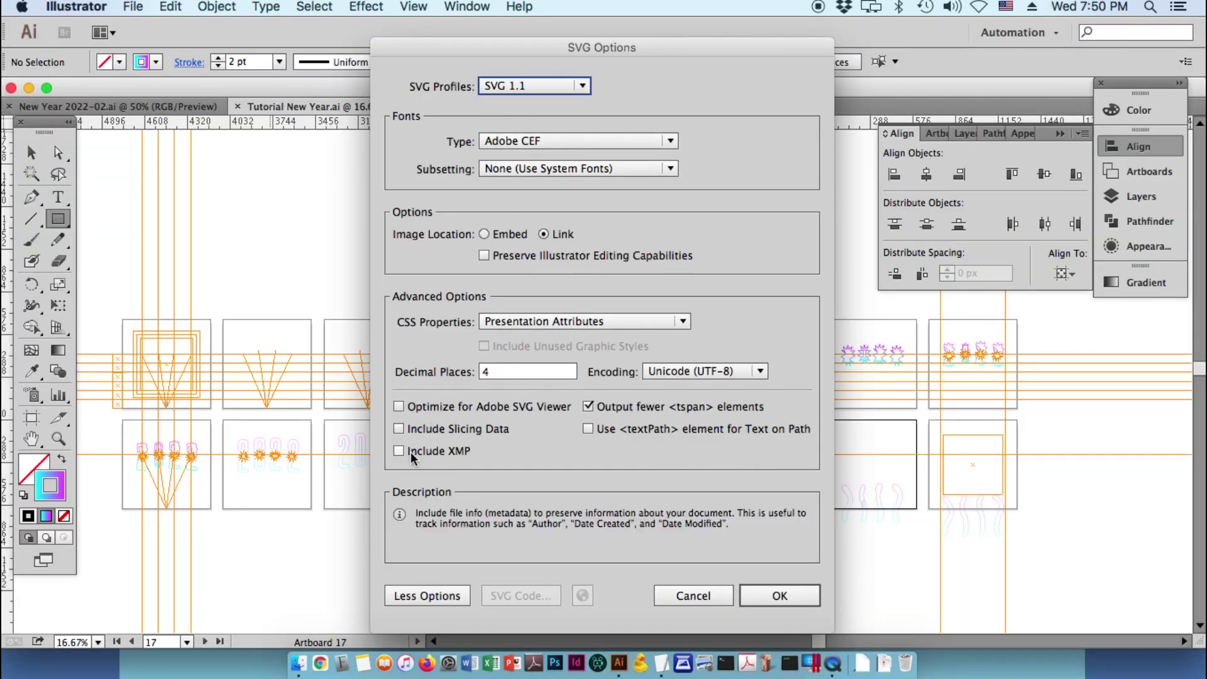
{"action": "left_click", "coordinate": [779, 595]}
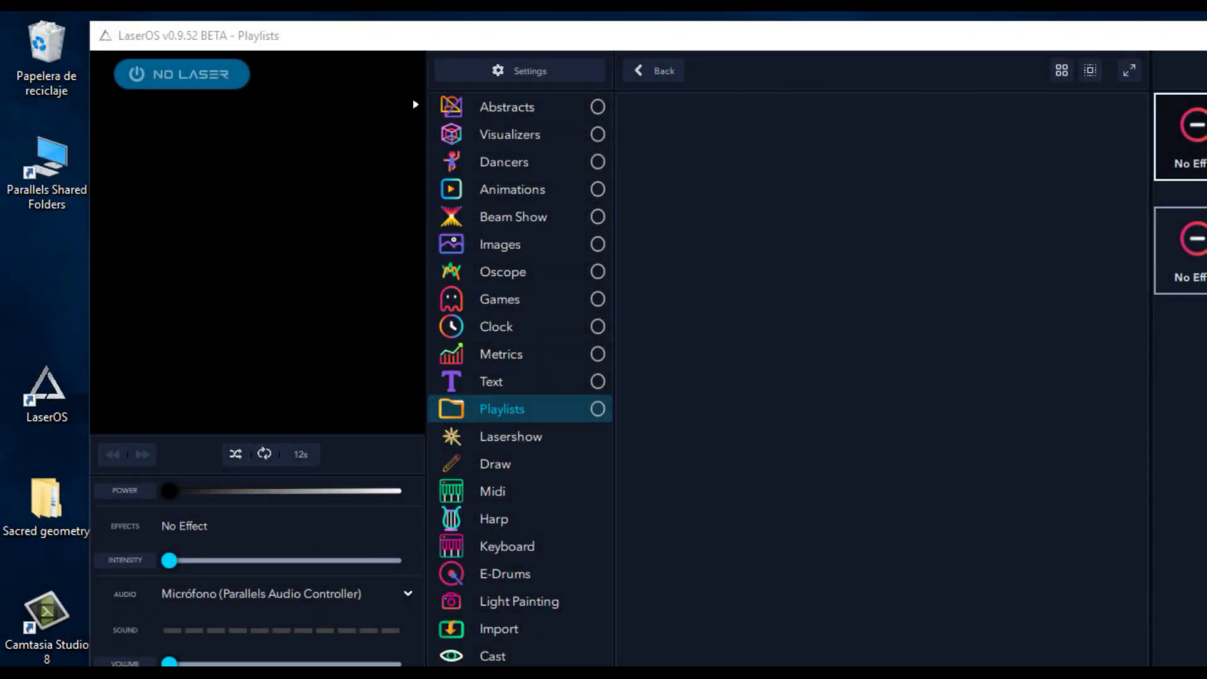
- Import the New Year 2022/02 folder as an SVG animation at 18 FPS and 120 BPM
{"action": "left_click", "coordinate": [503, 629]}
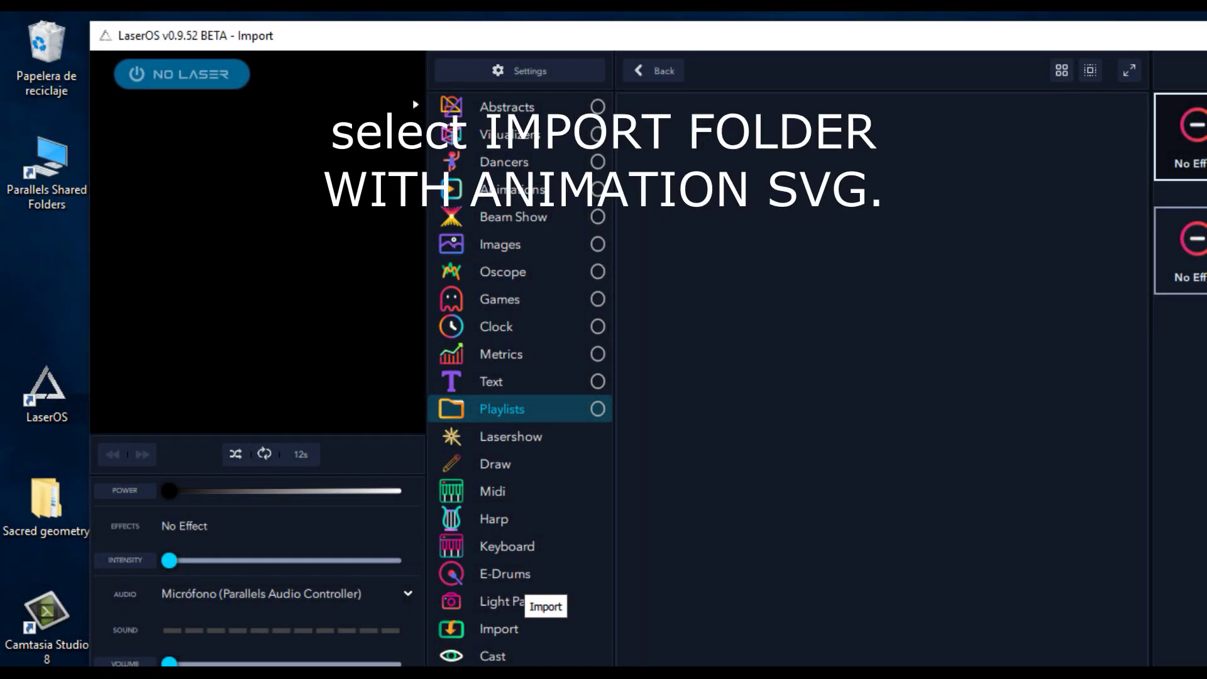
{"action": "left_click", "coordinate": [1061, 396]}
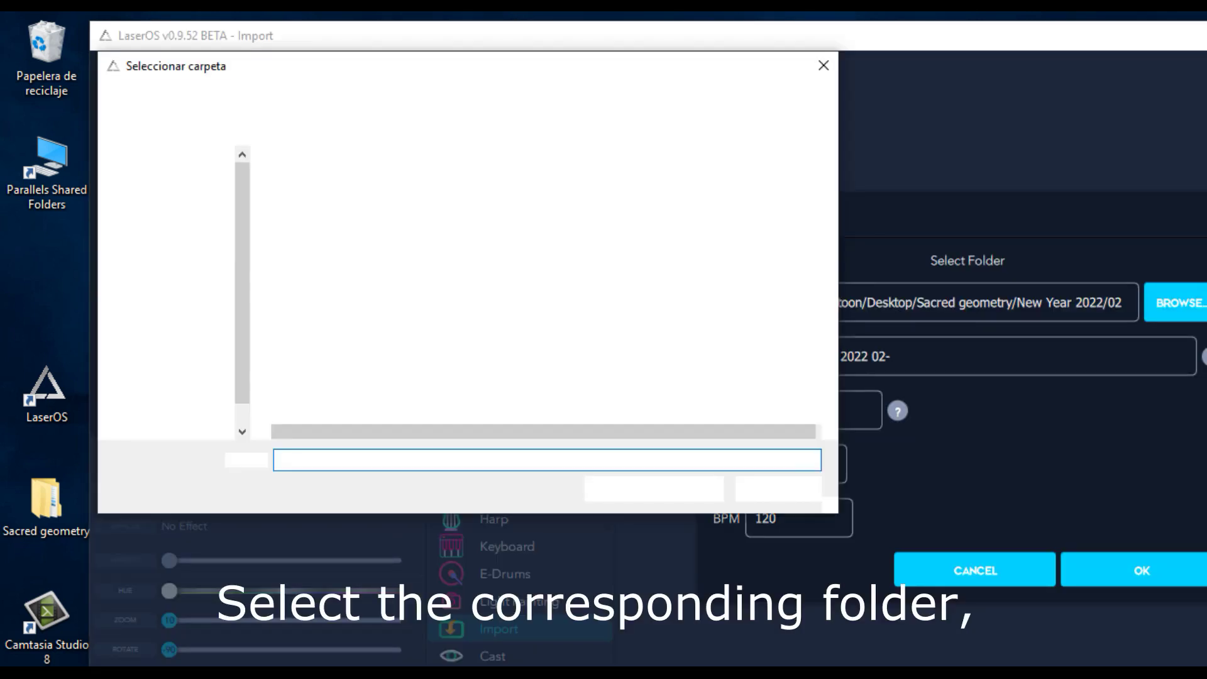
{"action": "left_click", "coordinate": [164, 314]}
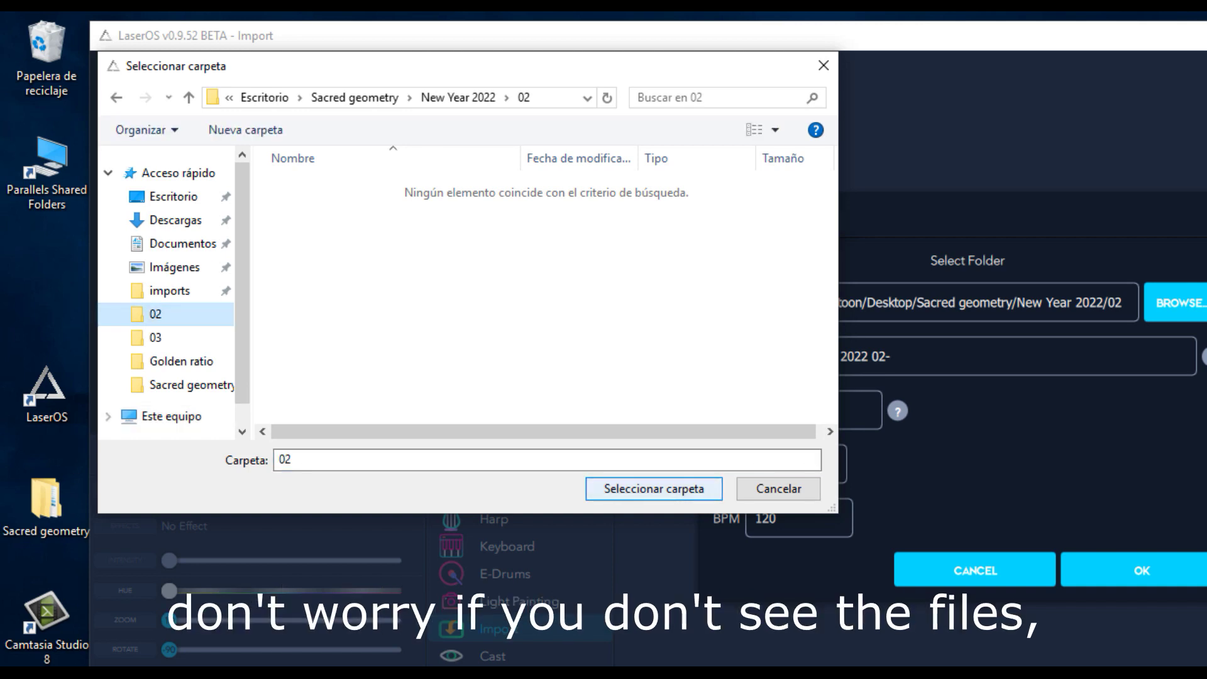
{"action": "left_click", "coordinate": [653, 488]}
{"action": "type", "text": "18"}
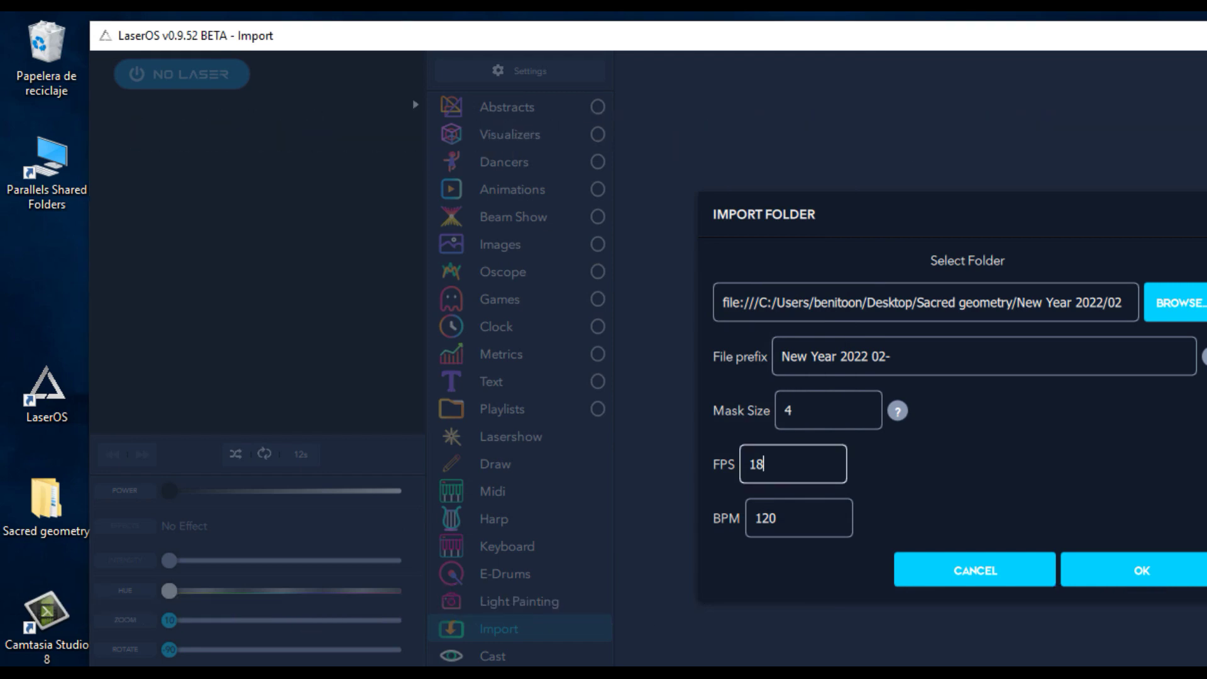
{"action": "key", "text": "Tab"}
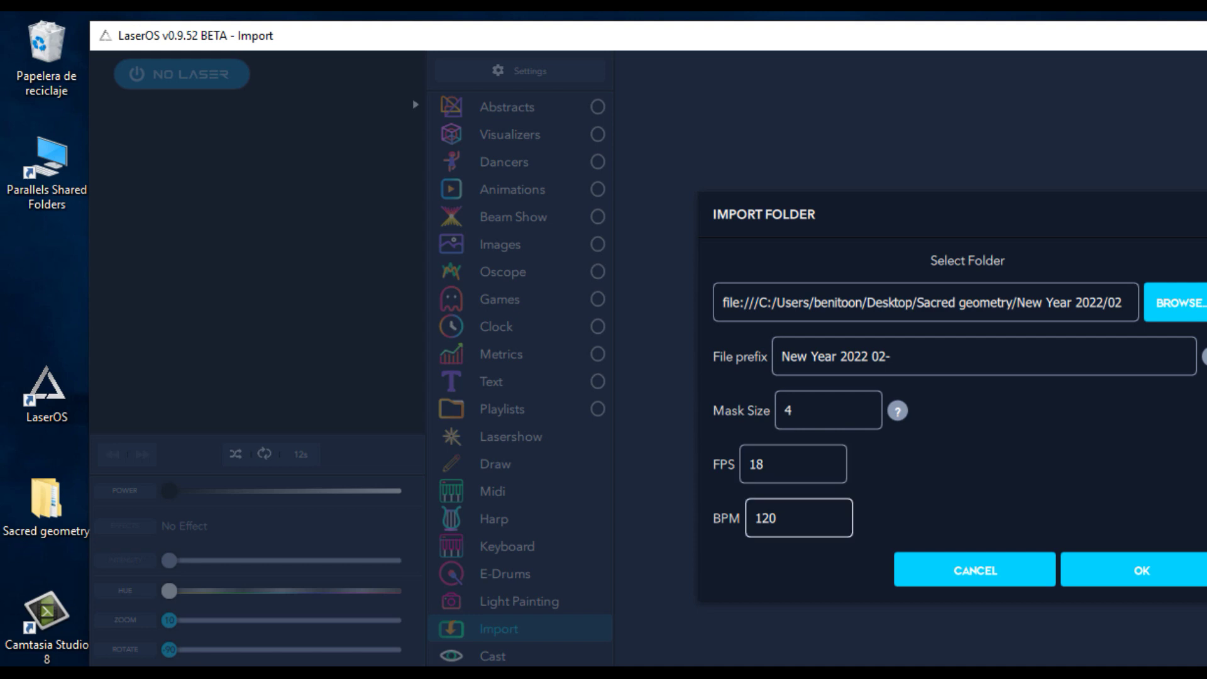
{"action": "left_click", "coordinate": [1142, 571]}
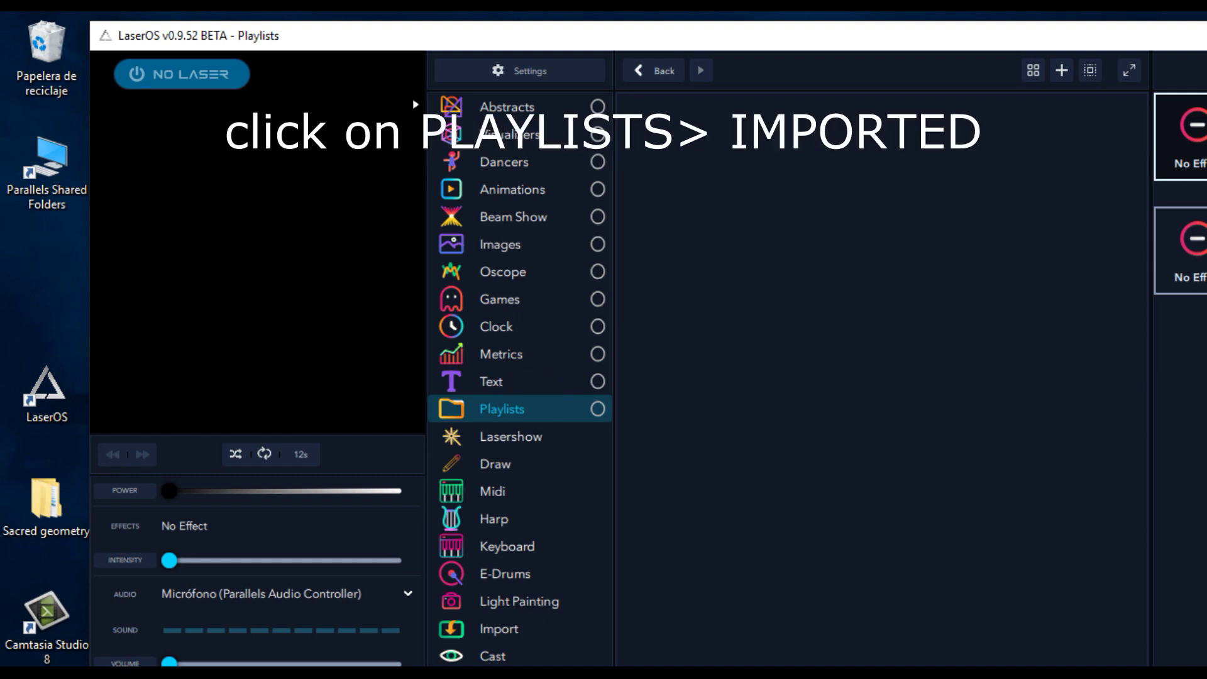
- Return to the playlist folders, open Imported, and play the 02 animation
{"action": "left_click", "coordinate": [501, 409]}
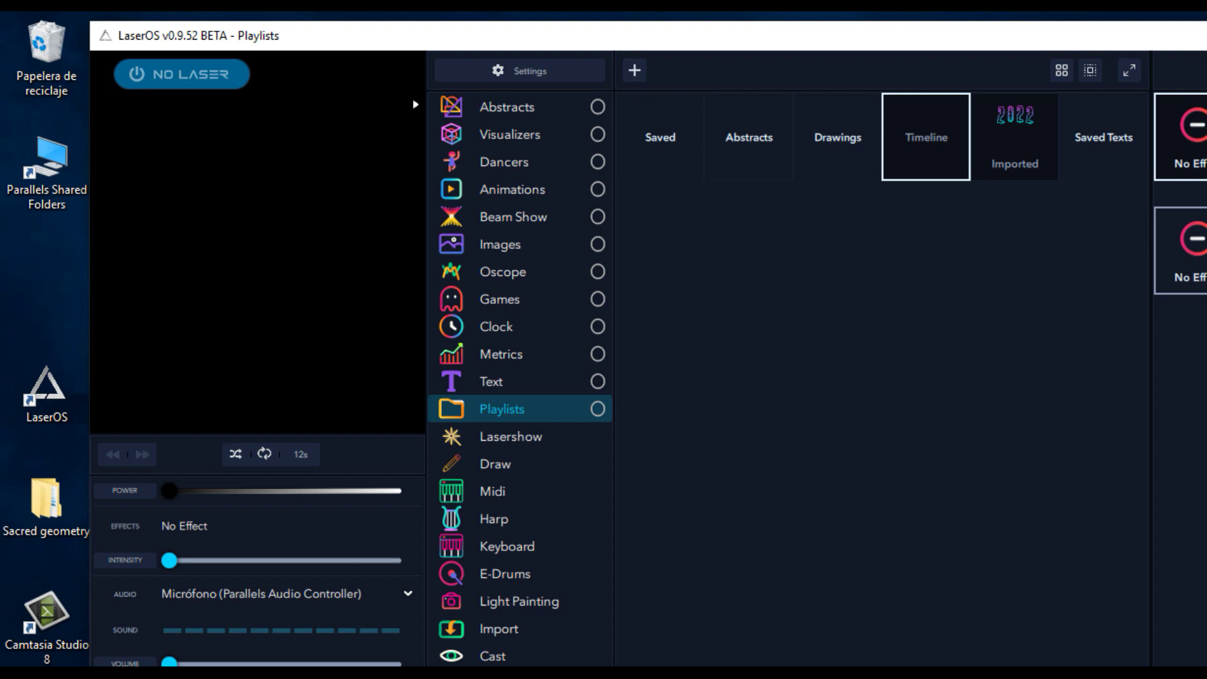
{"action": "left_click", "coordinate": [1014, 137]}
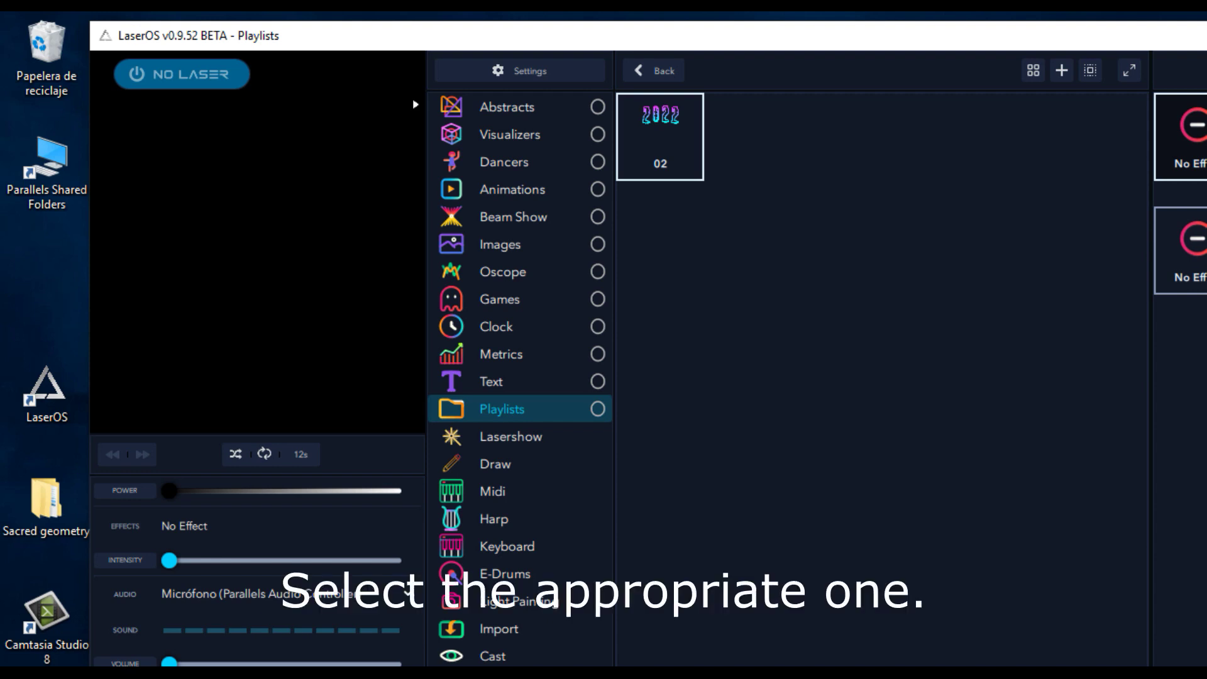
{"action": "left_click", "coordinate": [415, 104]}
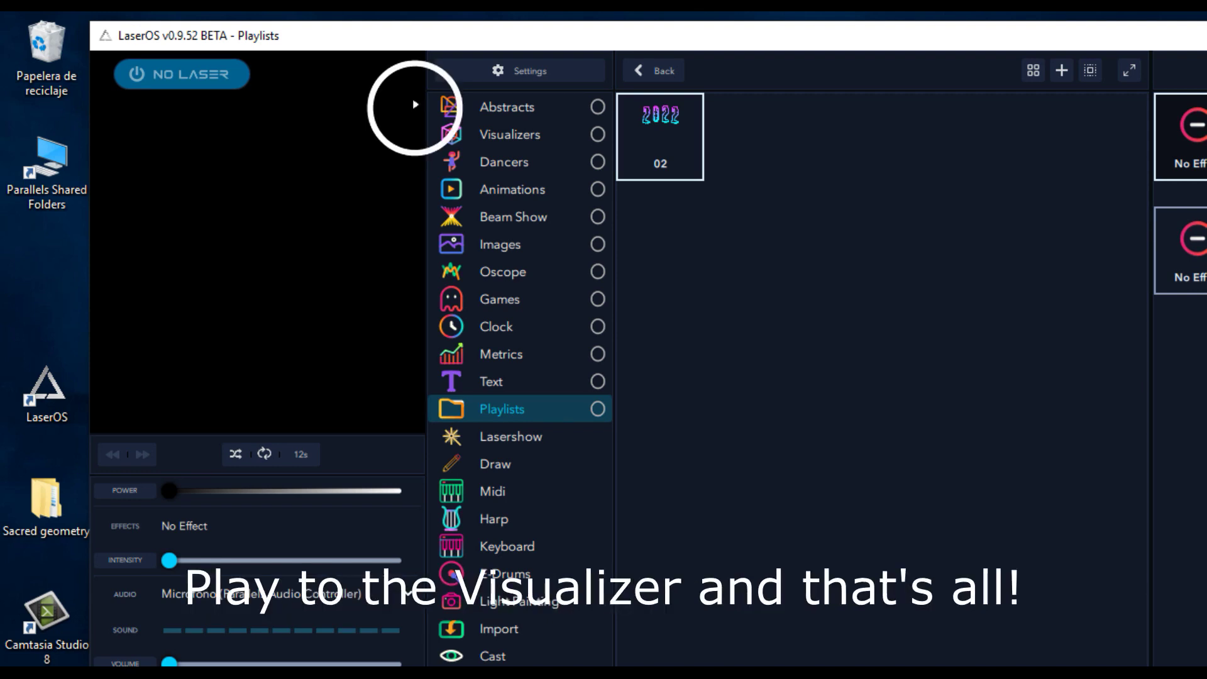